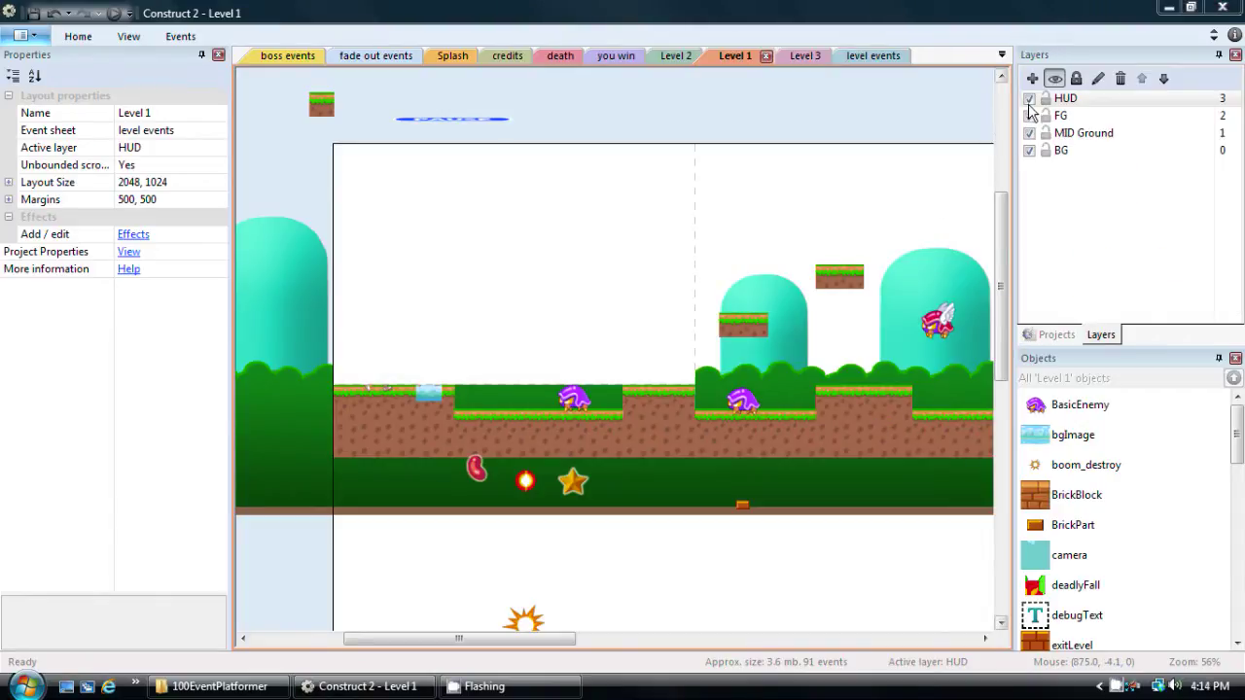
# Hide the HUD layer in the Level 1 layout
pyautogui.click(1030, 98)
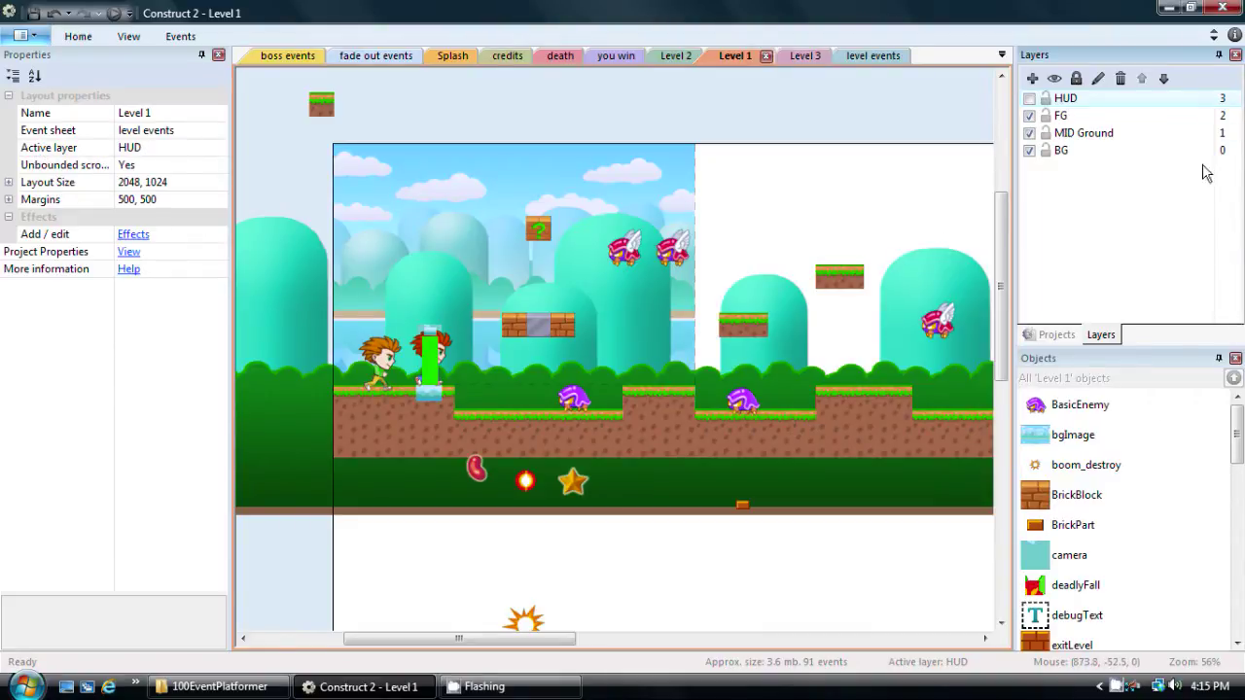
# Open the level events sheet from the project tree to review the events that control the player skins
pyautogui.click(1060, 336)
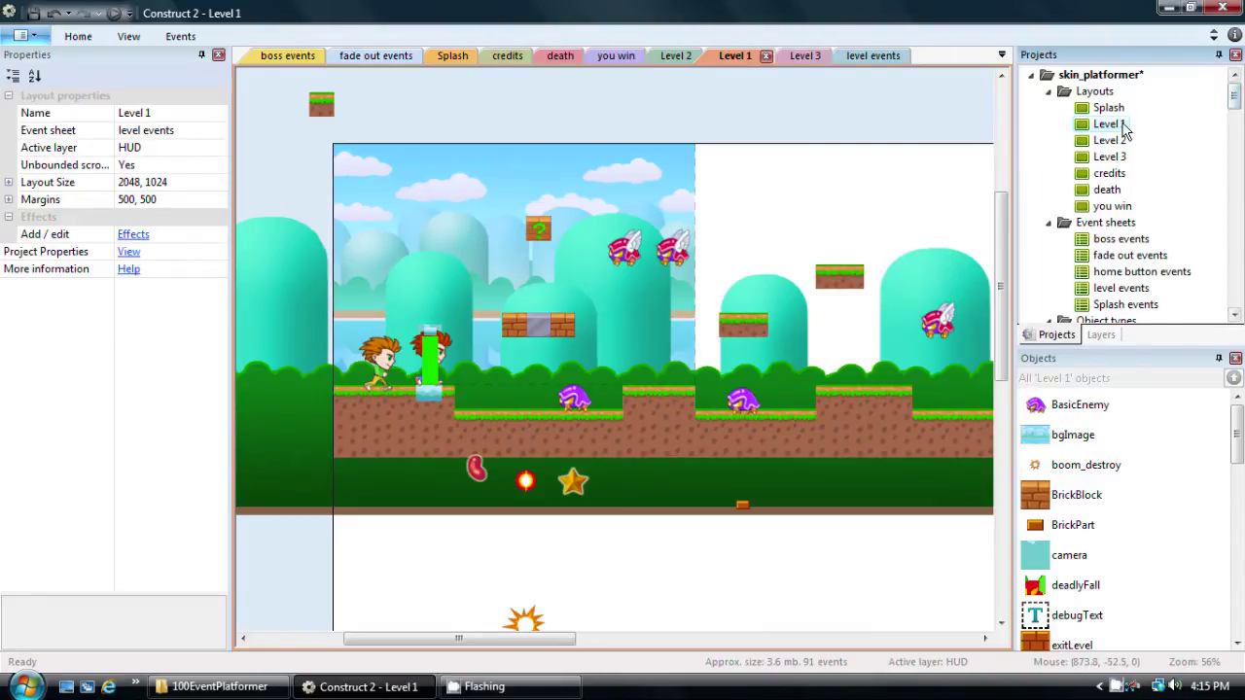
pyautogui.click(1086, 130)
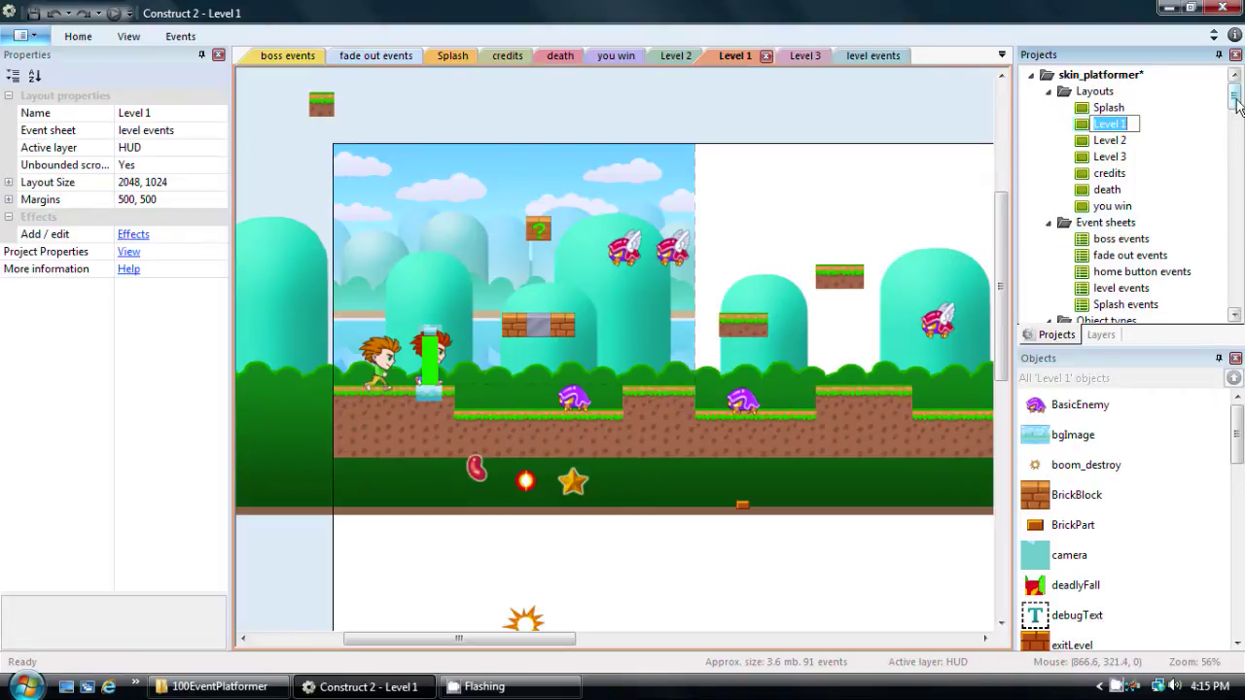
pyautogui.moveTo(1235, 92); pyautogui.dragTo(1235, 101)
pyautogui.doubleClick(1125, 258)
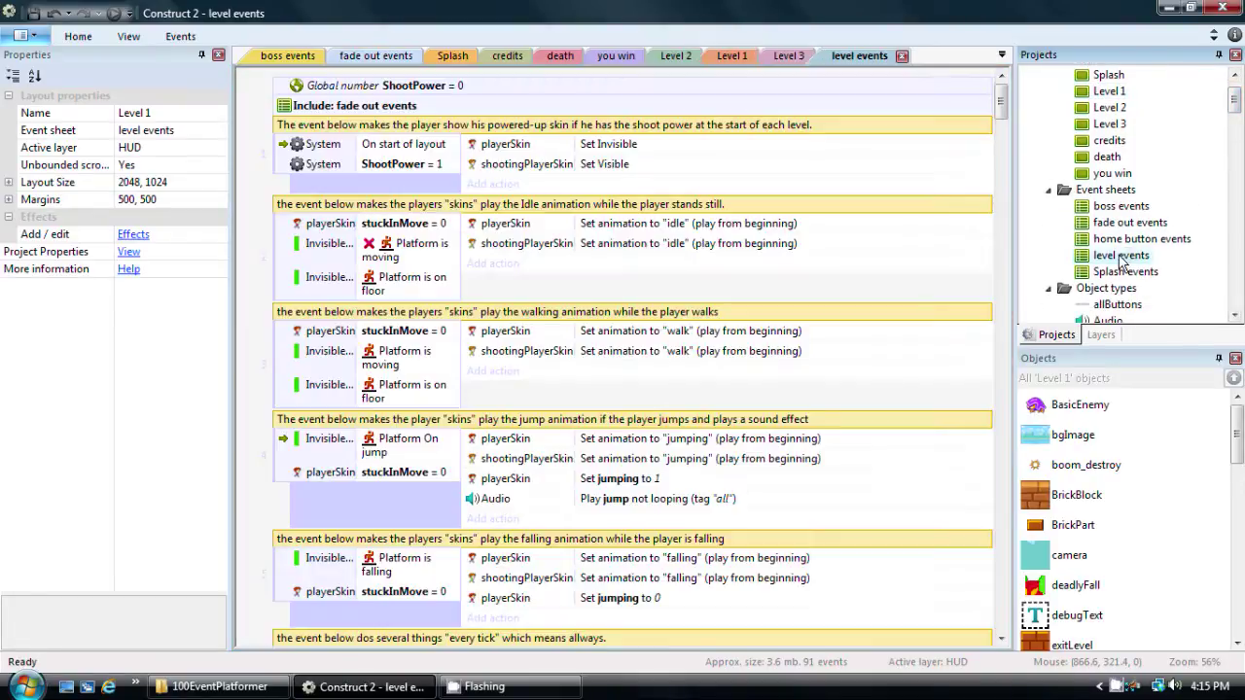
pyautogui.moveTo(1002, 102)
pyautogui.mouseDown()
pyautogui.moveTo(1002, 603)
pyautogui.moveTo(993, 461)
pyautogui.moveTo(940, 283)
pyautogui.moveTo(962, 110)
pyautogui.mouseUp()
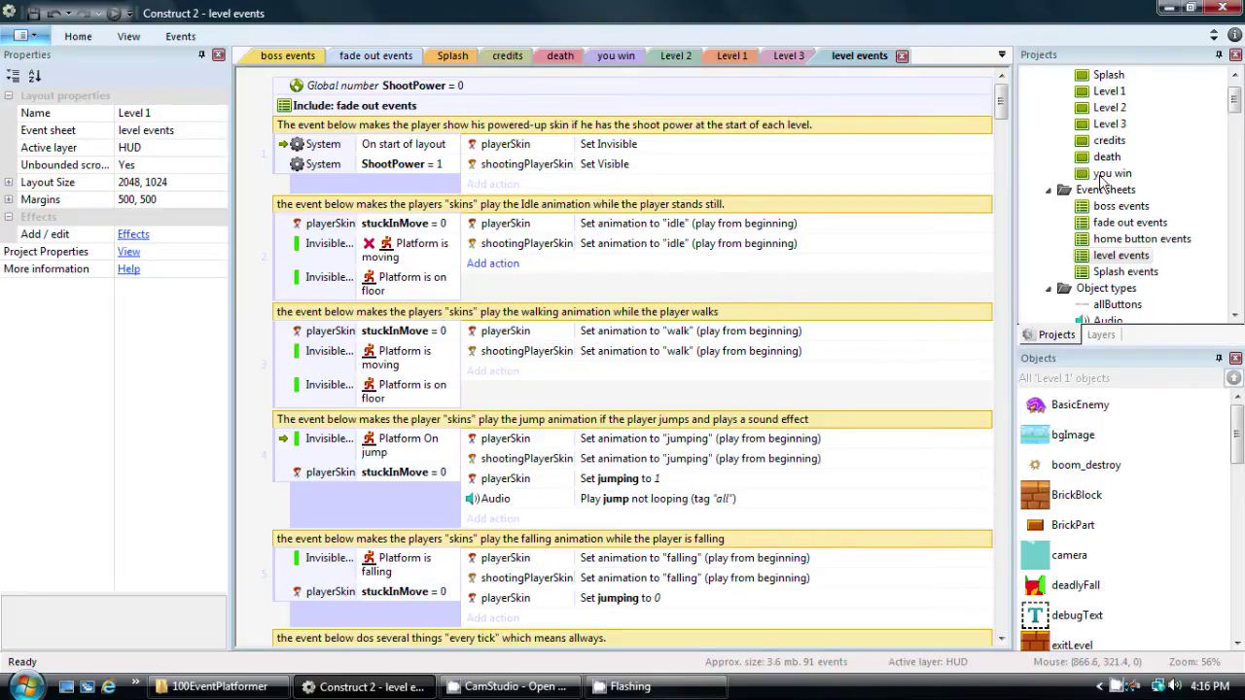
# Return to the Level 1 layout and examine the Platform behavior properties of the green InvisiblePlayerRect sprite
pyautogui.doubleClick(1108, 94)
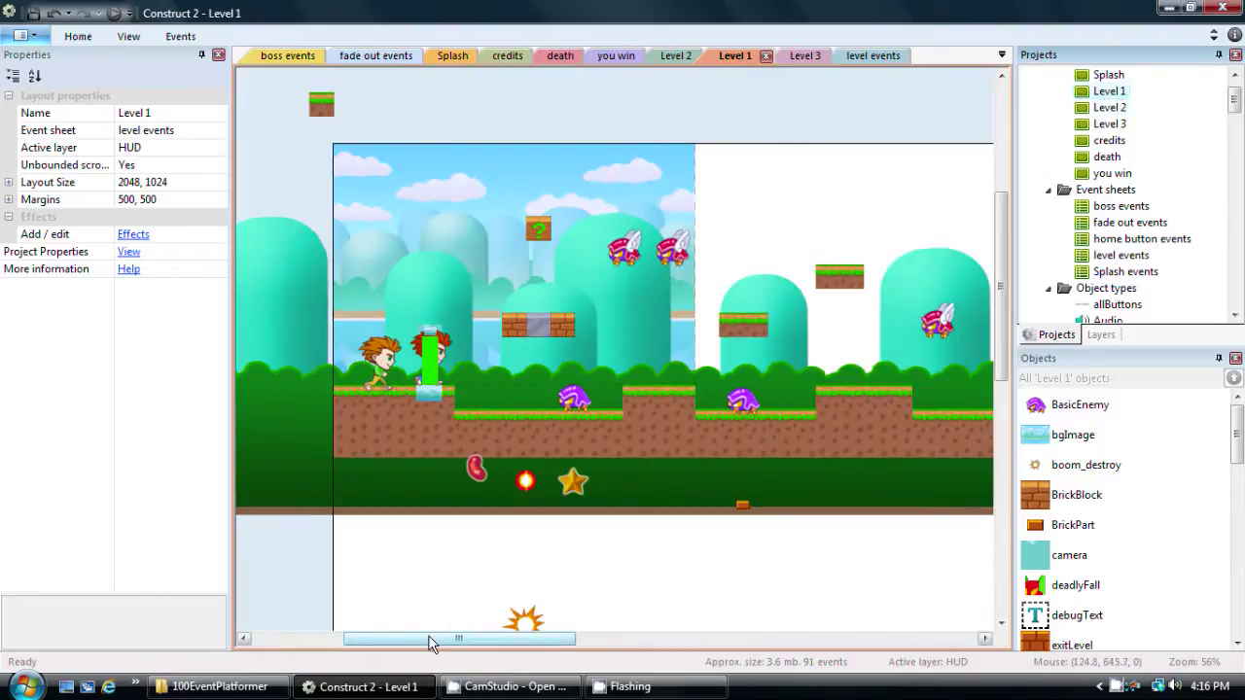
pyautogui.moveTo(416, 641); pyautogui.dragTo(346, 654)
pyautogui.click(661, 368)
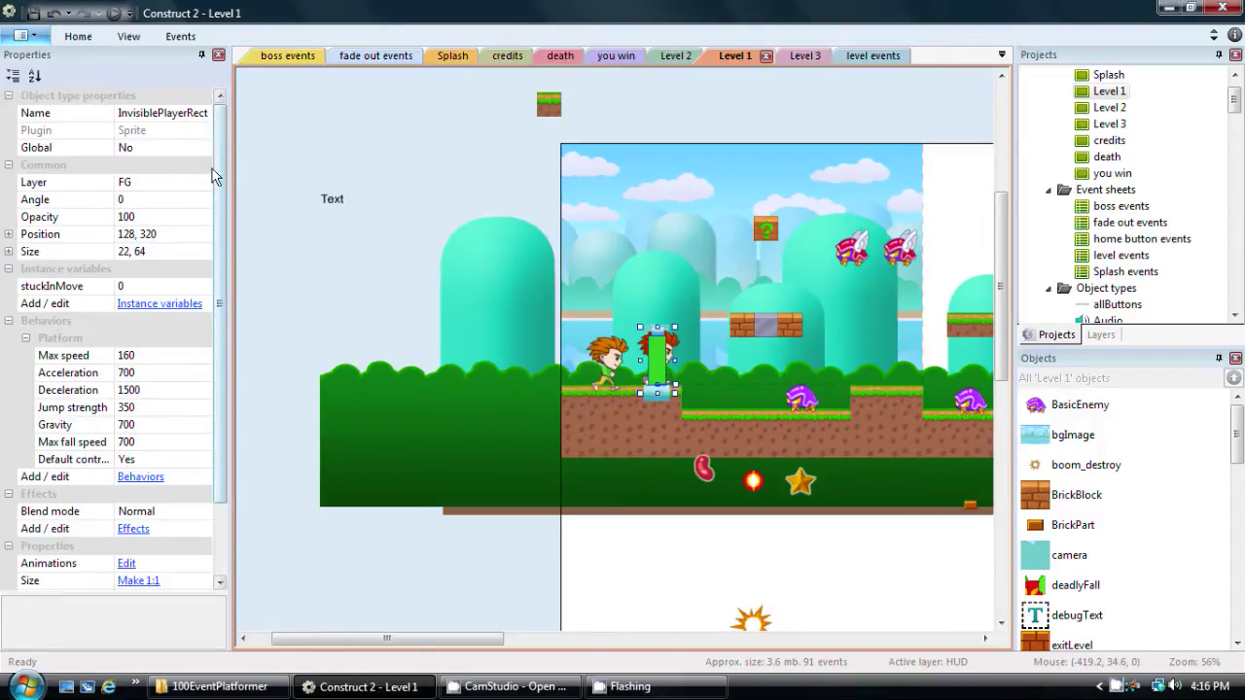
pyautogui.moveTo(222, 161); pyautogui.dragTo(219, 234)
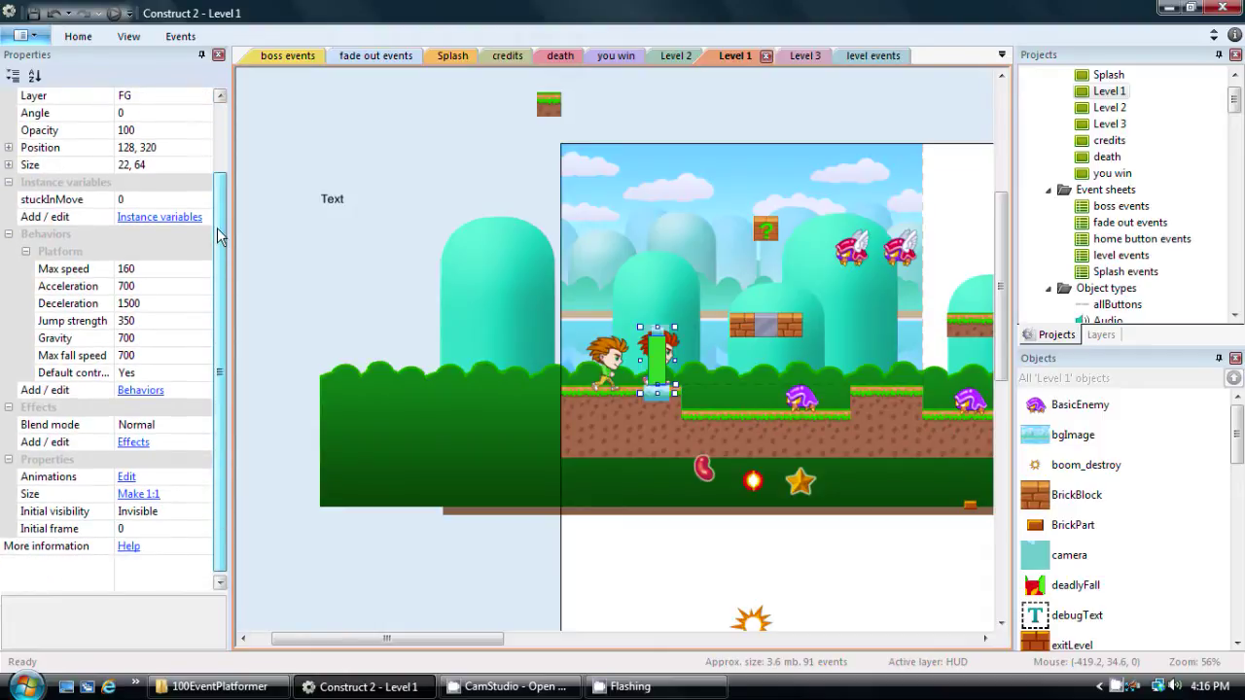
pyautogui.click(8, 237)
pyautogui.click(8, 322)
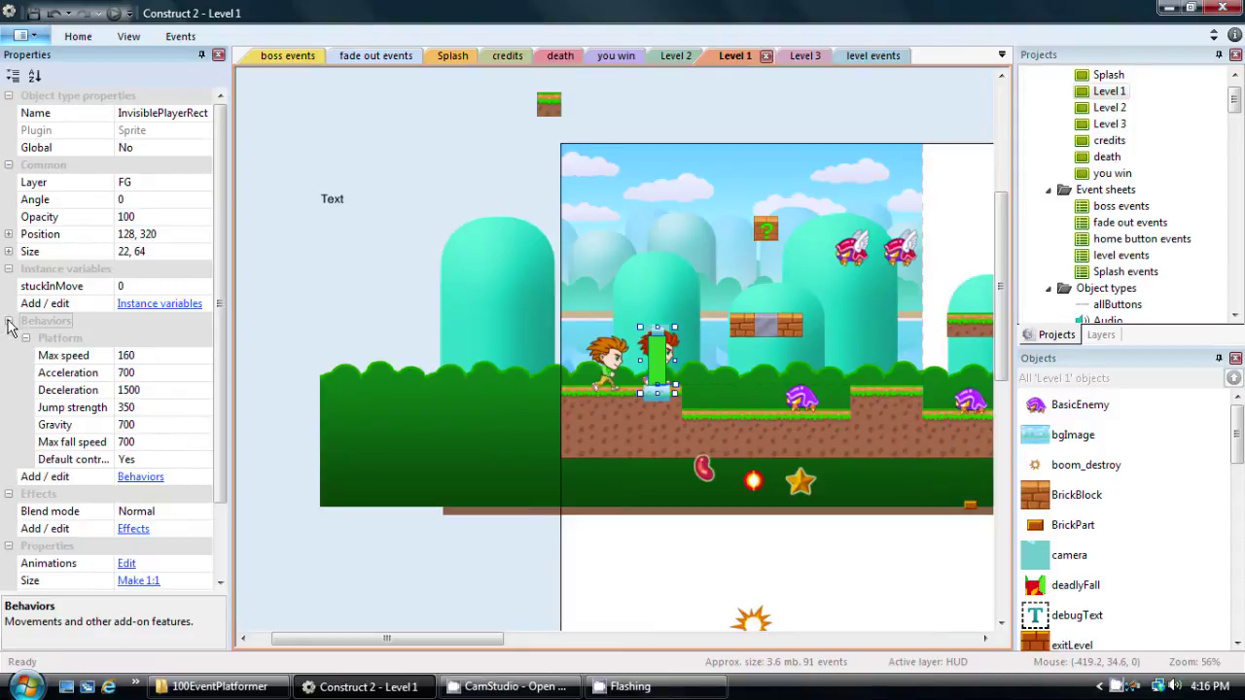
pyautogui.scroll(-2, 149, 321)
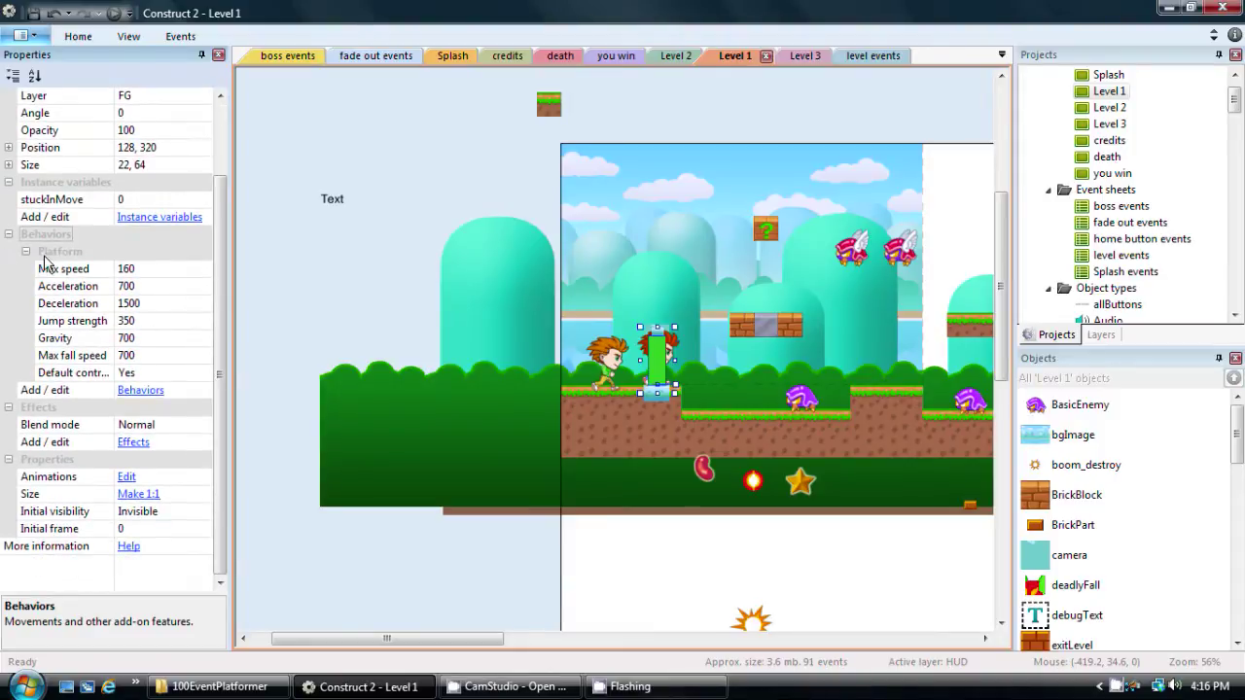
pyautogui.click(62, 255)
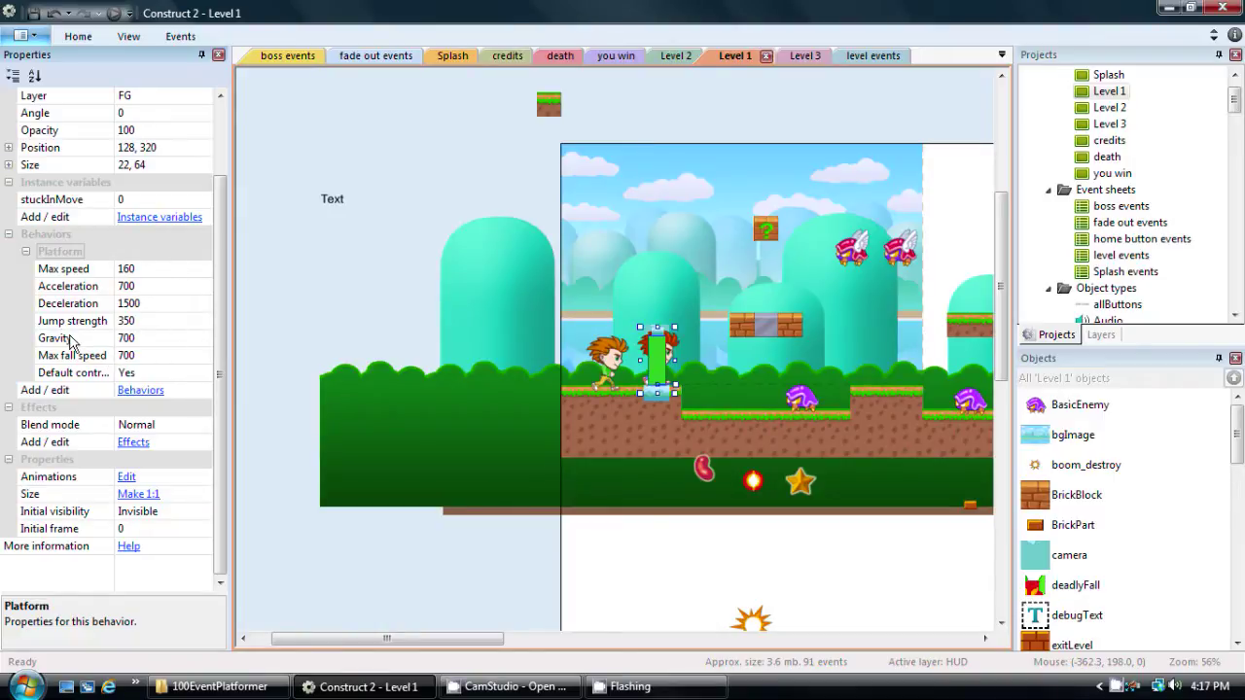
pyautogui.click(604, 392)
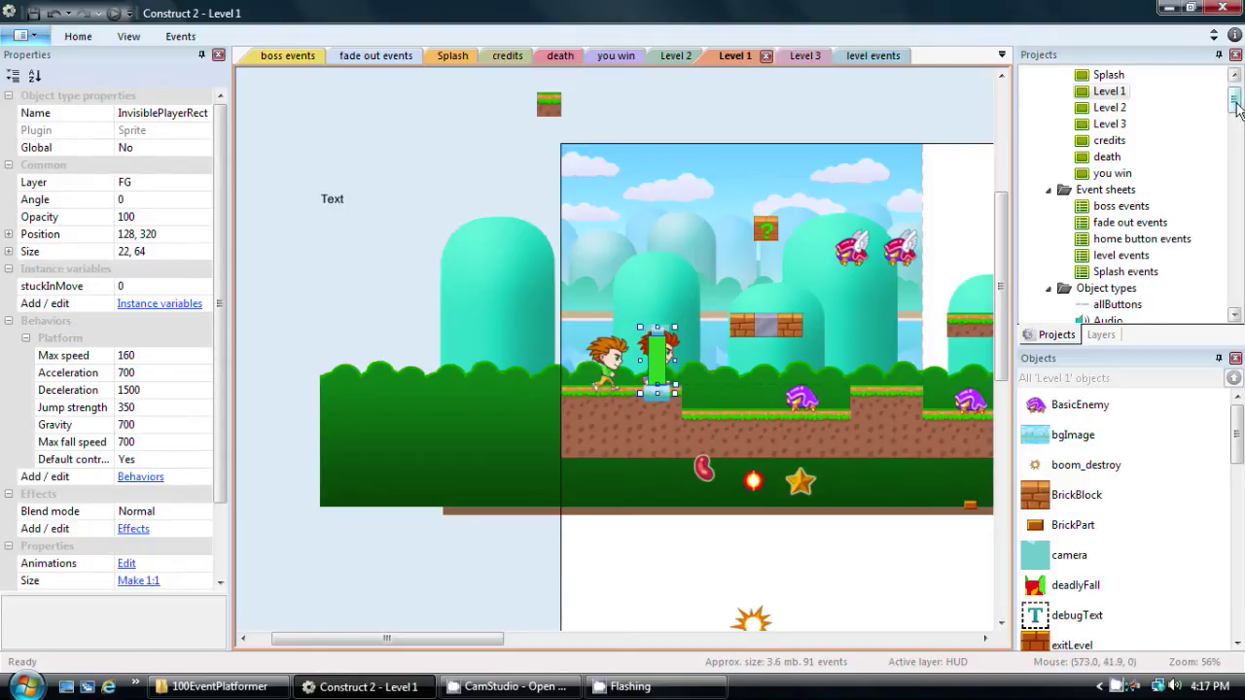
# Set the Level 1 layout's event sheet to (none)
pyautogui.scroll(1, 1238, 101)
pyautogui.click(1110, 126)
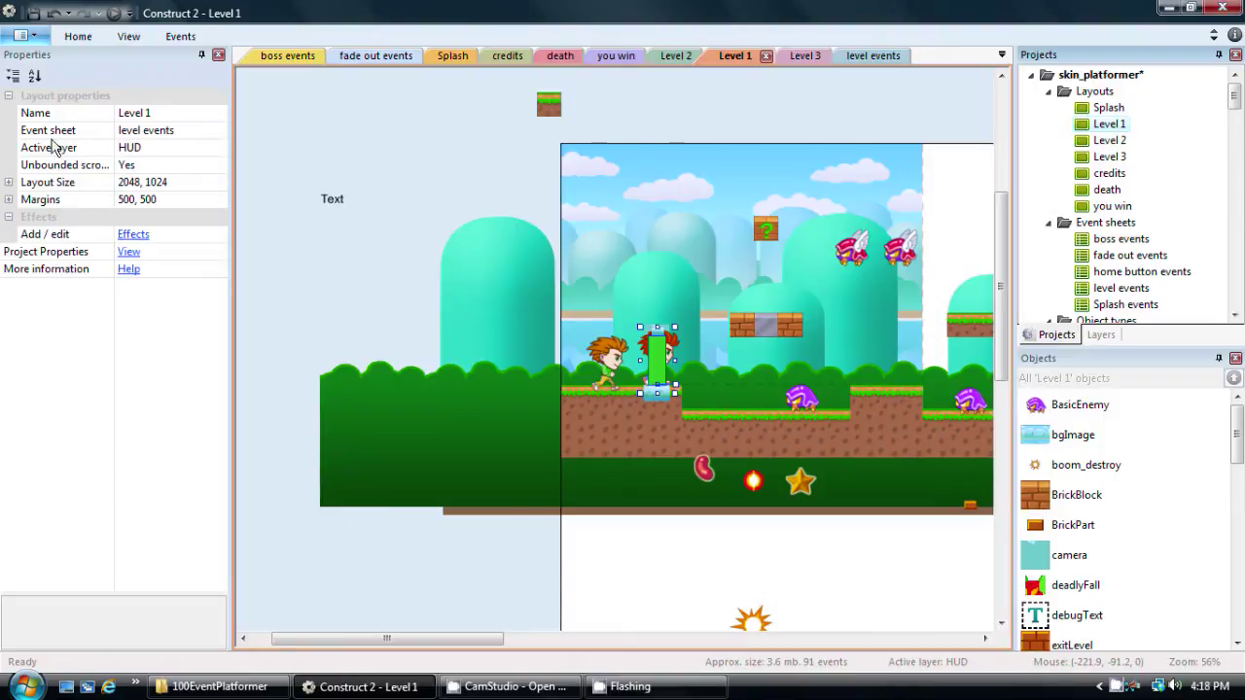
pyautogui.click(170, 134)
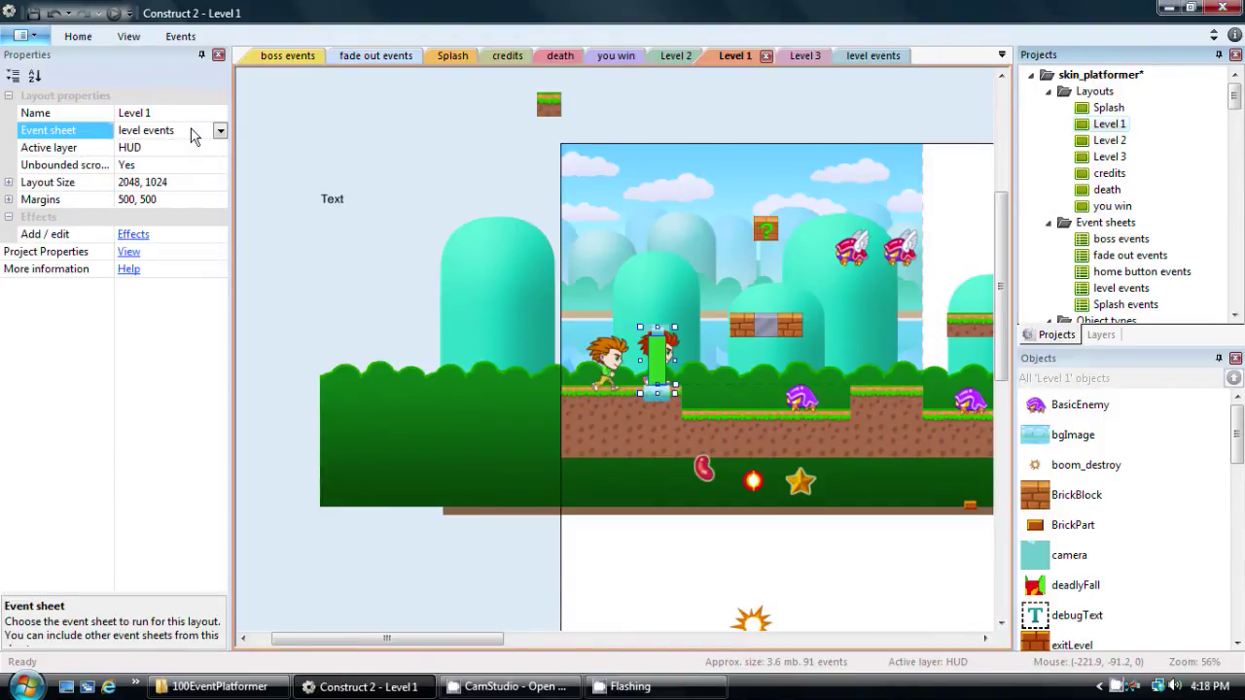
pyautogui.click(221, 134)
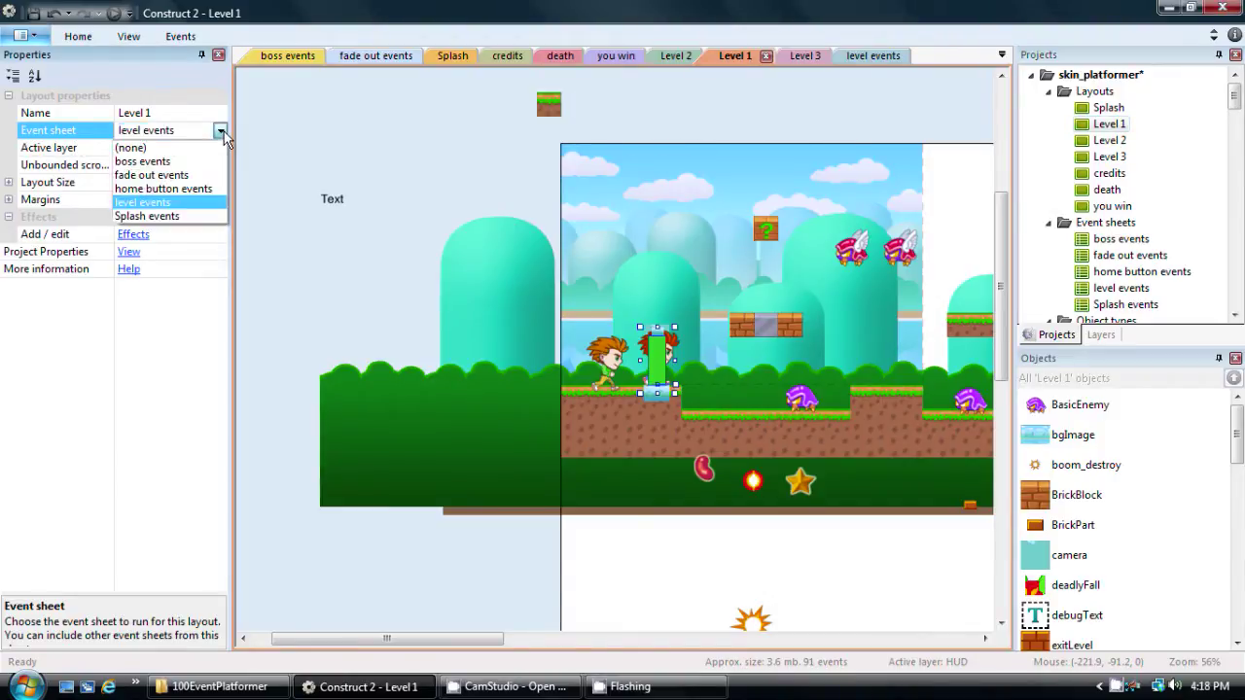
pyautogui.click(132, 148)
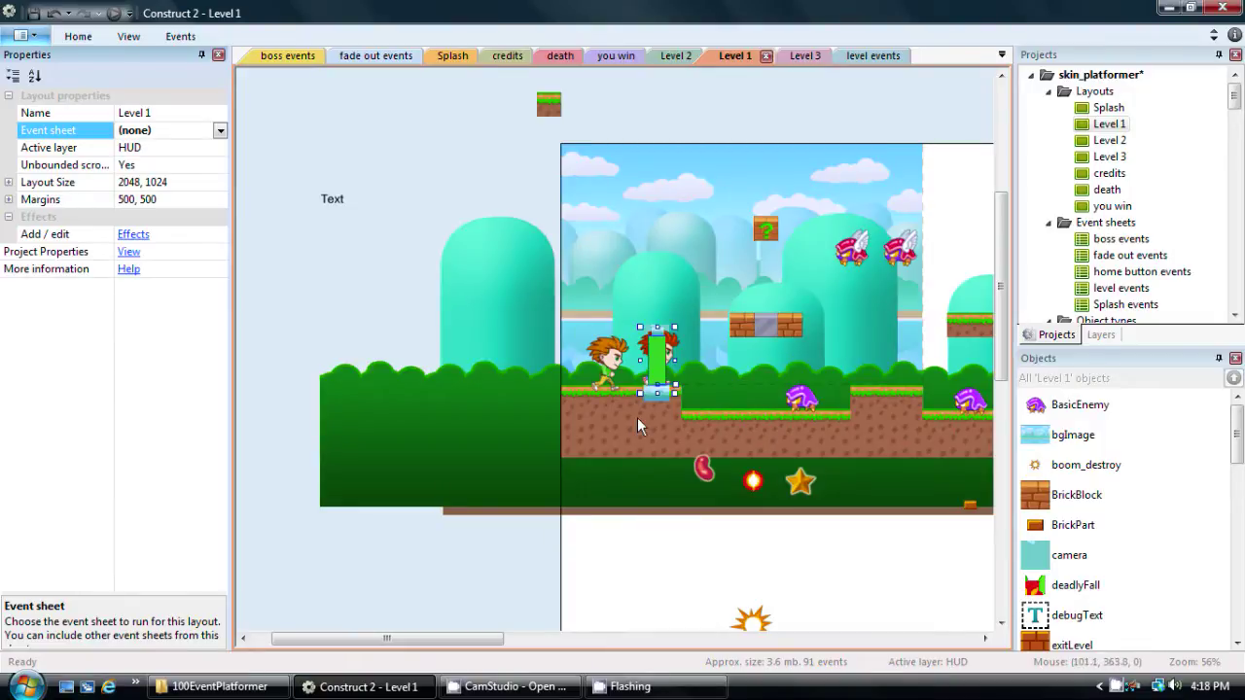
# Set the InvisiblePlayerRect sprite's initial visibility to Visible
pyautogui.click(421, 210)
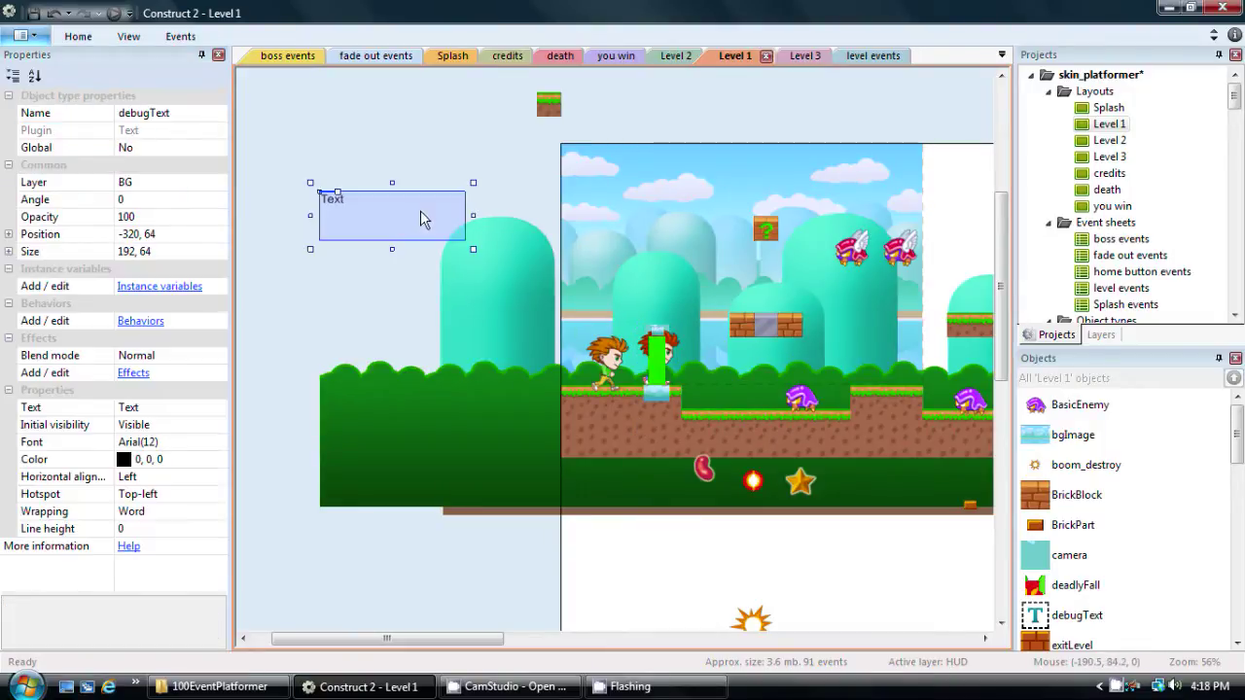
pyautogui.click(644, 355)
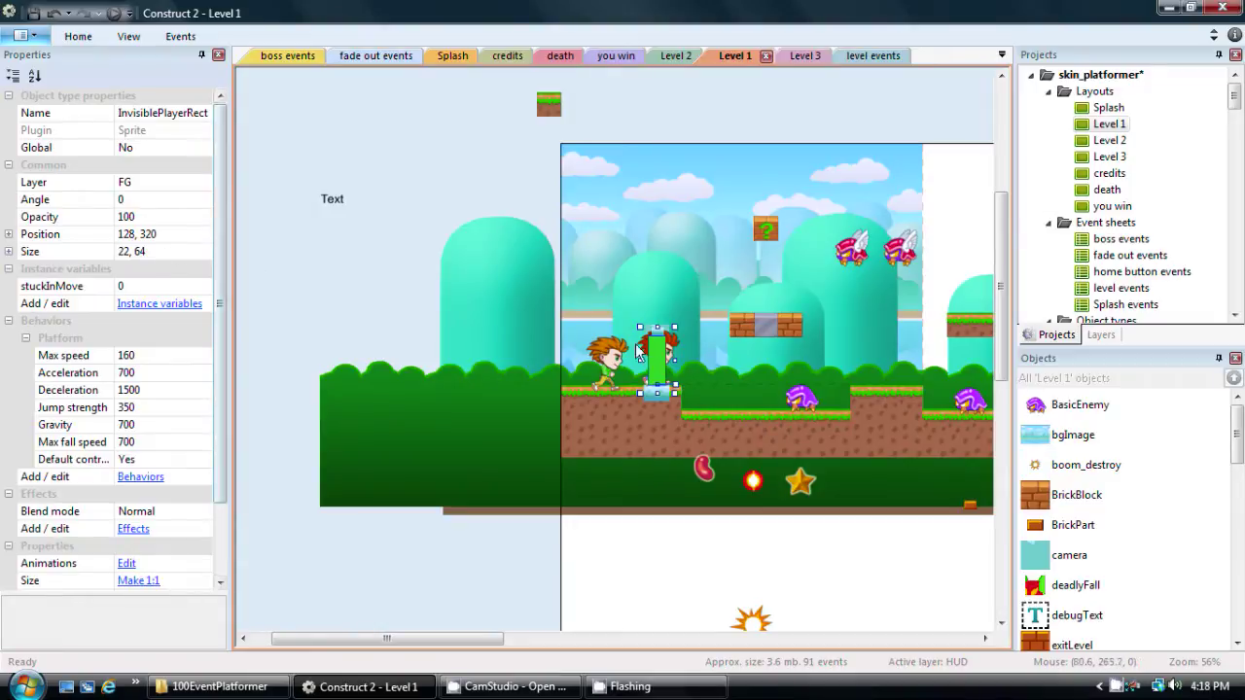
pyautogui.moveTo(222, 171); pyautogui.dragTo(230, 248)
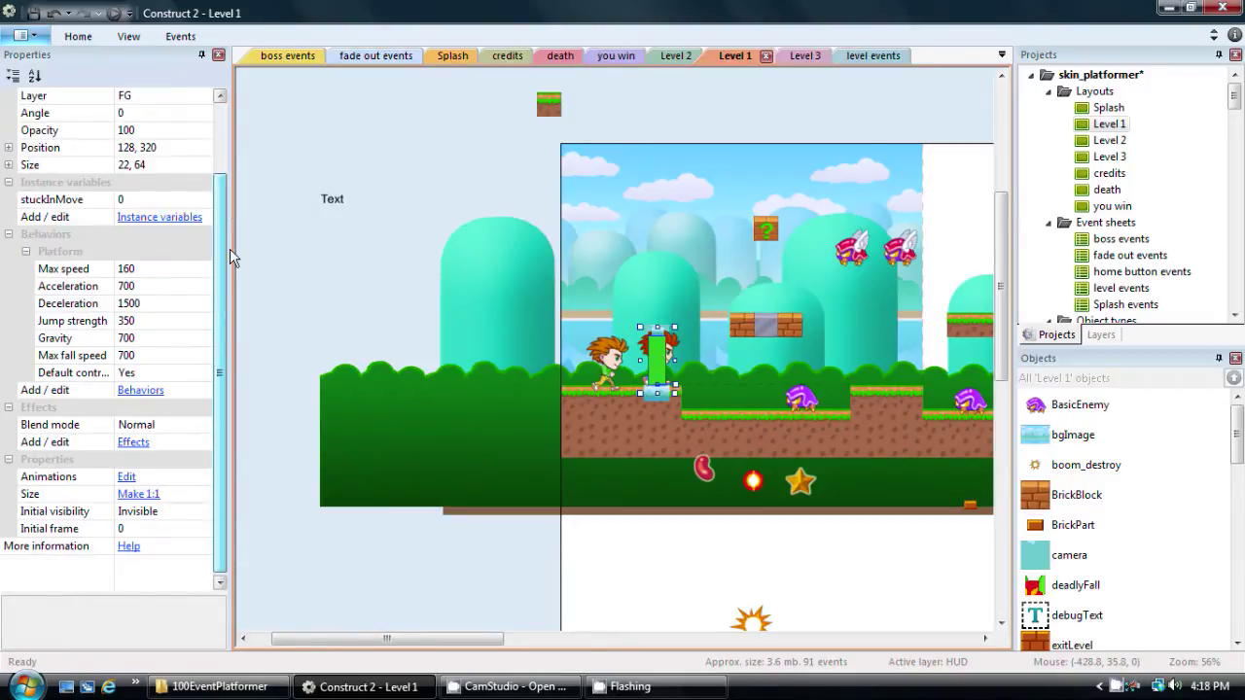
pyautogui.click(175, 511)
pyautogui.click(204, 513)
pyautogui.click(160, 529)
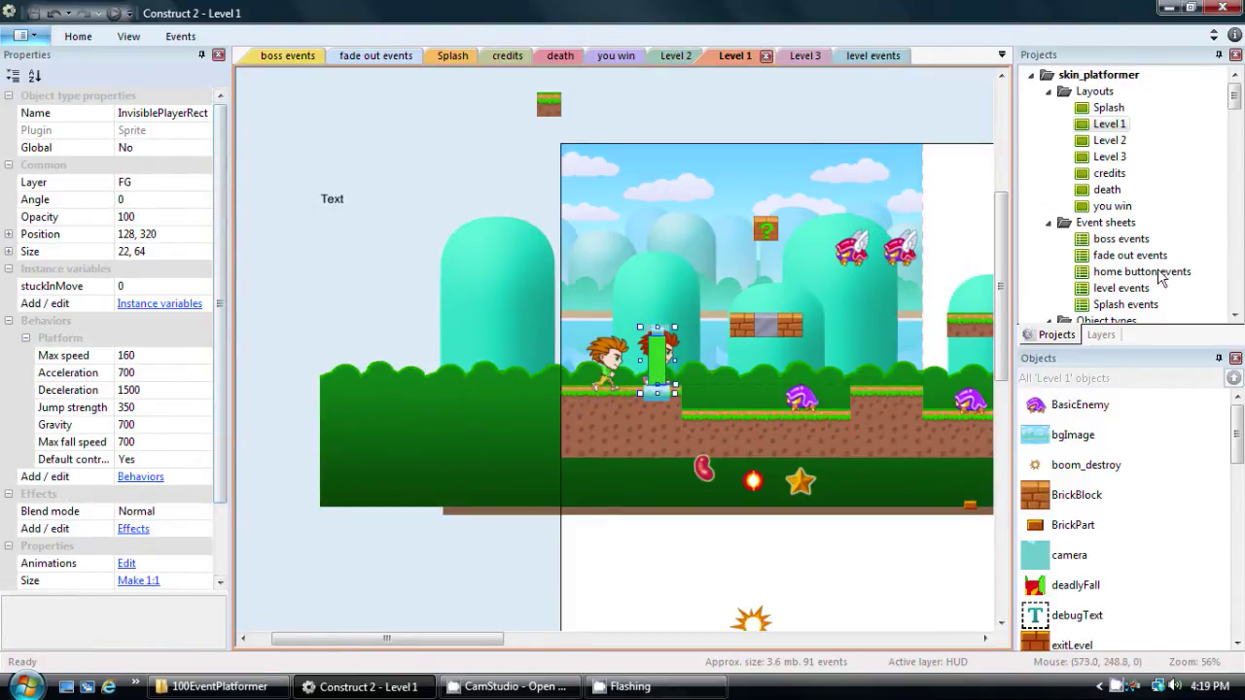
# Preview Level 1, test walking and jumping with the green player rectangle in both directions, and close the preview
pyautogui.click(1109, 124)
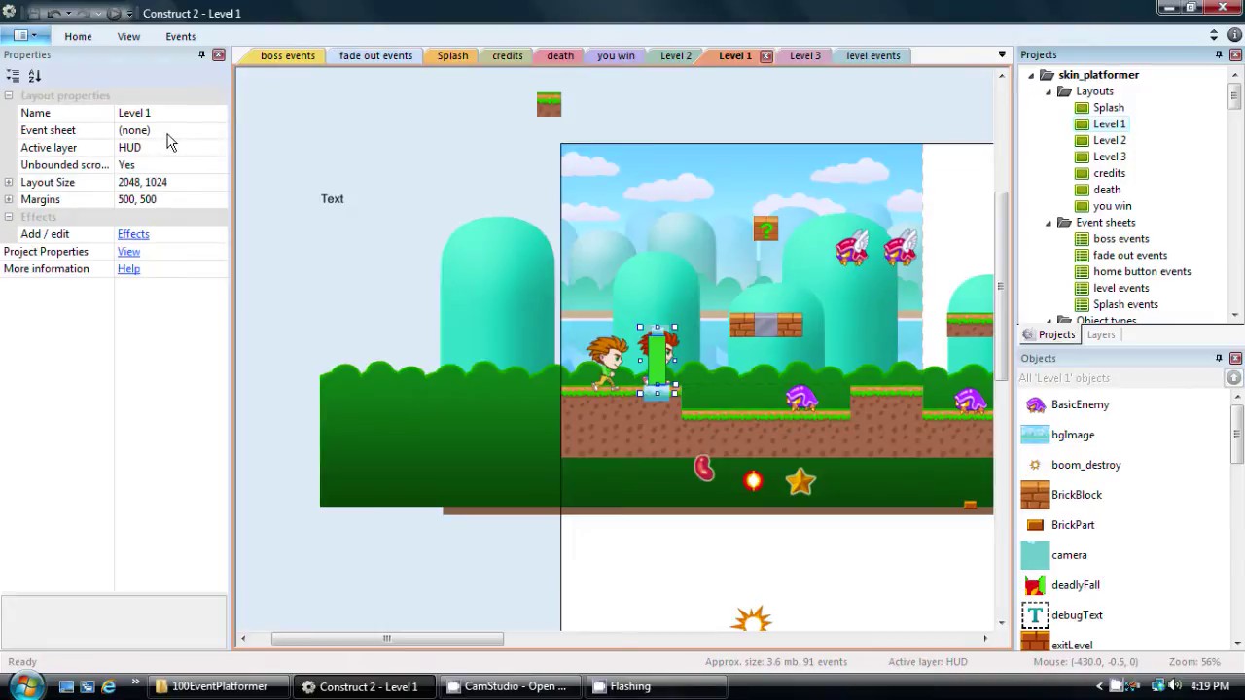
pyautogui.click(114, 13)
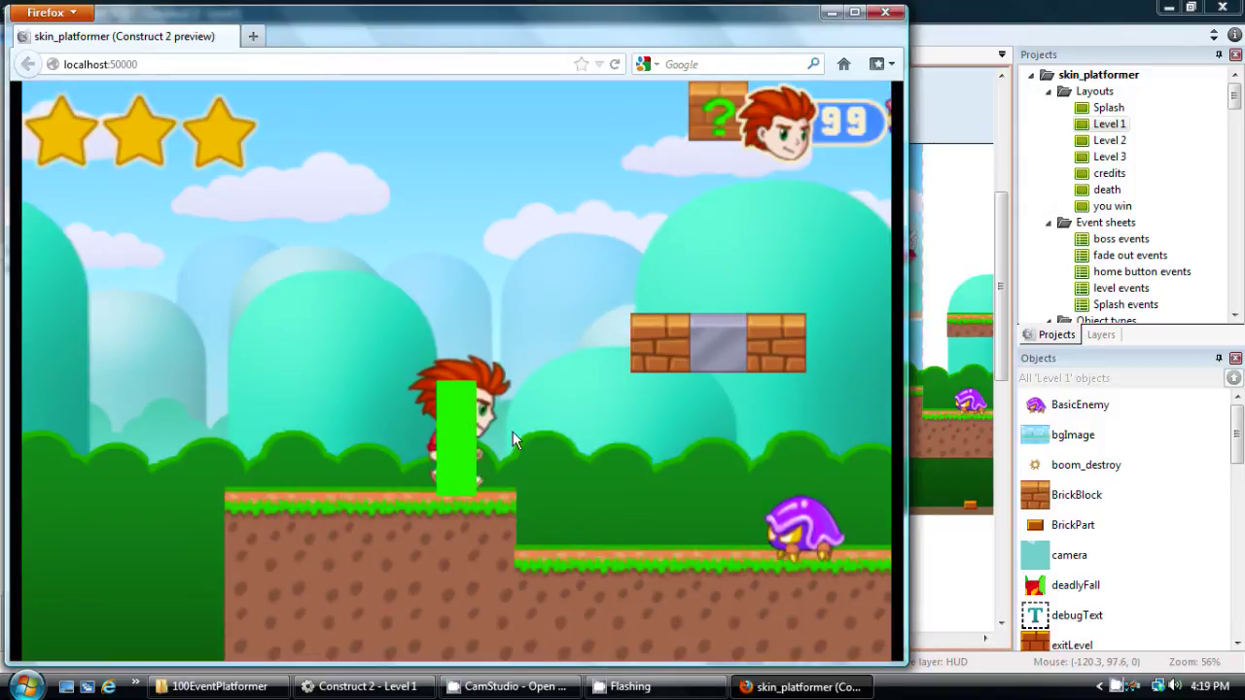
pyautogui.press('Right')
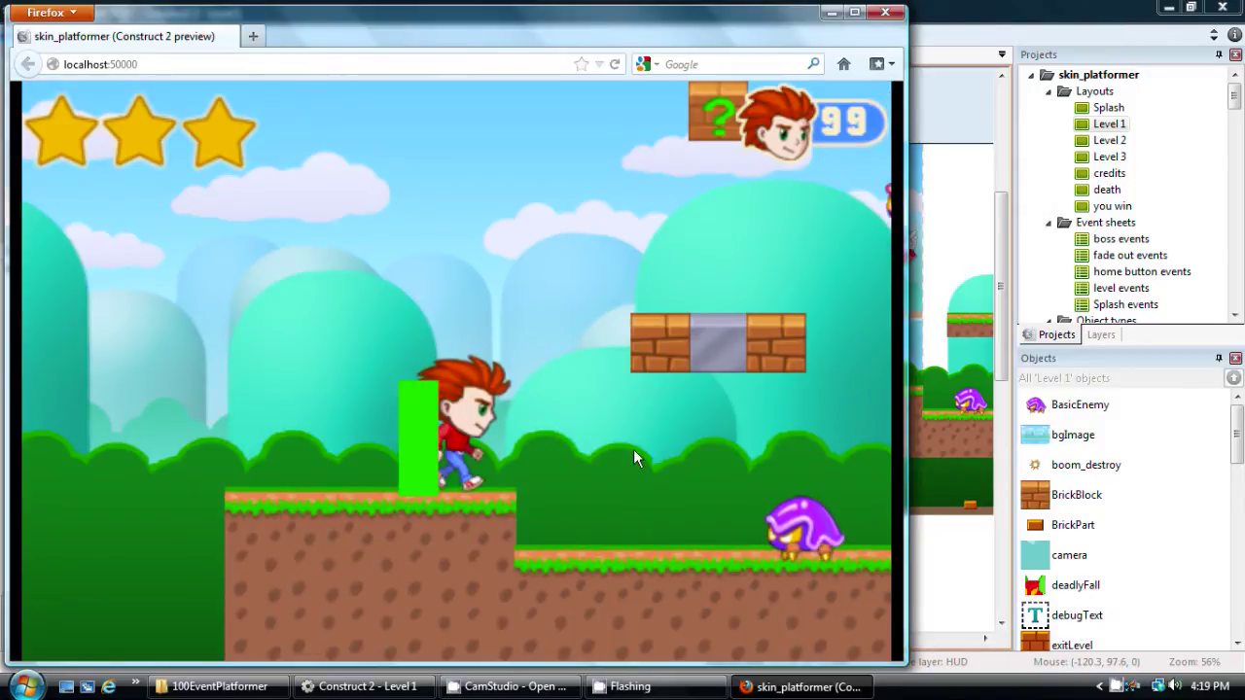
pyautogui.press('Left')
pyautogui.press('Right')
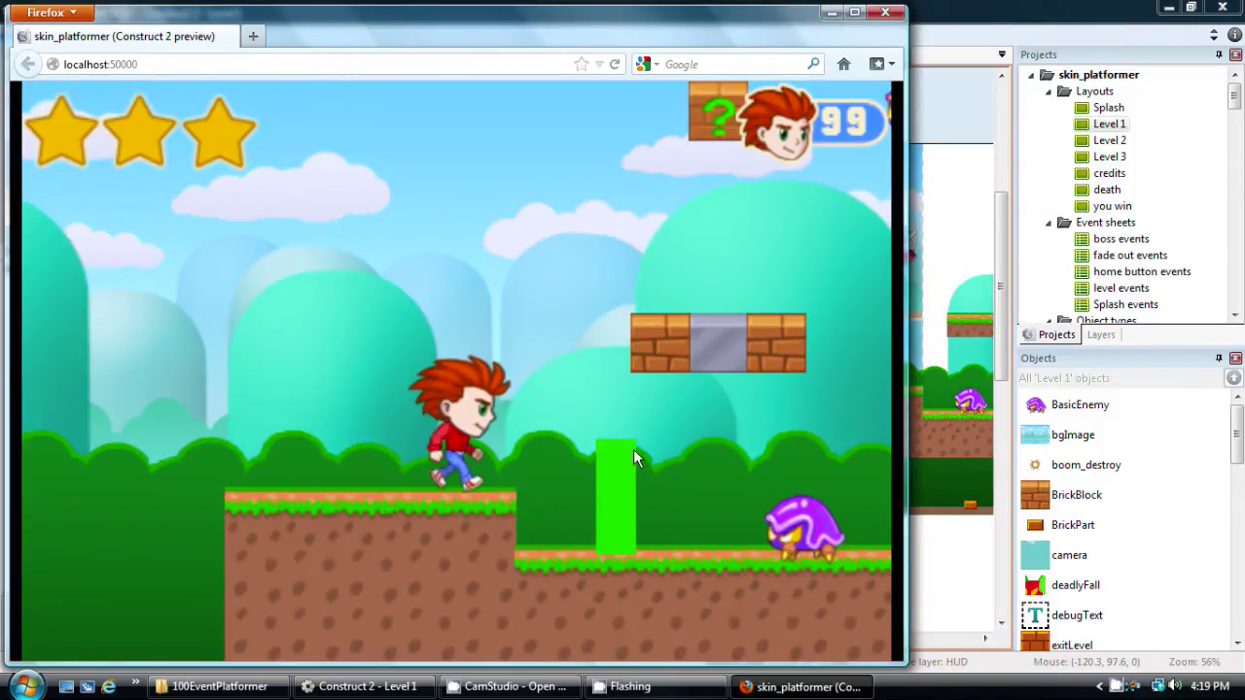
pyautogui.press('Right')
pyautogui.press('Left')
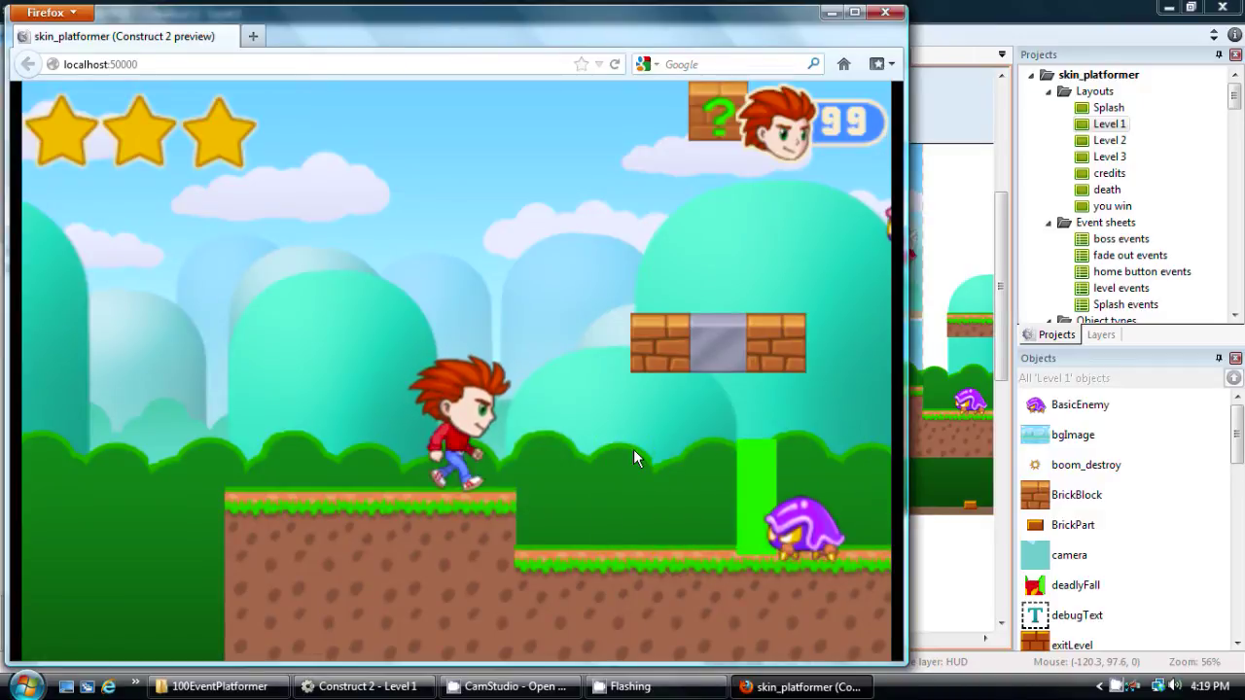
pyautogui.press('Up')
pyautogui.press('Right')
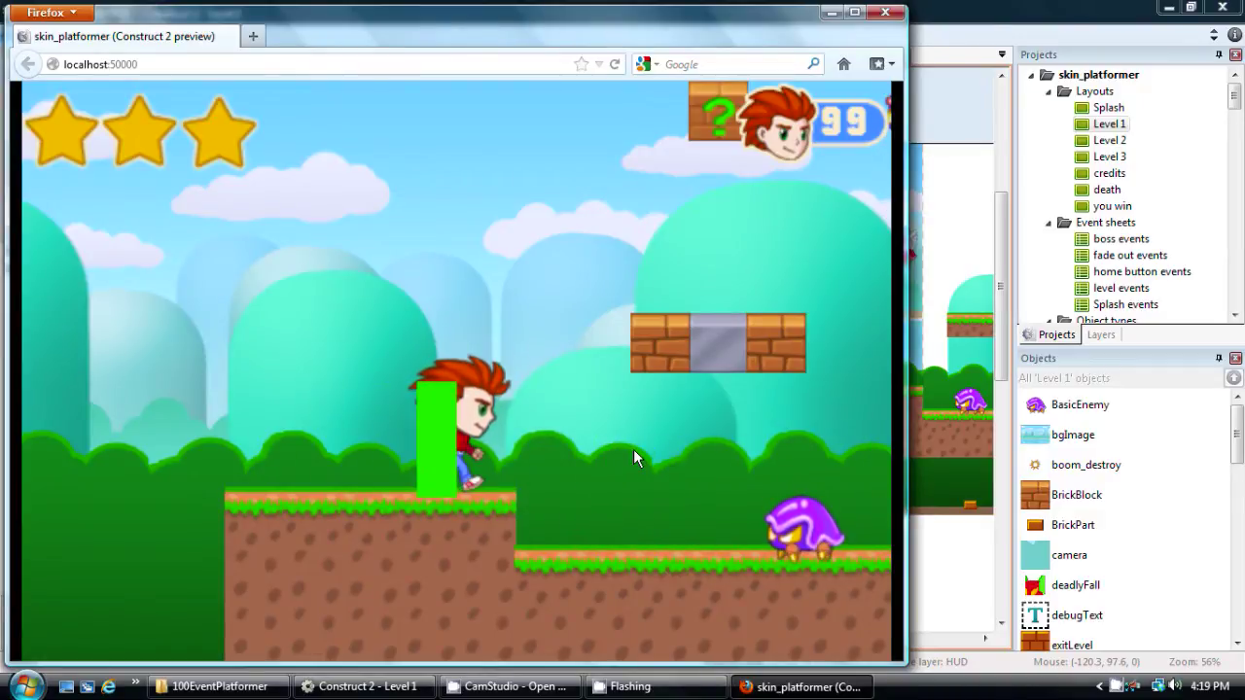
pyautogui.press('Up')
pyautogui.press('Left')
pyautogui.press('Up')
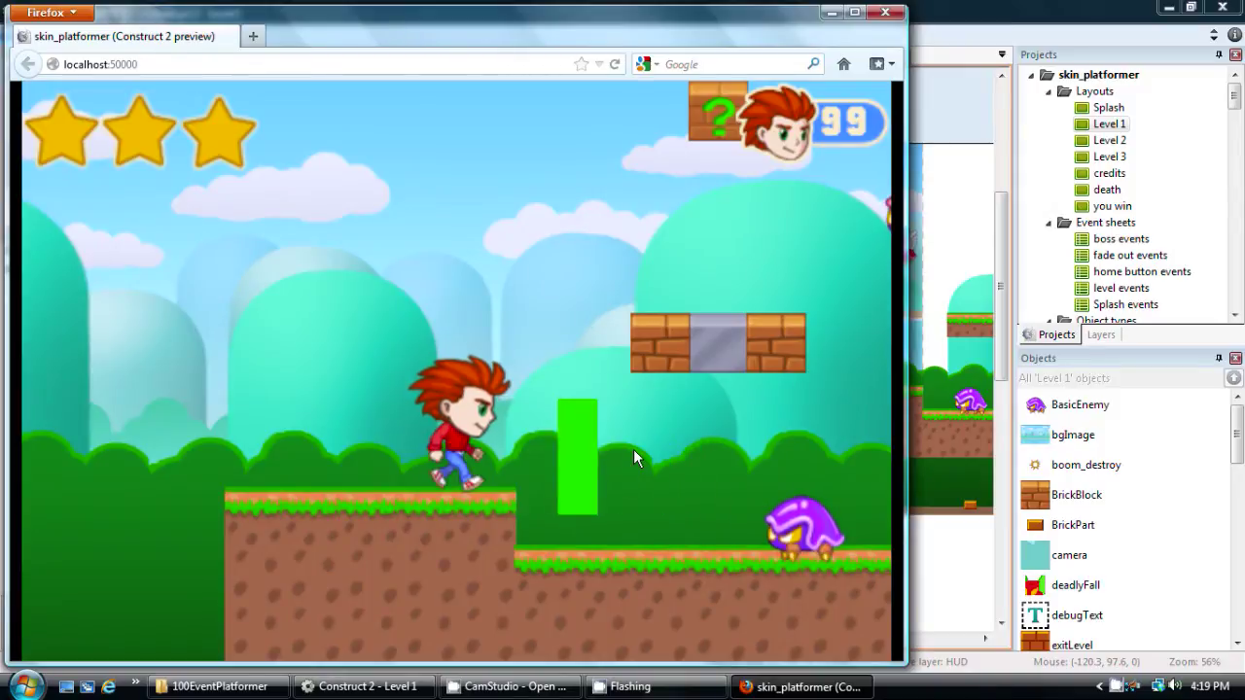
pyautogui.press('Up')
pyautogui.press('Right')
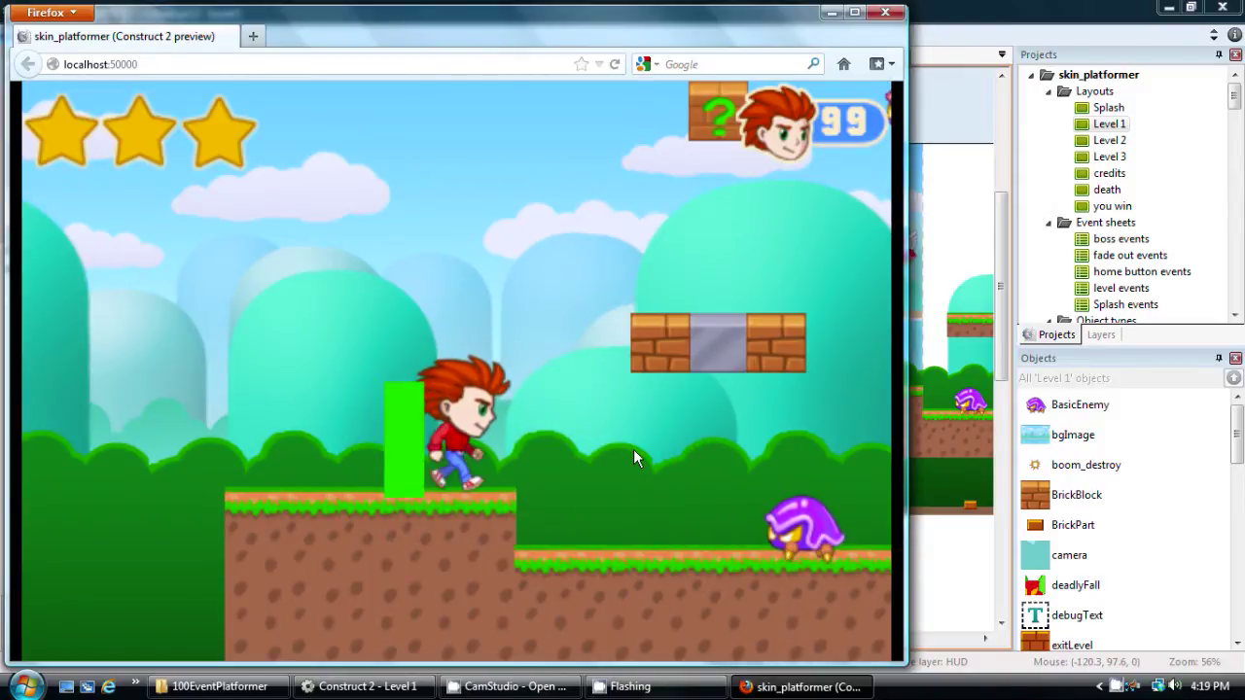
pyautogui.press('Left')
pyautogui.press('Up')
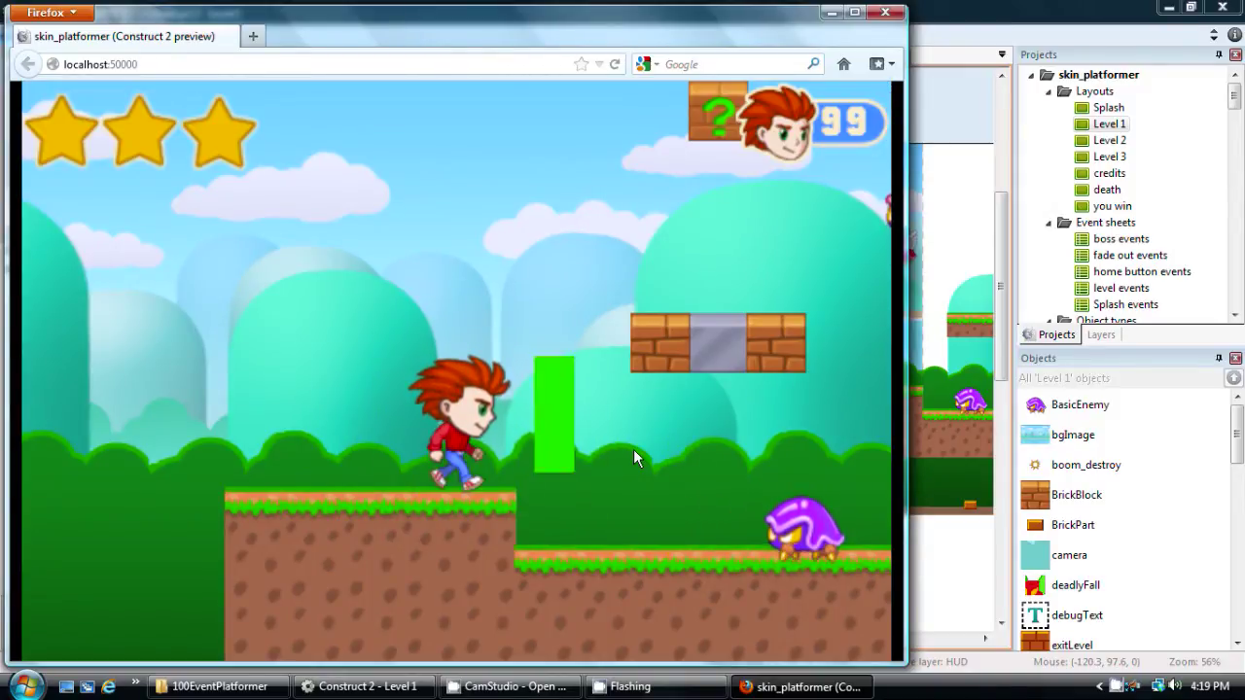
pyautogui.press('Right')
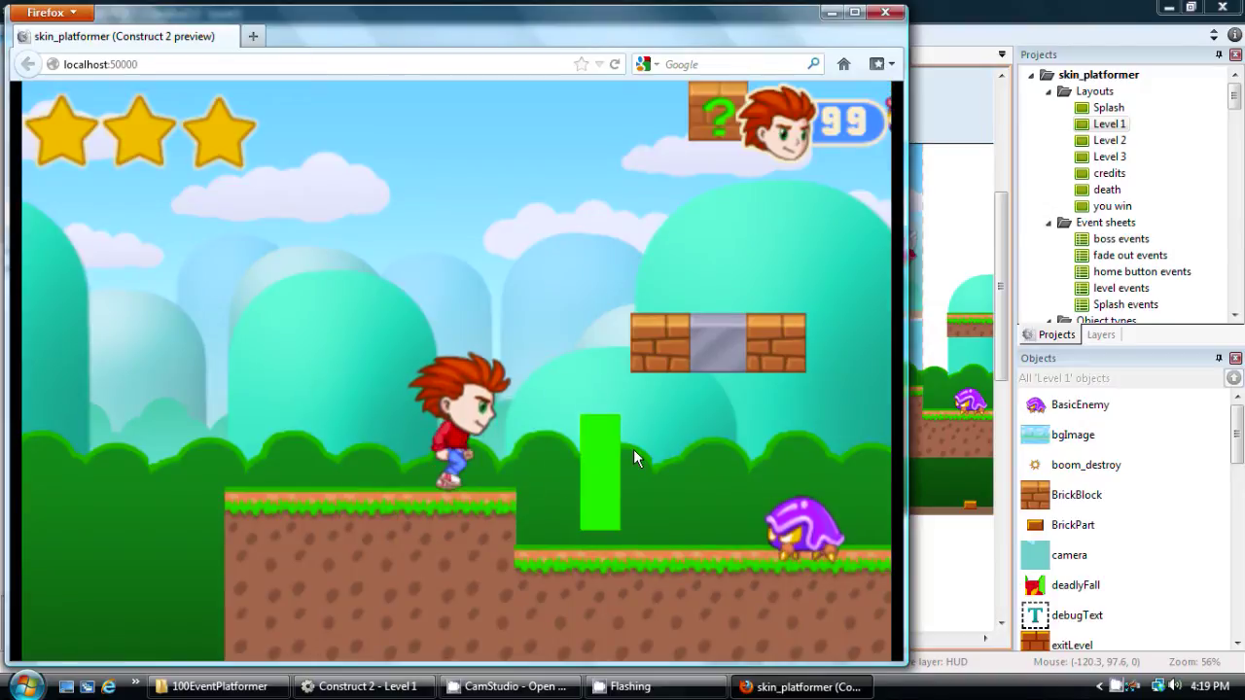
pyautogui.press('Left')
pyautogui.press('Up')
pyautogui.press('Right')
pyautogui.press('Up')
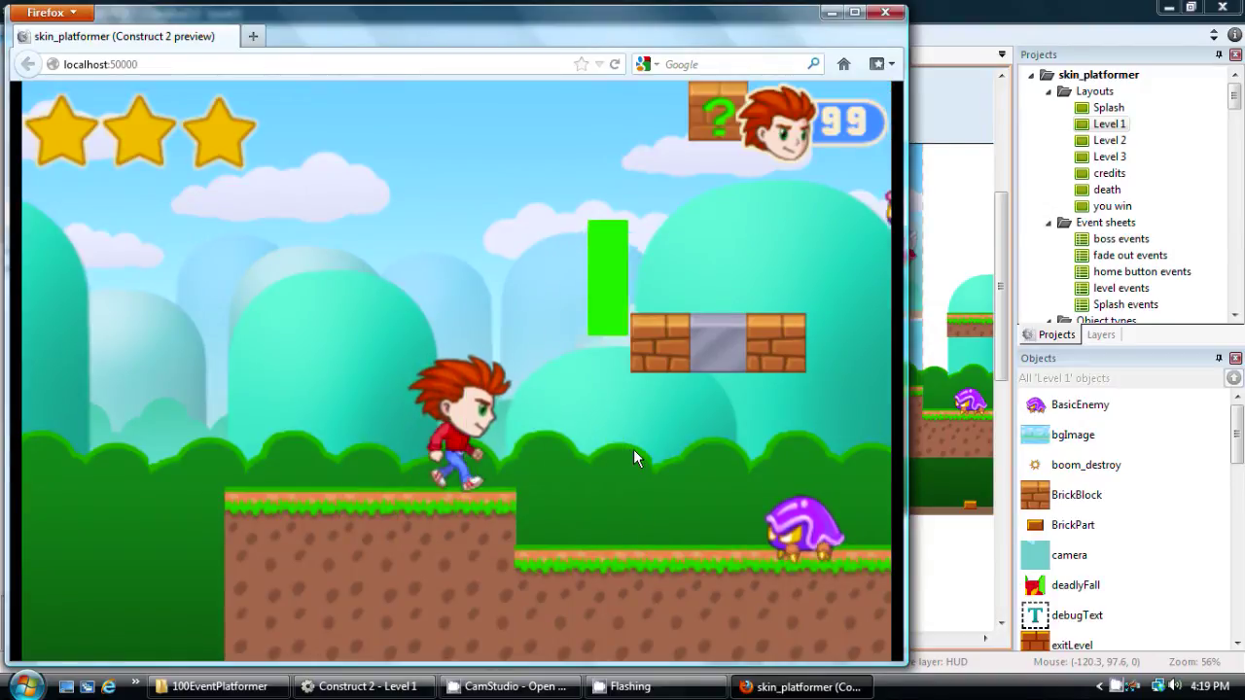
pyautogui.press('Up')
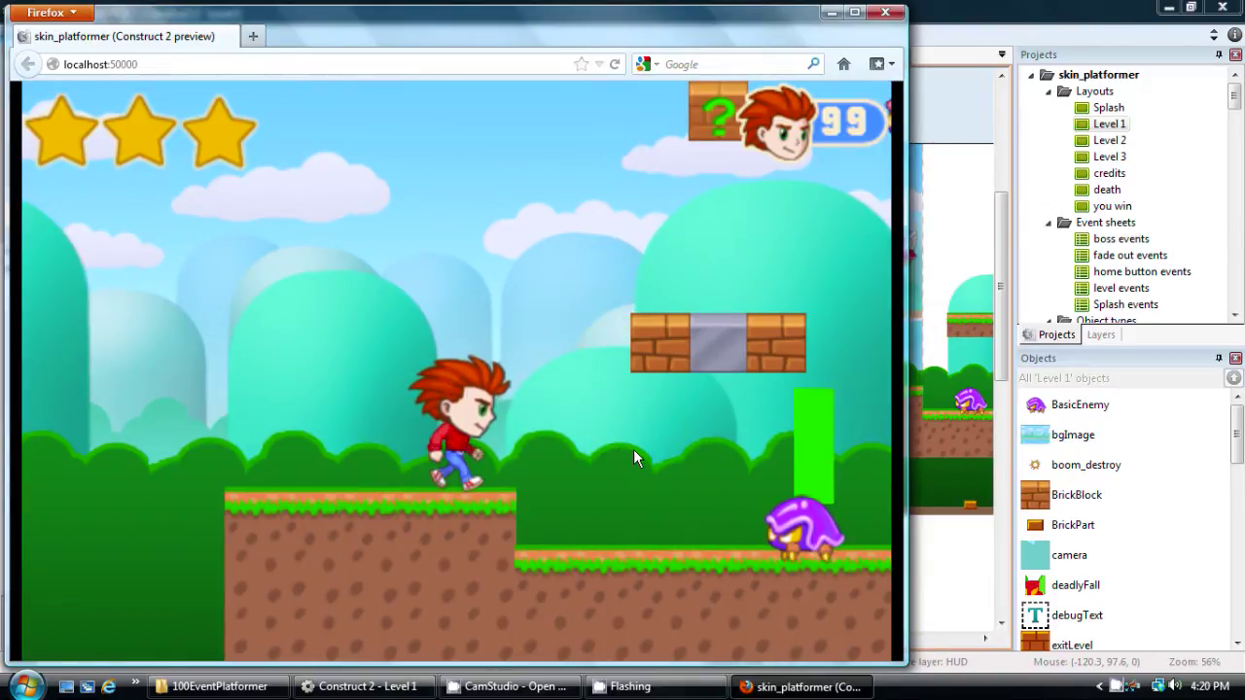
pyautogui.press('Left')
pyautogui.press('Up')
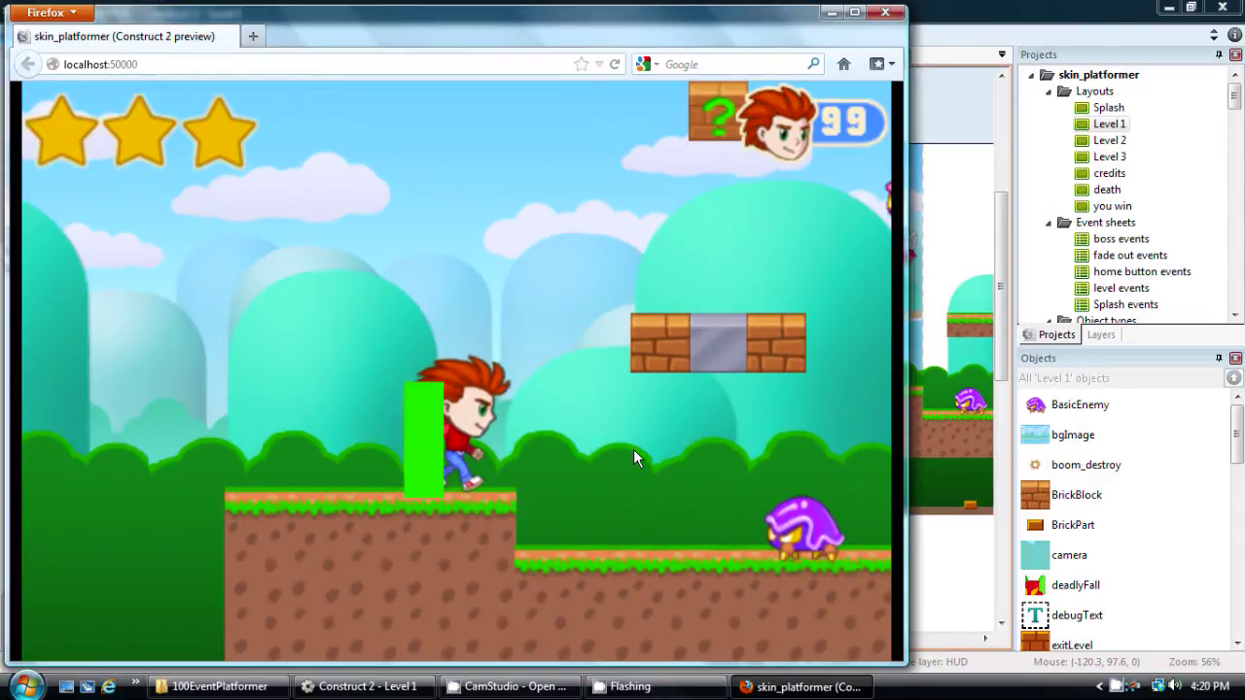
pyautogui.press('Right')
pyautogui.press('Left')
pyautogui.press('Up')
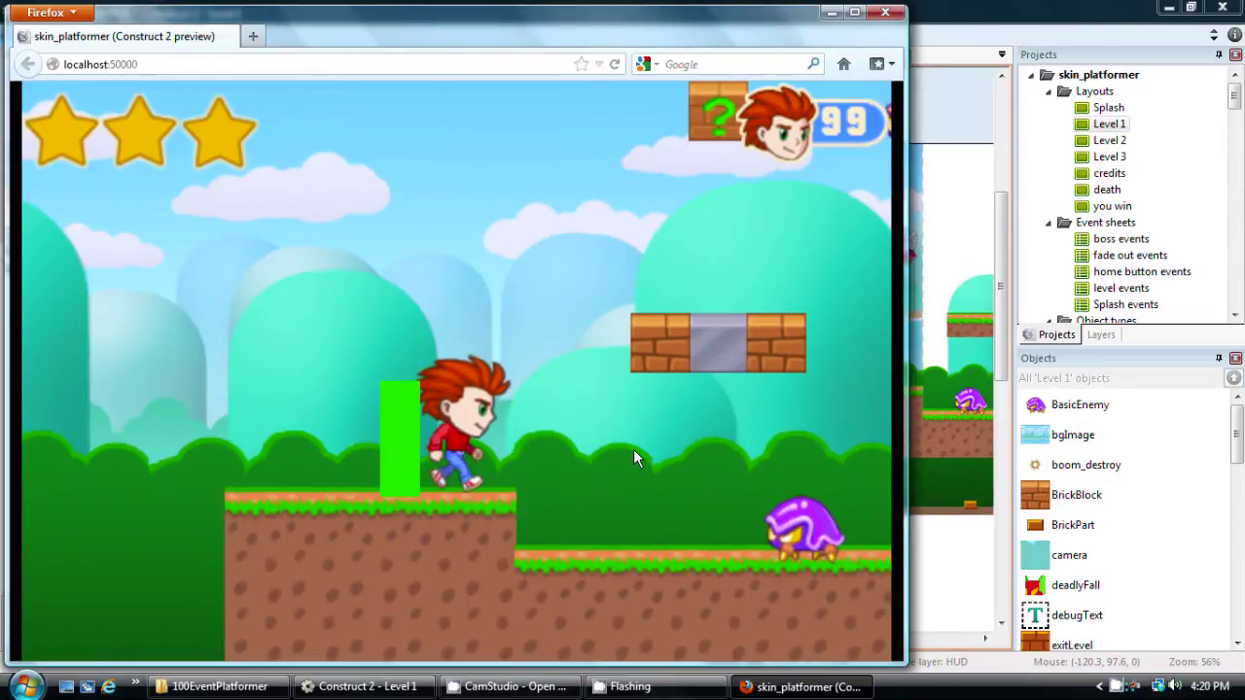
pyautogui.click(885, 12)
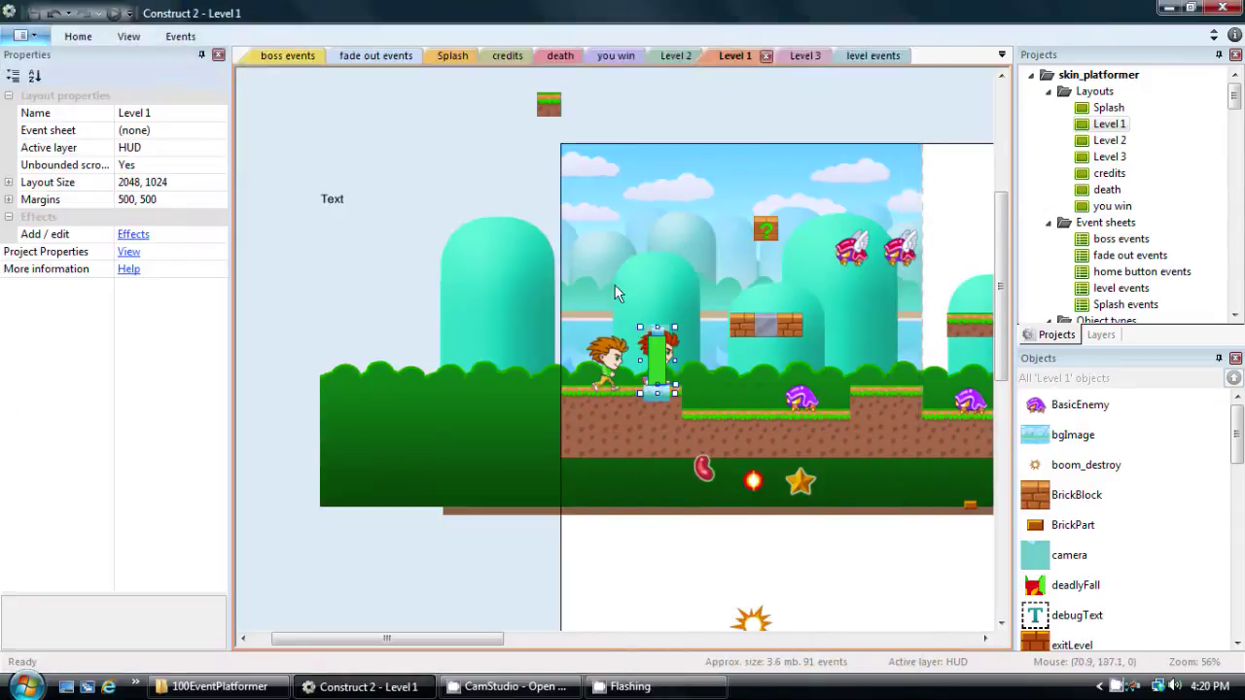
# Inspect the behaviors of the groundTop sprite and browse the available behaviors down to the Movements group without adding one
pyautogui.click(581, 406)
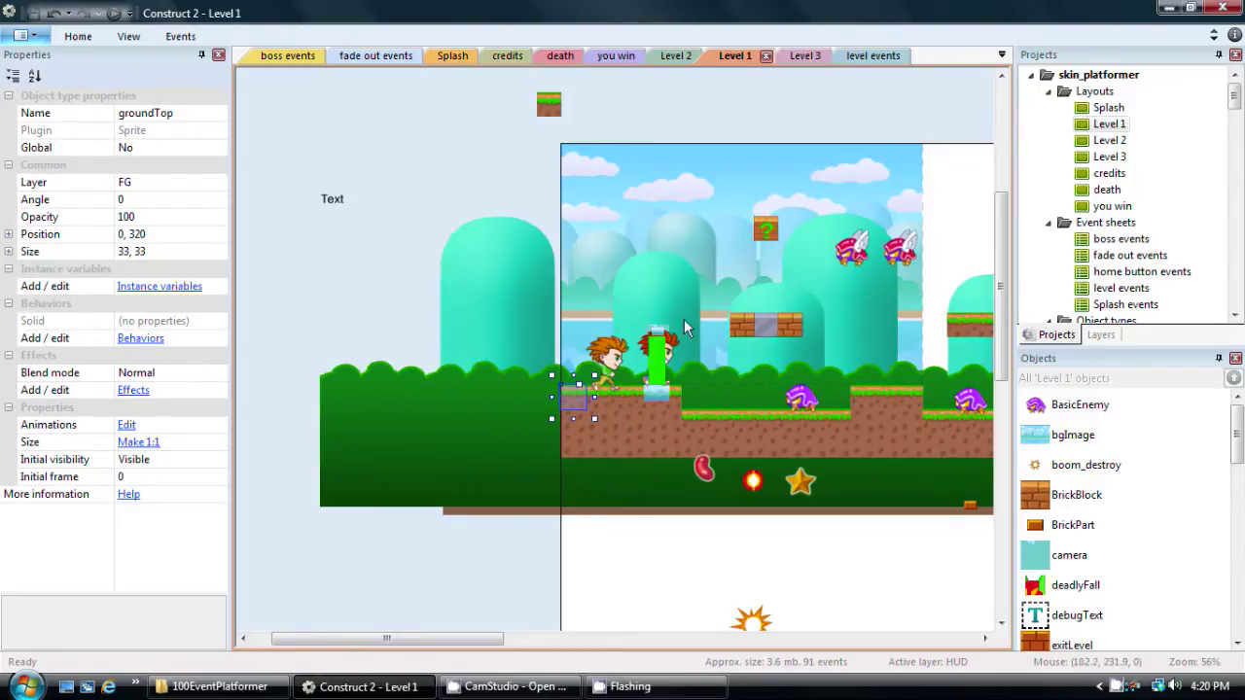
pyautogui.click(141, 338)
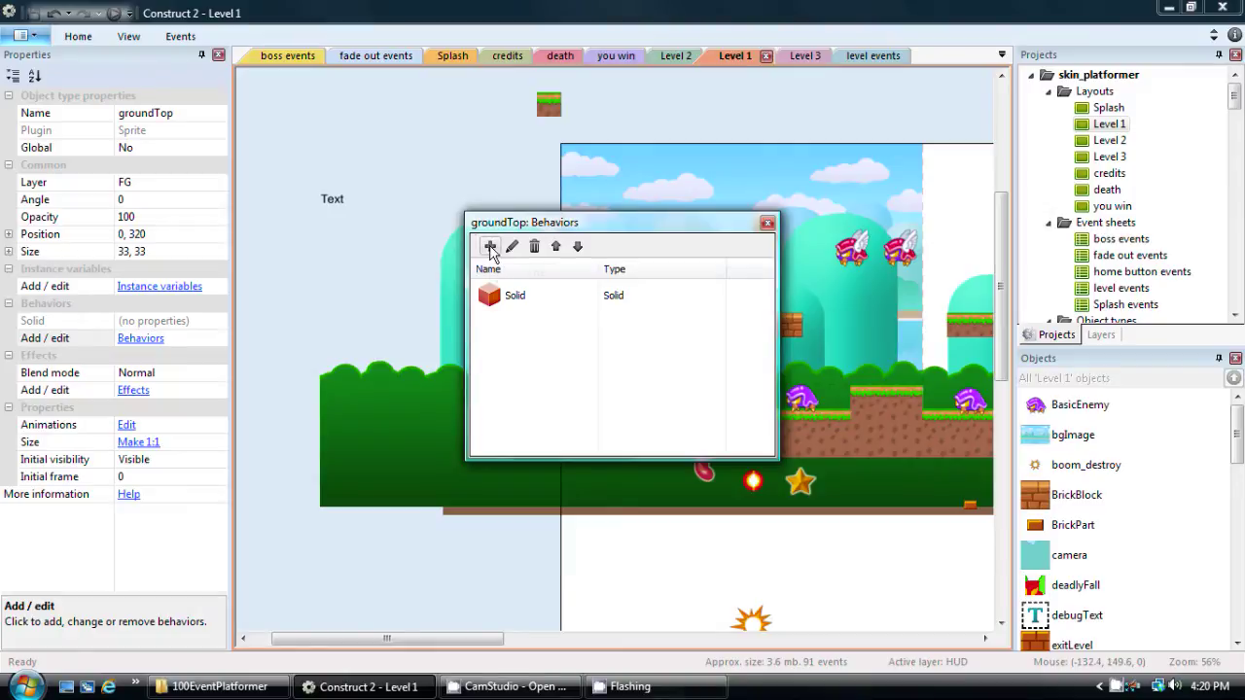
pyautogui.click(489, 246)
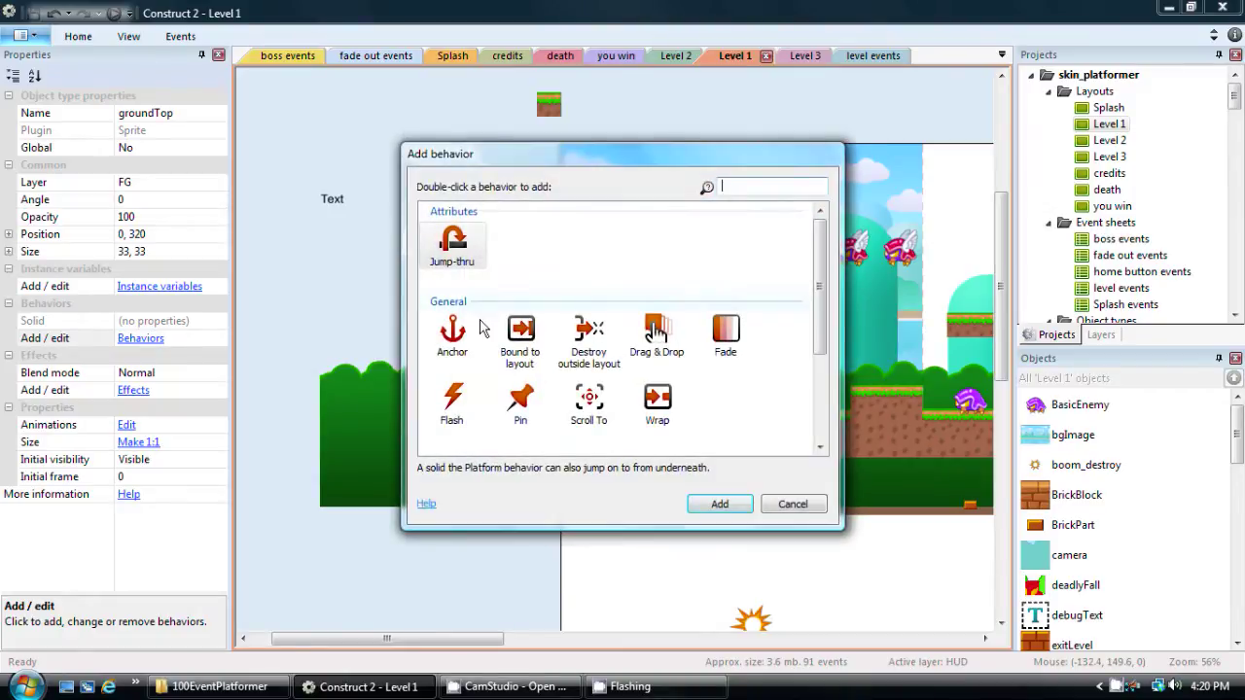
pyautogui.moveTo(825, 275); pyautogui.dragTo(821, 280)
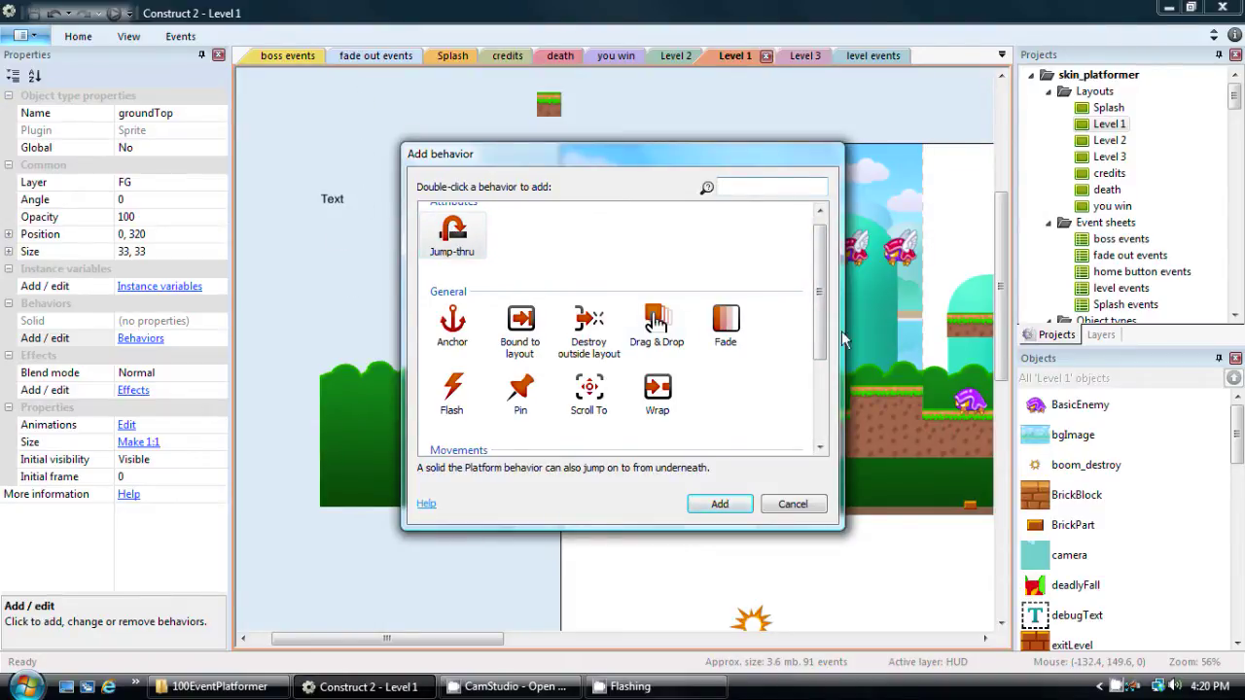
pyautogui.moveTo(827, 284)
pyautogui.mouseDown()
pyautogui.moveTo(820, 271)
pyautogui.moveTo(821, 294)
pyautogui.moveTo(820, 270)
pyautogui.moveTo(820, 384)
pyautogui.moveTo(811, 268)
pyautogui.moveTo(820, 313)
pyautogui.moveTo(820, 292)
pyautogui.mouseUp()
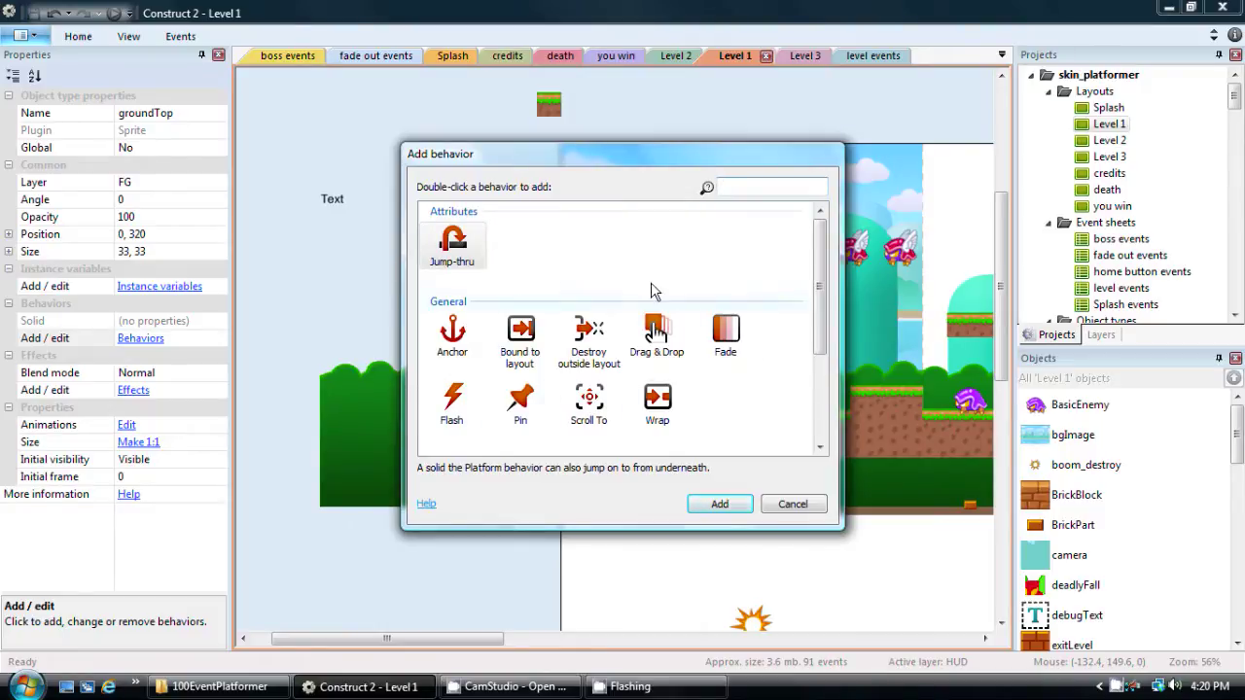
pyautogui.moveTo(820, 315); pyautogui.dragTo(823, 401)
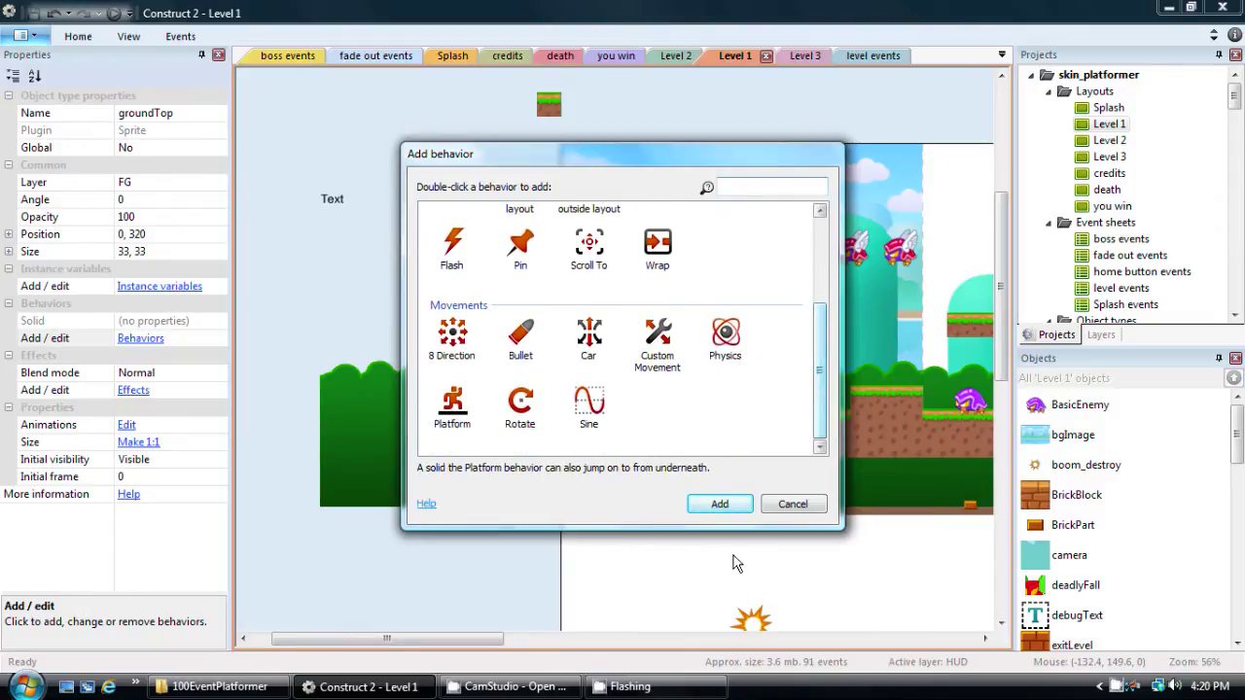
pyautogui.click(791, 506)
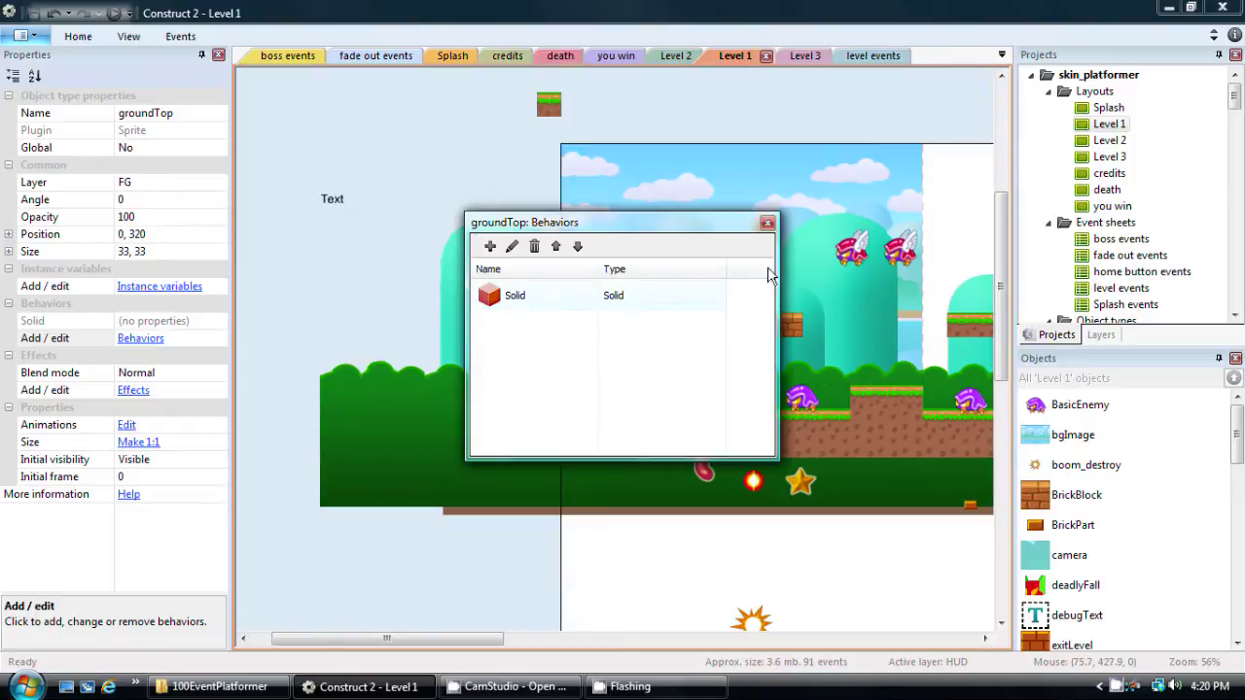
pyautogui.click(767, 226)
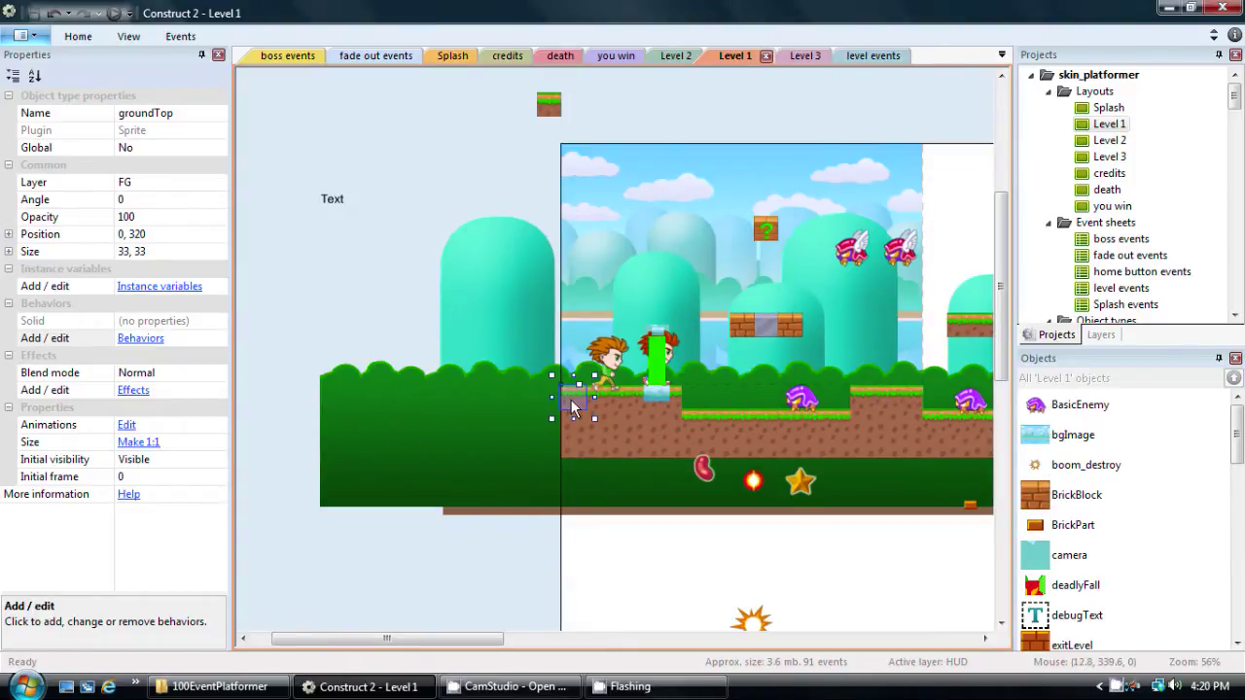
# Examine the InvisiblePlayerRect sprite's Platform settings for max speed, acceleration, deceleration, jump strength and gravity
pyautogui.click(656, 360)
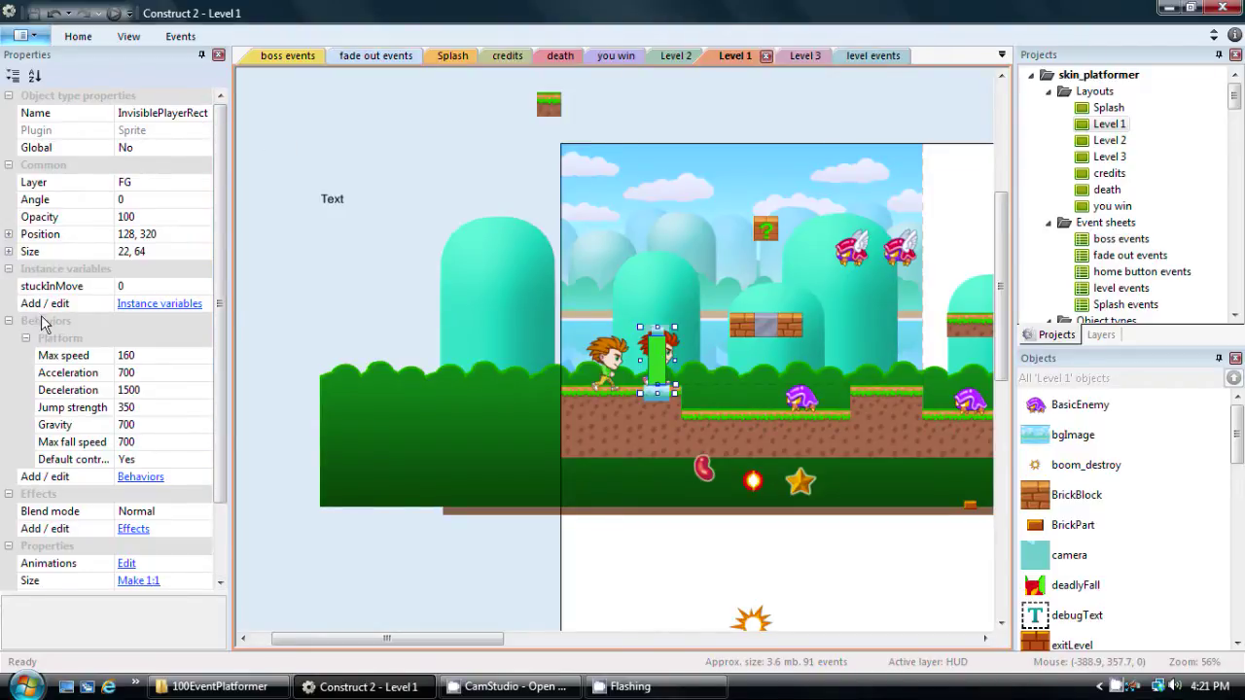
pyautogui.click(146, 356)
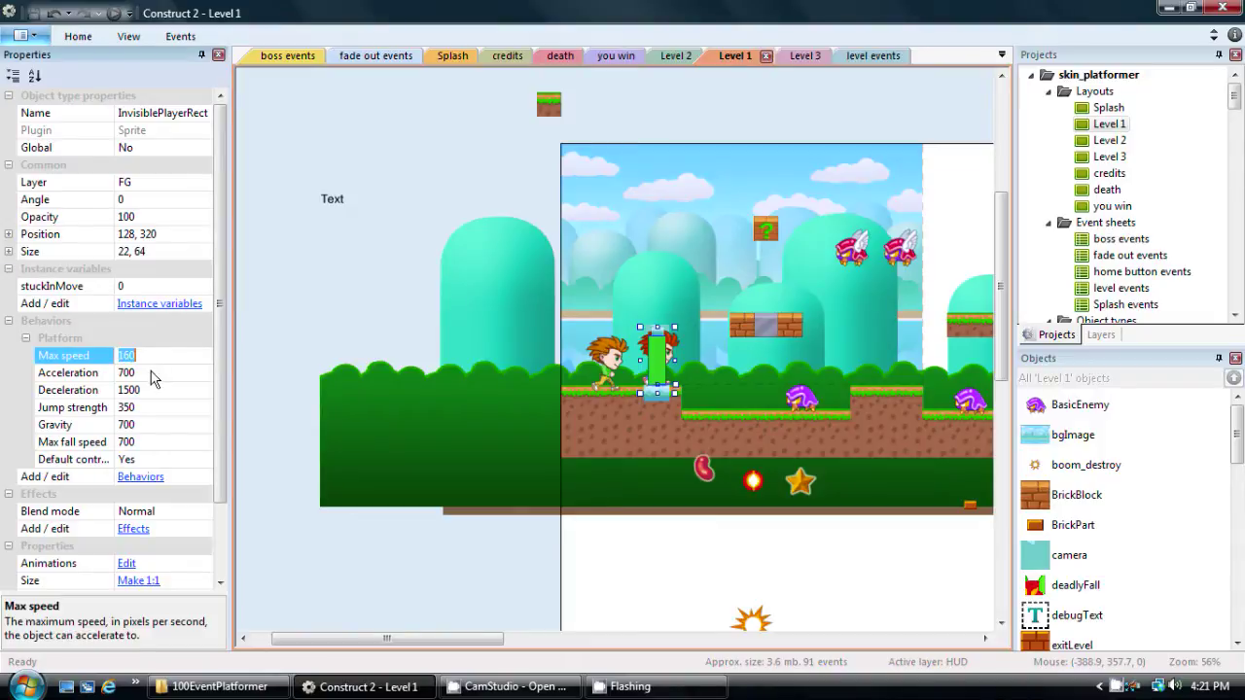
pyautogui.click(163, 372)
pyautogui.click(171, 390)
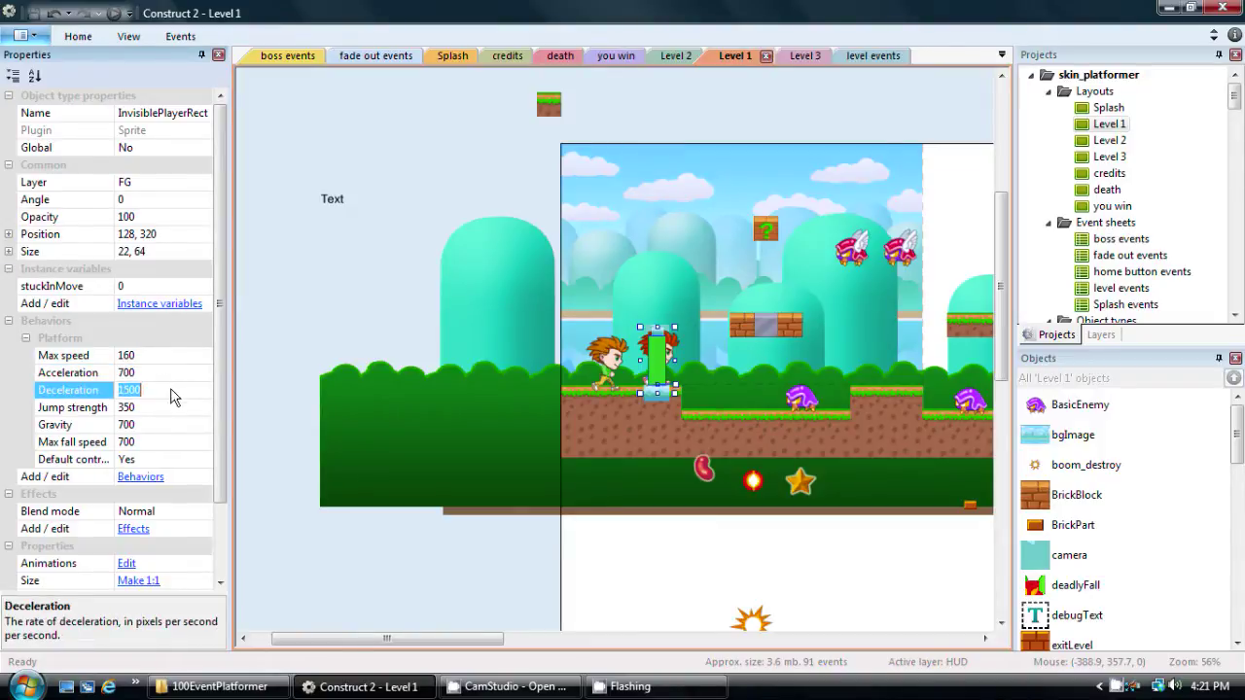
pyautogui.click(166, 409)
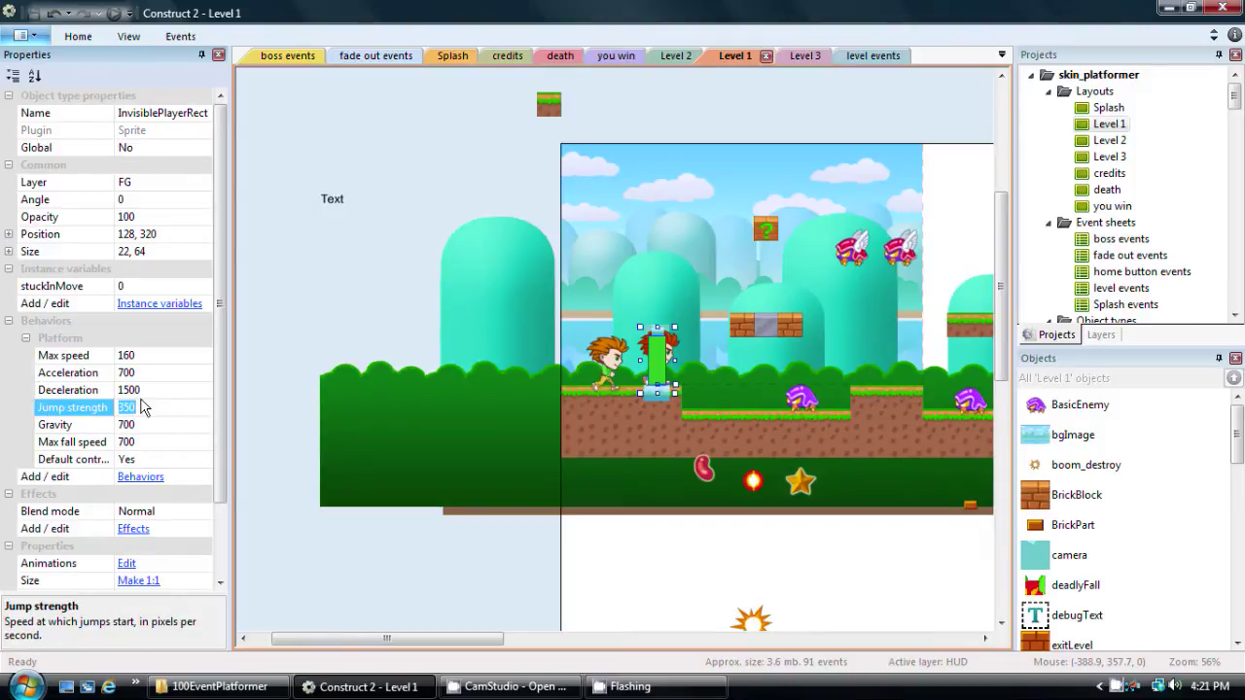
pyautogui.click(149, 428)
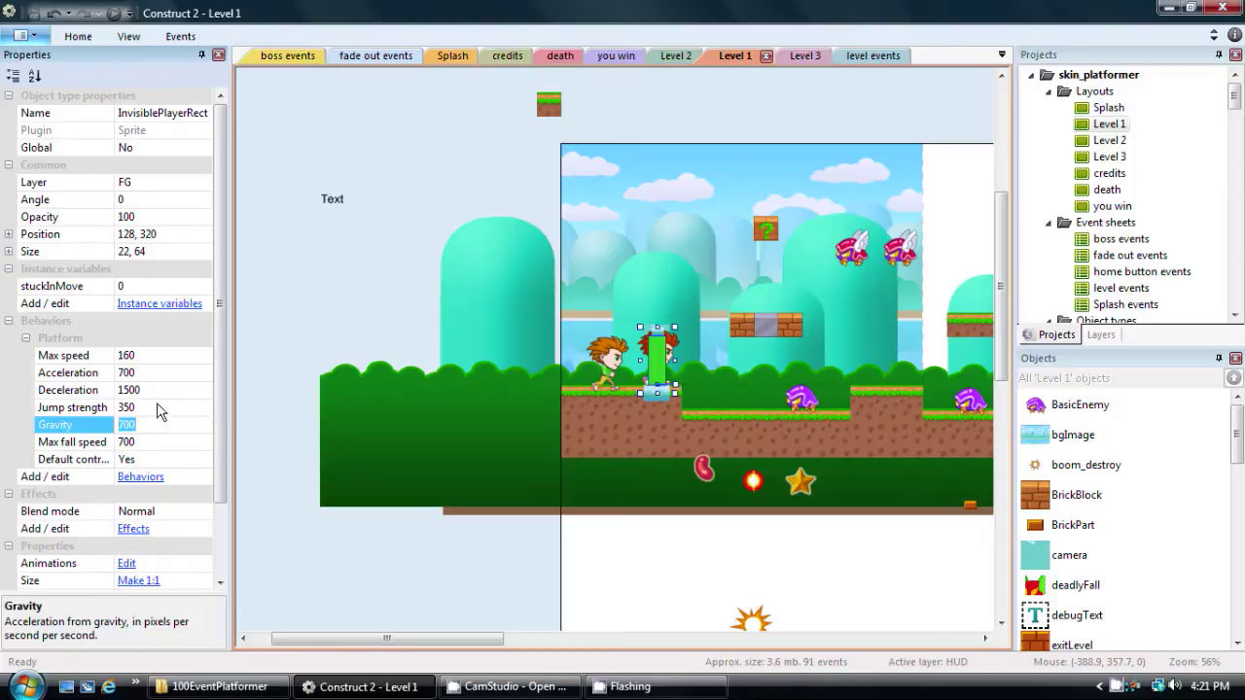
# Set the InvisiblePlayerRect sprite's Platform jump strength to 550, test jumping in a preview of Level 1, and close the preview
pyautogui.click(159, 412)
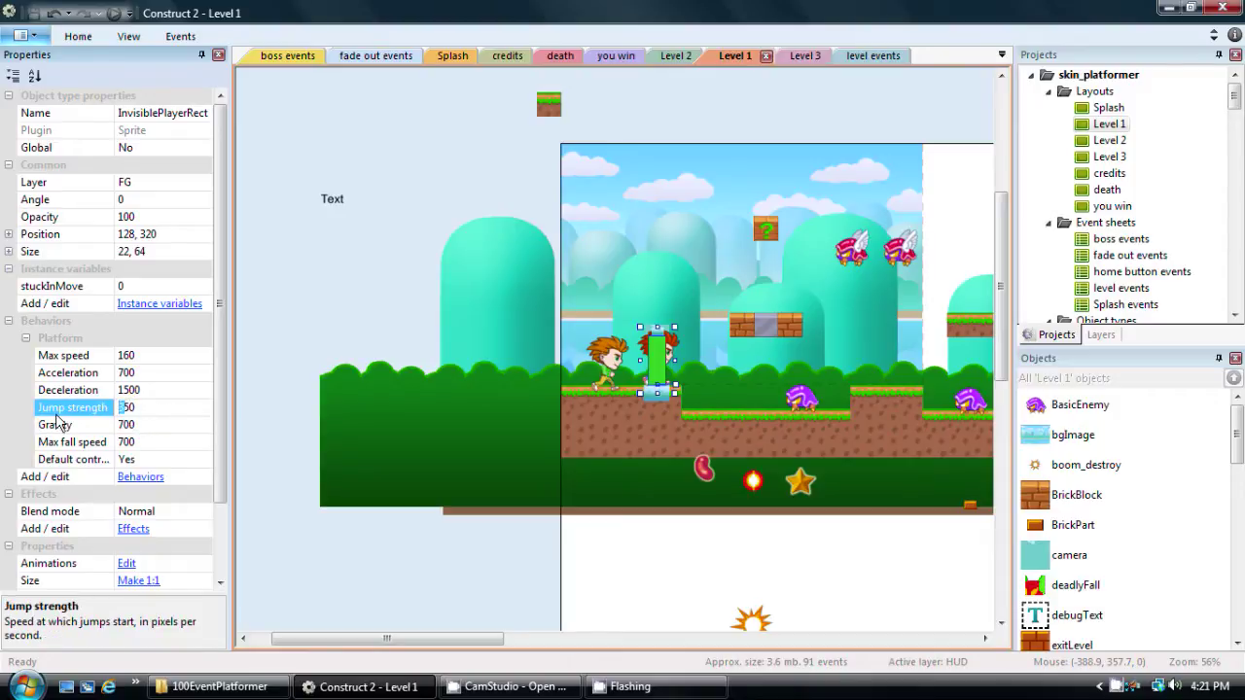
pyautogui.write('5')
pyautogui.click(191, 394)
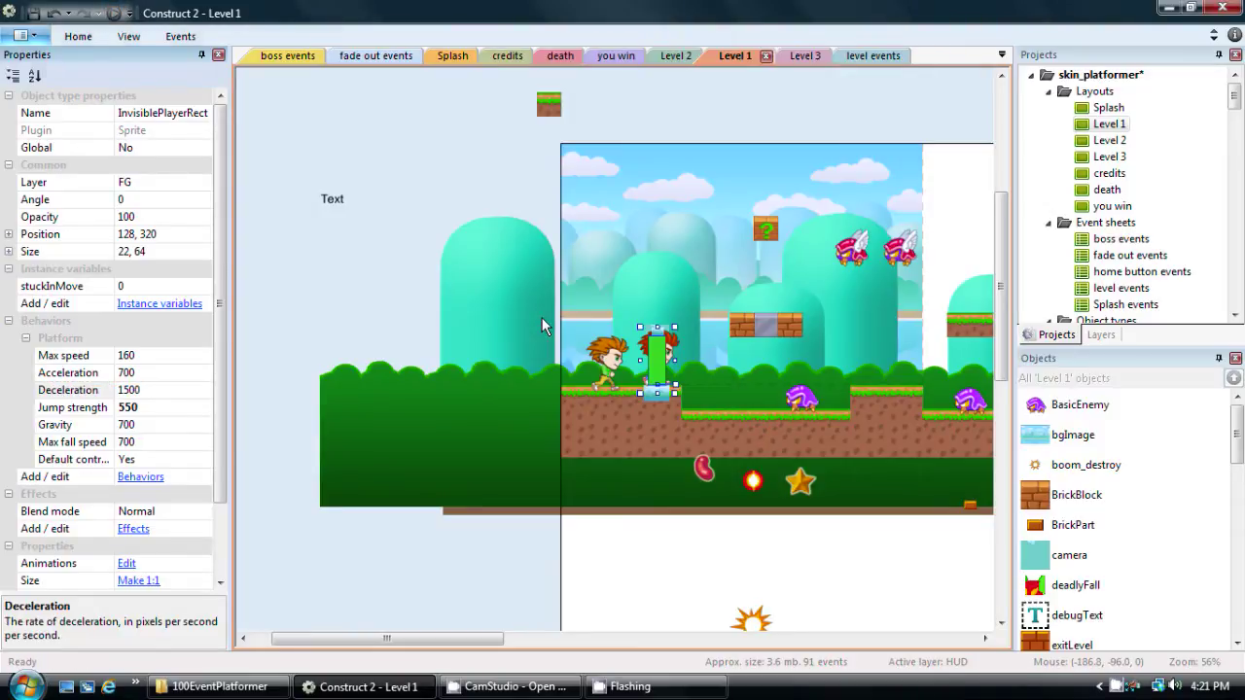
pyautogui.press('F5')
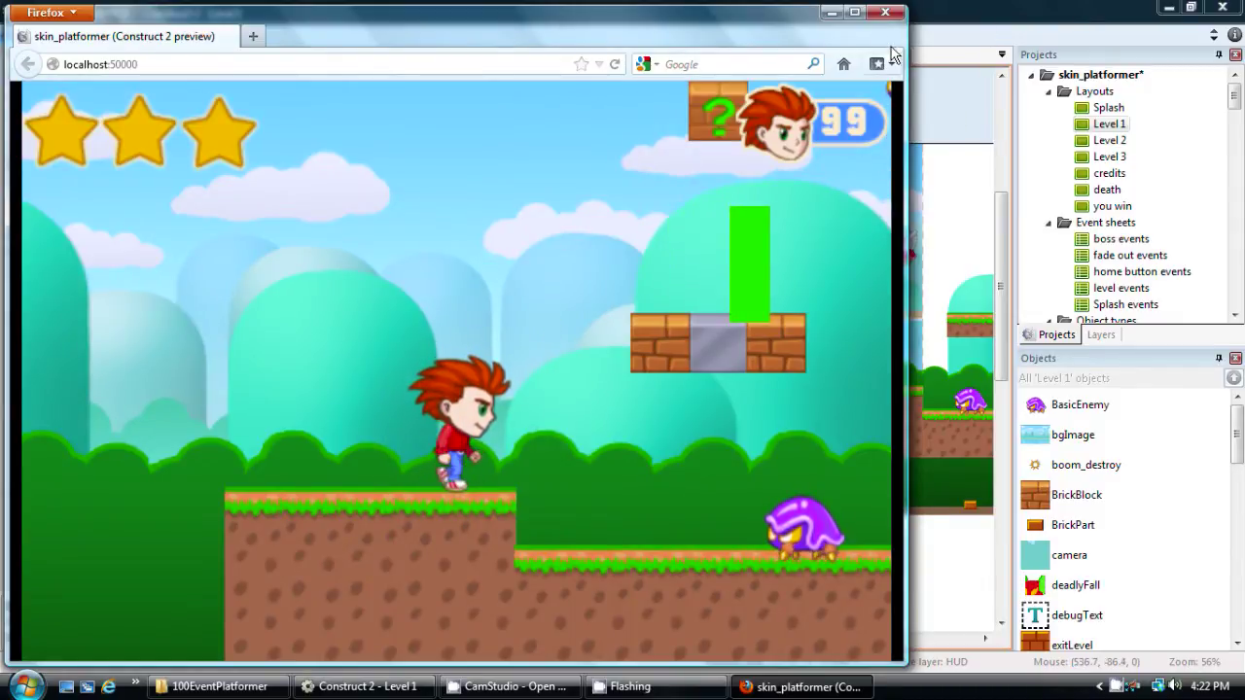
pyautogui.click(887, 14)
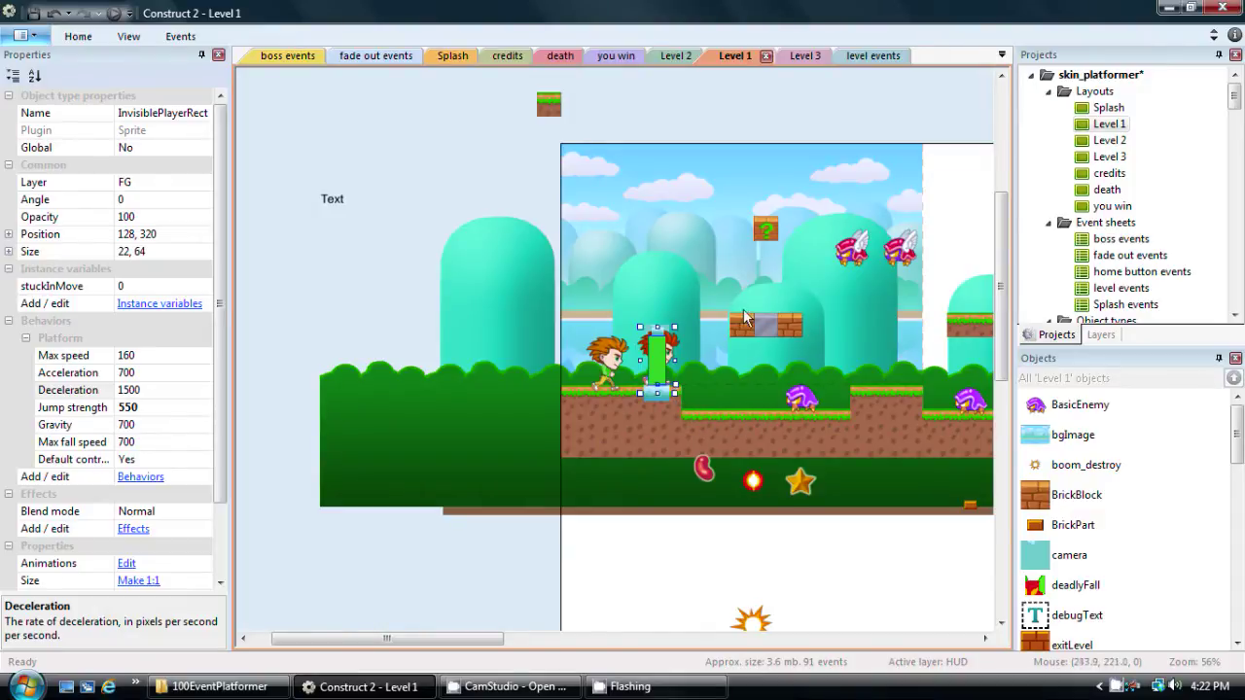
# Set the green InvisiblePlayerRect sprite's initial visibility to Invisible
pyautogui.click(676, 341)
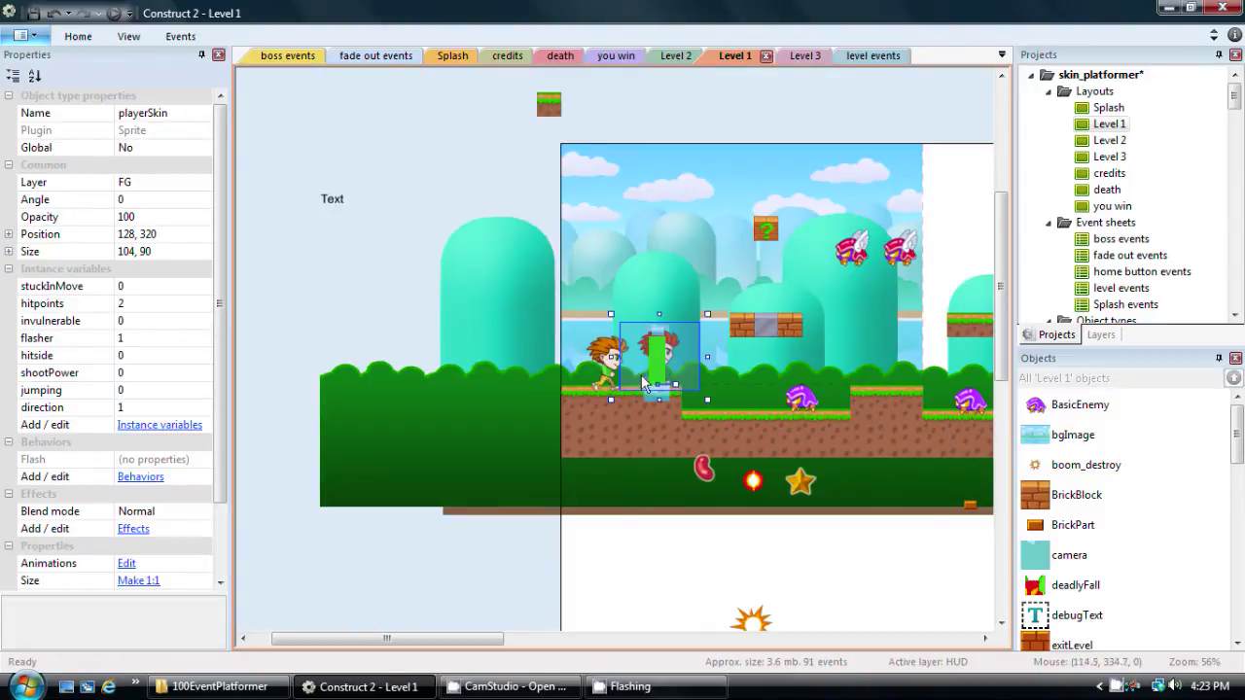
pyautogui.click(515, 370)
pyautogui.click(660, 362)
pyautogui.scroll(-3, 207, 435)
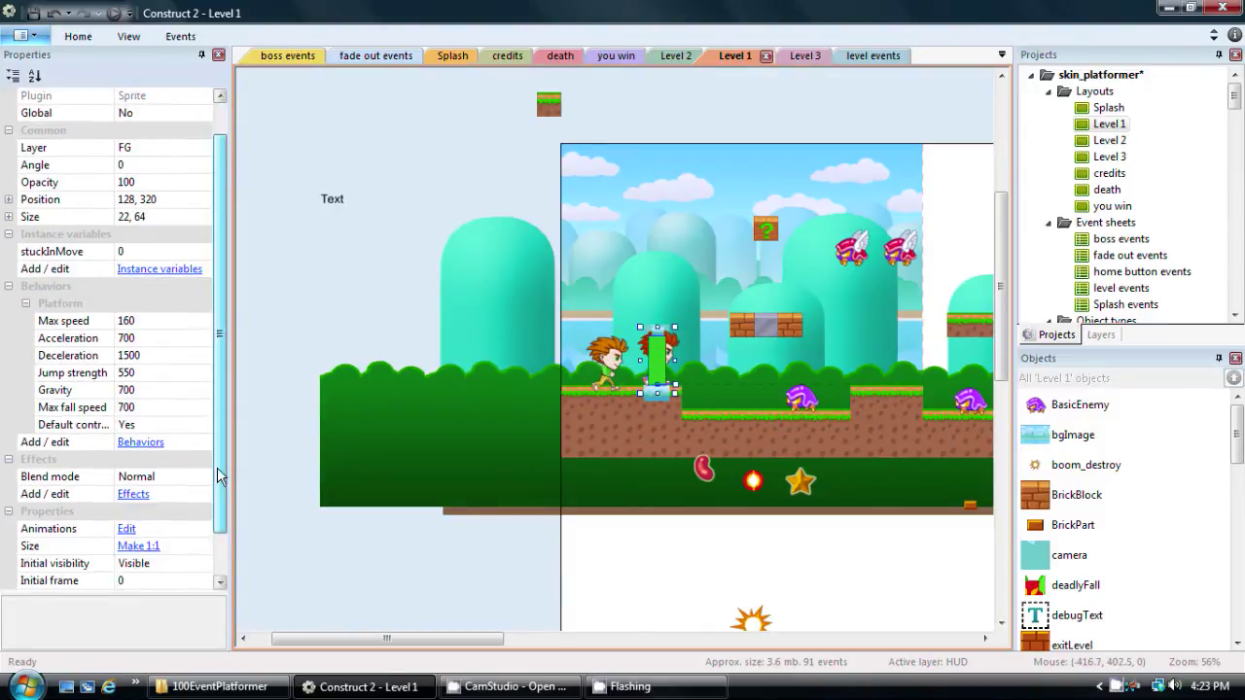
pyautogui.click(203, 513)
pyautogui.click(205, 512)
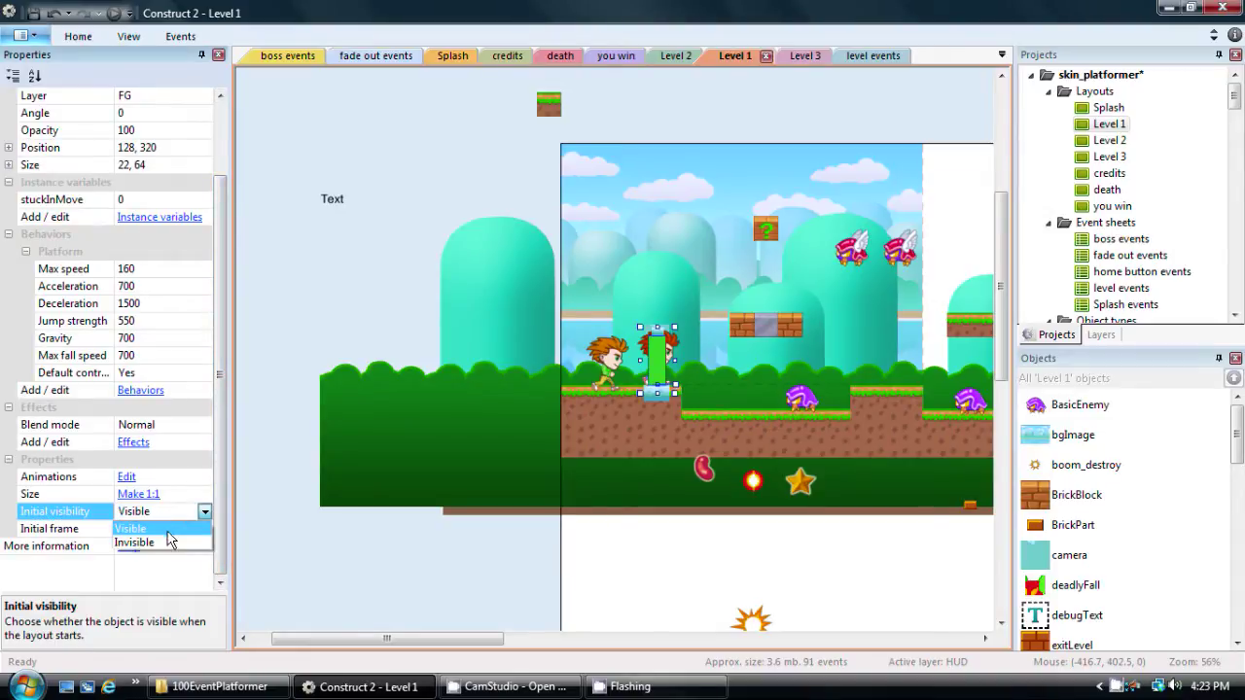
pyautogui.click(136, 544)
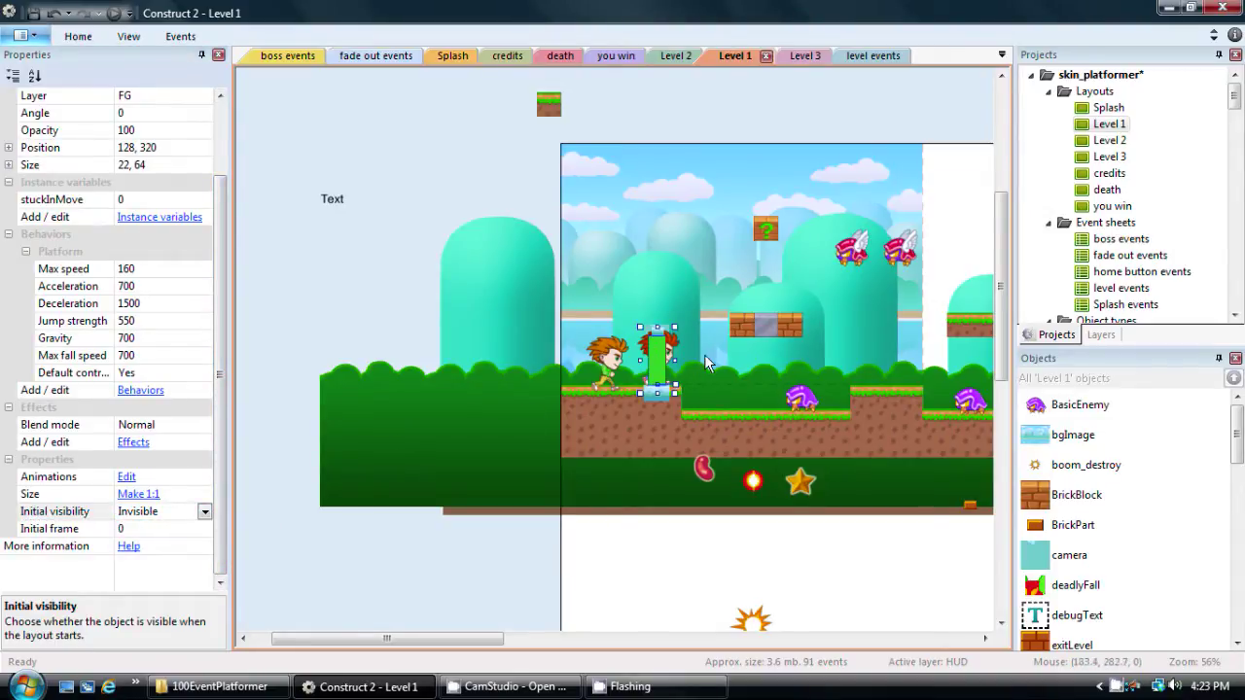
# Set the Level 1 layout's event sheet to level events
pyautogui.click(498, 480)
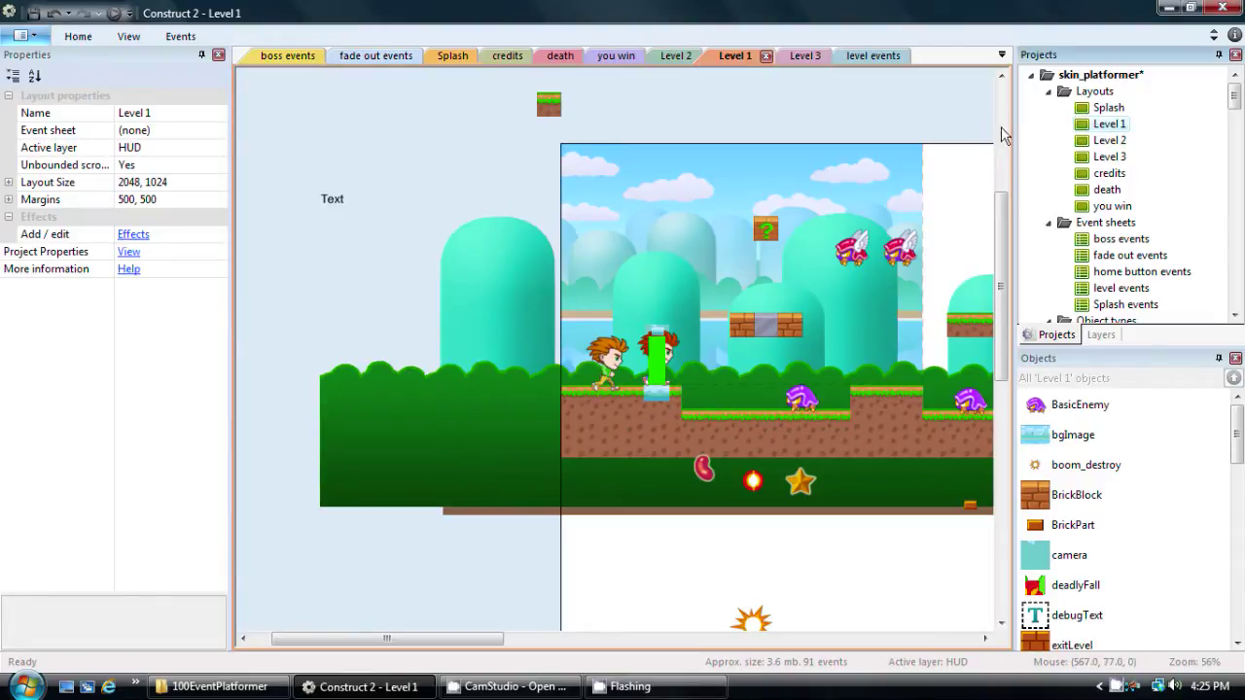
pyautogui.click(174, 130)
pyautogui.click(220, 132)
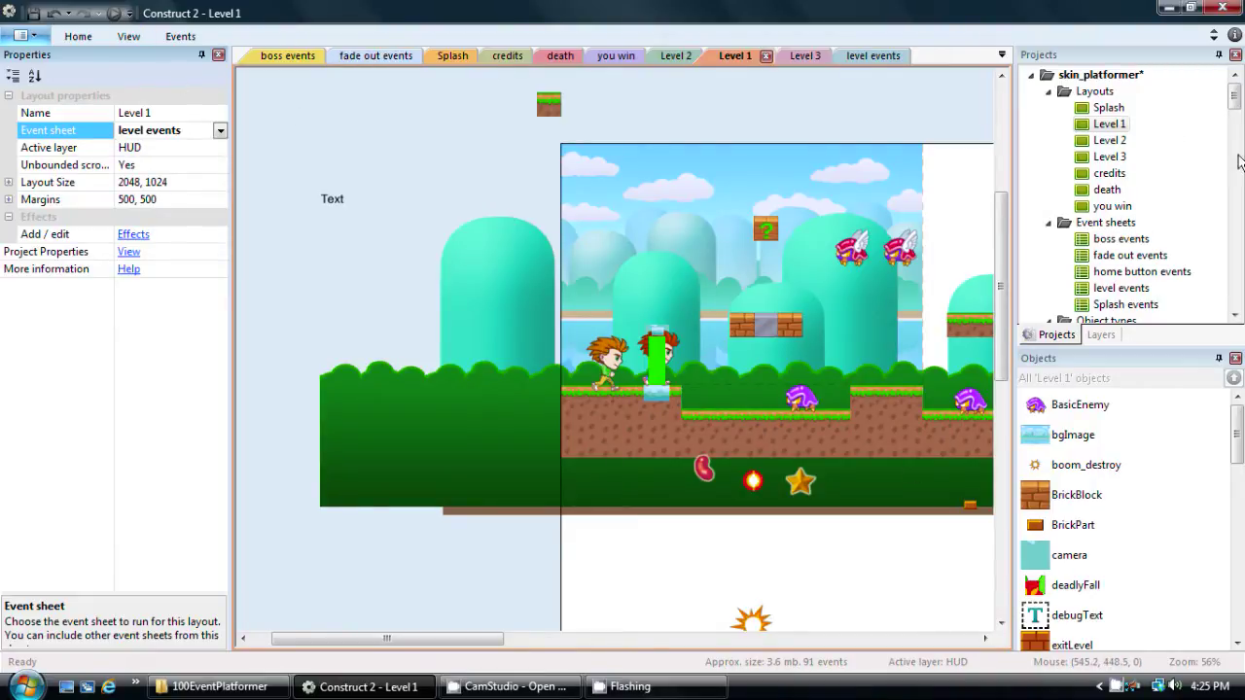
# Open the level events sheet and review the events that control the player's skin animations
pyautogui.moveTo(1234, 98); pyautogui.dragTo(1233, 111)
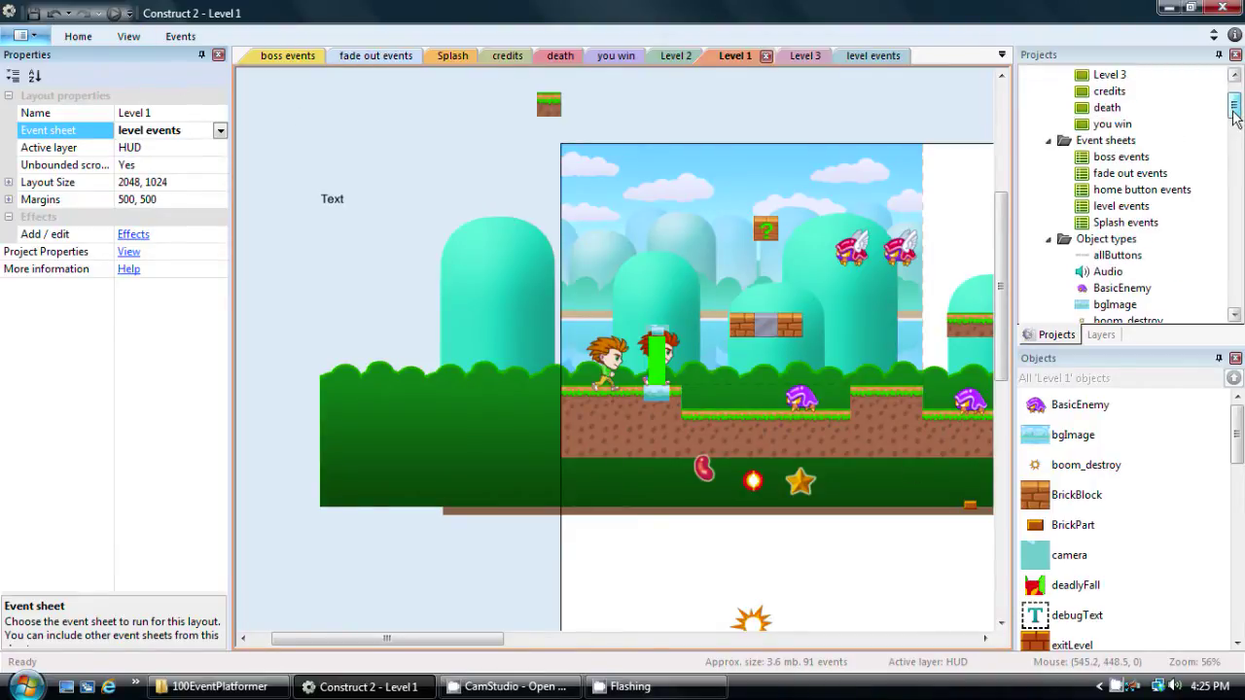
pyautogui.doubleClick(1121, 206)
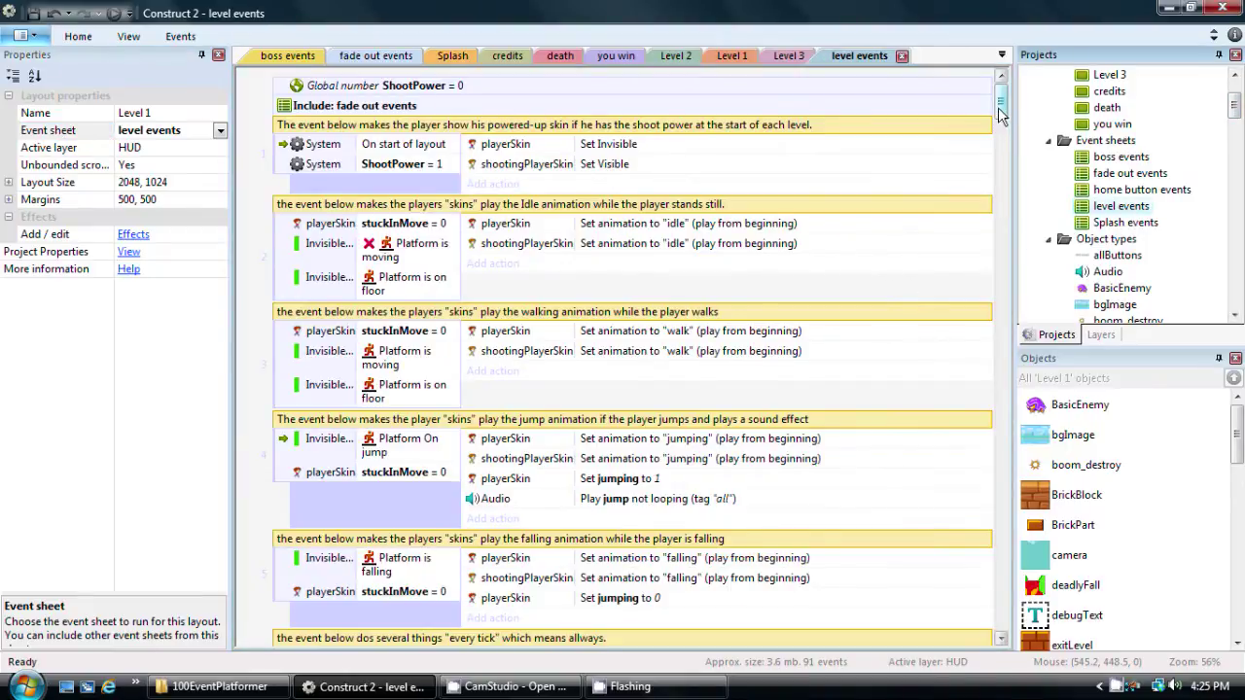
pyautogui.moveTo(1000, 109)
pyautogui.mouseDown()
pyautogui.moveTo(1001, 162)
pyautogui.moveTo(1000, 102)
pyautogui.mouseUp()
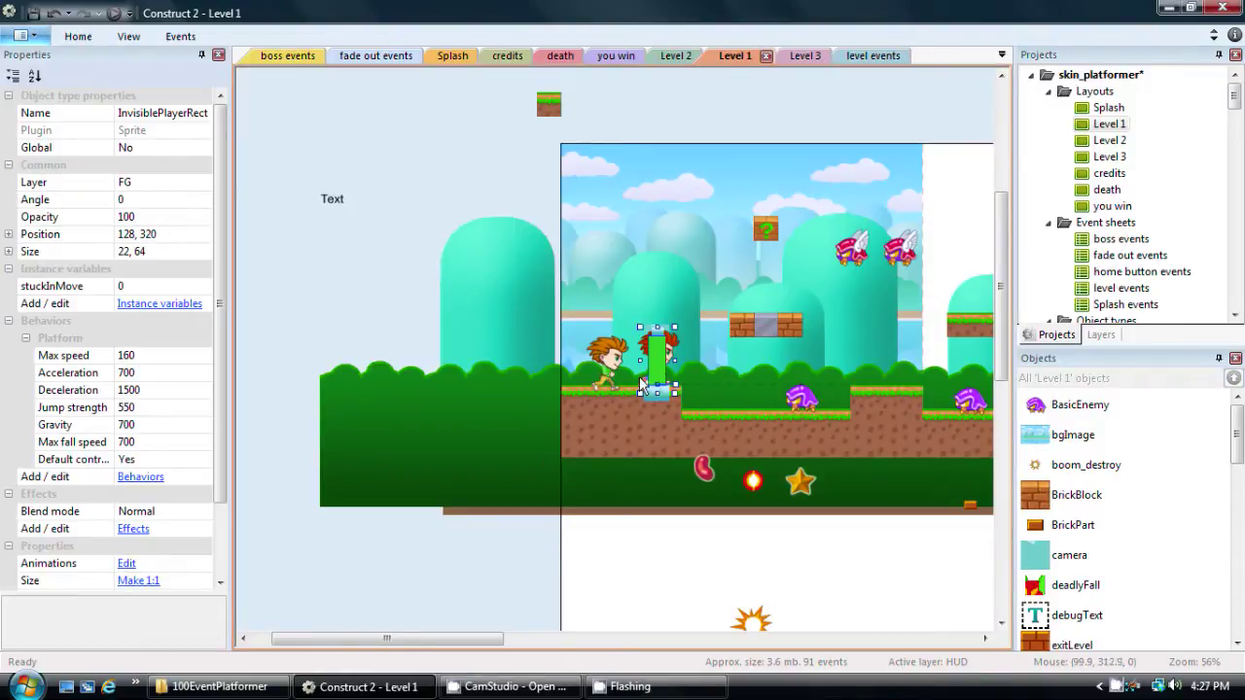
# Set the InvisiblePlayerRect sprite's Platform jump strength to 350 on the Level 1 layout
pyautogui.click(152, 410)
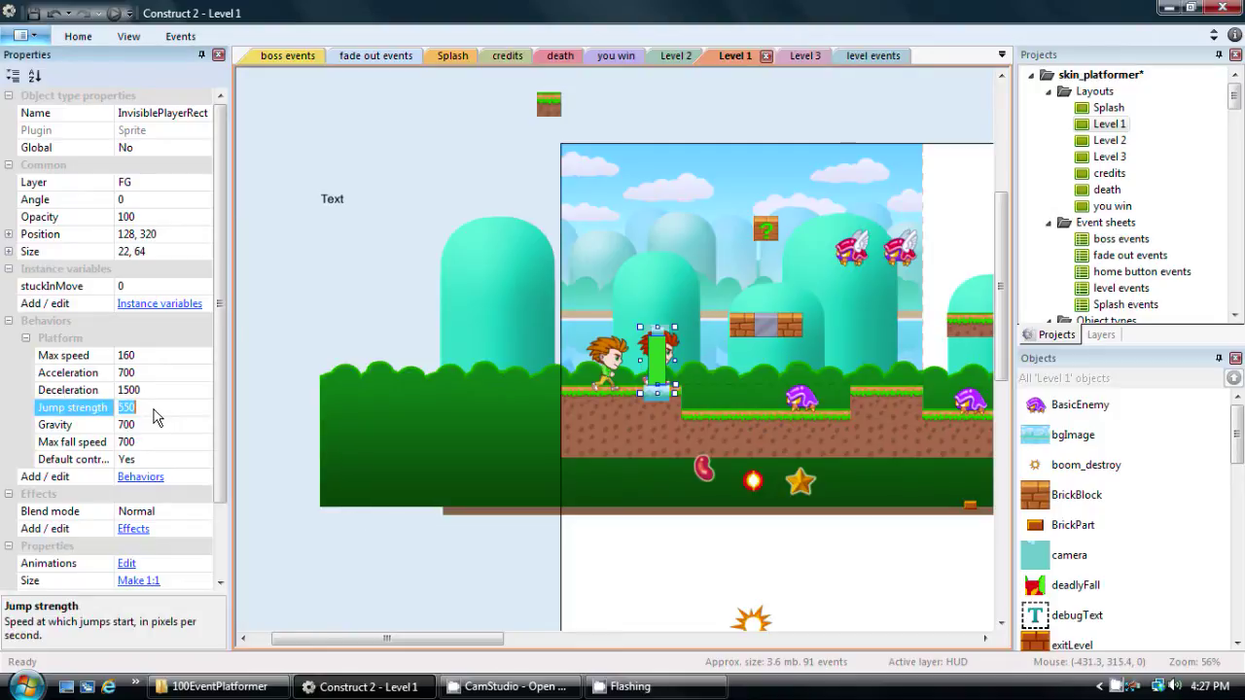
pyautogui.write('3')
pyautogui.click(182, 391)
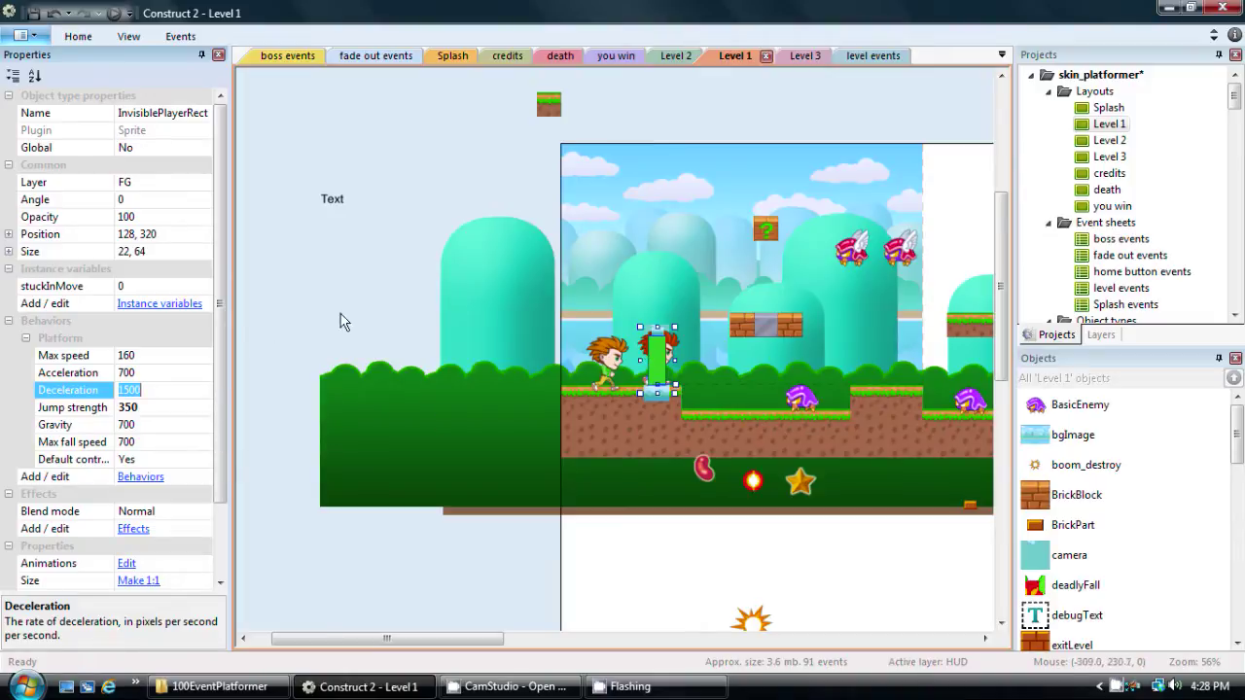
pyautogui.click(505, 338)
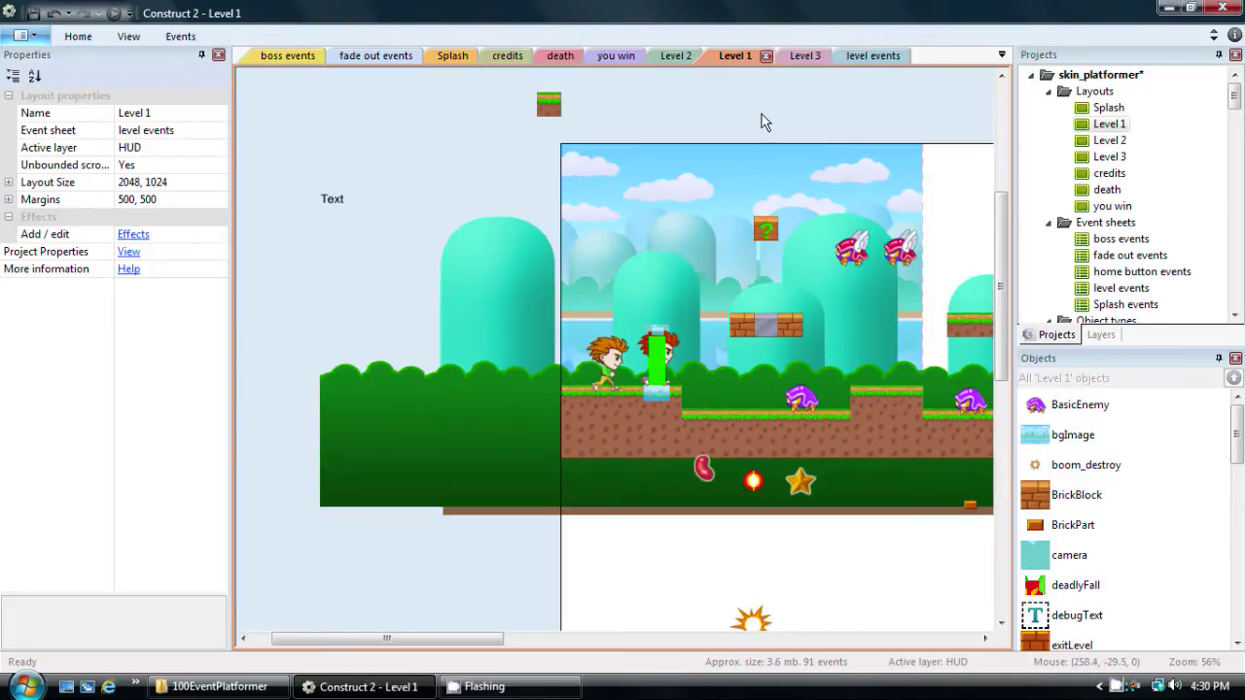
# Add a Number instance variable named jumpcount with initial value 0 to the InvisiblePlayerRect sprite
pyautogui.click(658, 358)
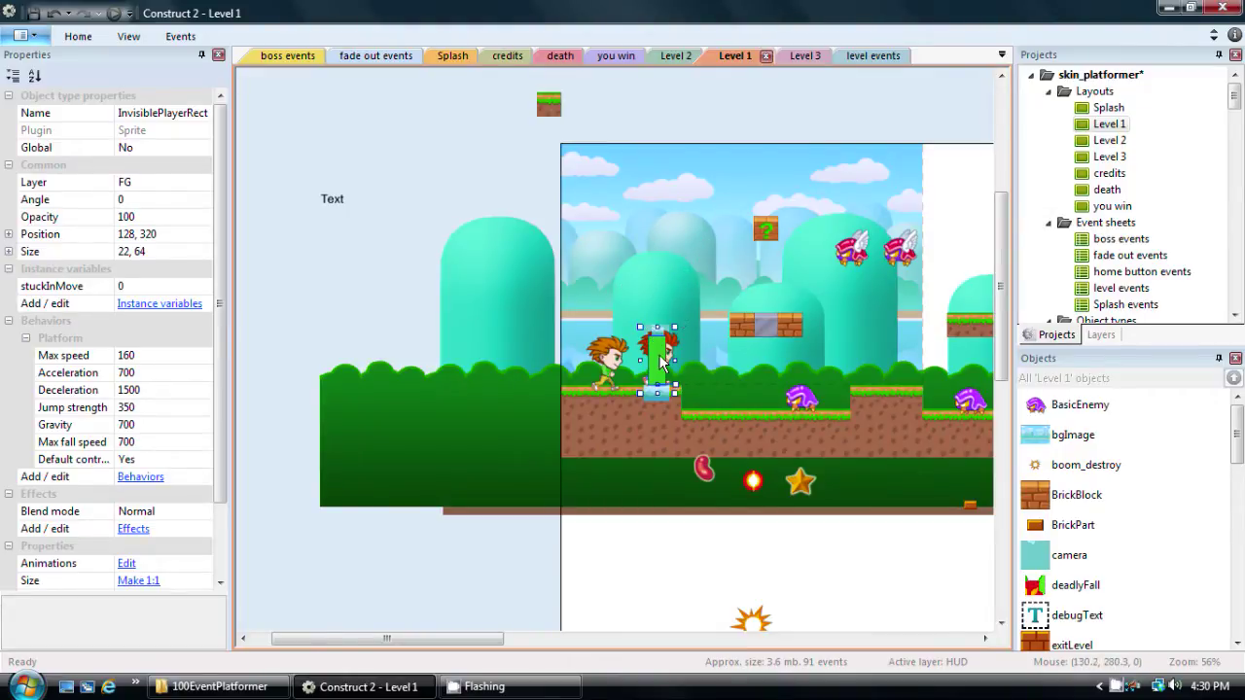
pyautogui.click(435, 241)
pyautogui.click(663, 378)
pyautogui.click(160, 304)
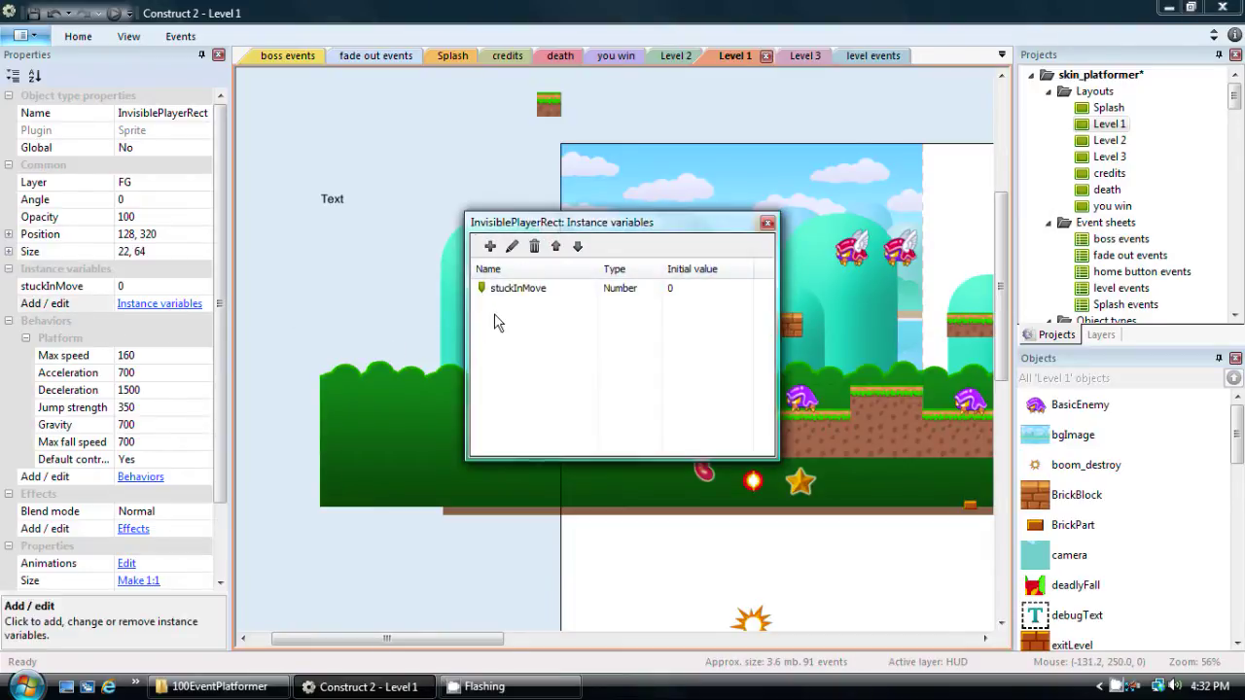
pyautogui.click(490, 246)
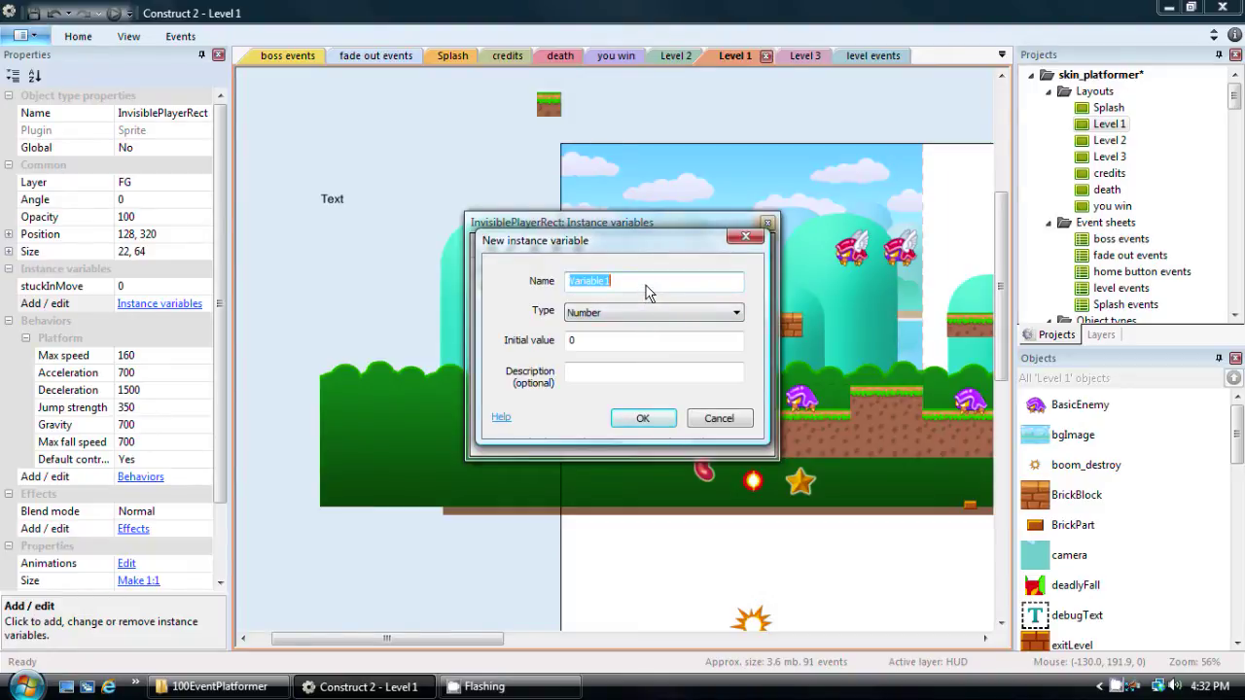
pyautogui.write('jumpcount')
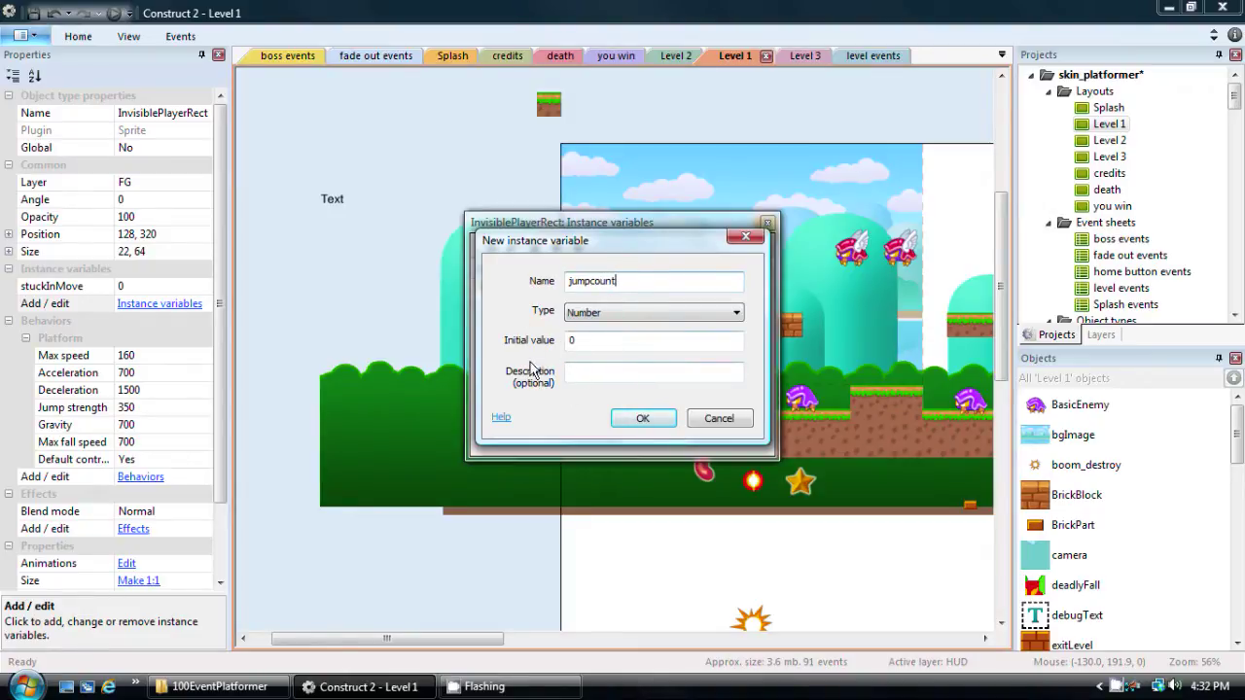
pyautogui.click(638, 418)
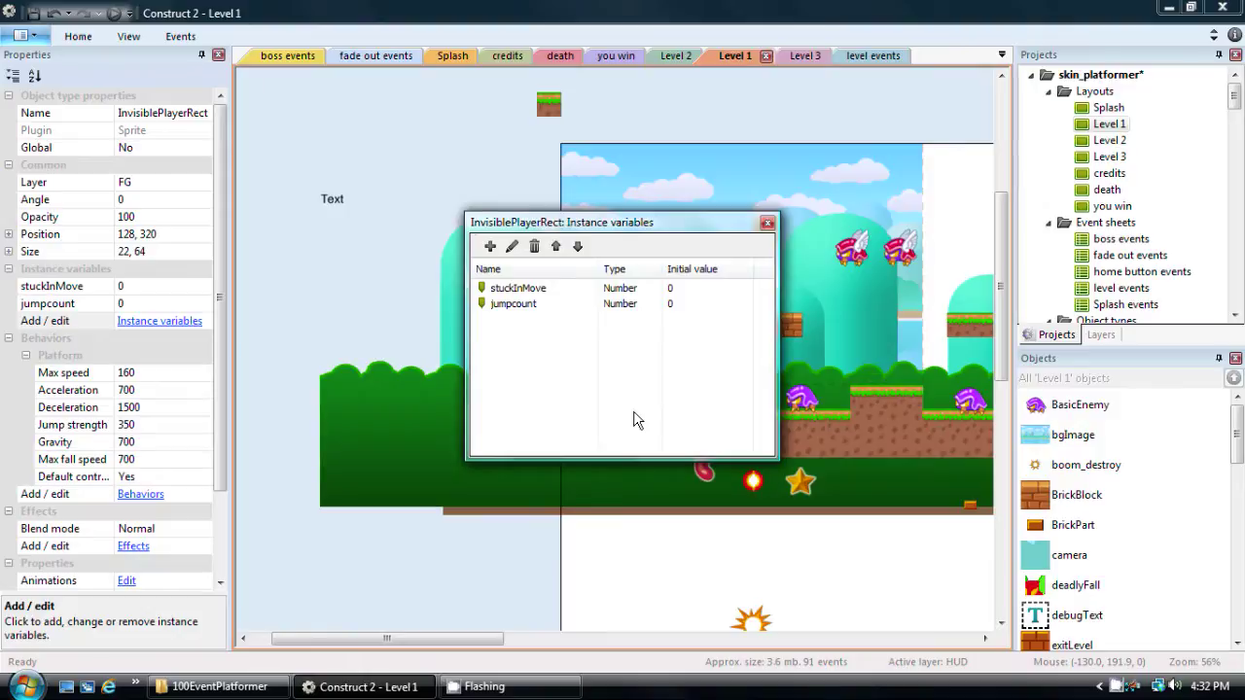
pyautogui.click(768, 222)
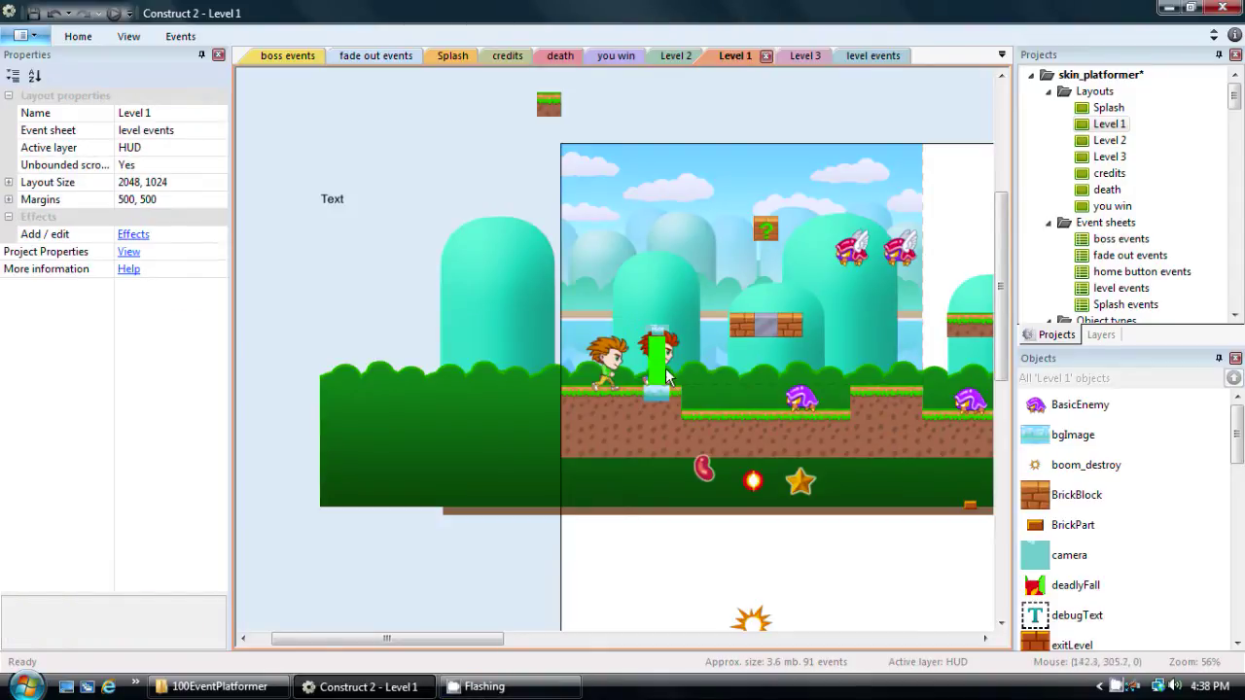
# Open the level events sheet, search its events for "jump", and examine the event that plays the player's jumping animation
pyautogui.click(668, 377)
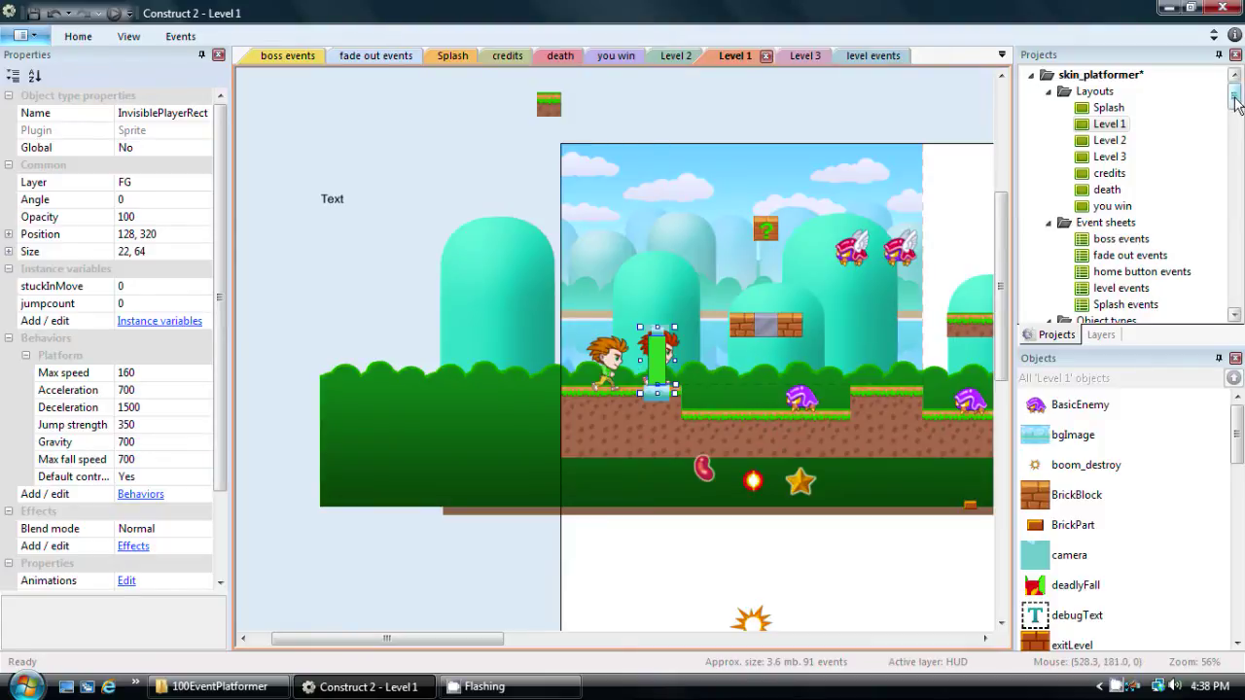
pyautogui.scroll(-1, 1237, 107)
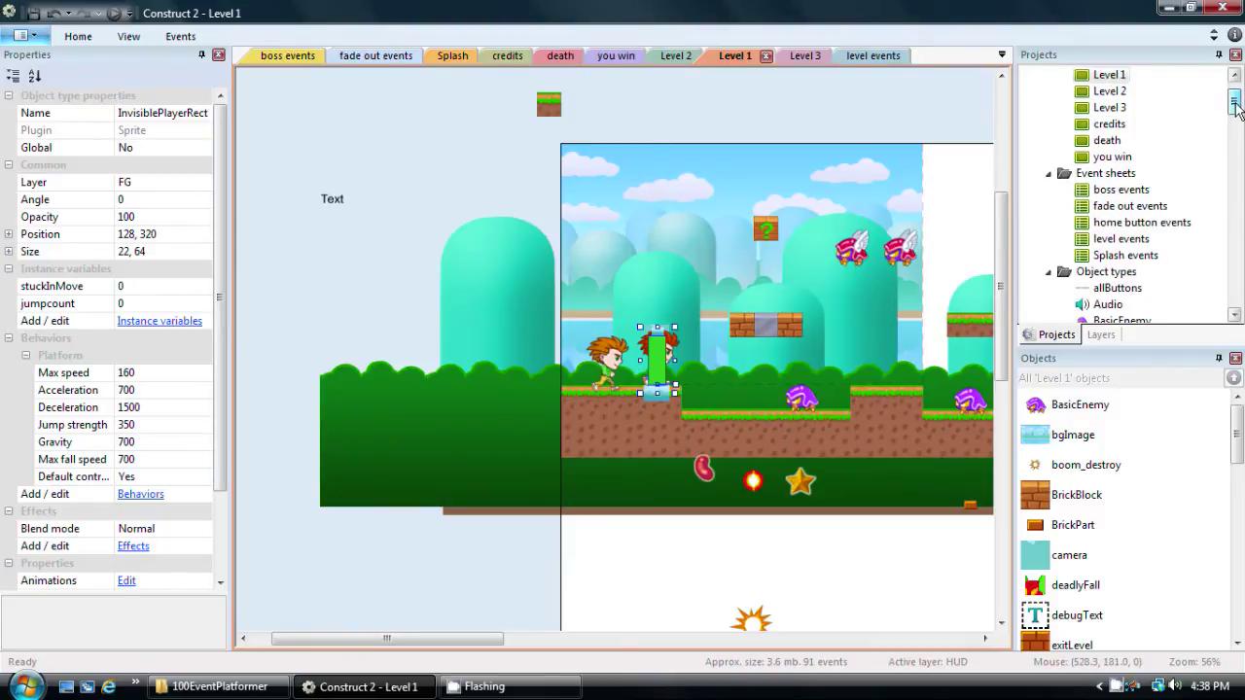
pyautogui.doubleClick(1115, 240)
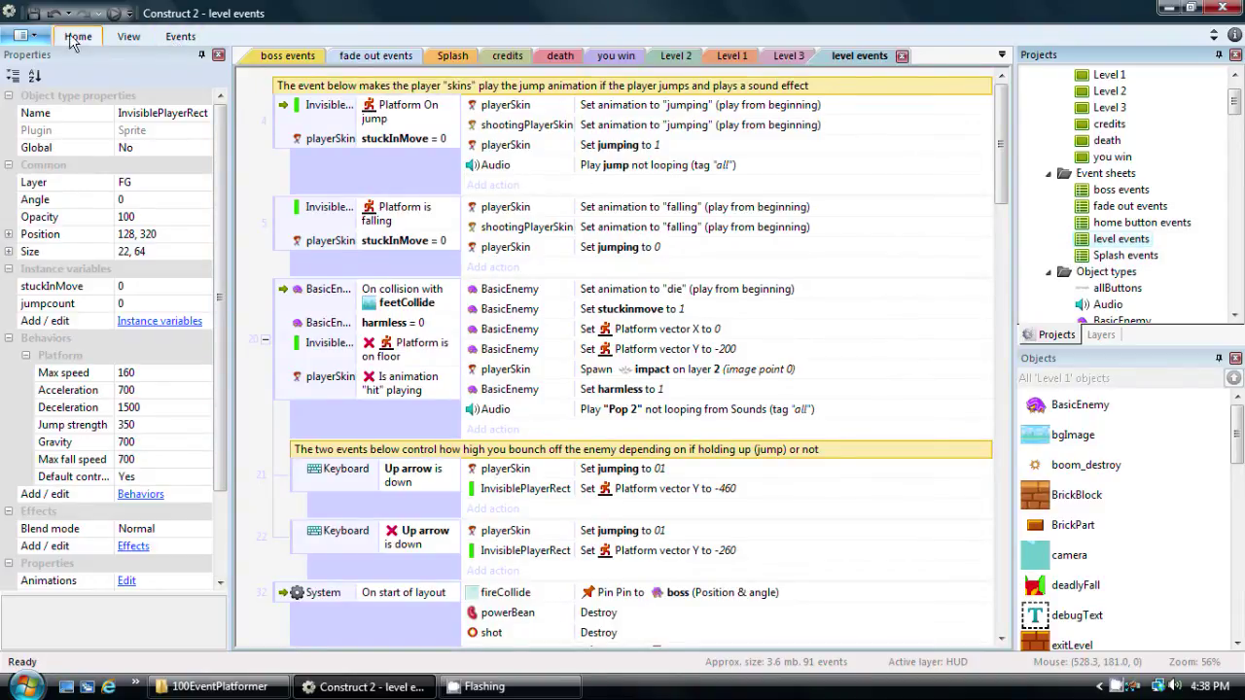
pyautogui.click(181, 37)
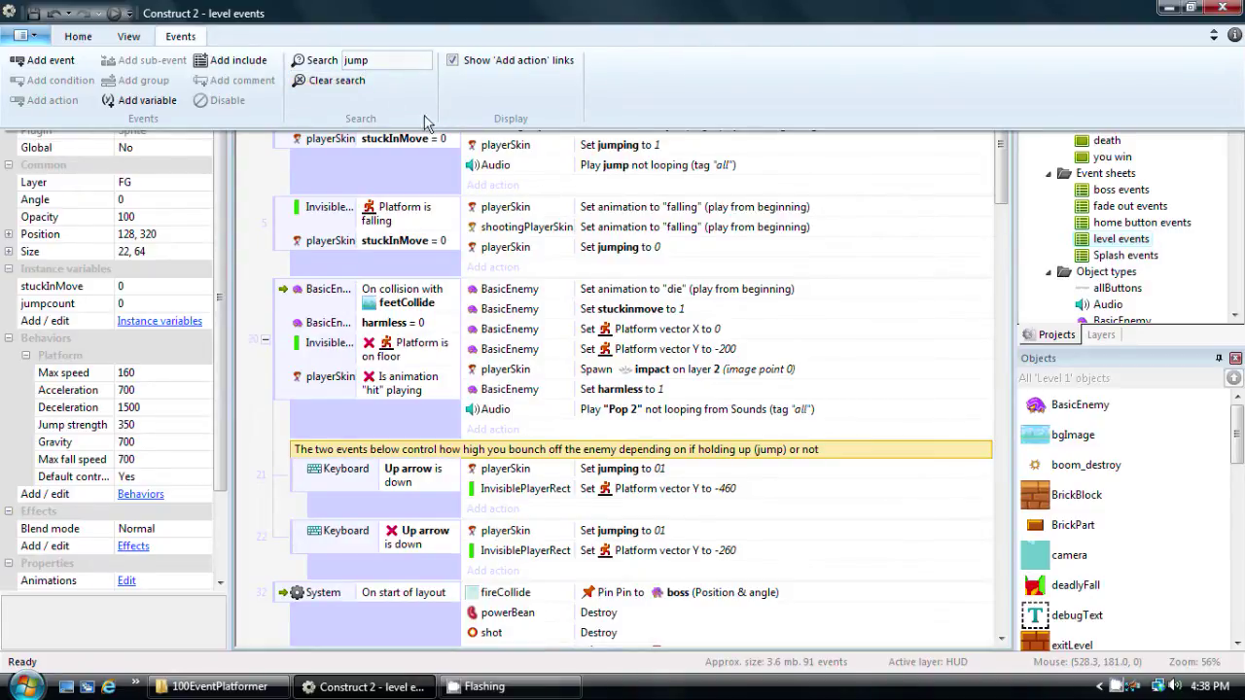
pyautogui.click(379, 64)
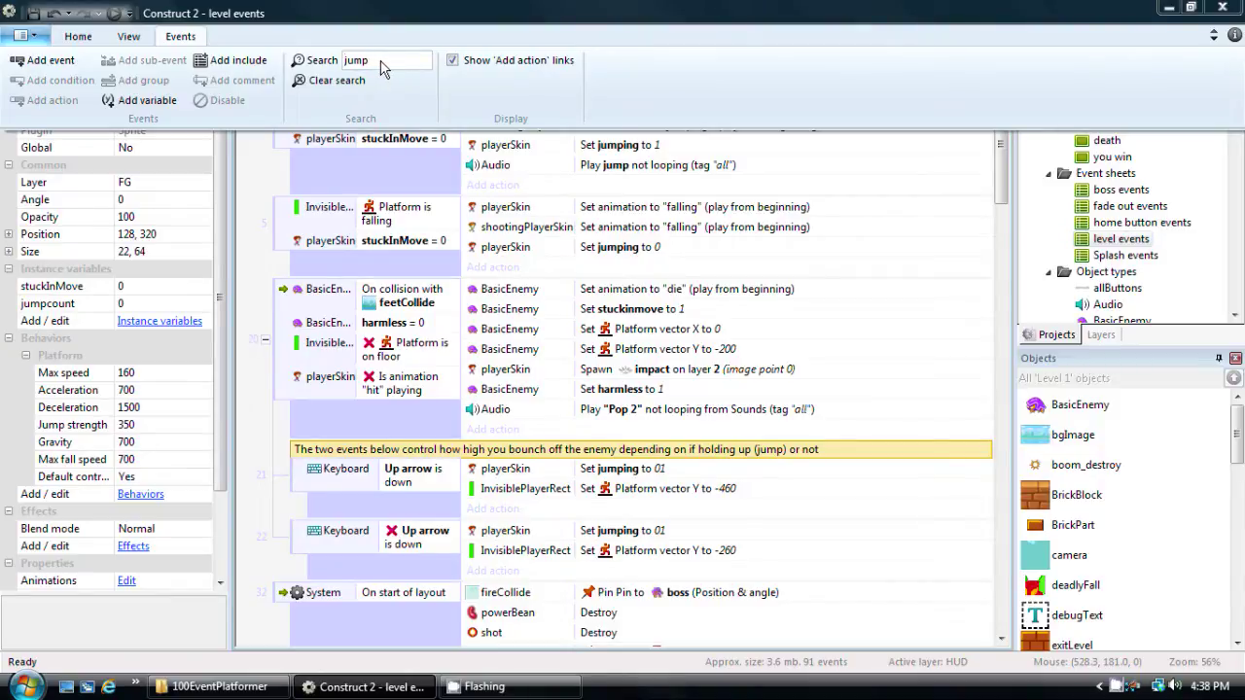
pyautogui.press('Return')
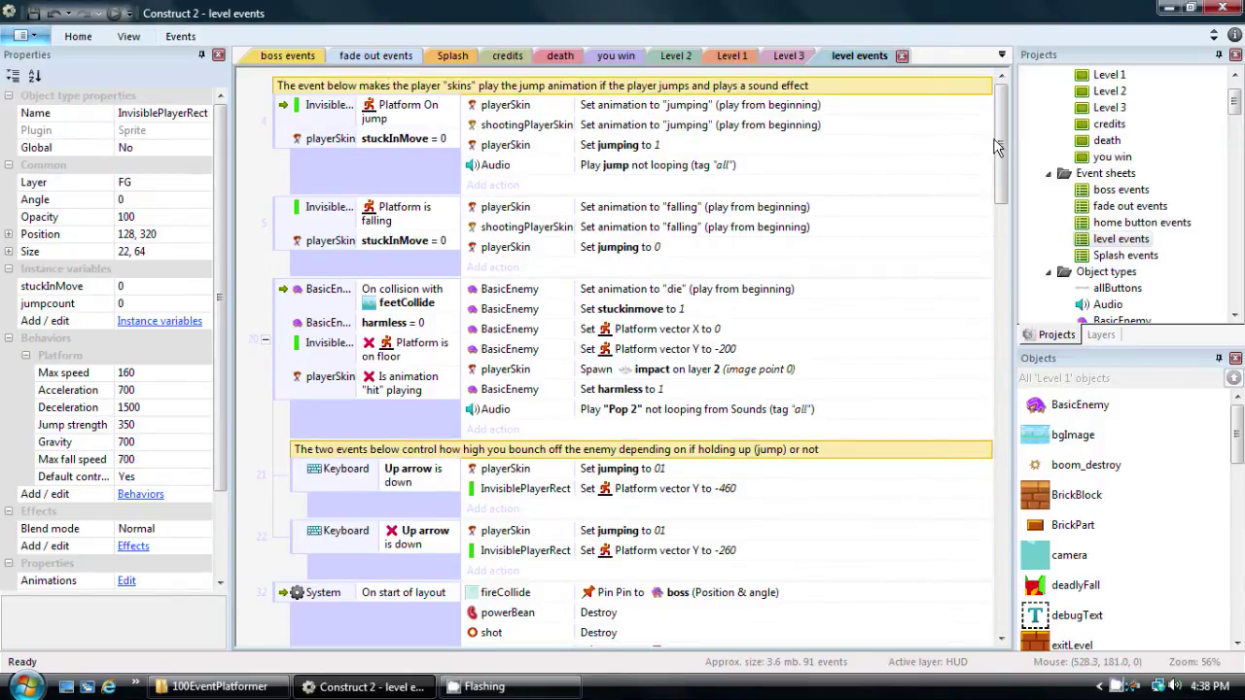
pyautogui.scroll(-1, 1008, 144)
pyautogui.moveTo(1008, 144)
pyautogui.mouseDown()
pyautogui.moveTo(1006, 525)
pyautogui.moveTo(994, 134)
pyautogui.mouseUp()
pyautogui.moveTo(999, 150); pyautogui.dragTo(1056, 119)
pyautogui.click(288, 120)
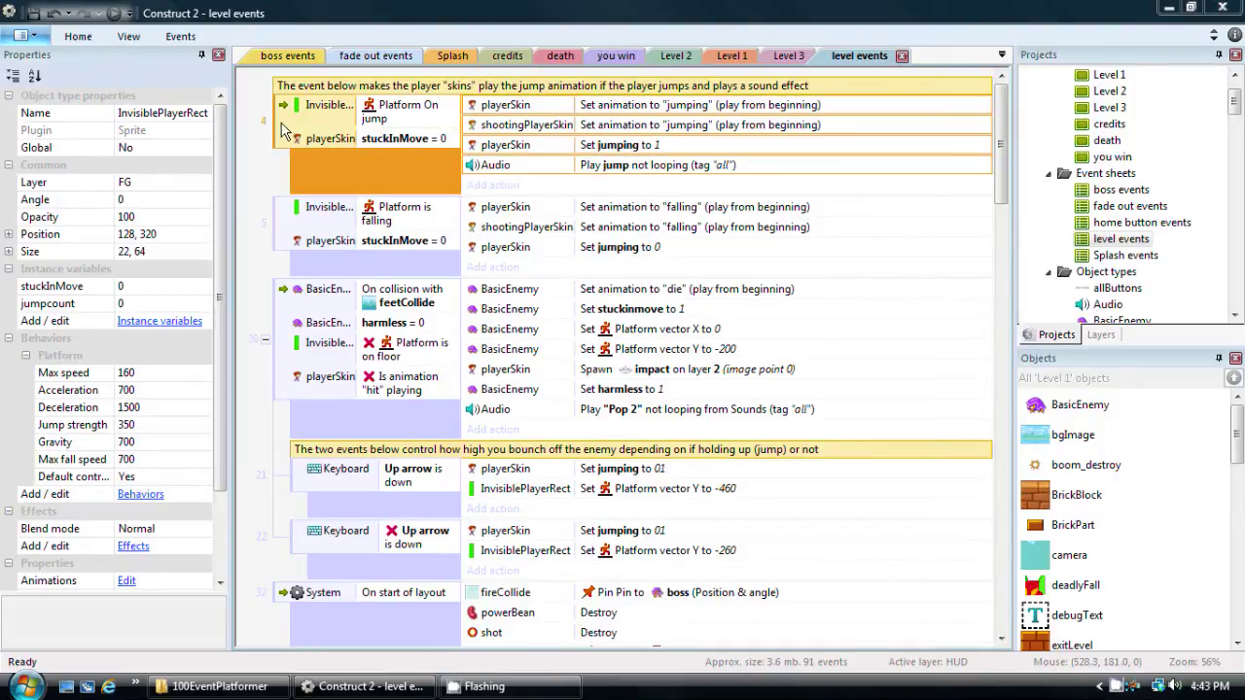
# Insert a Keyboard On key pressed event for the Up arrow directly above the event that plays the falling animation
pyautogui.click(290, 222)
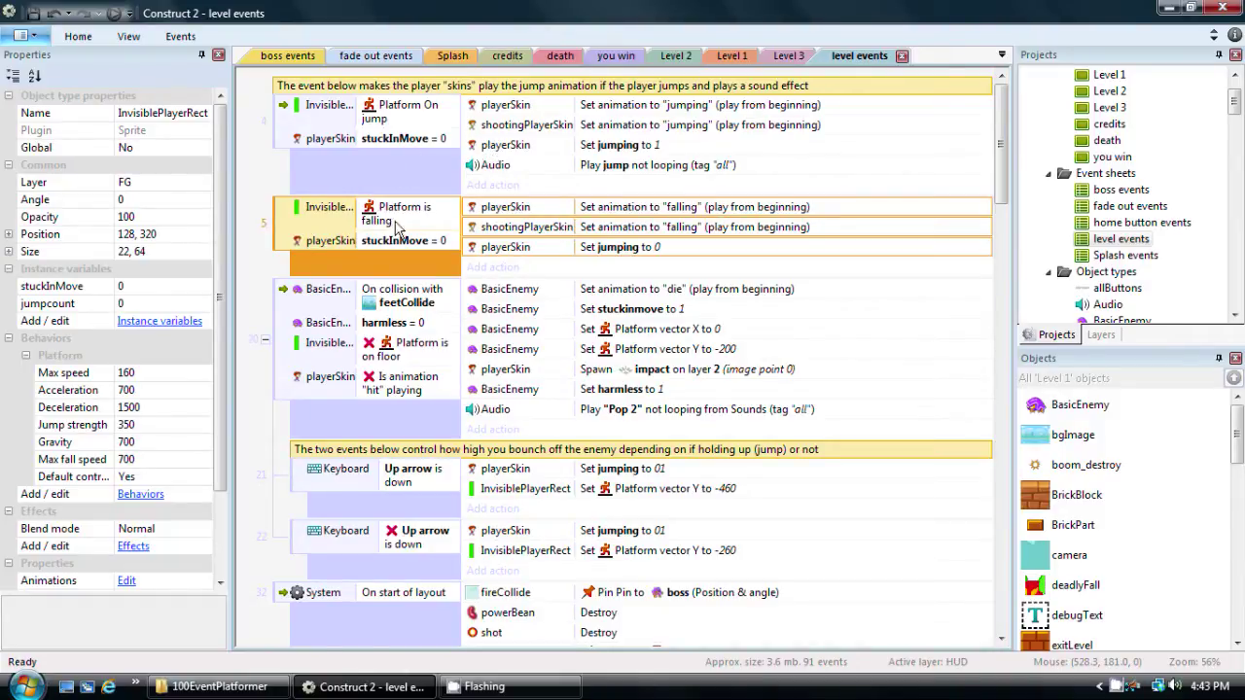
pyautogui.rightClick(282, 211)
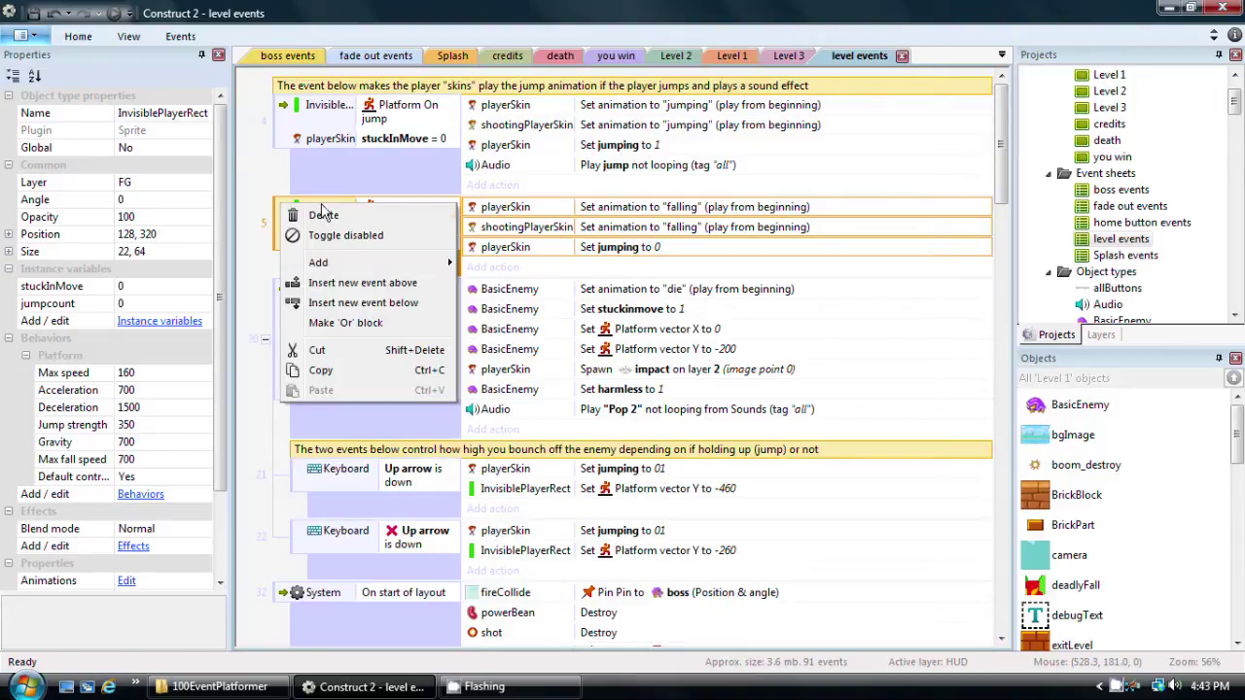
pyautogui.click(345, 283)
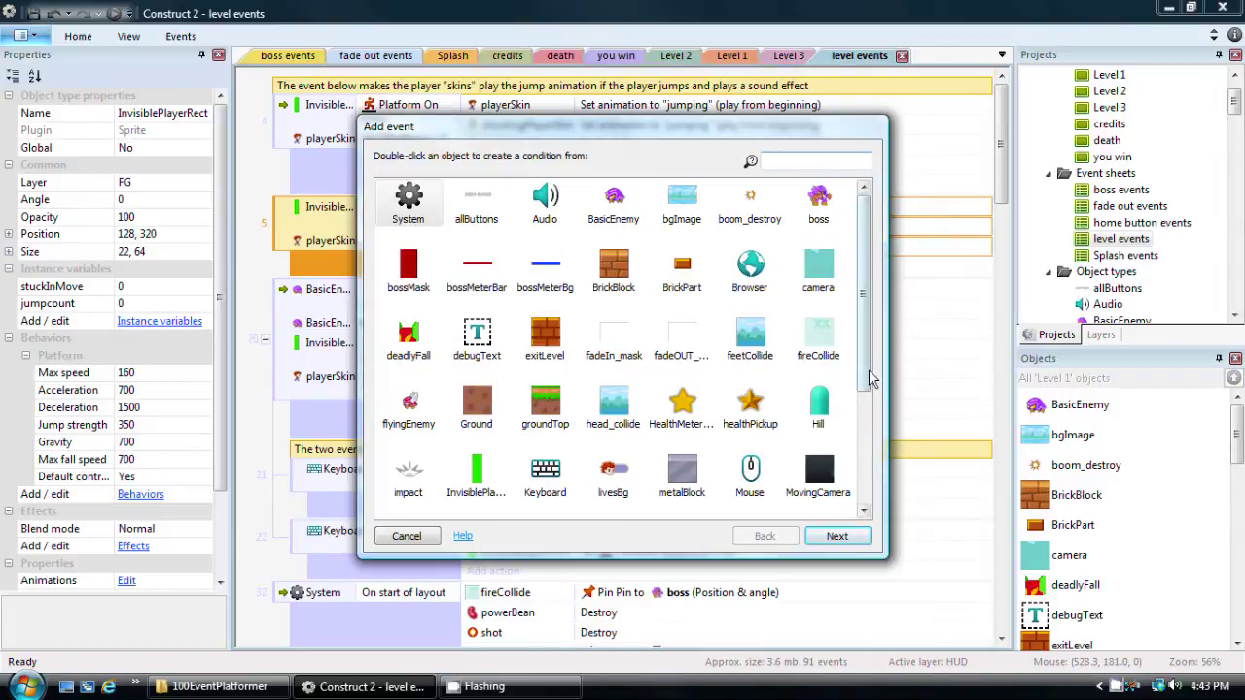
pyautogui.moveTo(866, 362); pyautogui.dragTo(866, 458)
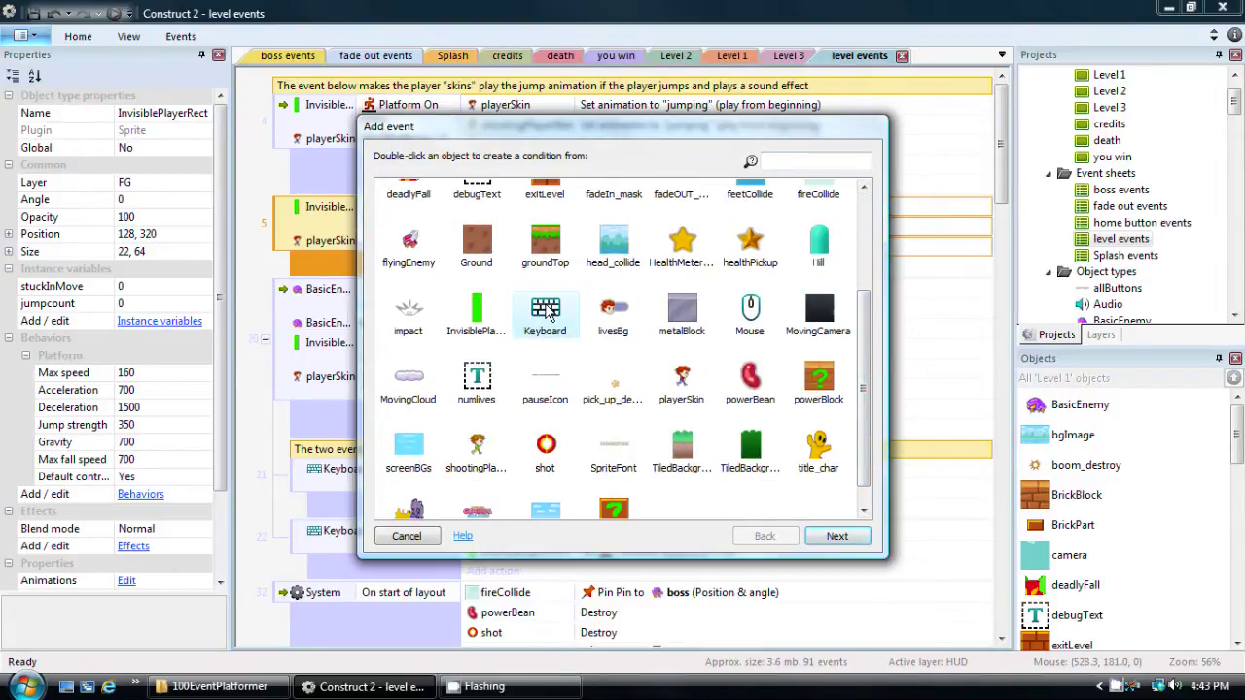
pyautogui.doubleClick(546, 311)
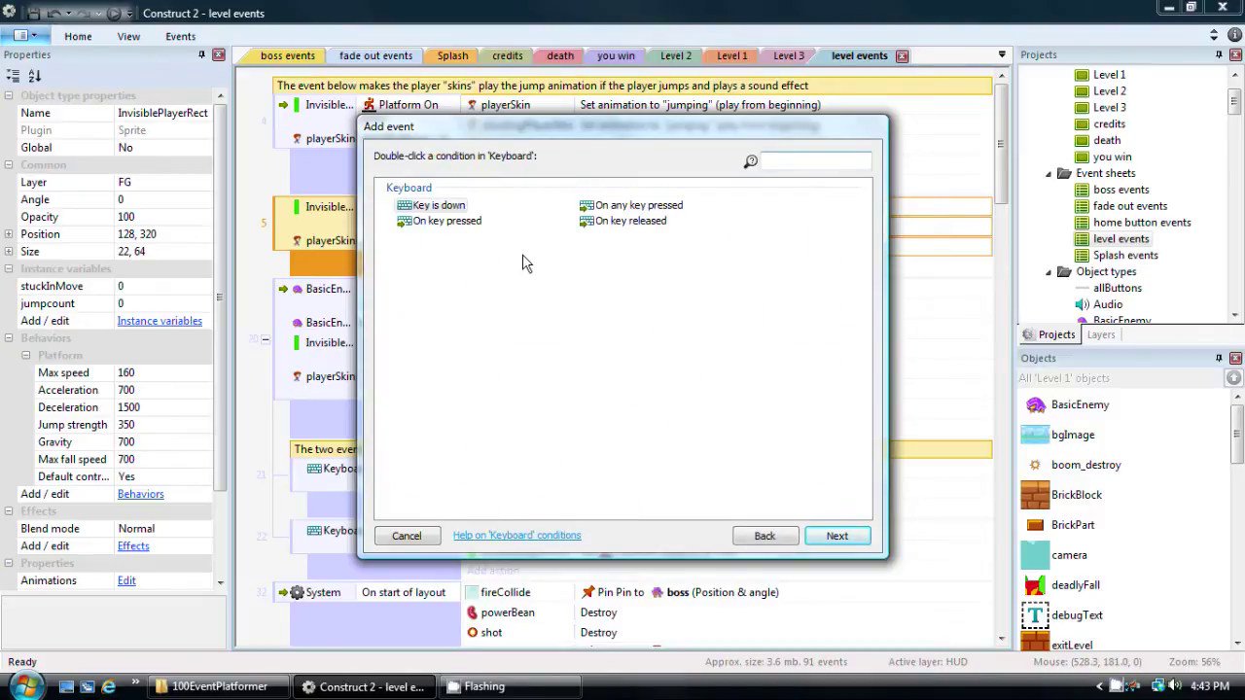
pyautogui.doubleClick(450, 223)
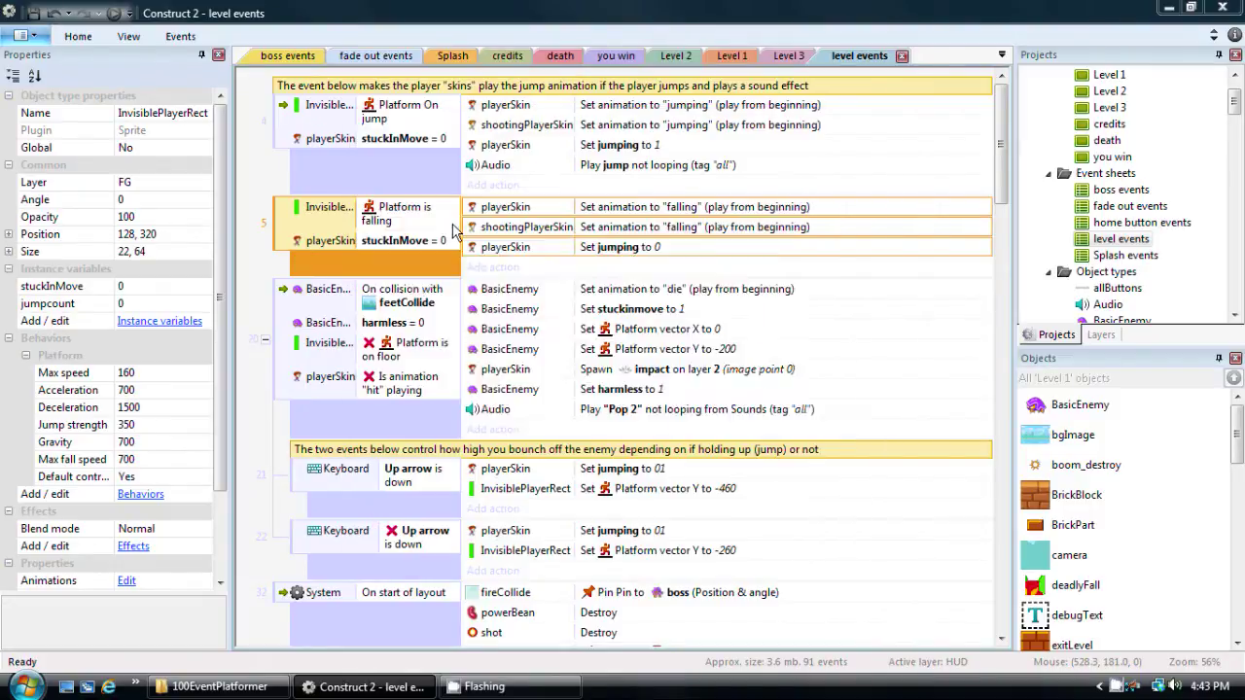
pyautogui.click(661, 327)
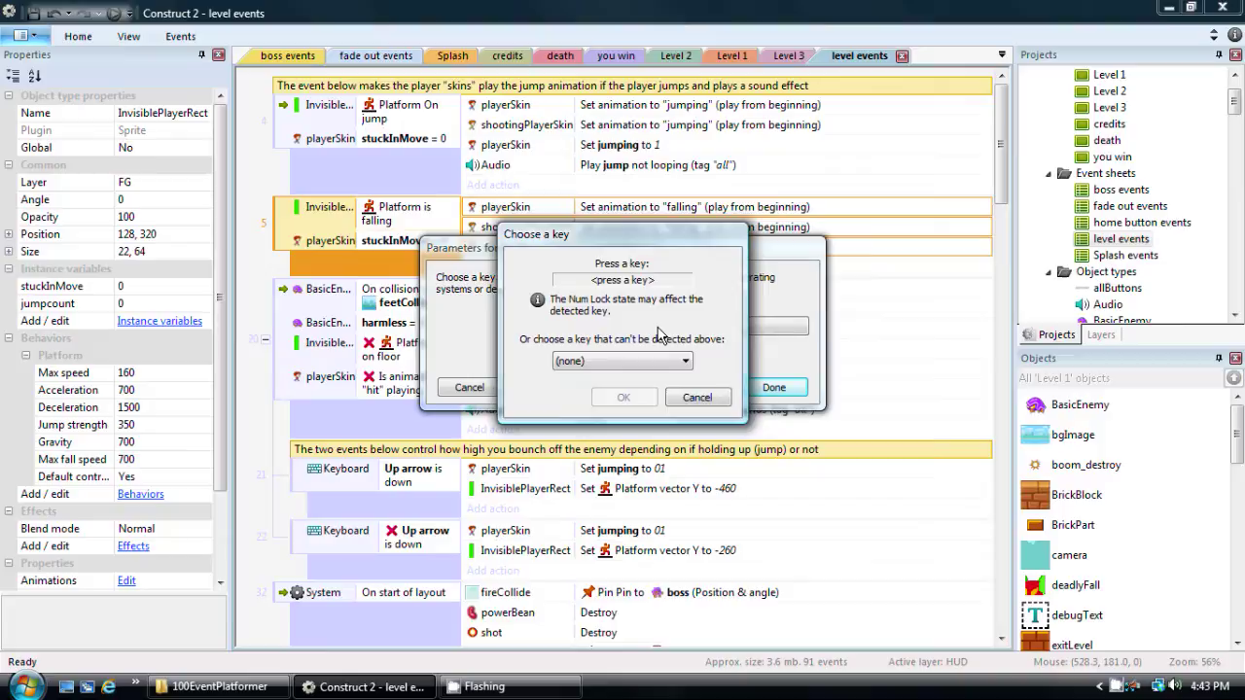
pyautogui.press('Up')
pyautogui.click(634, 399)
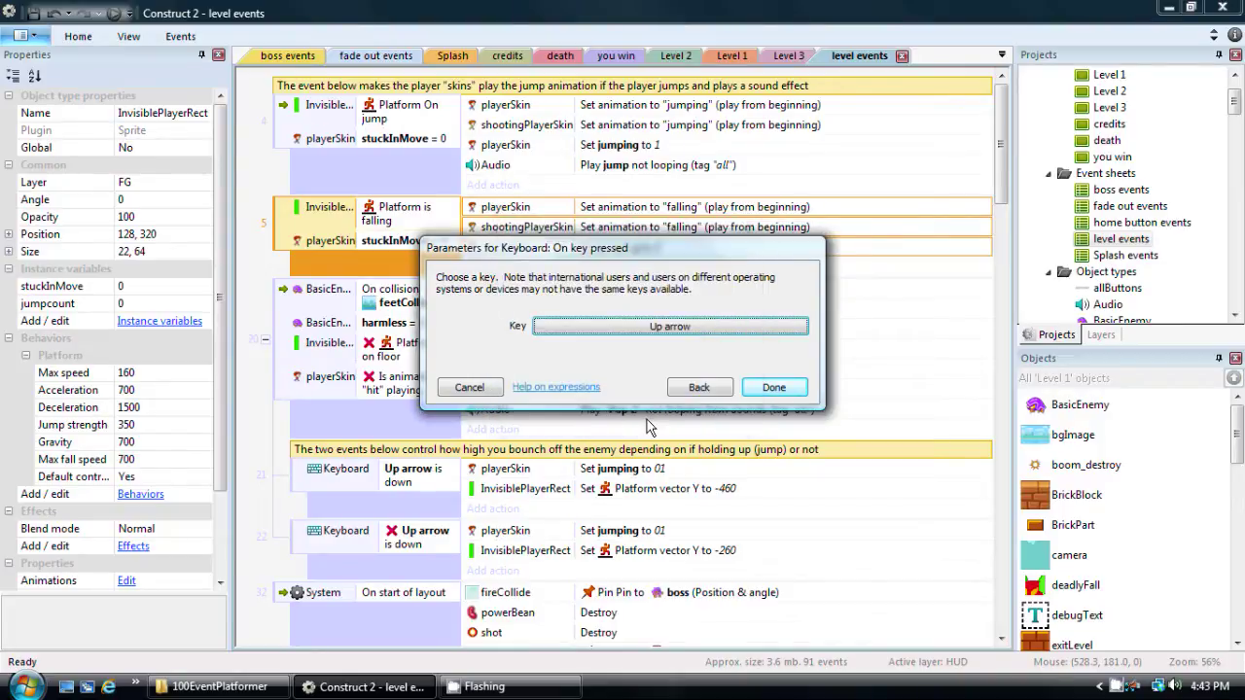
pyautogui.click(770, 387)
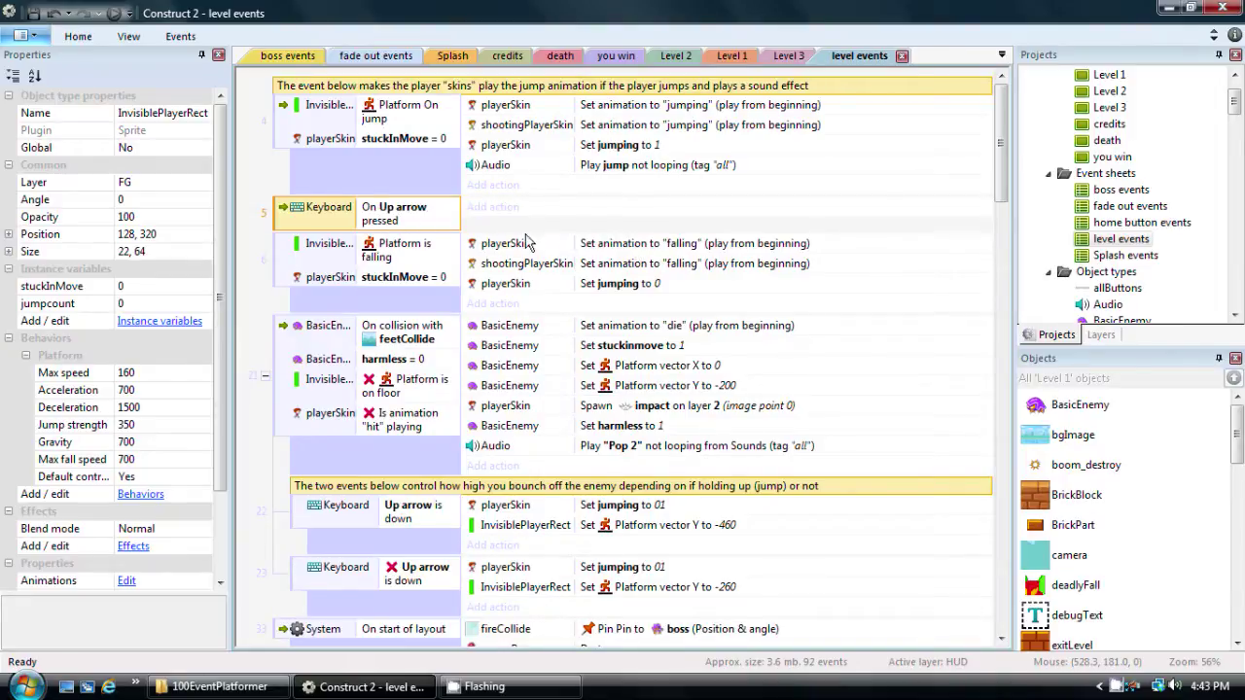
# Add the InvisiblePlayerRect Platform Is falling condition to the On Up arrow pressed event
pyautogui.rightClick(378, 212)
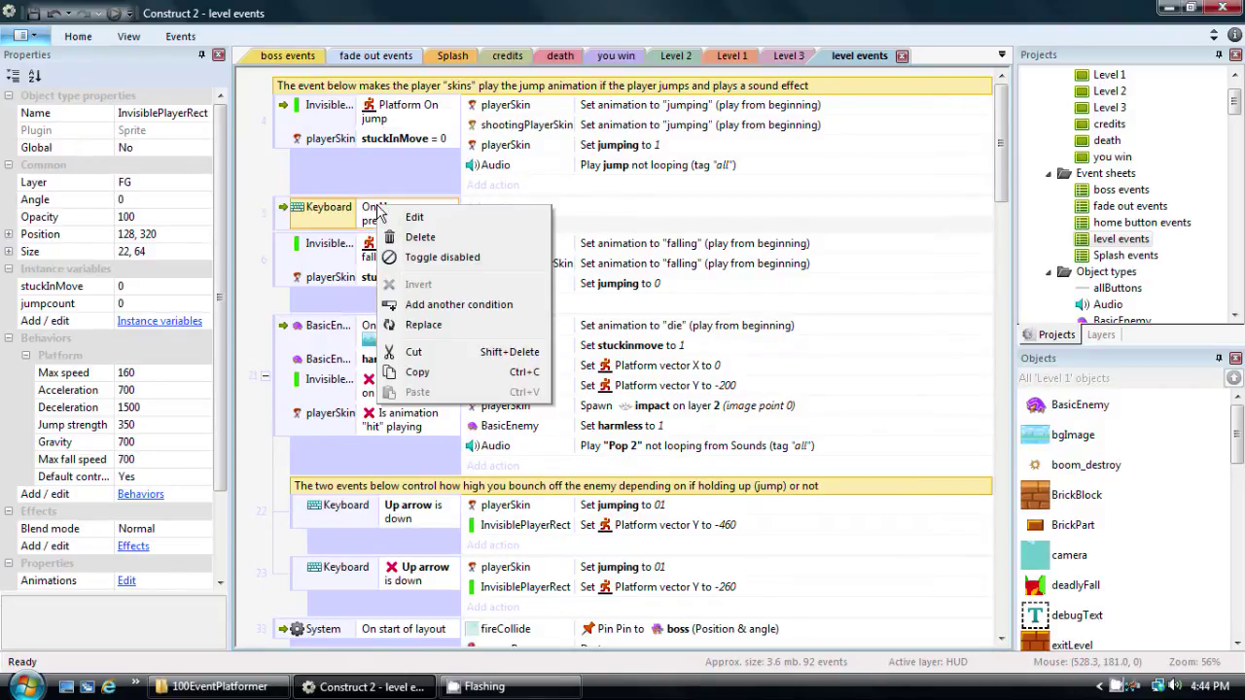
pyautogui.click(323, 206)
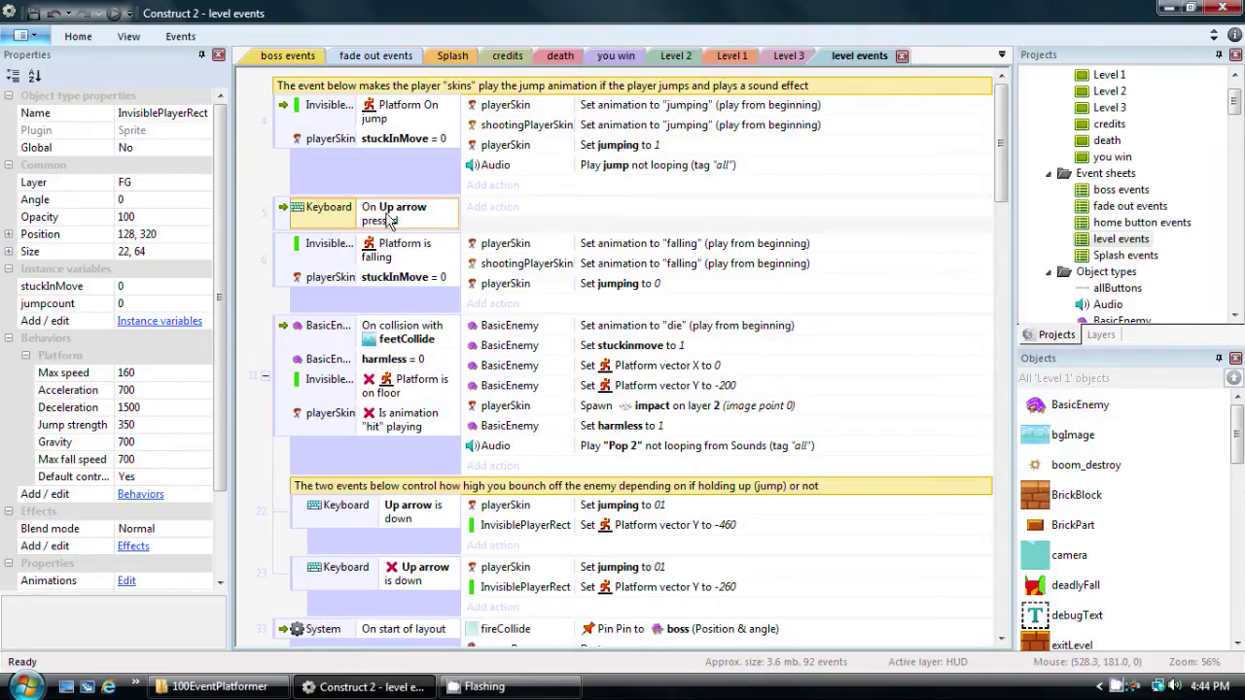
pyautogui.rightClick(322, 222)
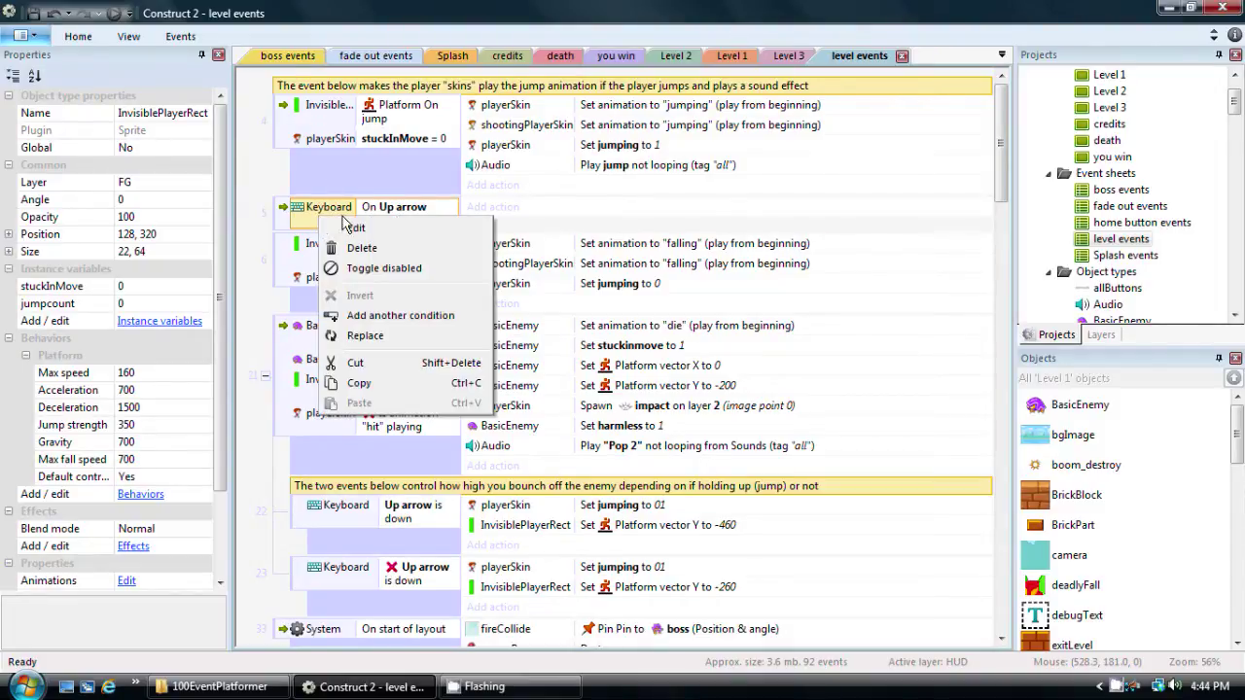
pyautogui.click(288, 230)
pyautogui.rightClick(286, 209)
pyautogui.moveTo(386, 280)
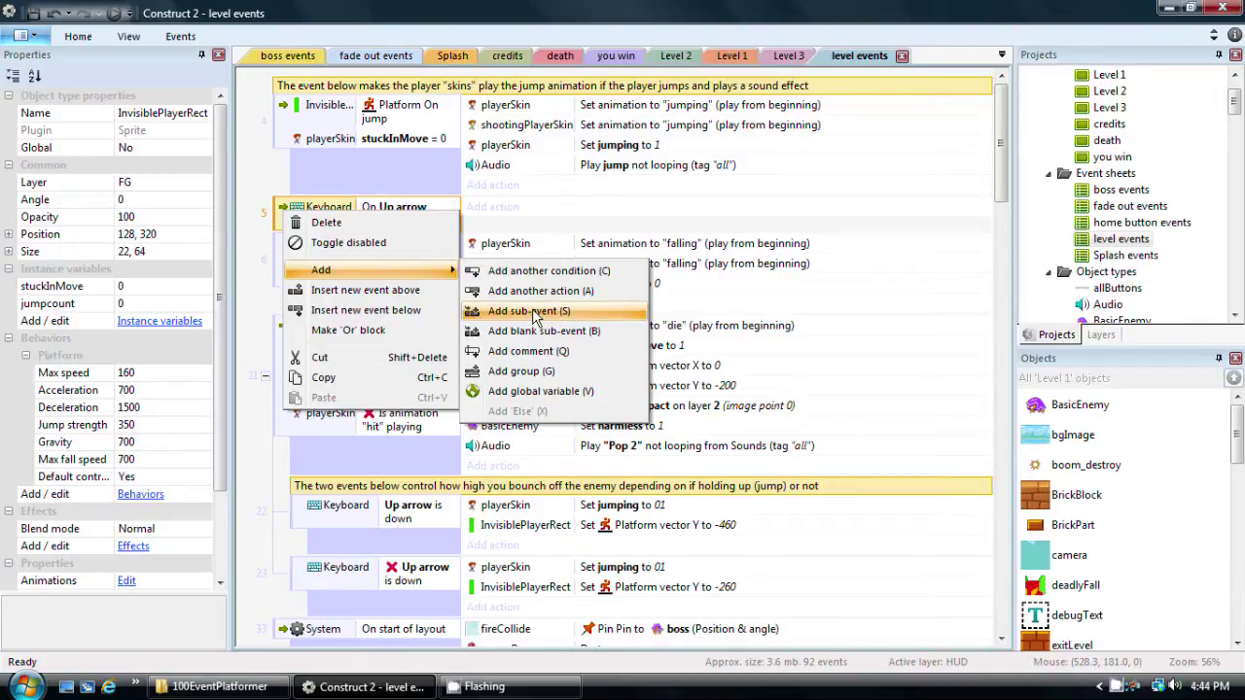
pyautogui.click(547, 271)
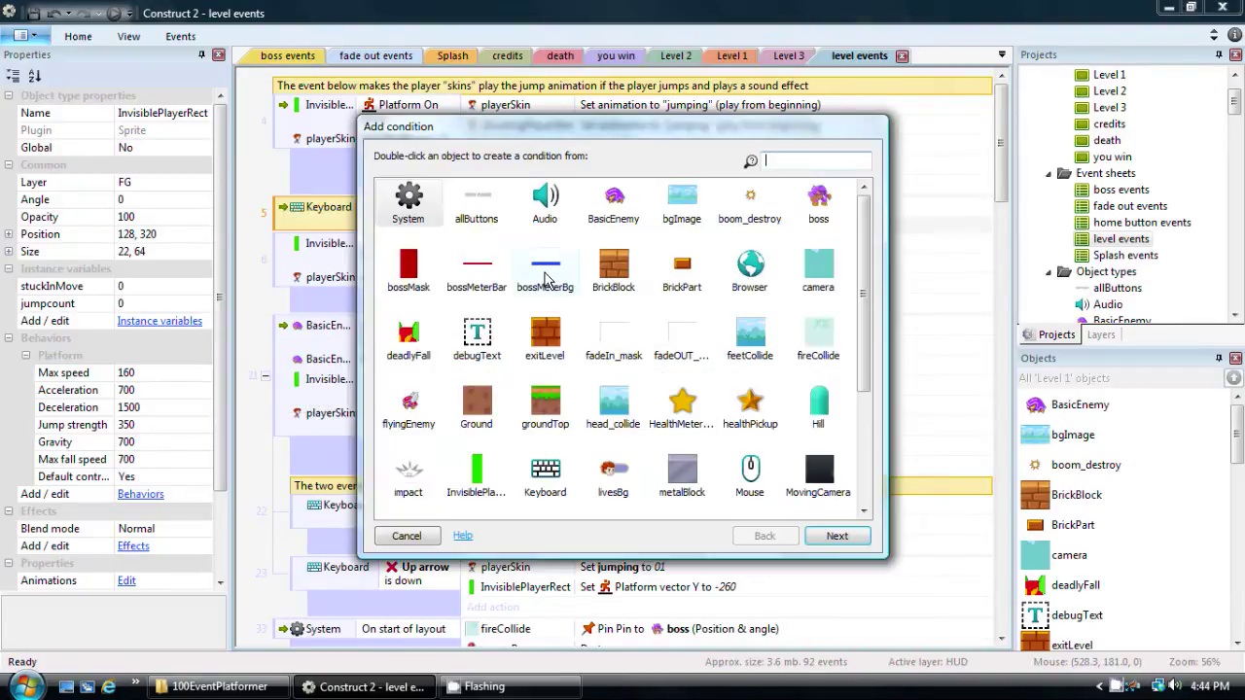
pyautogui.moveTo(864, 298); pyautogui.dragTo(863, 390)
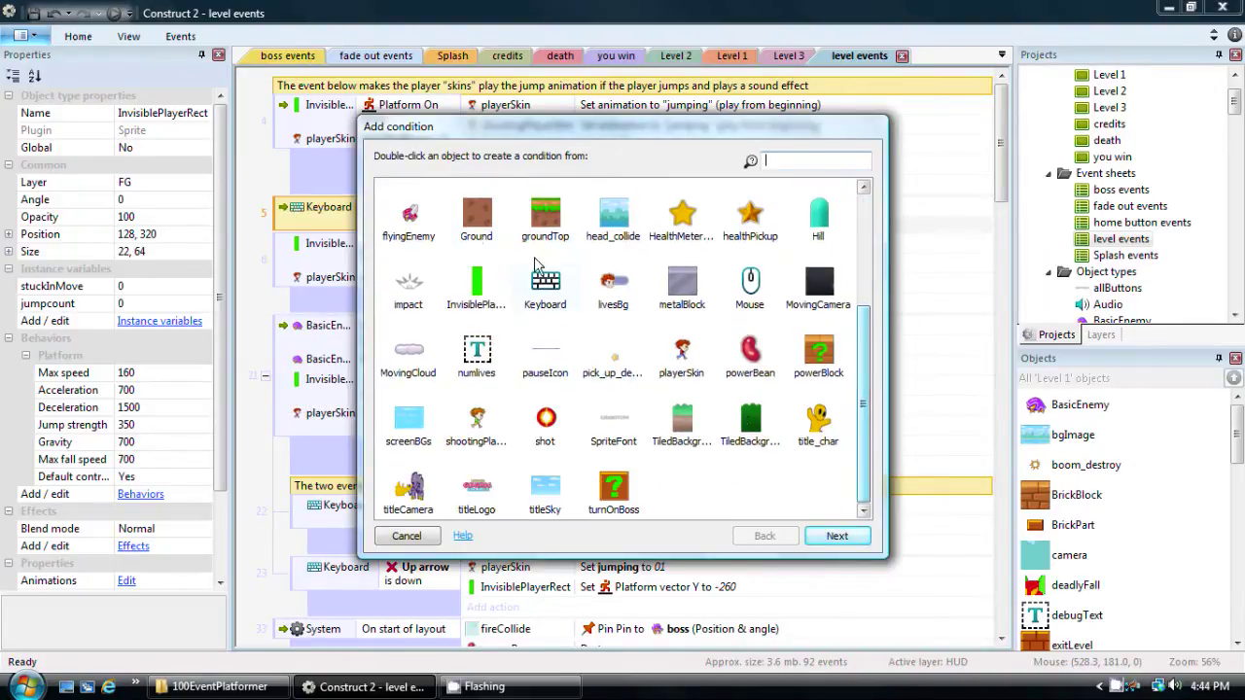
pyautogui.doubleClick(479, 292)
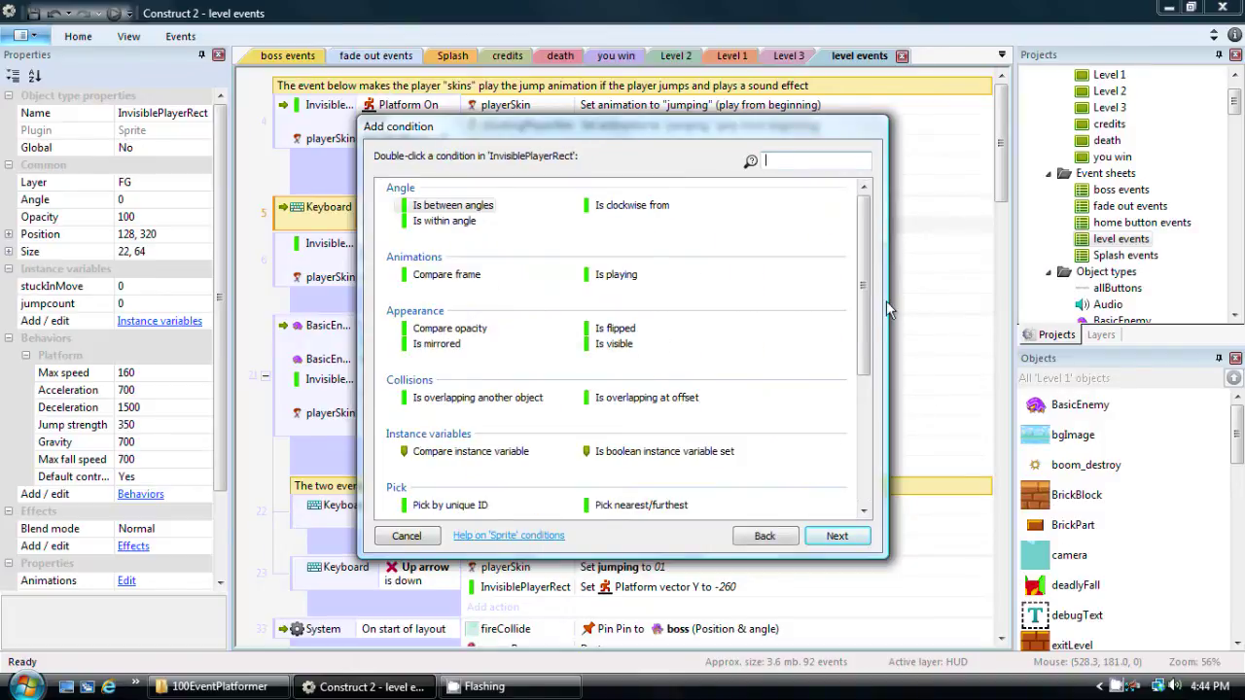
pyautogui.moveTo(863, 285); pyautogui.dragTo(856, 410)
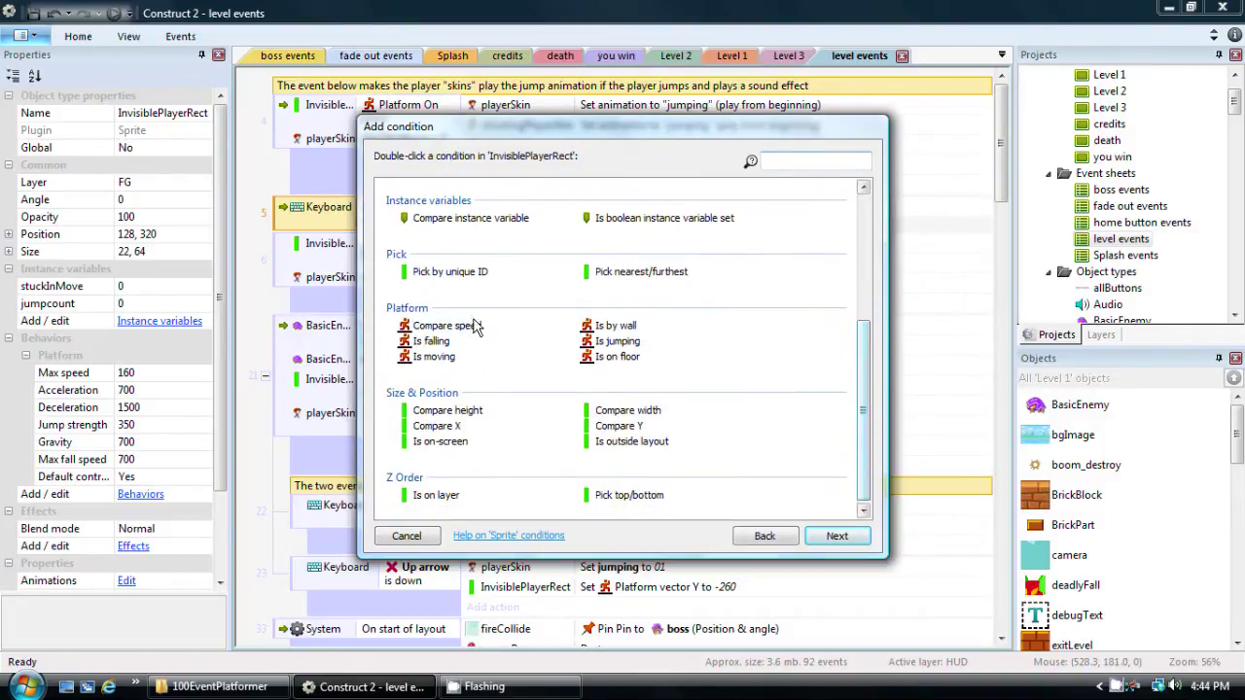
pyautogui.doubleClick(433, 341)
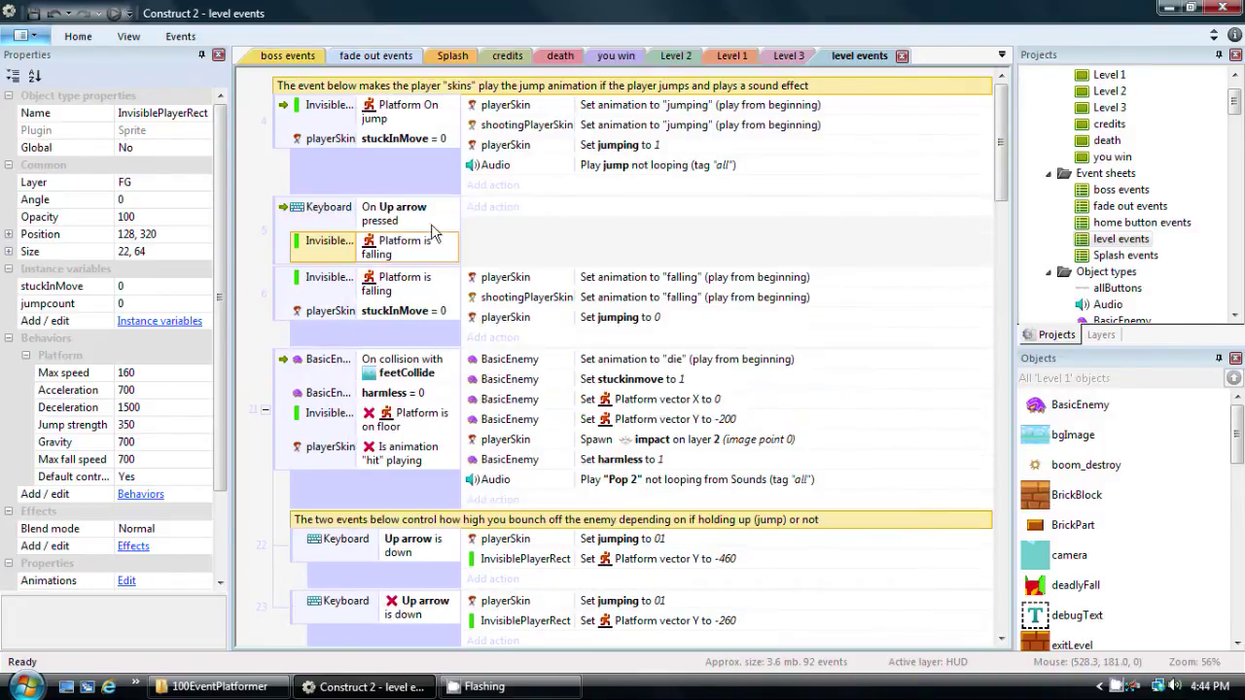
pyautogui.click(298, 222)
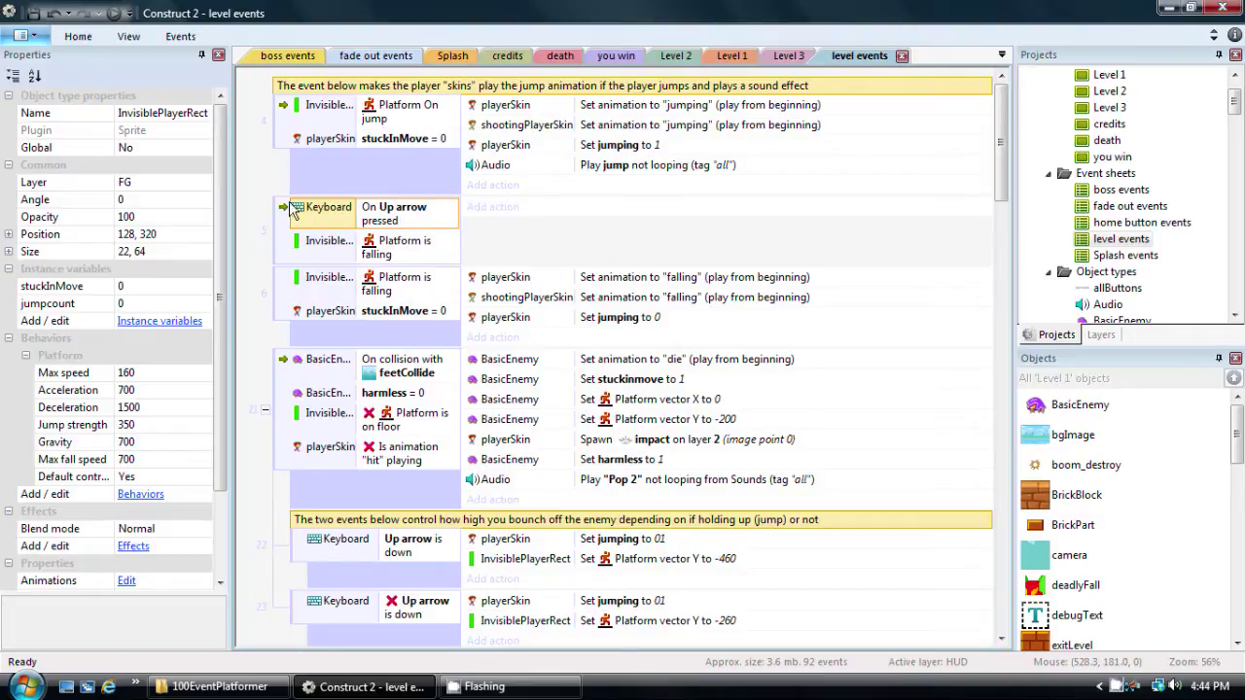
pyautogui.click(283, 243)
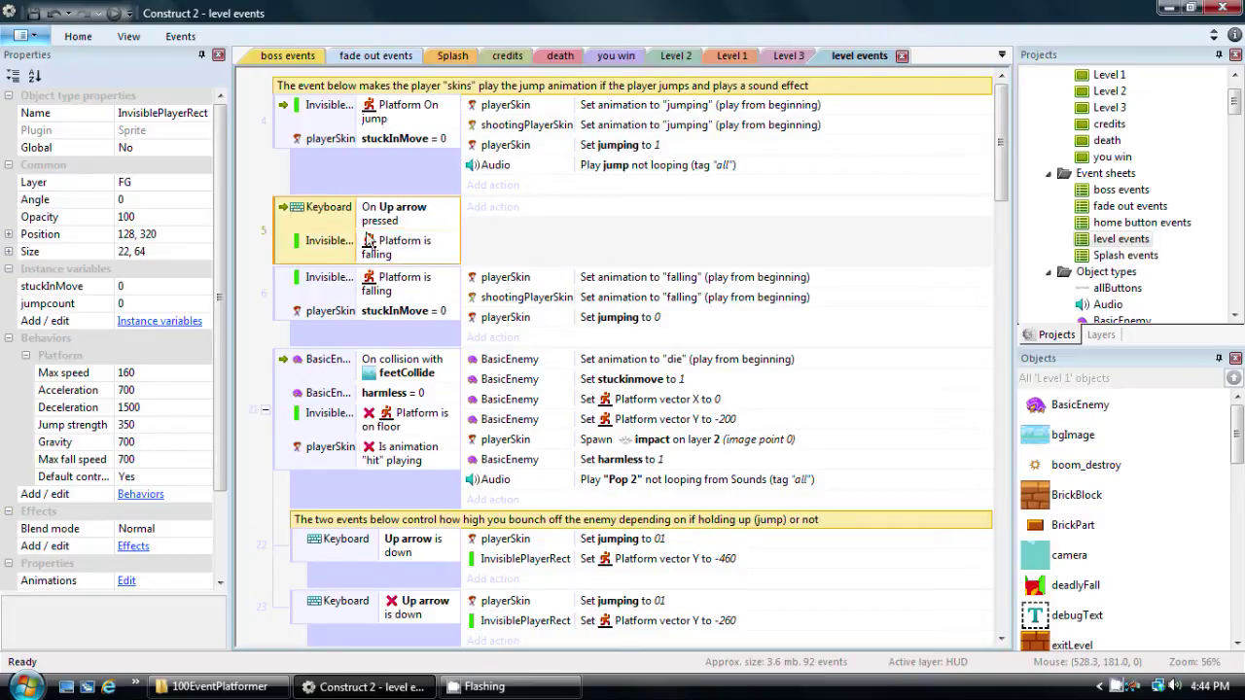
pyautogui.click(503, 212)
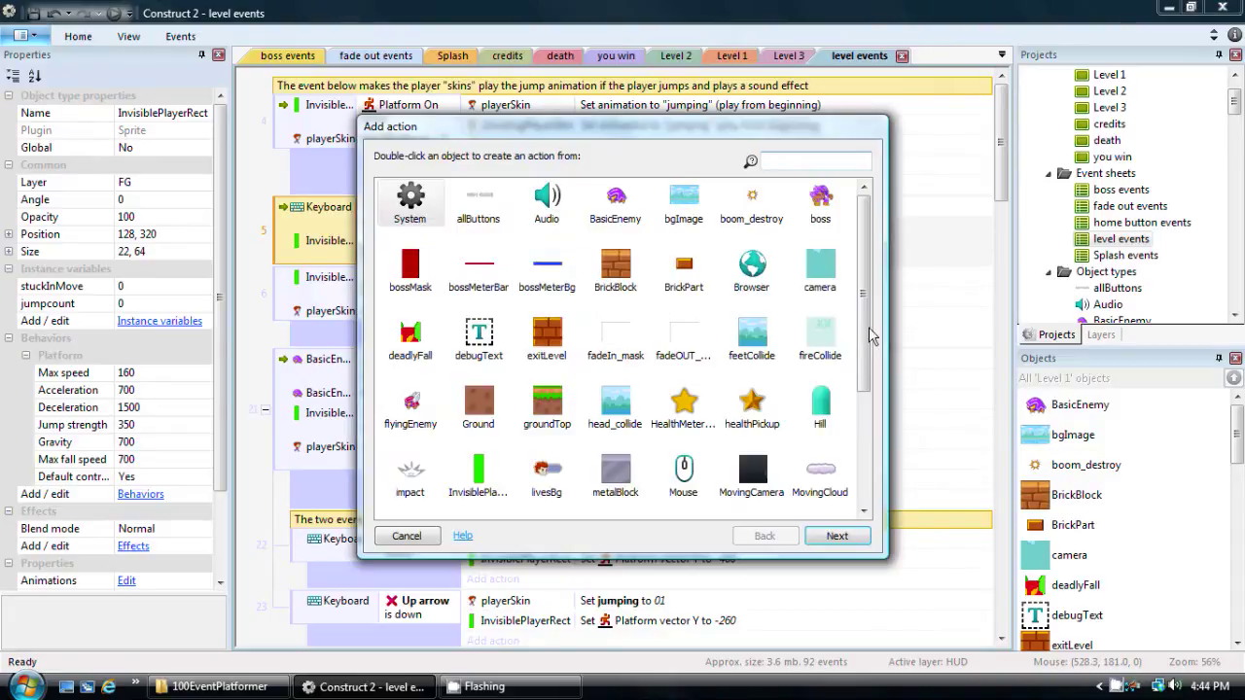
pyautogui.scroll(-3, 749, 351)
pyautogui.doubleClick(479, 328)
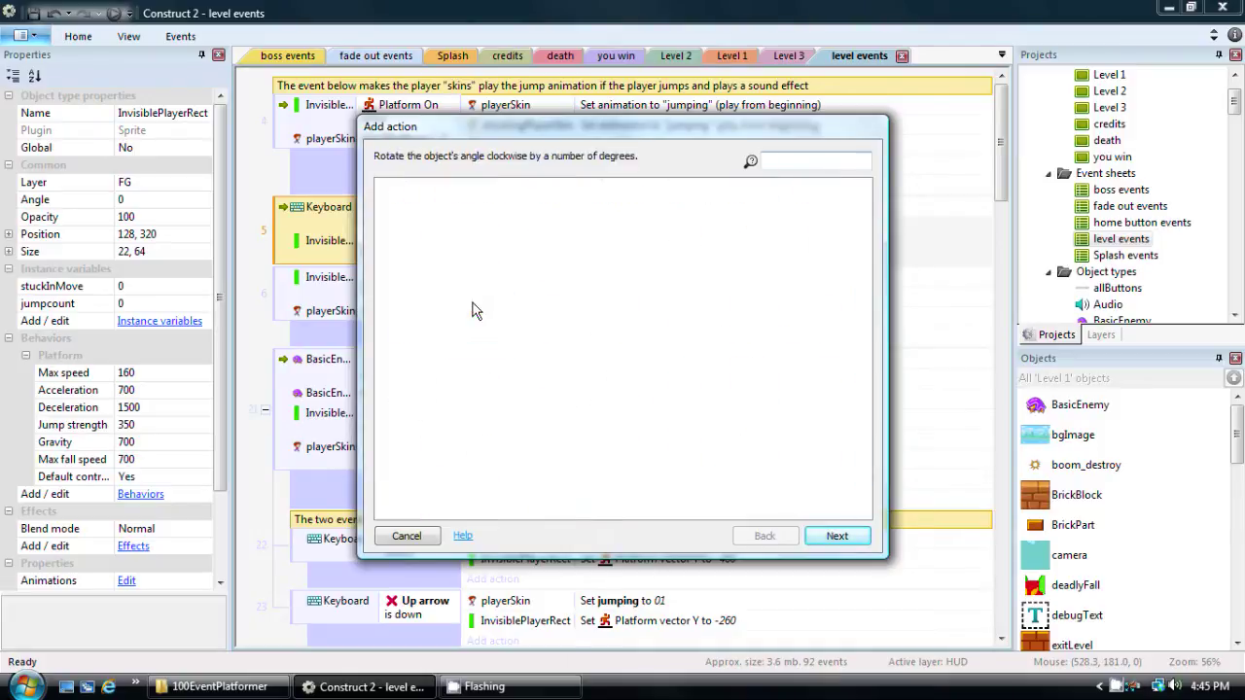
pyautogui.scroll(-6, 864, 282)
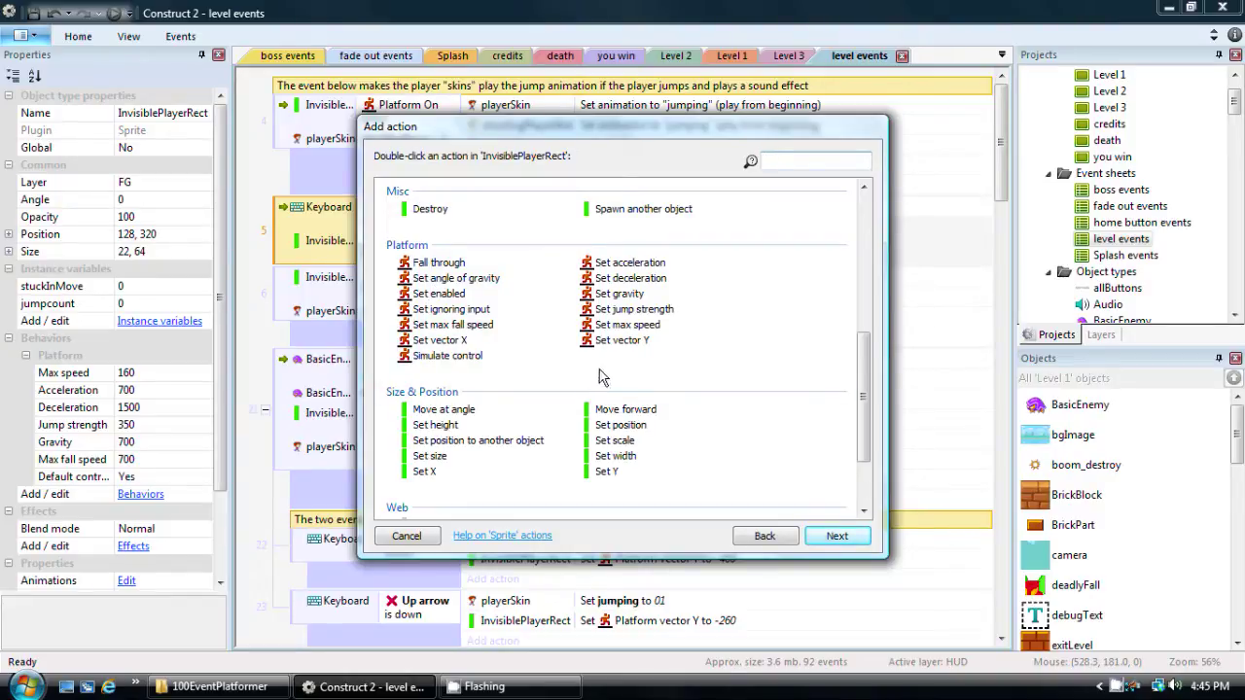
pyautogui.doubleClick(445, 359)
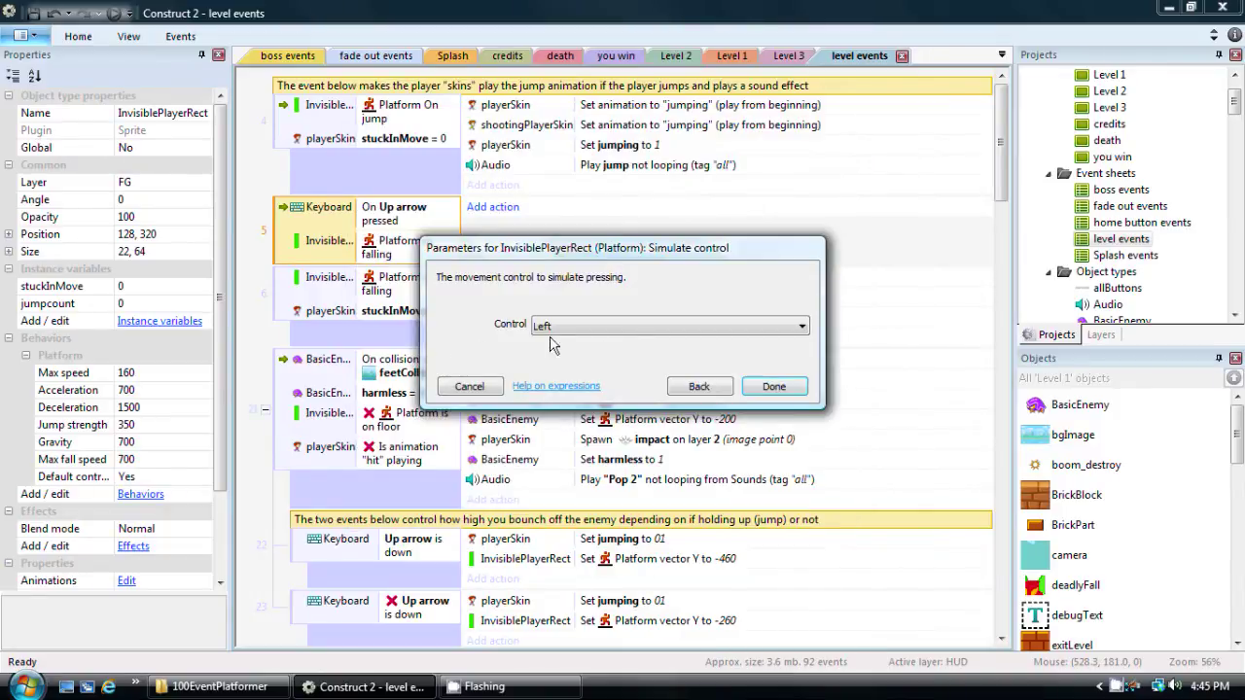
pyautogui.click(649, 327)
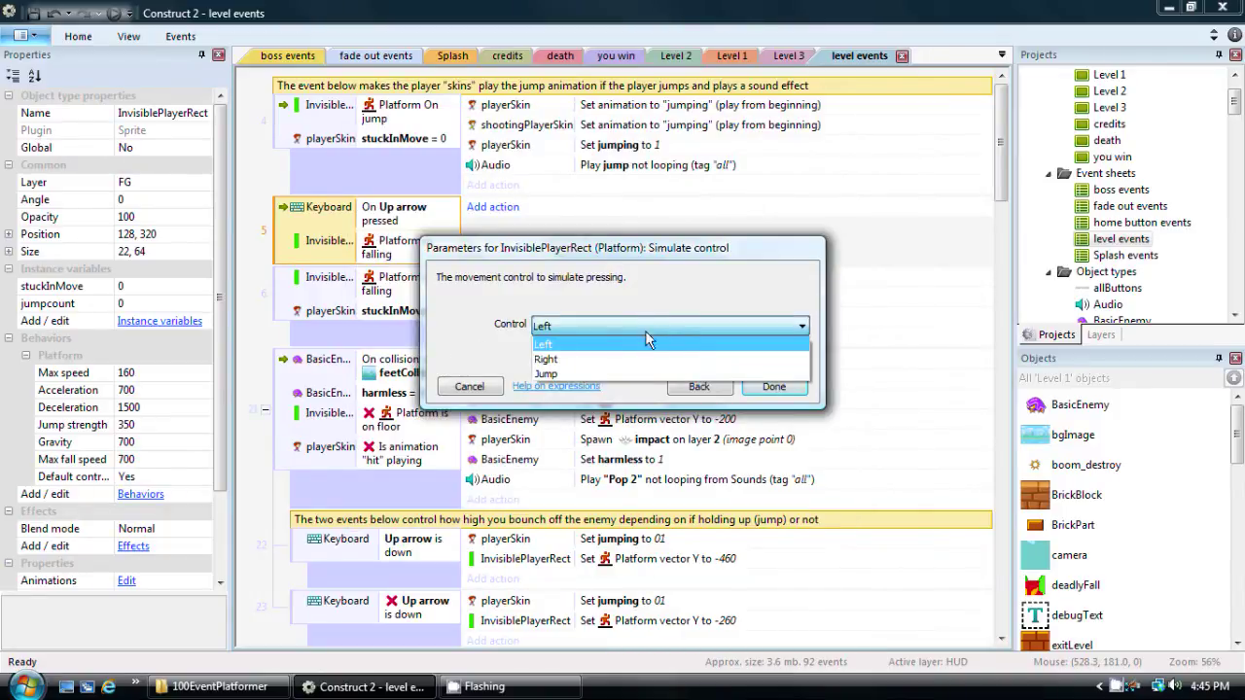
pyautogui.click(550, 375)
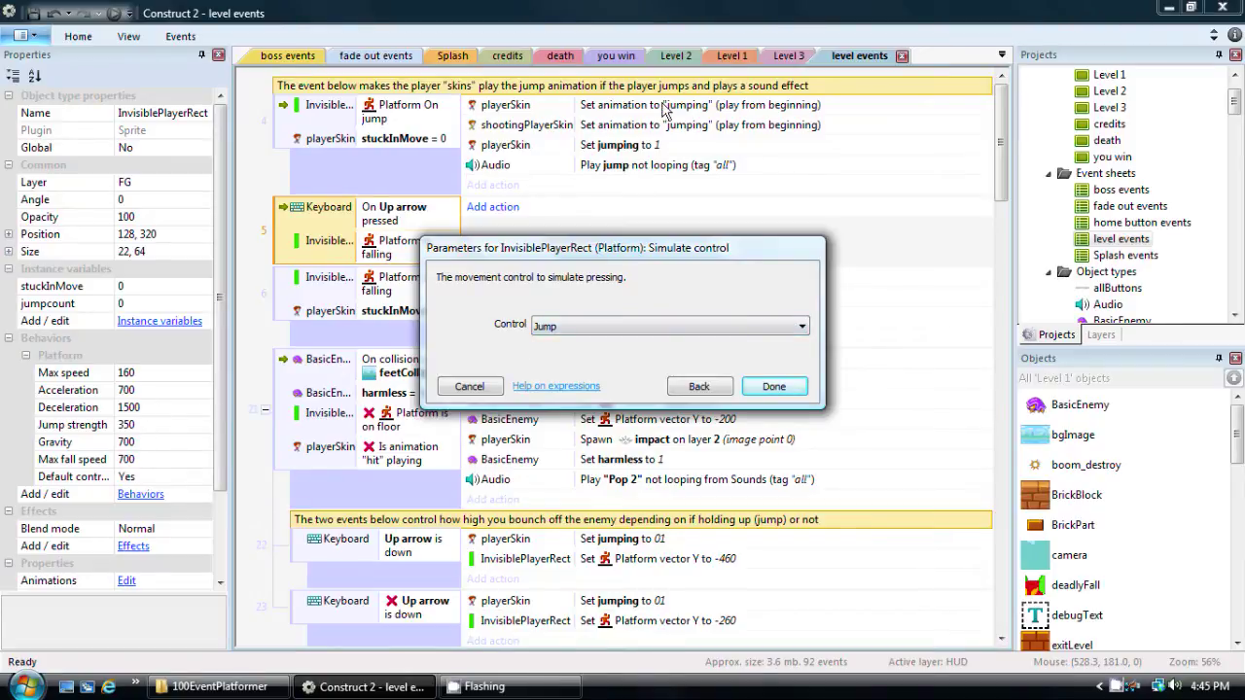
pyautogui.click(804, 326)
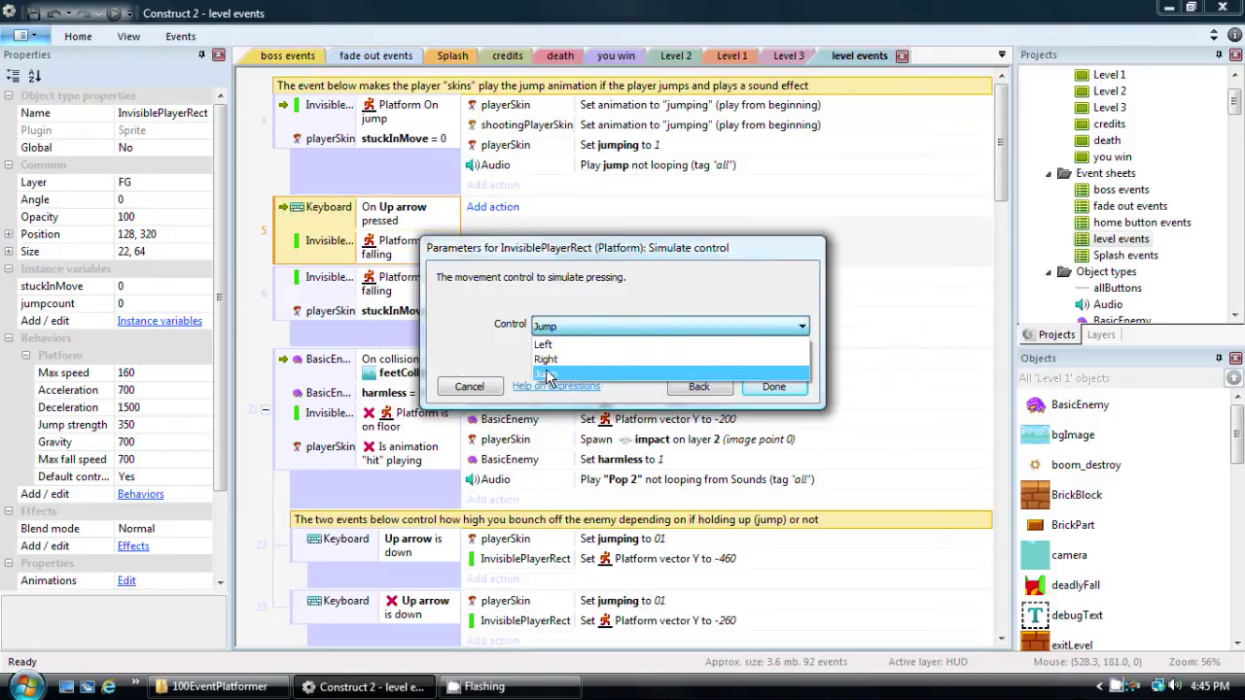
pyautogui.click(534, 329)
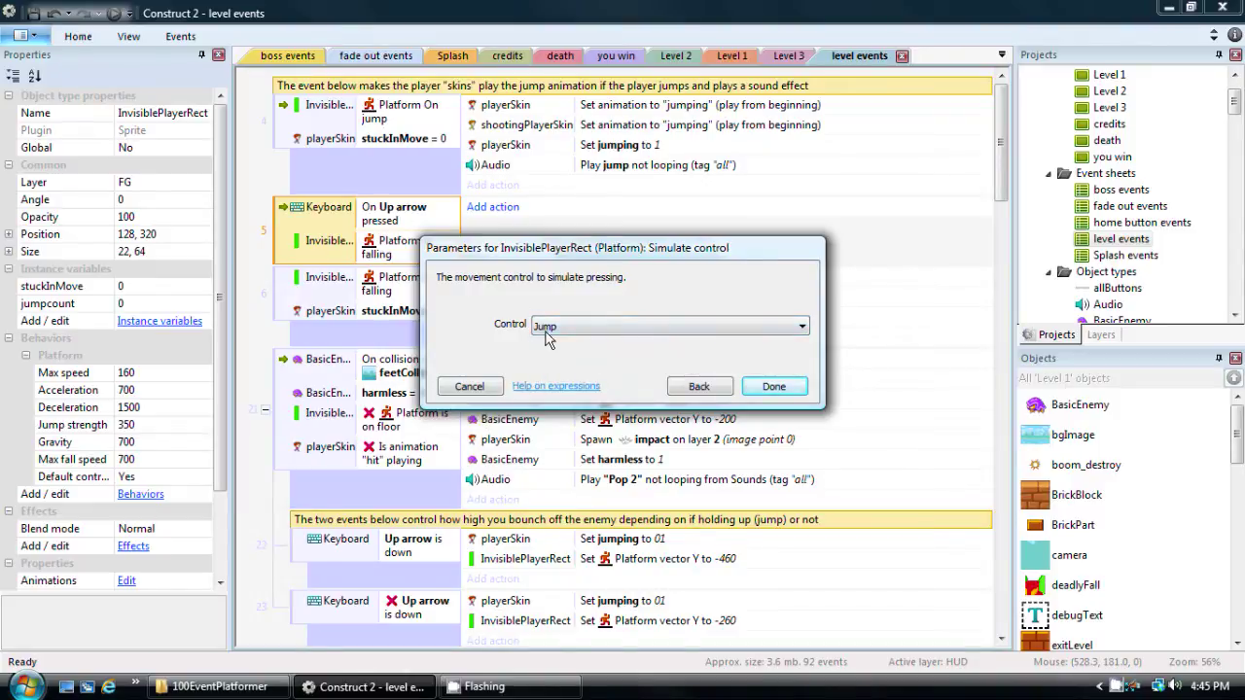
pyautogui.click(472, 387)
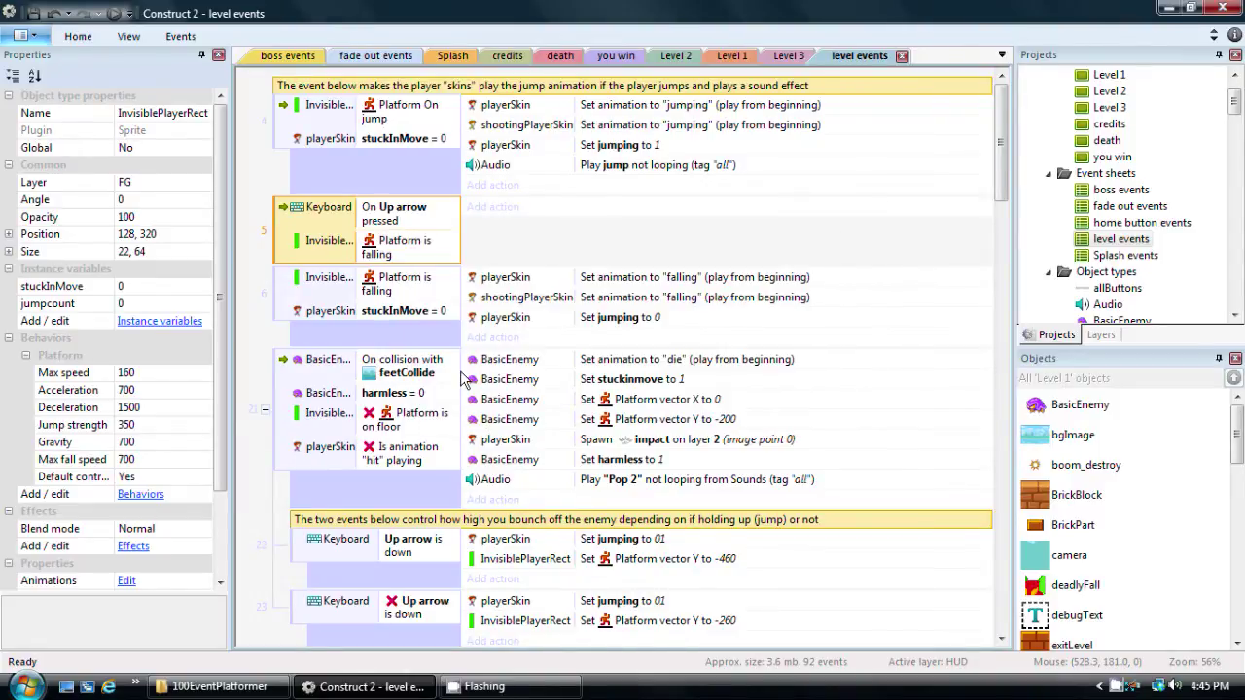
# Add an InvisiblePlayerRect Platform Set vector Y action of -400 to the On Up arrow pressed event
pyautogui.click(496, 207)
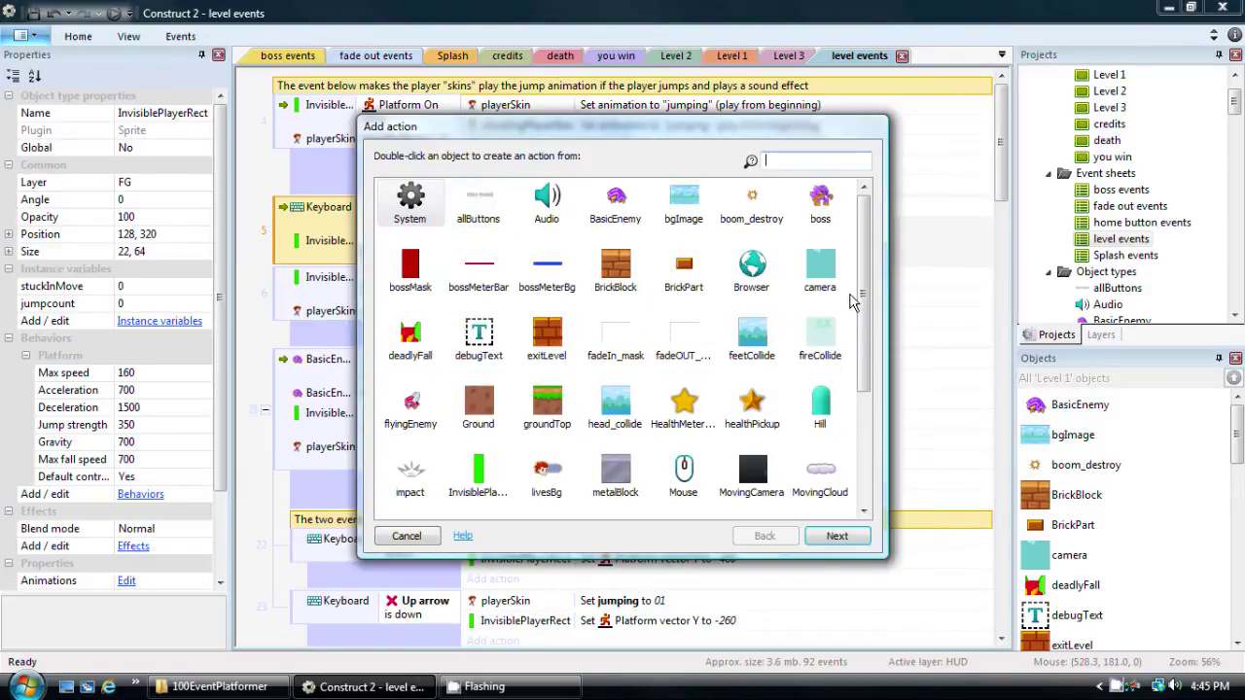
pyautogui.scroll(-2, 850, 297)
pyautogui.doubleClick(478, 329)
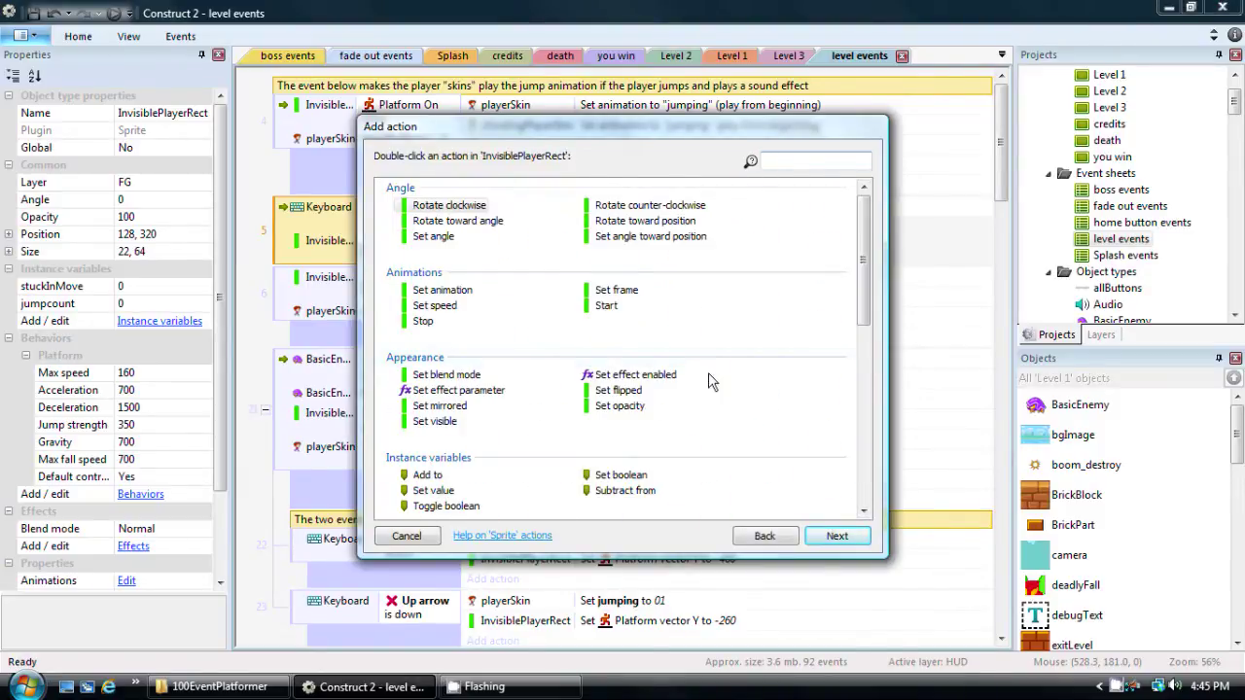
pyautogui.moveTo(864, 293); pyautogui.dragTo(864, 411)
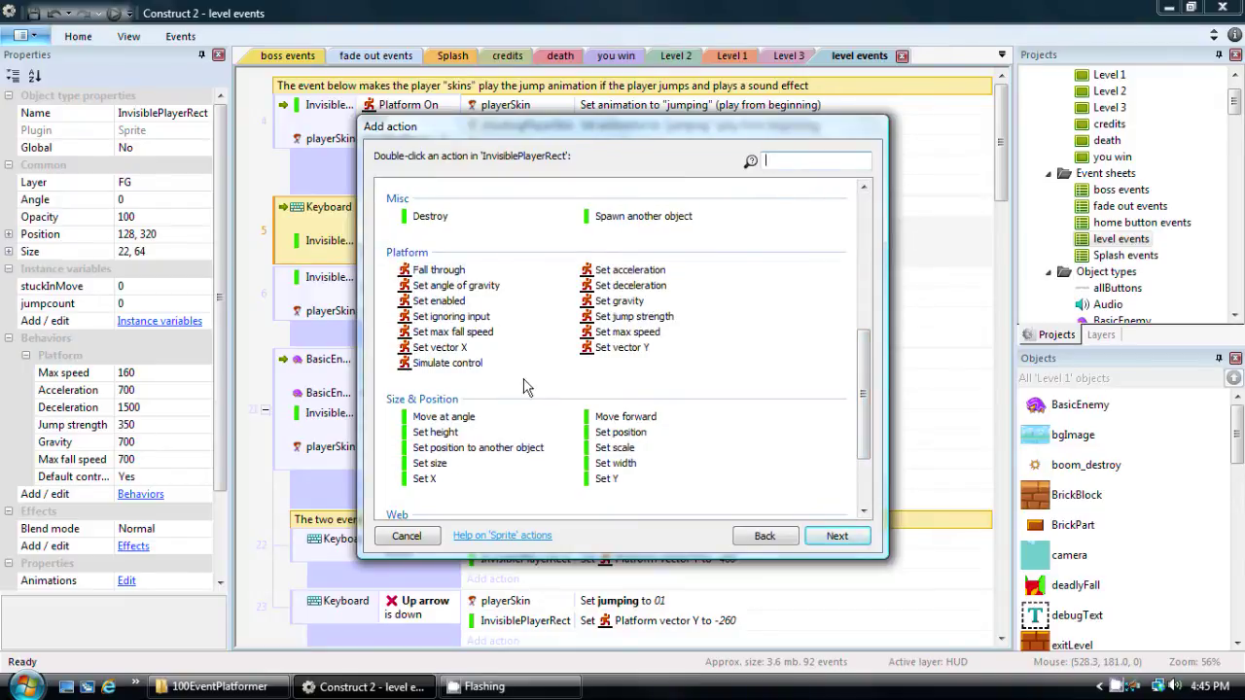
pyautogui.click(623, 352)
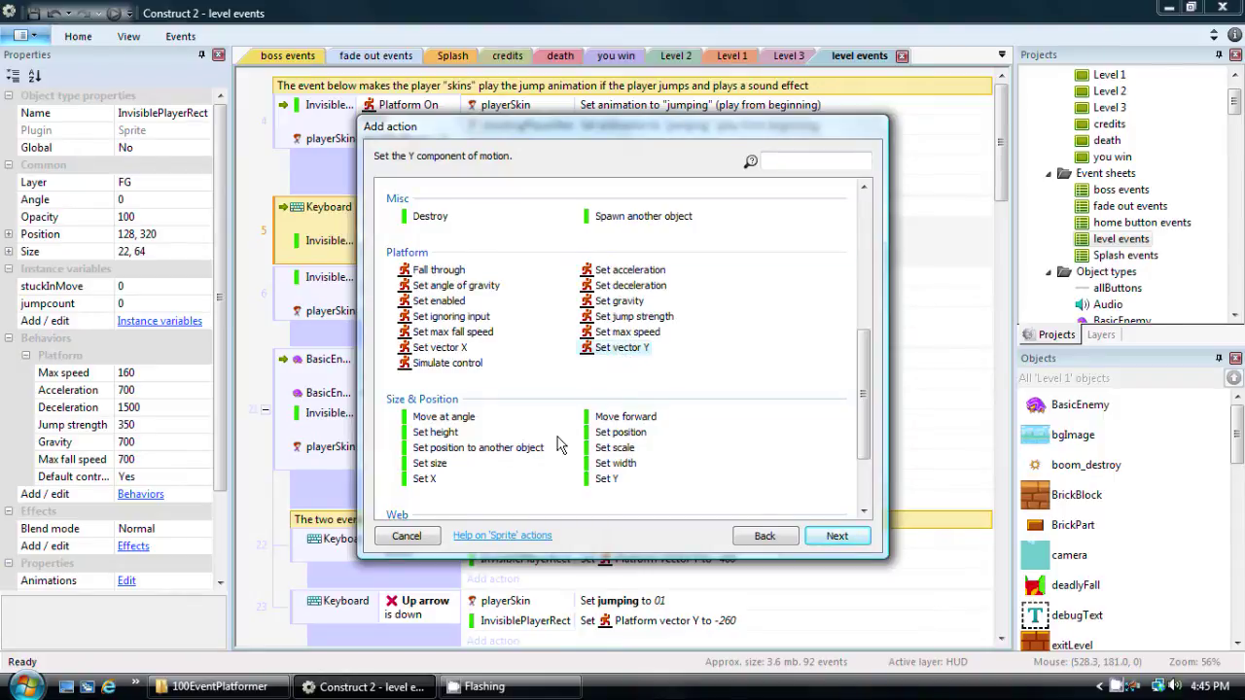
pyautogui.doubleClick(621, 352)
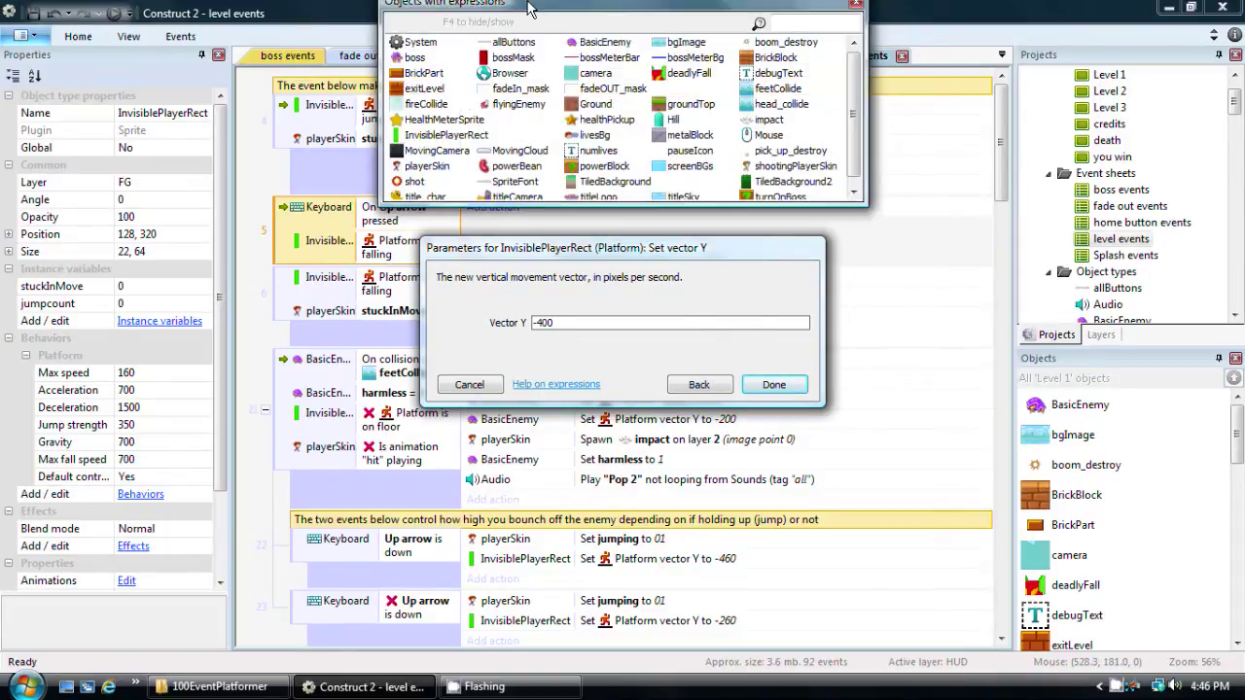
pyautogui.click(771, 385)
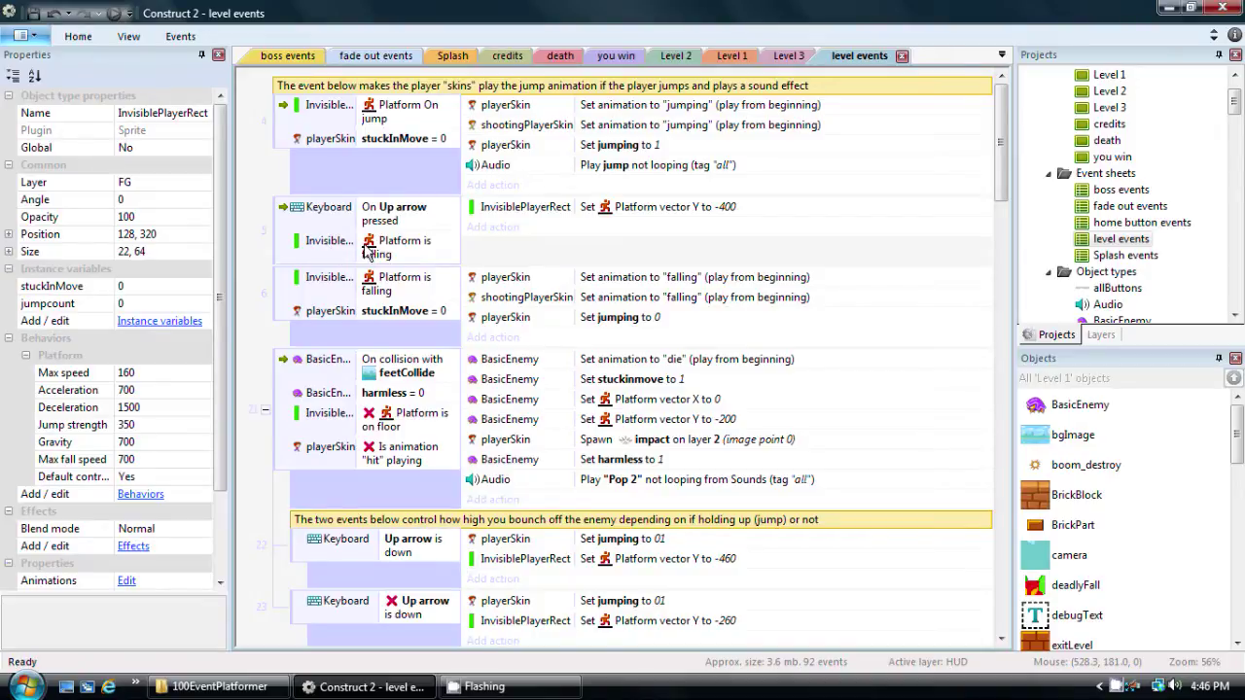
# Copy the playerSkin stuckInMove = 0 condition from the jump animation event into the On Up arrow pressed event
pyautogui.click(327, 144)
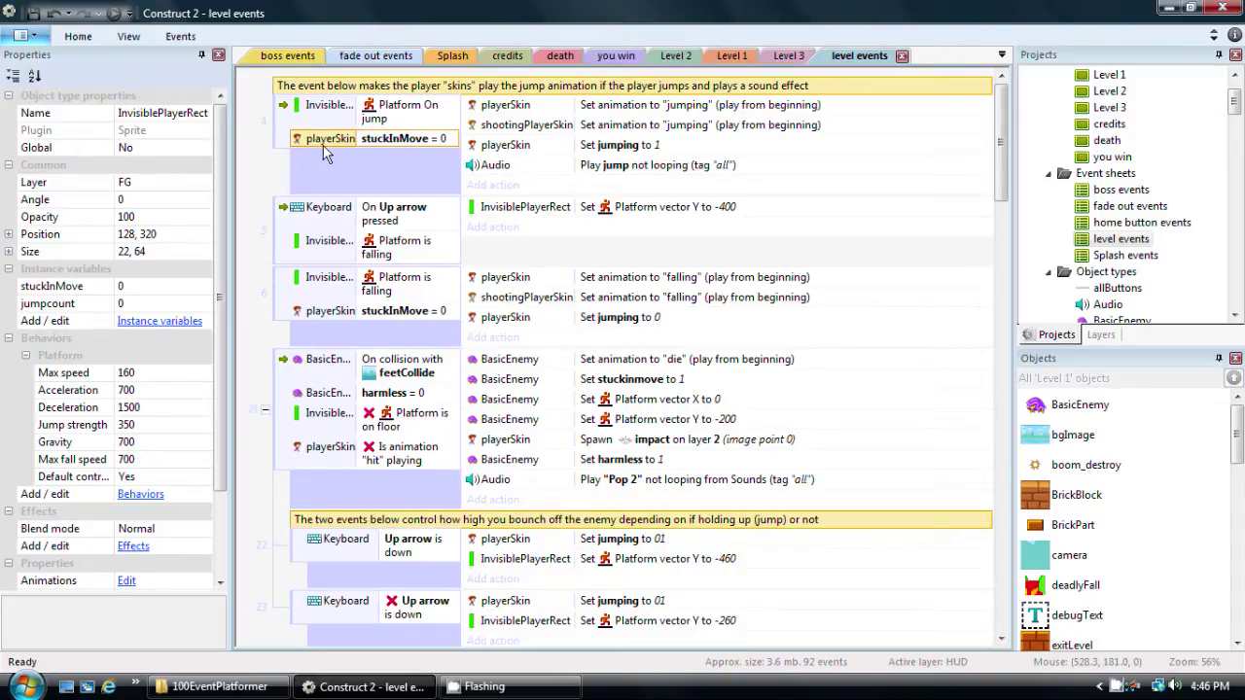
pyautogui.click(316, 245)
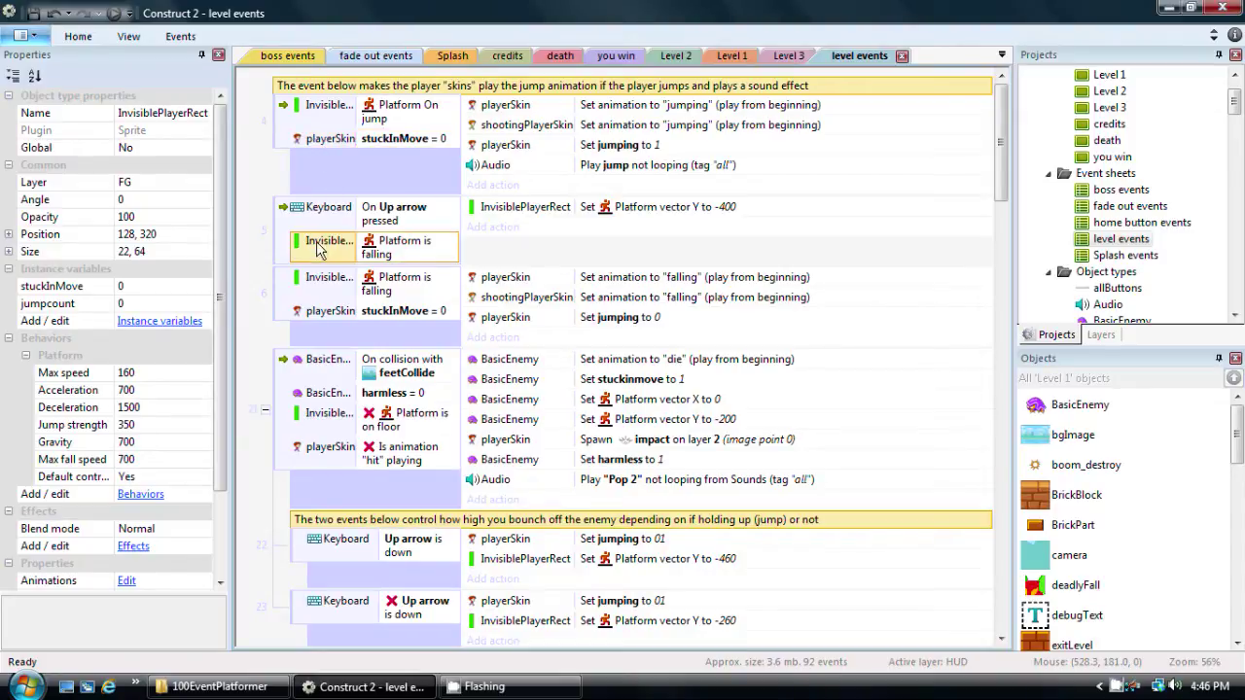
pyautogui.hotkey('ctrl', 'v')
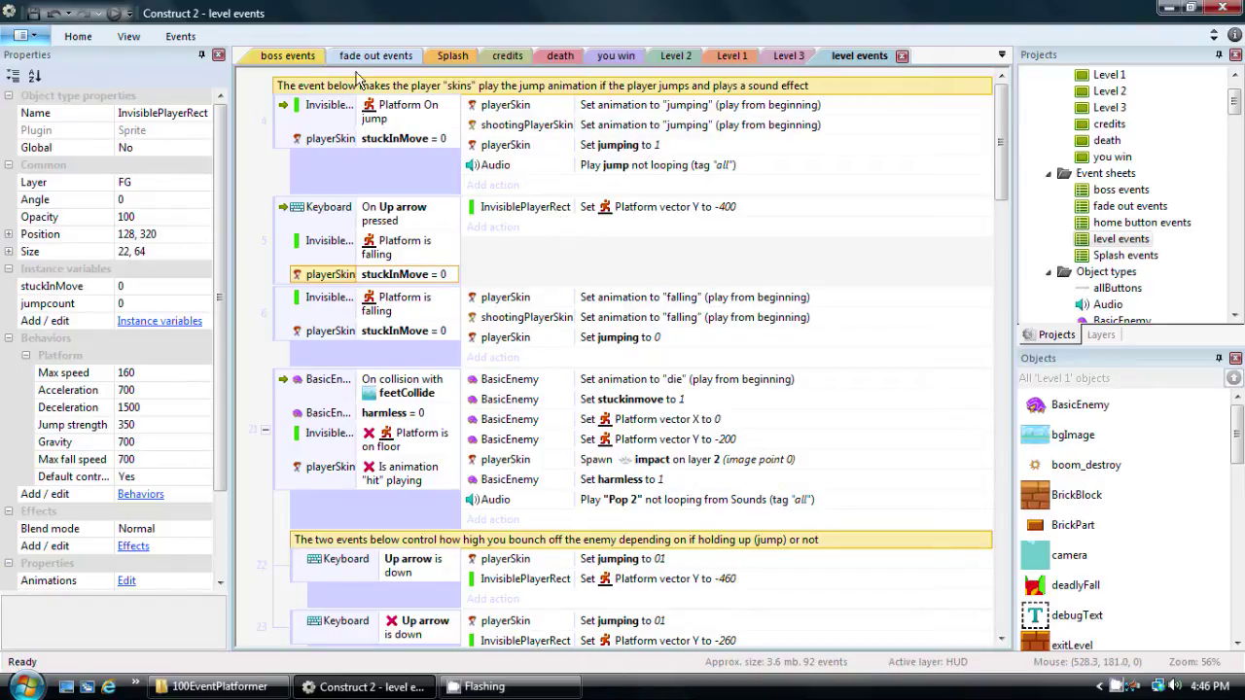
# Preview the game in the browser, test repeated mid-air jumps while moving right and left, and close the preview
pyautogui.click(115, 14)
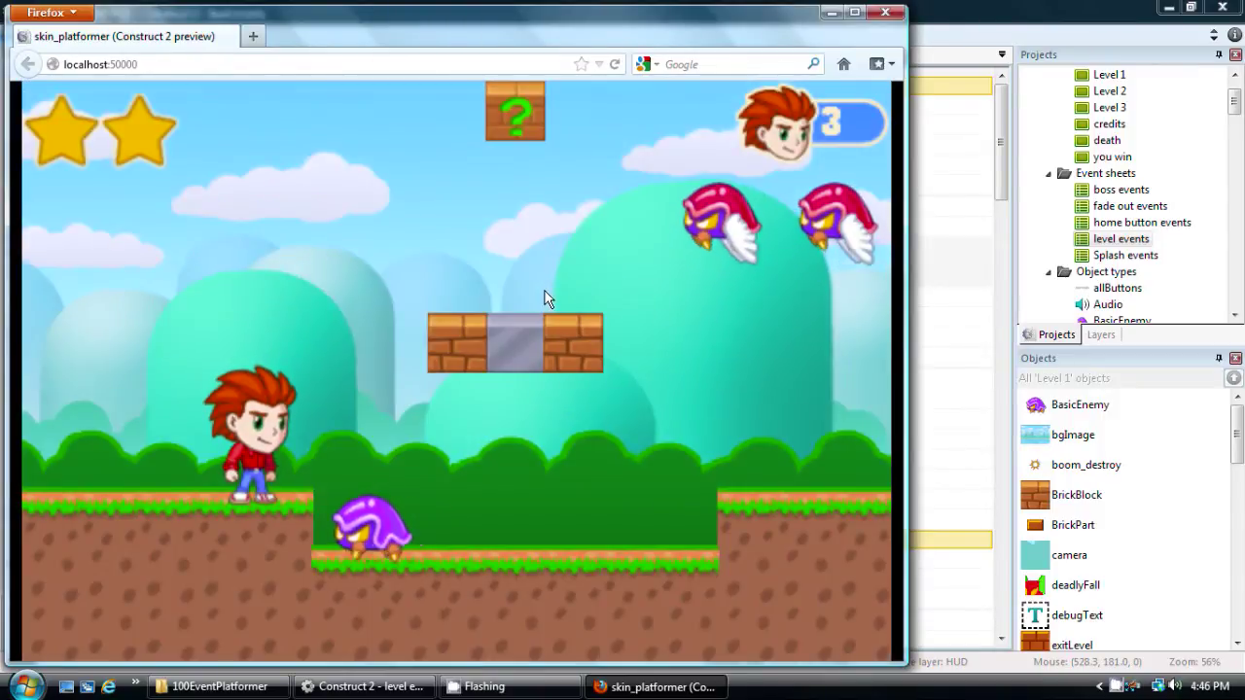
pyautogui.press('Up')
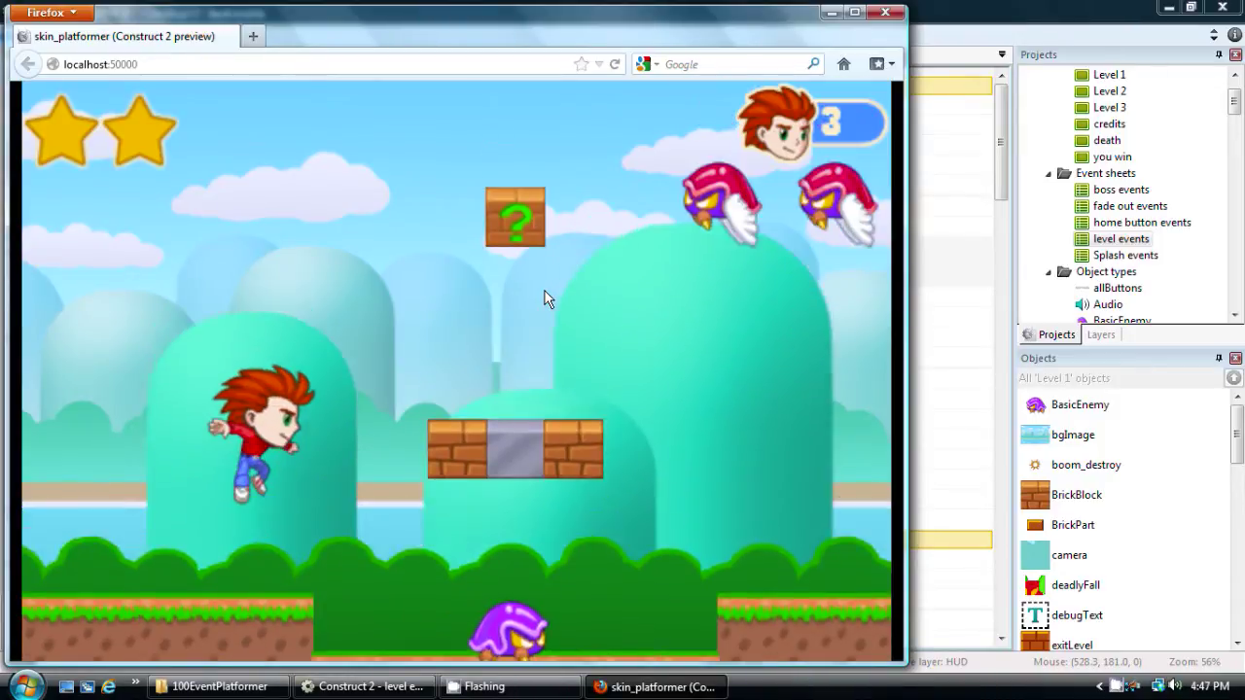
pyautogui.press('Up')
pyautogui.press('Right')
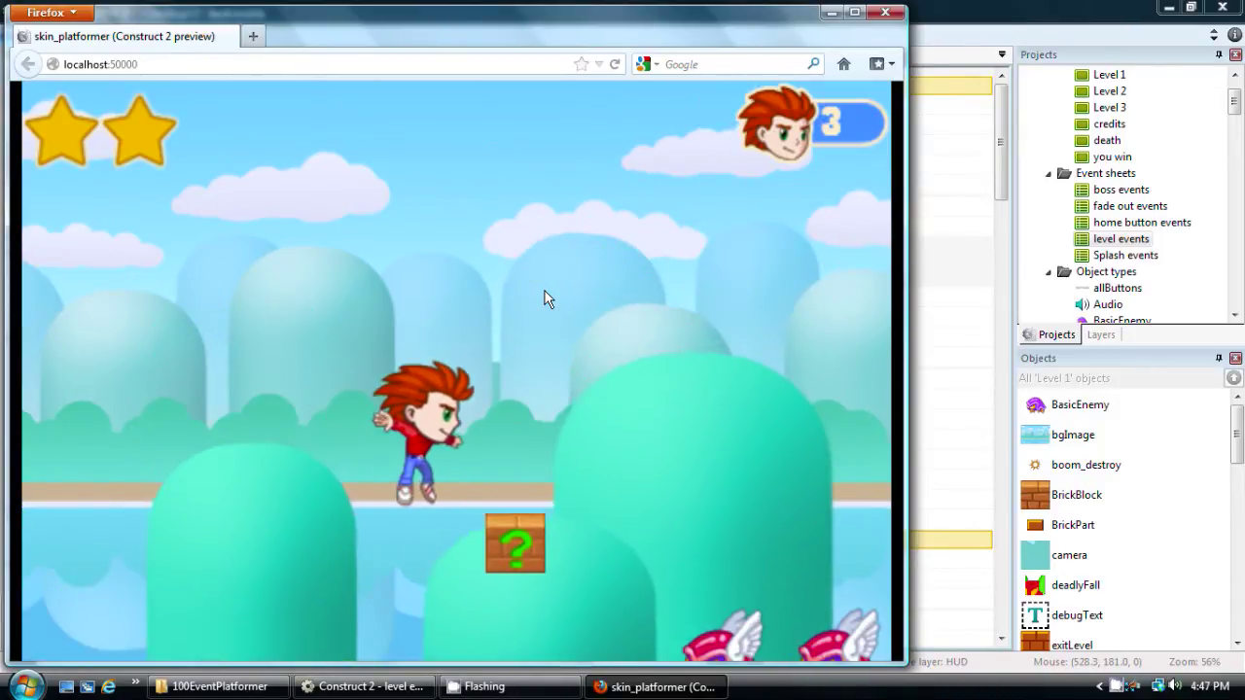
pyautogui.press('Left')
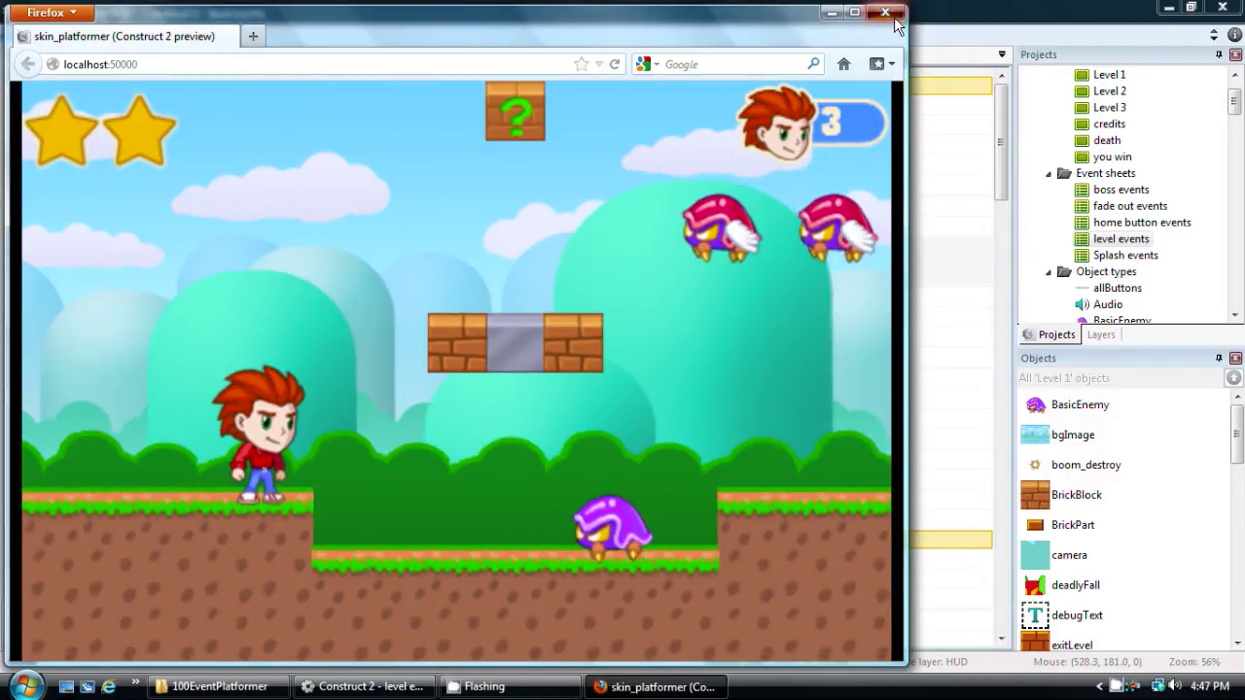
pyautogui.click(885, 12)
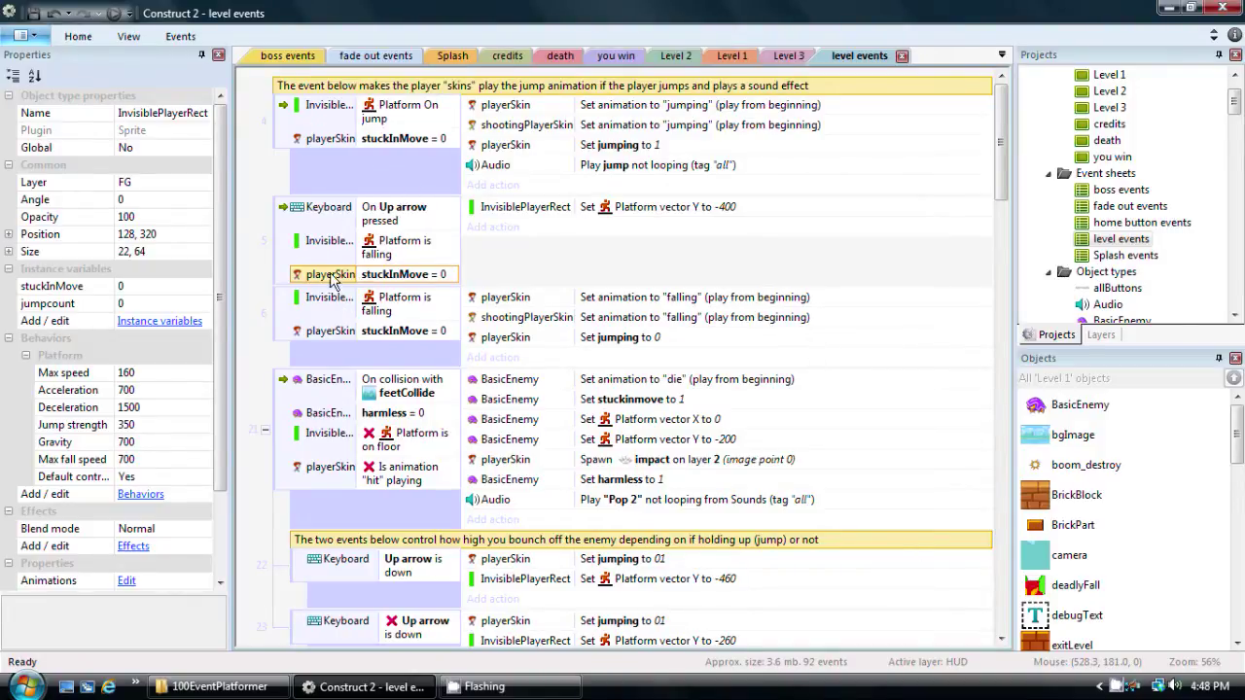
# Add an InvisiblePlayerRect Compare instance variable condition, jumpcount equal to 0, to the On Up arrow pressed event
pyautogui.rightClick(279, 259)
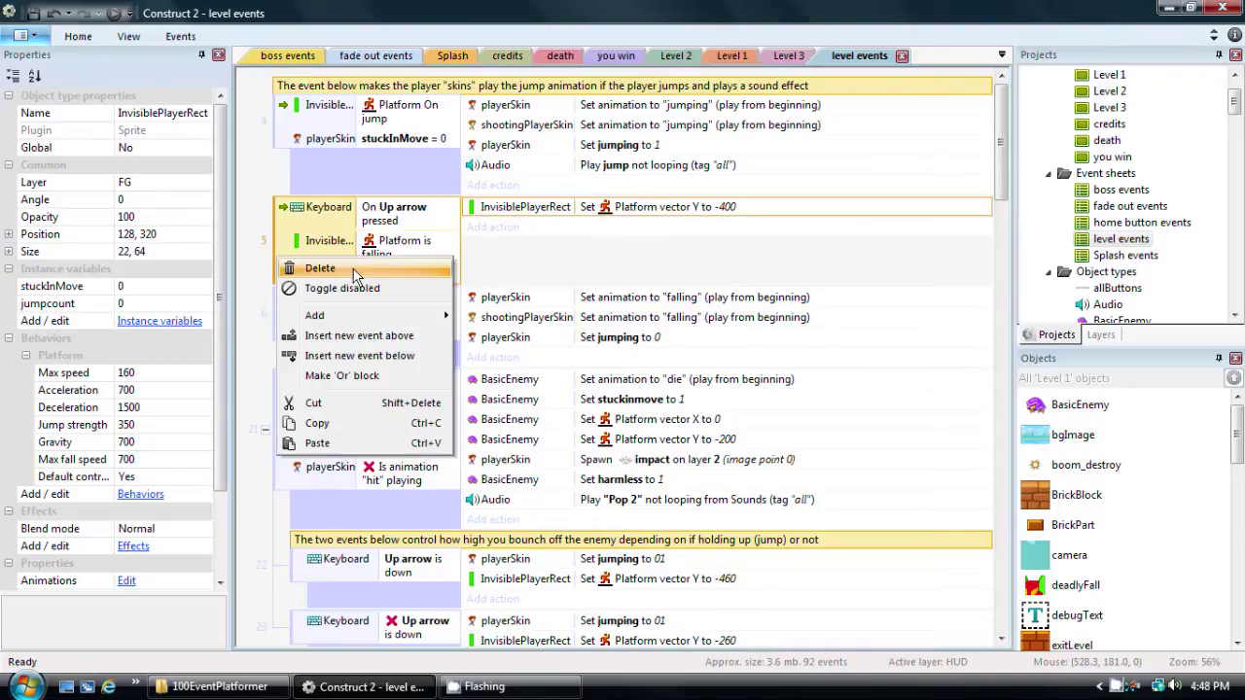
pyautogui.moveTo(357, 321)
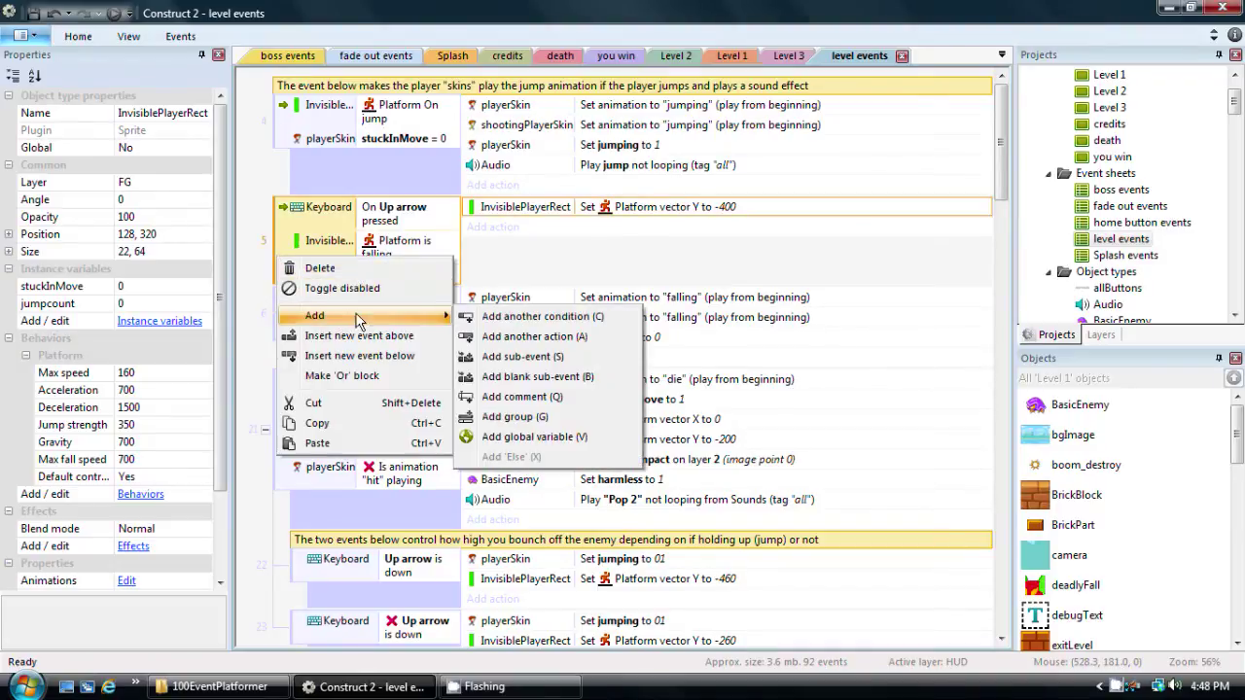
pyautogui.click(541, 321)
pyautogui.moveTo(864, 276); pyautogui.dragTo(865, 399)
pyautogui.doubleClick(511, 311)
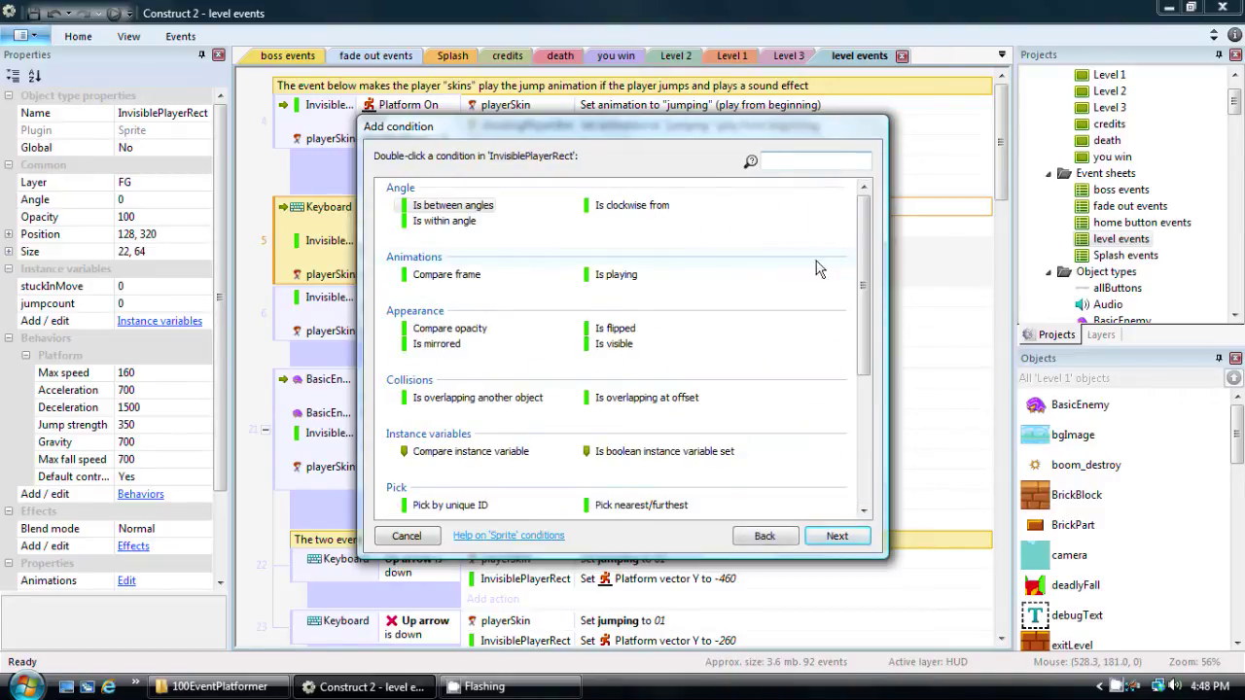
pyautogui.moveTo(867, 251); pyautogui.dragTo(866, 340)
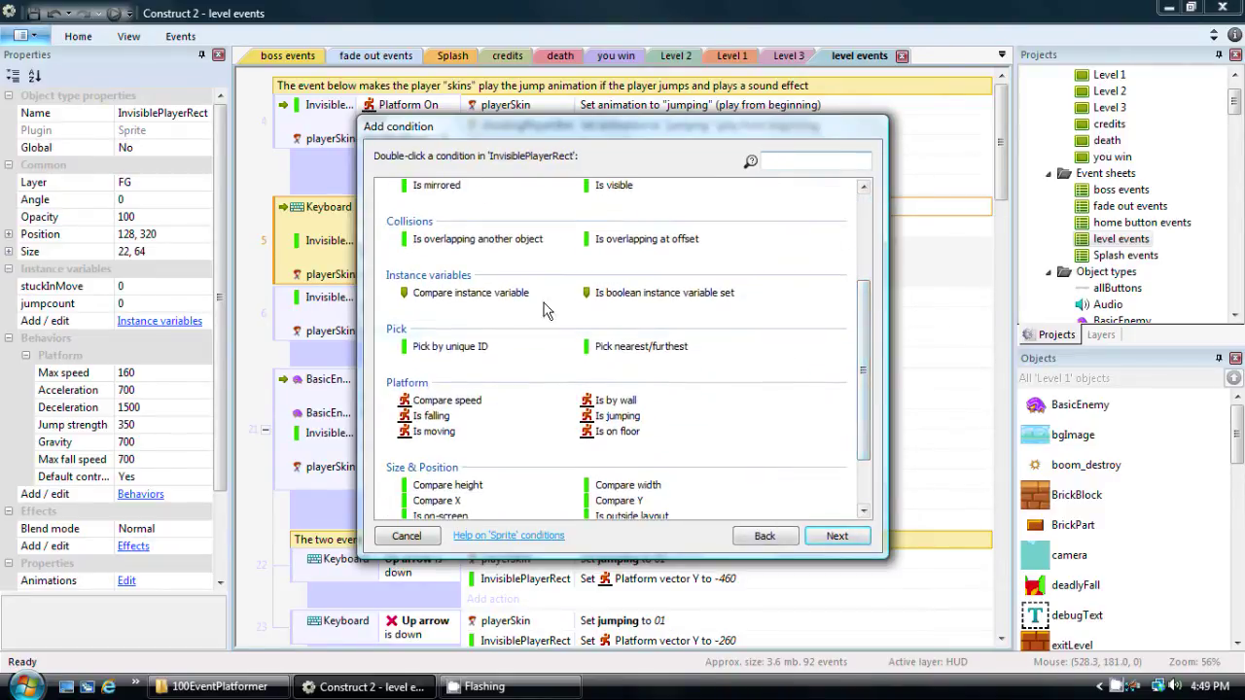
pyautogui.doubleClick(442, 294)
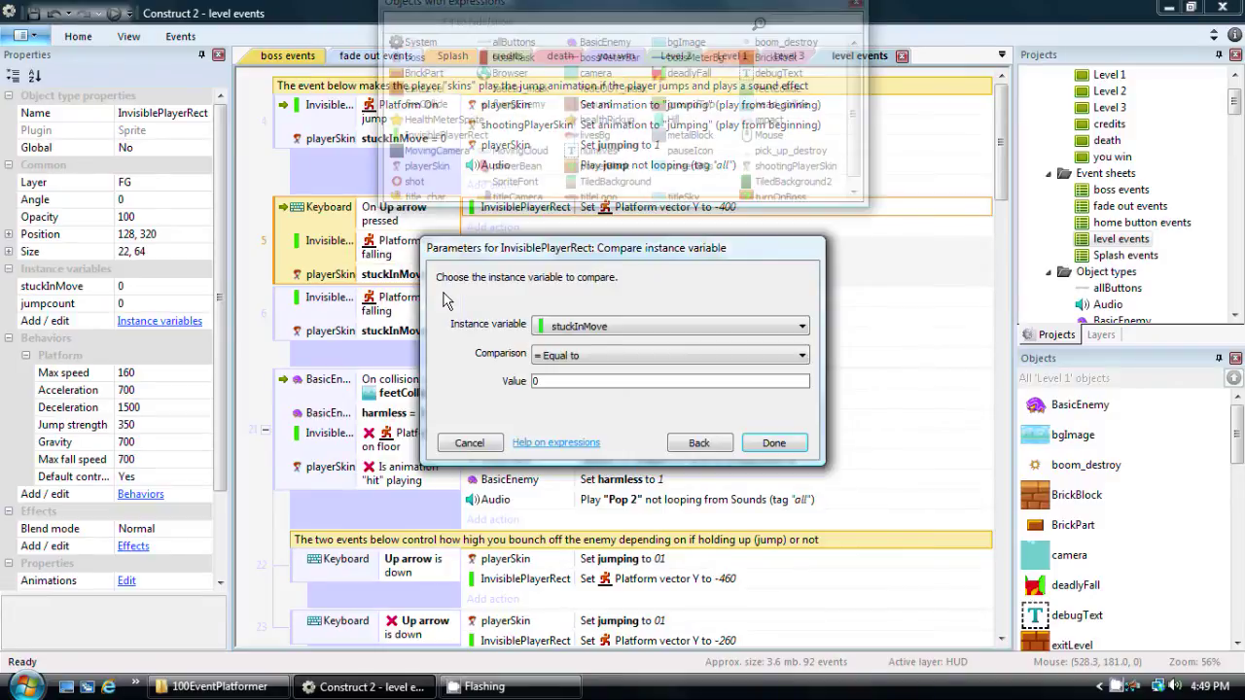
pyautogui.click(562, 327)
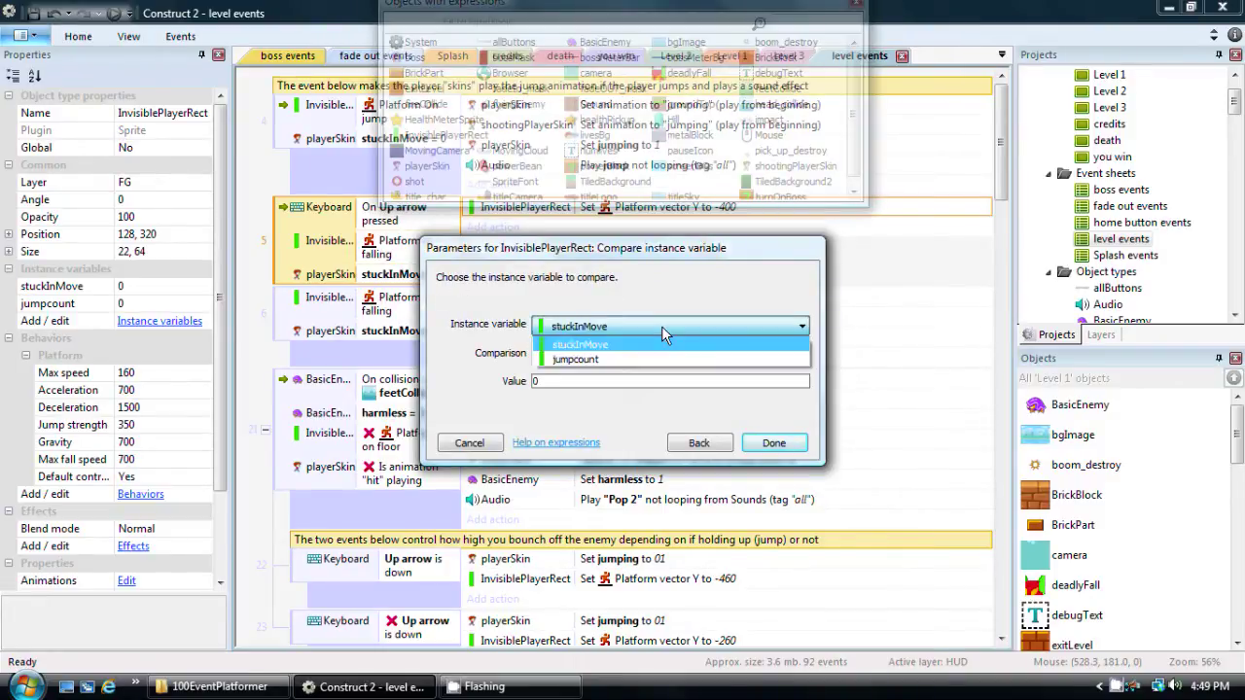
pyautogui.click(570, 360)
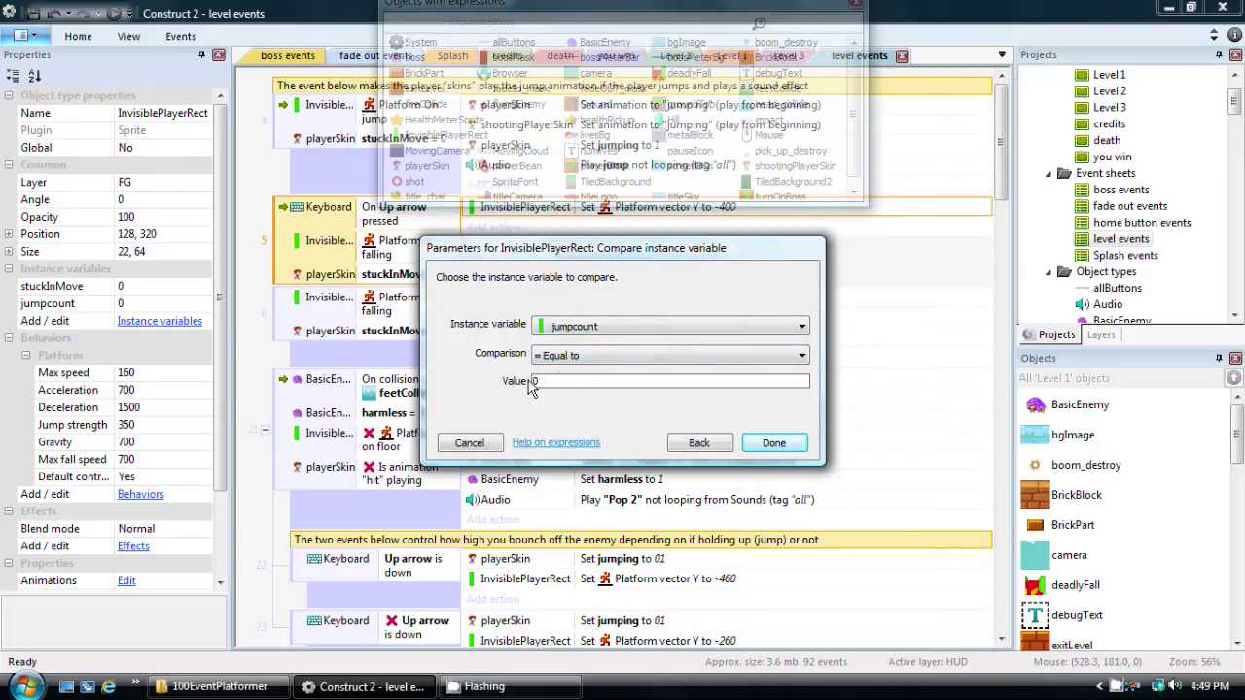
pyautogui.click(774, 443)
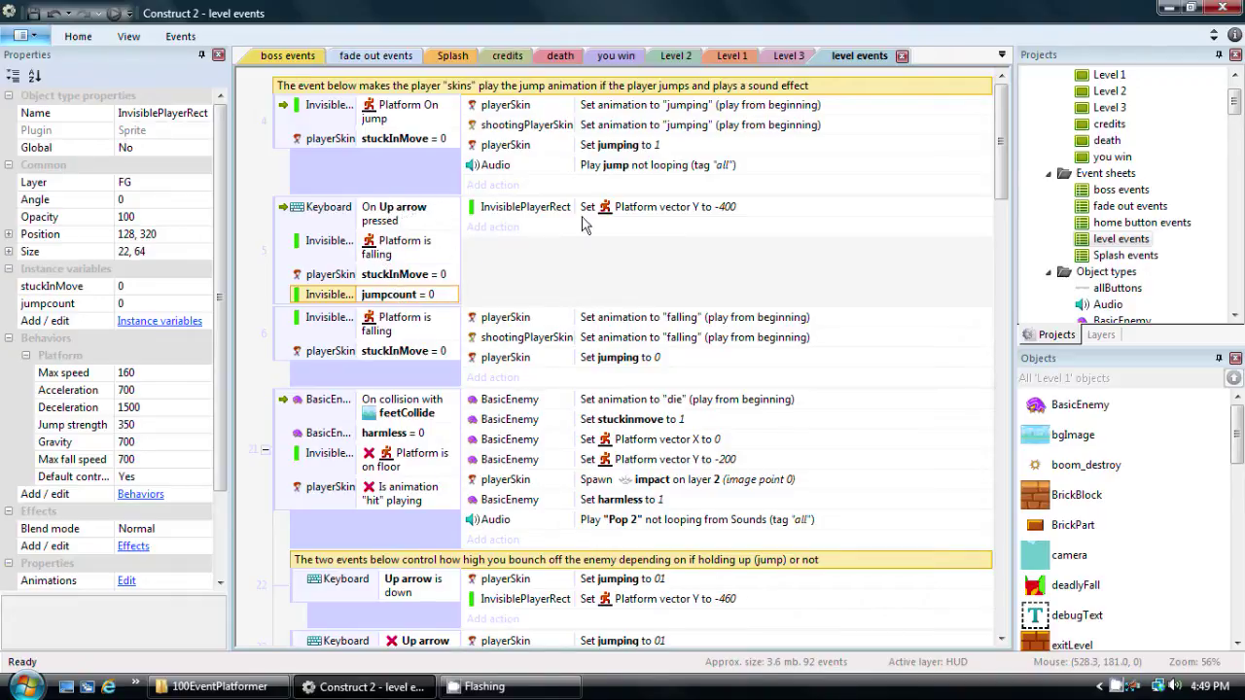
# Add an InvisiblePlayerRect Set value action setting jumpcount to 1 to the On Up arrow pressed event
pyautogui.click(491, 227)
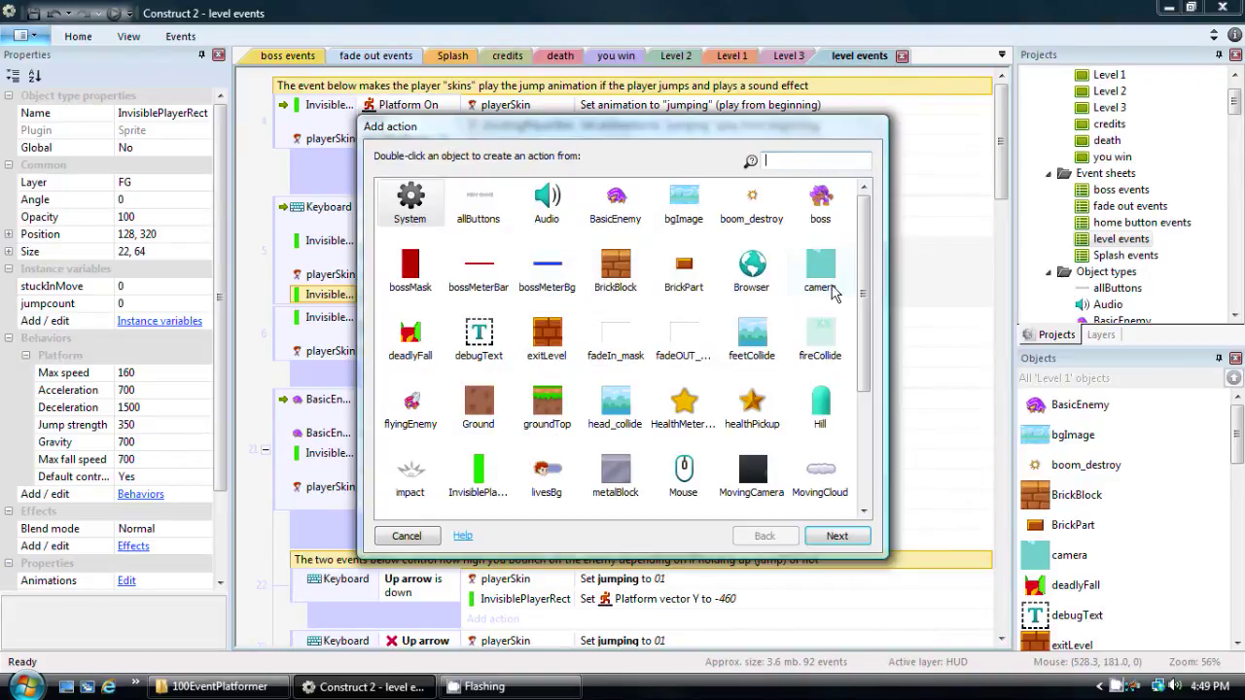
pyautogui.scroll(-3, 873, 287)
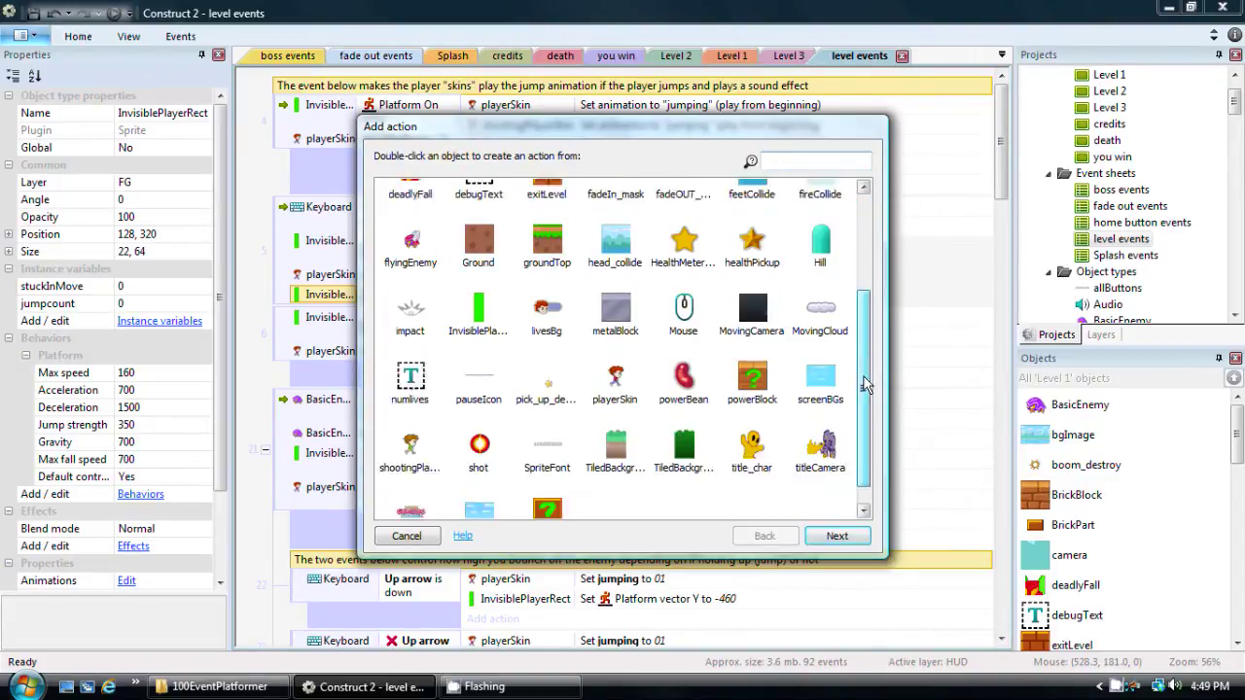
pyautogui.doubleClick(478, 287)
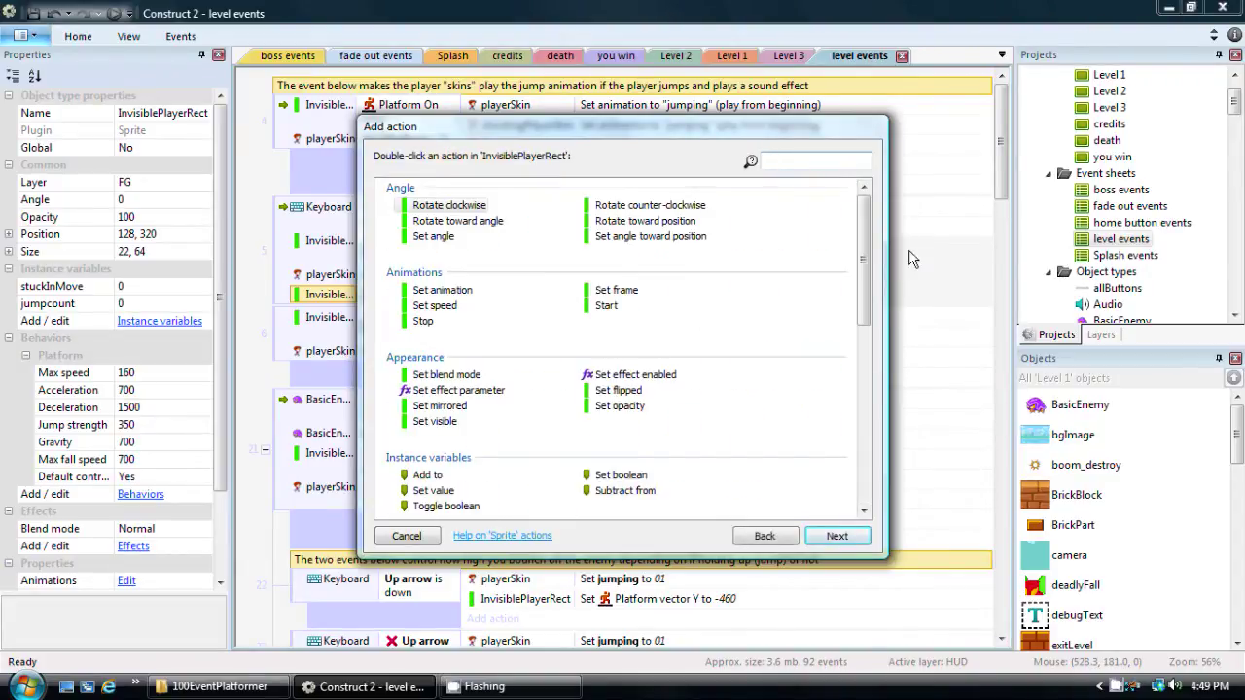
pyautogui.moveTo(862, 244); pyautogui.dragTo(863, 328)
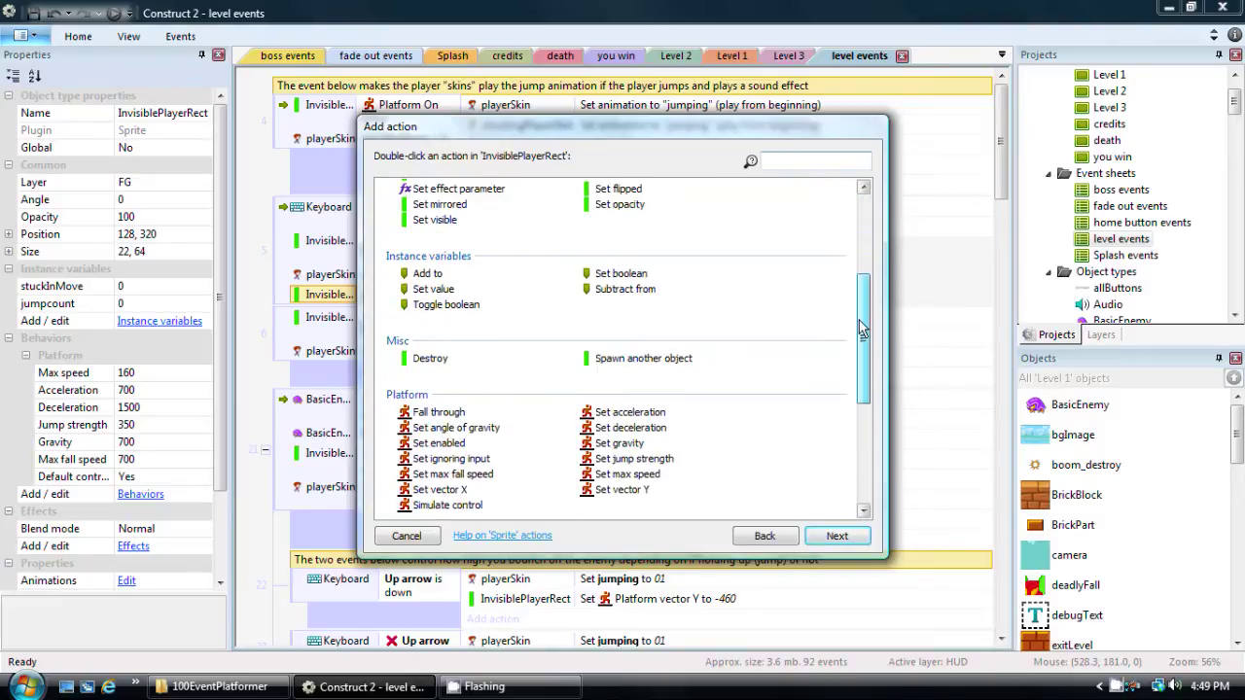
pyautogui.doubleClick(436, 291)
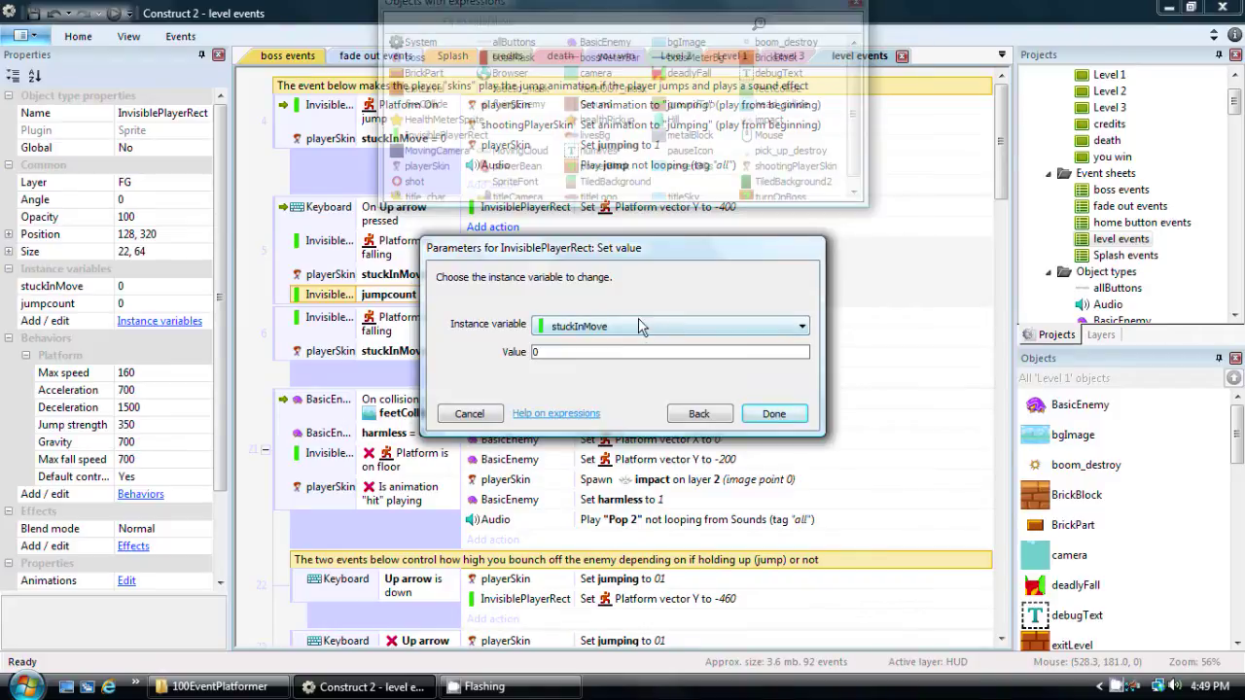
pyautogui.click(638, 321)
pyautogui.click(580, 359)
pyautogui.doubleClick(574, 352)
pyautogui.write('1')
pyautogui.click(768, 415)
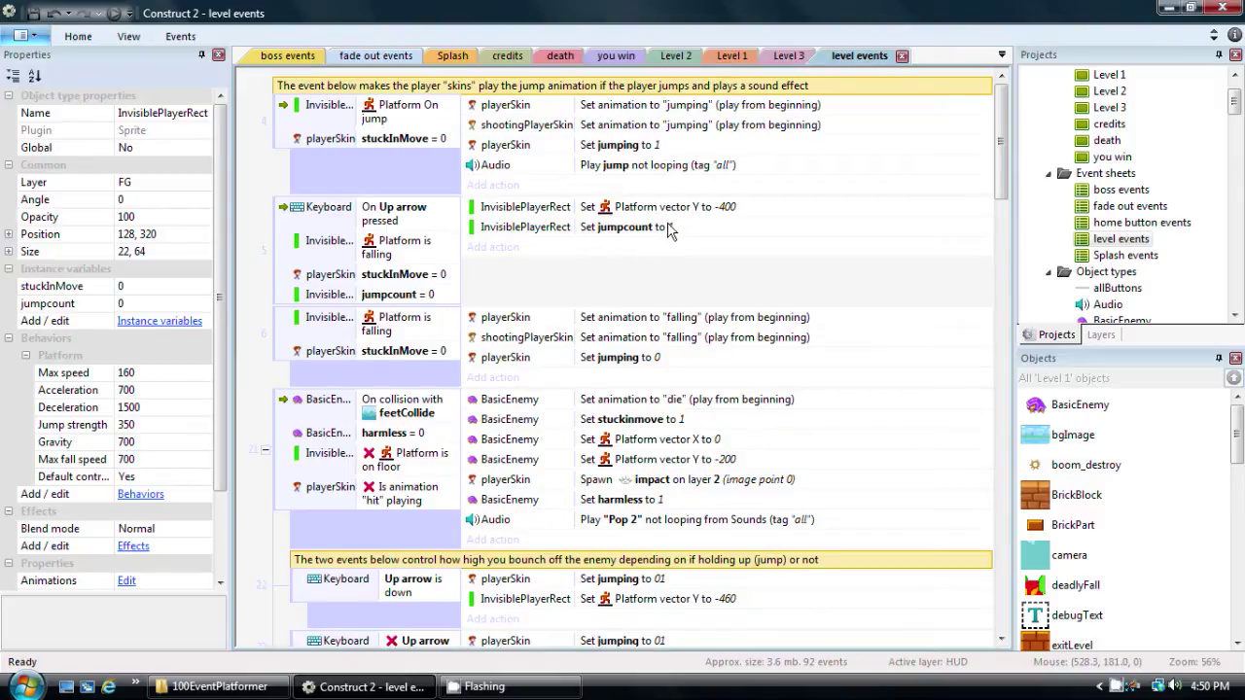
# Search the level events sheet for the events that use the Platform is on floor condition
pyautogui.scroll(-1, 543, 278)
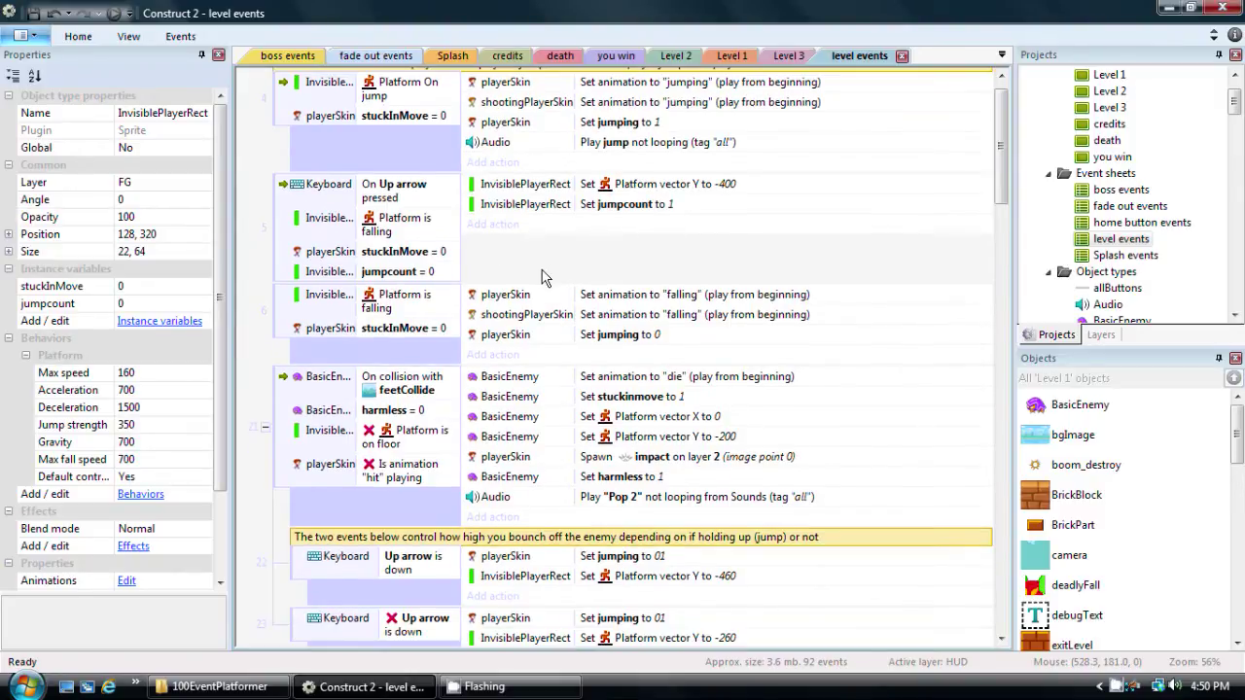
pyautogui.scroll(-1, 543, 278)
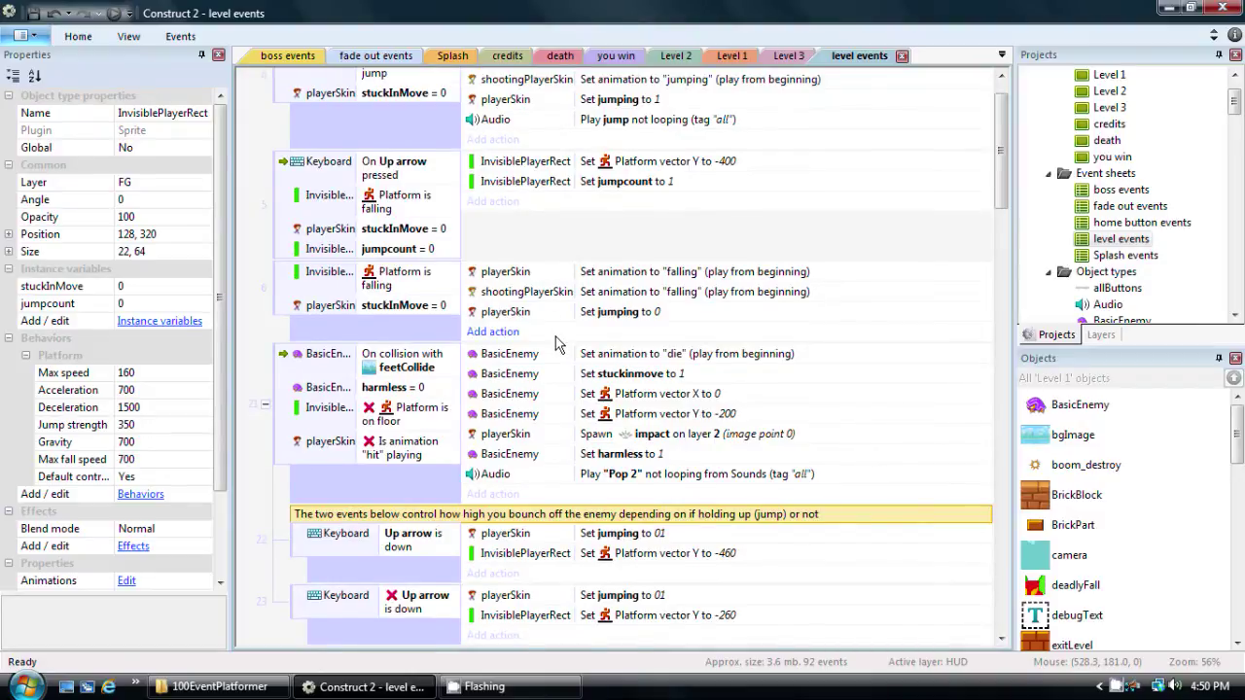
pyautogui.scroll(-3, 555, 338)
pyautogui.scroll(4, 559, 335)
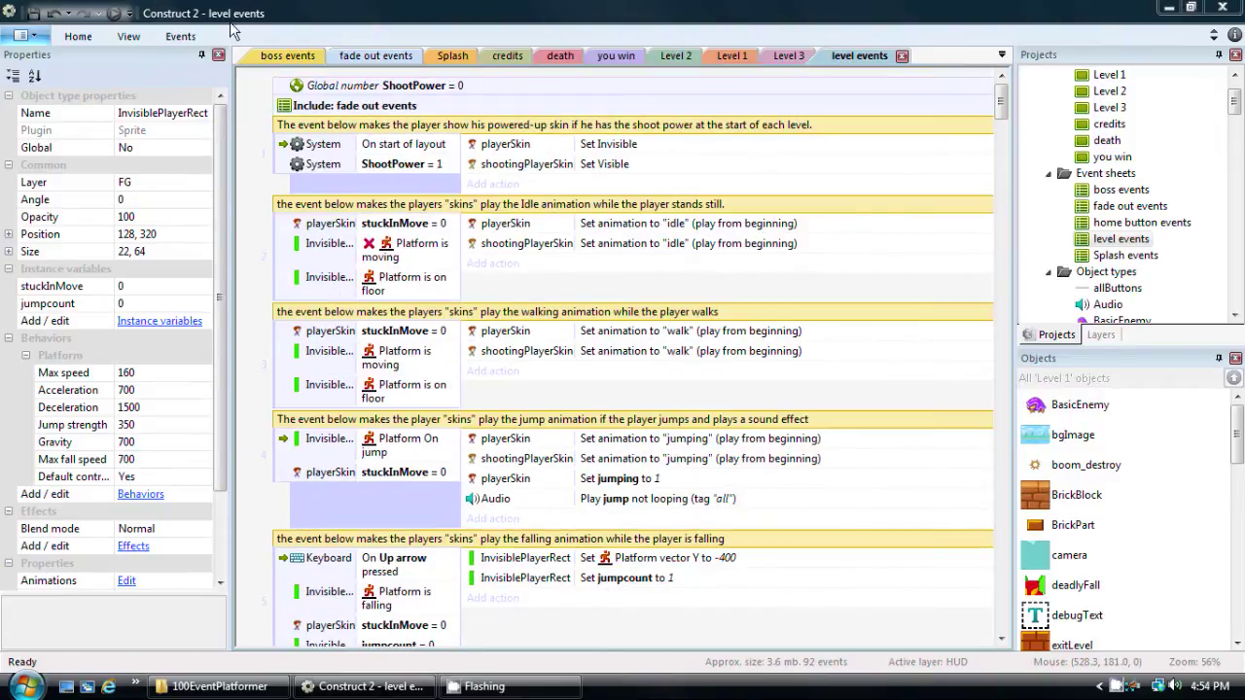
pyautogui.click(181, 37)
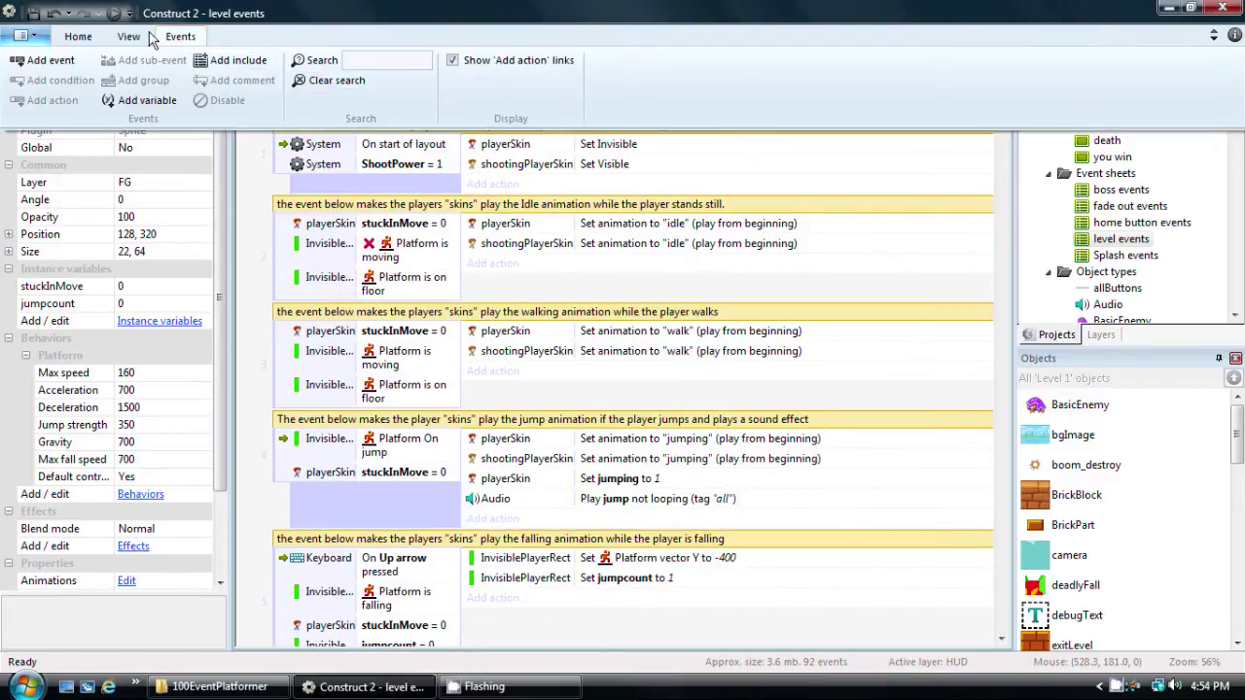
pyautogui.click(386, 62)
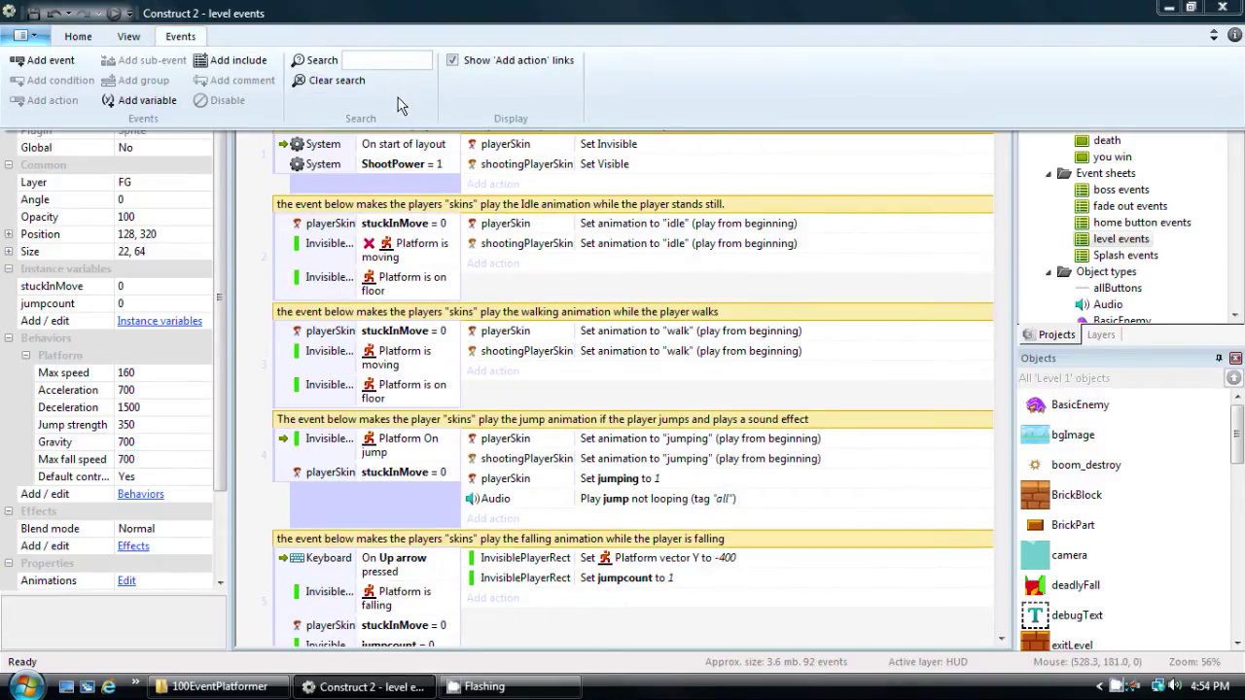
pyautogui.press('Return')
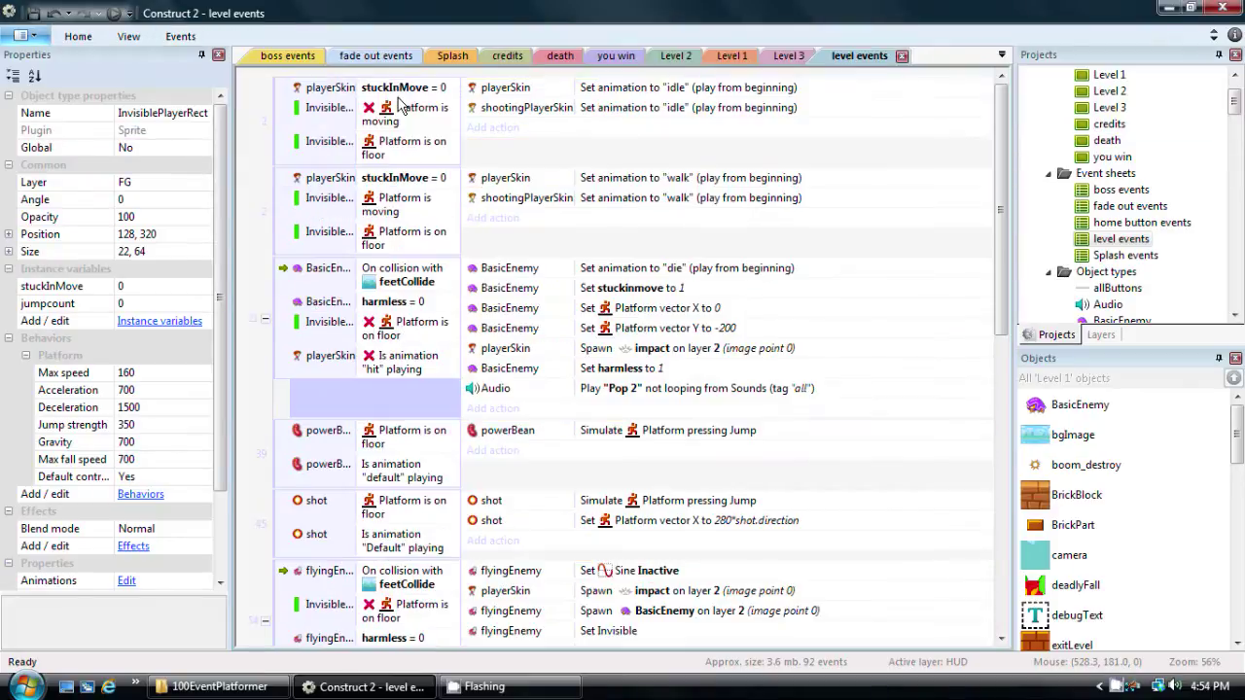
pyautogui.moveTo(1007, 277); pyautogui.dragTo(953, 194)
# Add an InvisiblePlayerRect Set value action setting jumpcount to 0 to the idle animation event
pyautogui.click(491, 128)
pyautogui.scroll(-3, 749, 336)
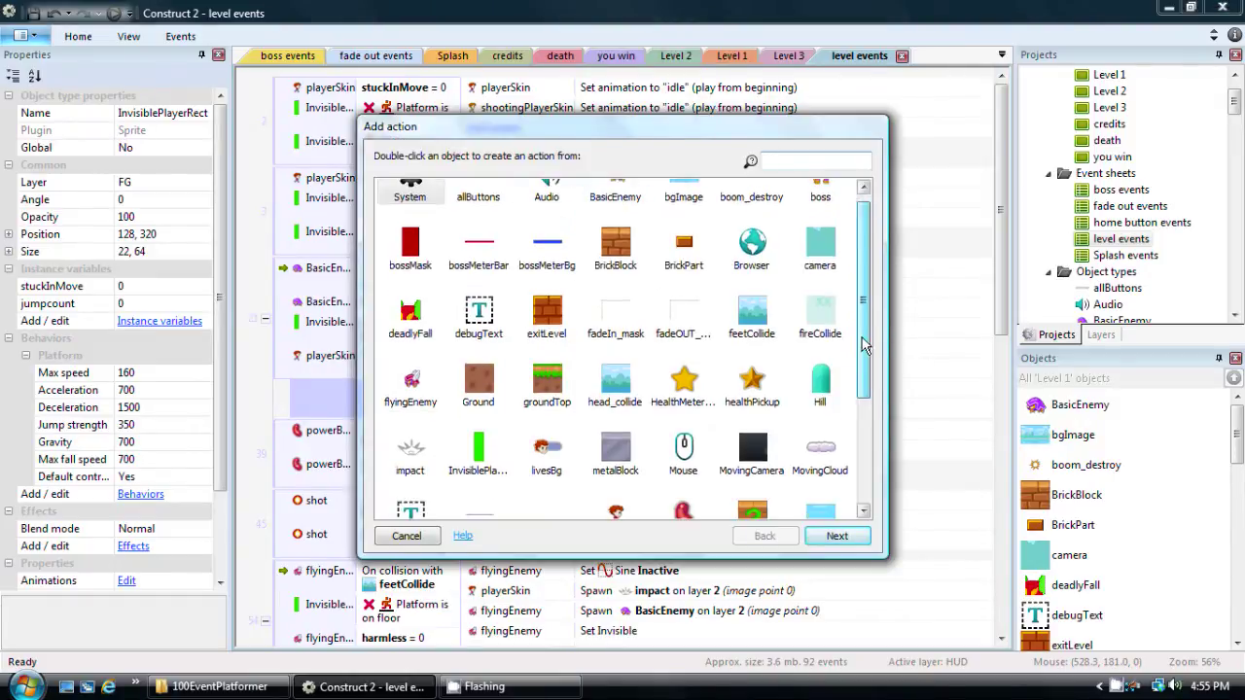
pyautogui.doubleClick(486, 303)
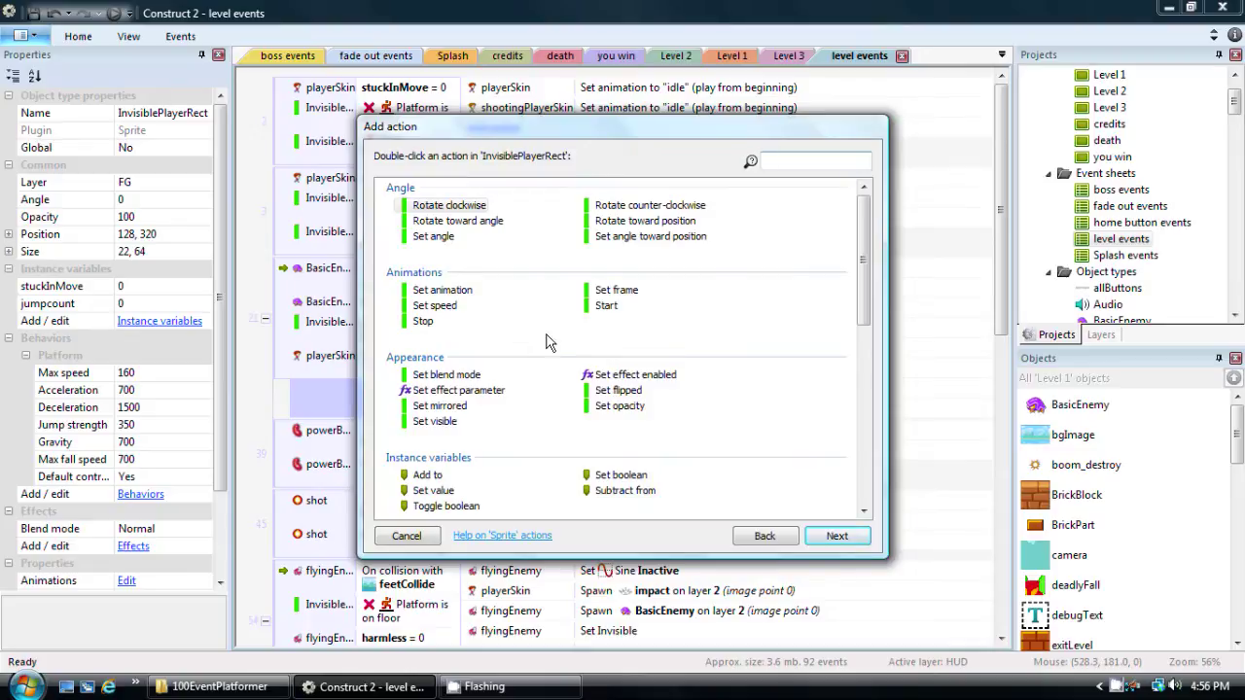
pyautogui.moveTo(867, 278); pyautogui.dragTo(871, 387)
pyautogui.scroll(3, 717, 370)
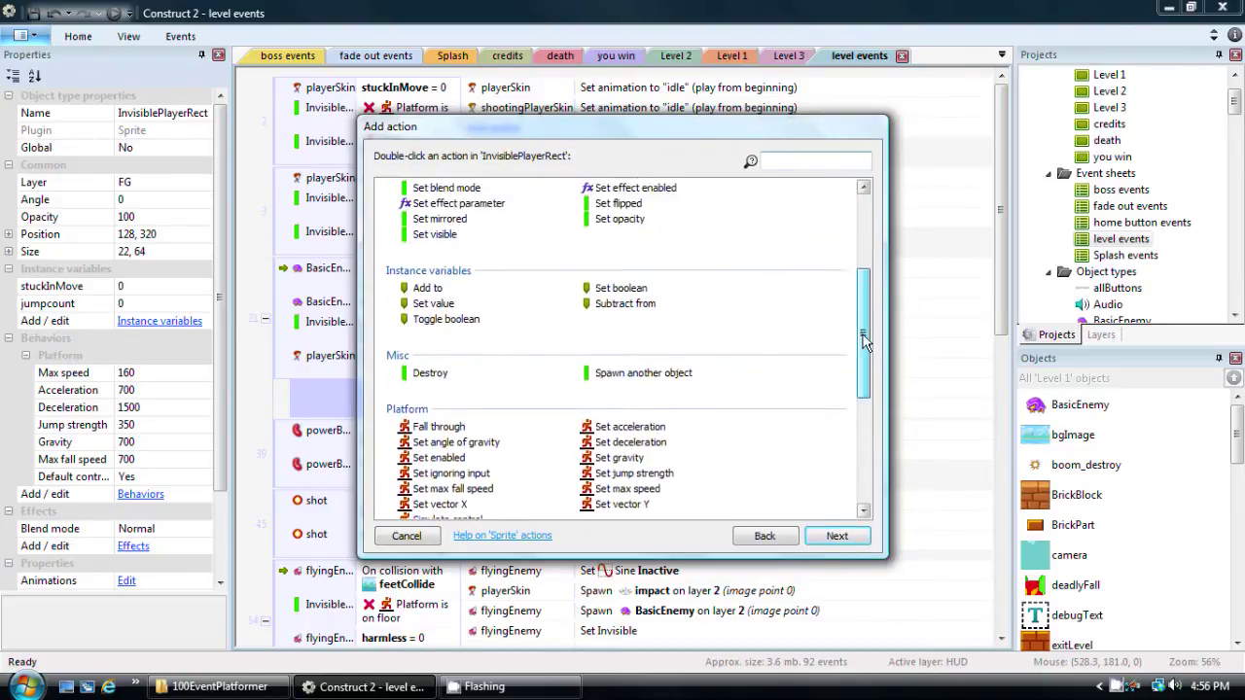
pyautogui.doubleClick(432, 337)
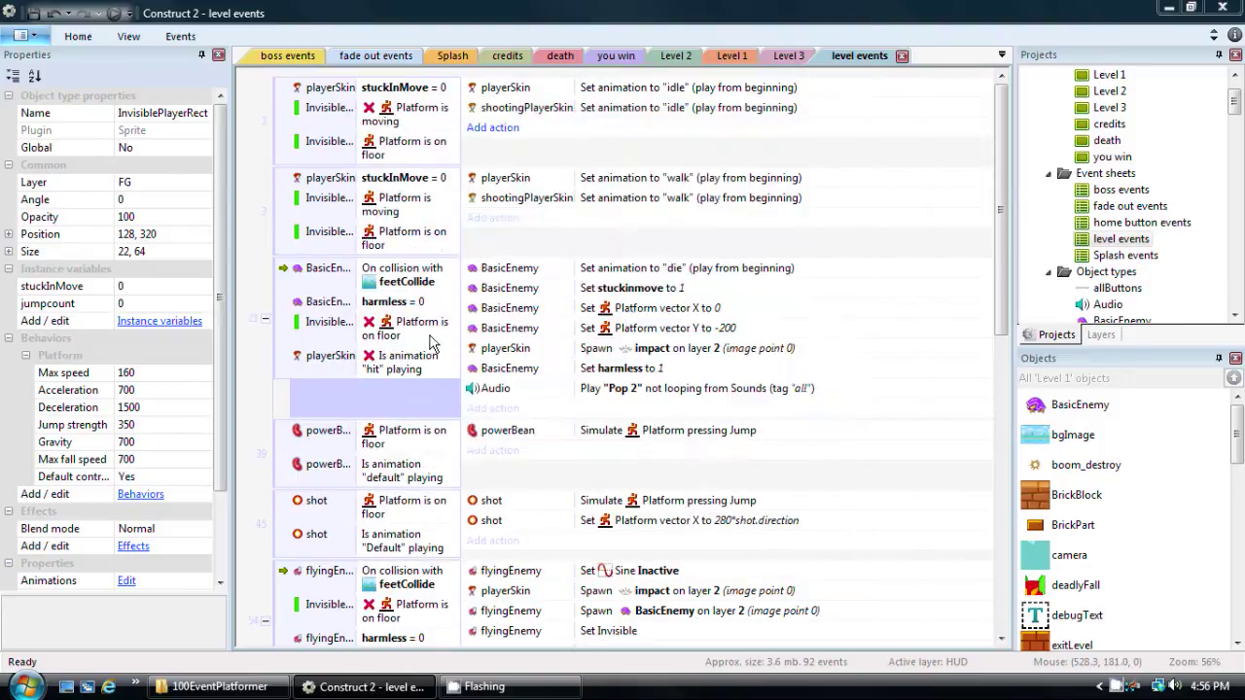
pyautogui.click(603, 327)
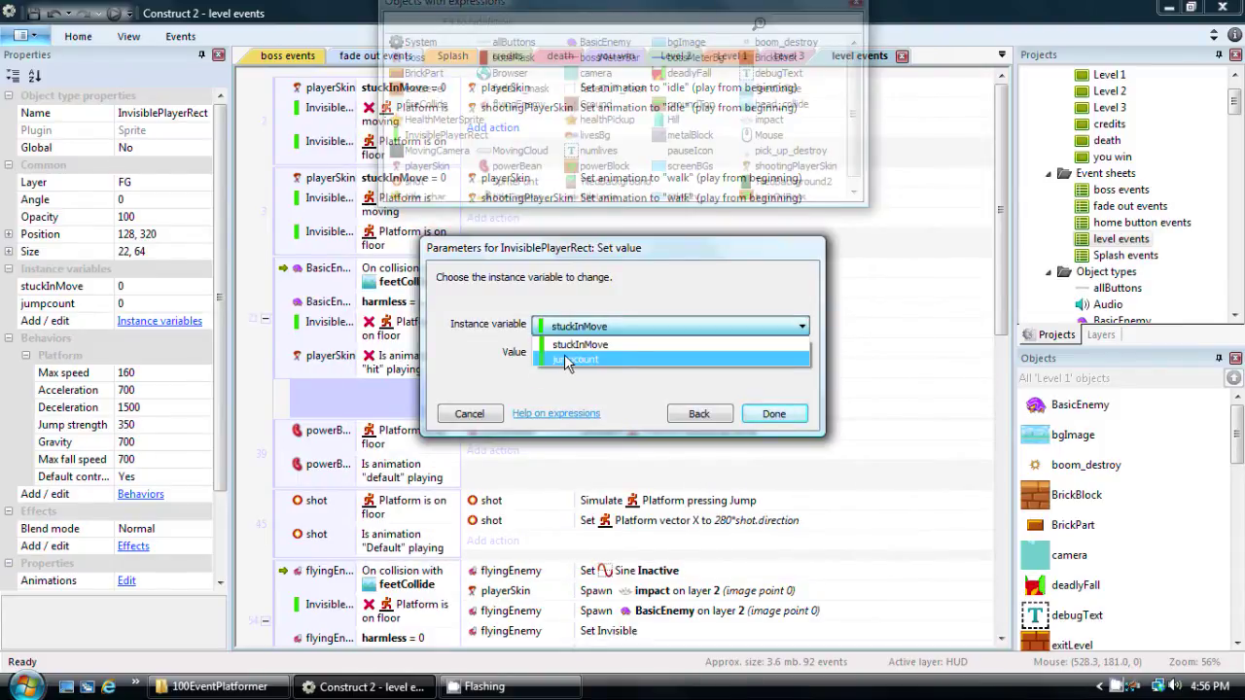
pyautogui.click(564, 354)
pyautogui.click(788, 414)
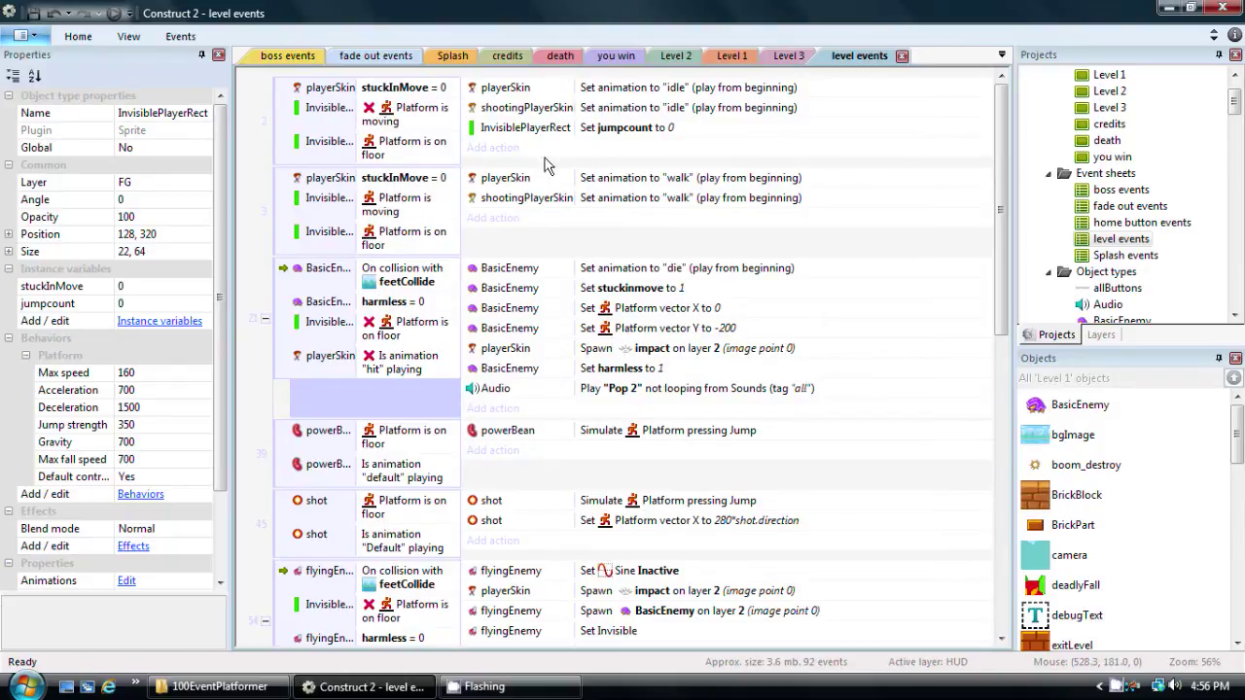
# Copy the InvisiblePlayerRect Set jumpcount to 0 action from the idle animation event into the walk animation event
pyautogui.click(506, 133)
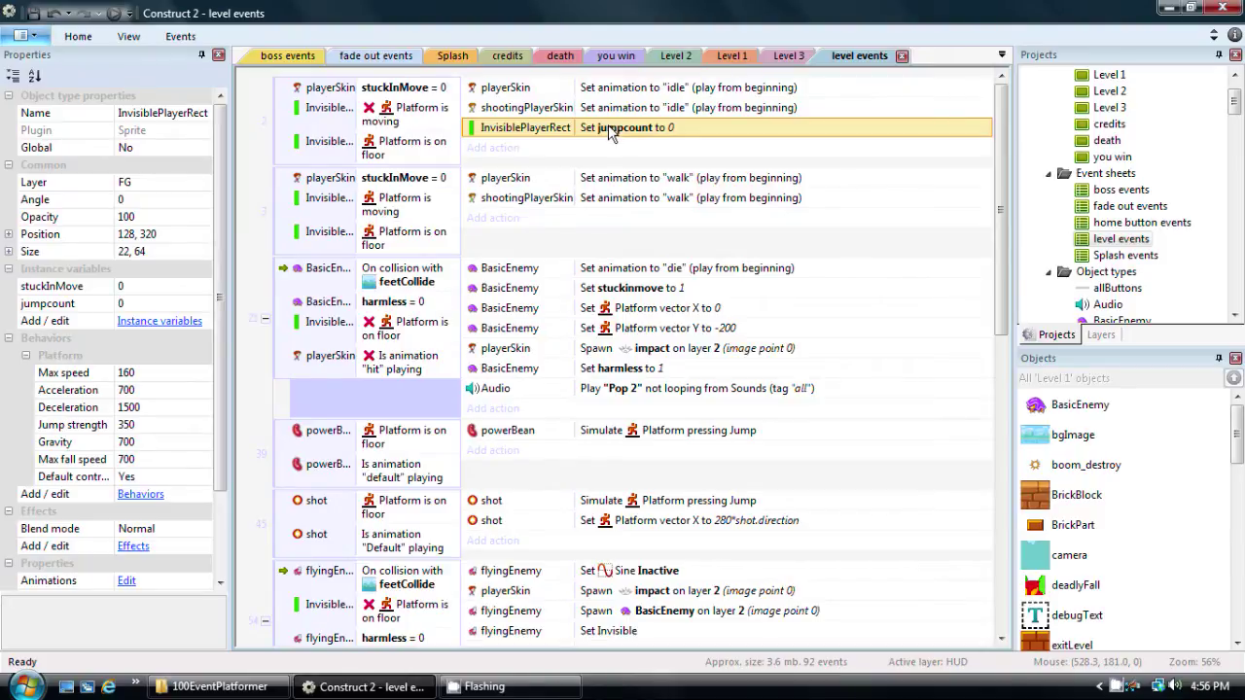
pyautogui.click(506, 200)
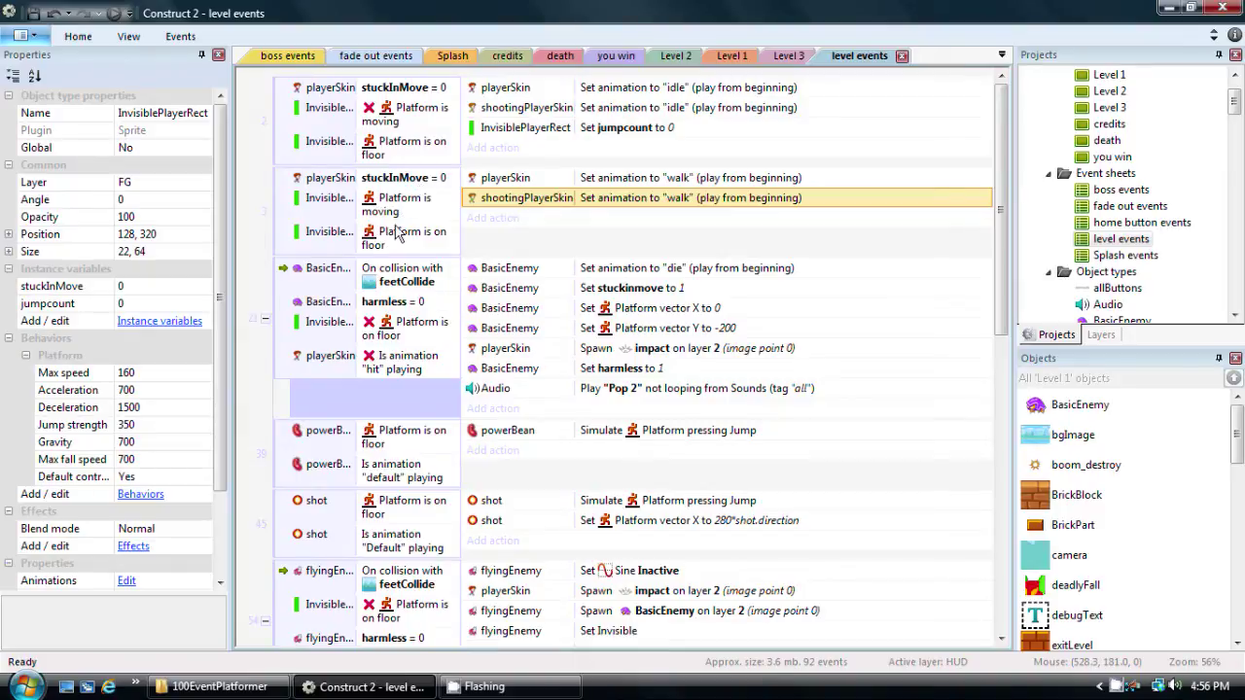
pyautogui.hotkey('ctrl', 'v')
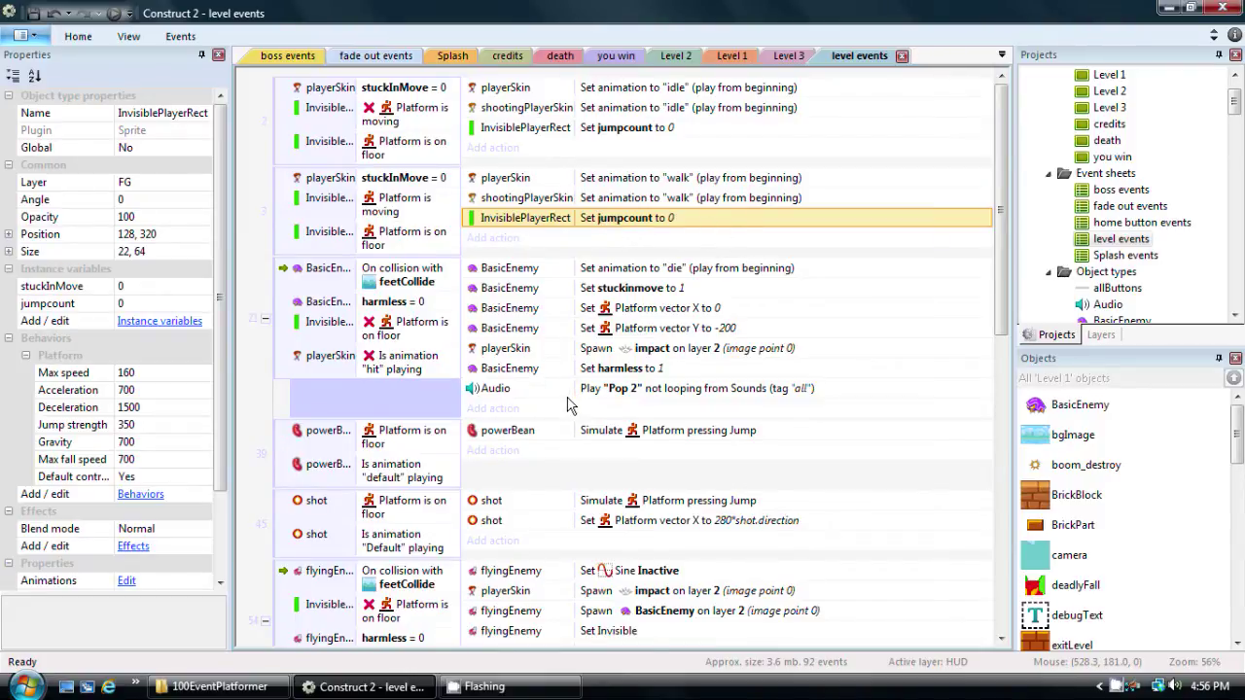
pyautogui.scroll(-3, 570, 403)
pyautogui.scroll(3, 341, 144)
# Preview the game in the browser and test double jumps from the ground and platforms while standing and moving left and right
pyautogui.click(115, 11)
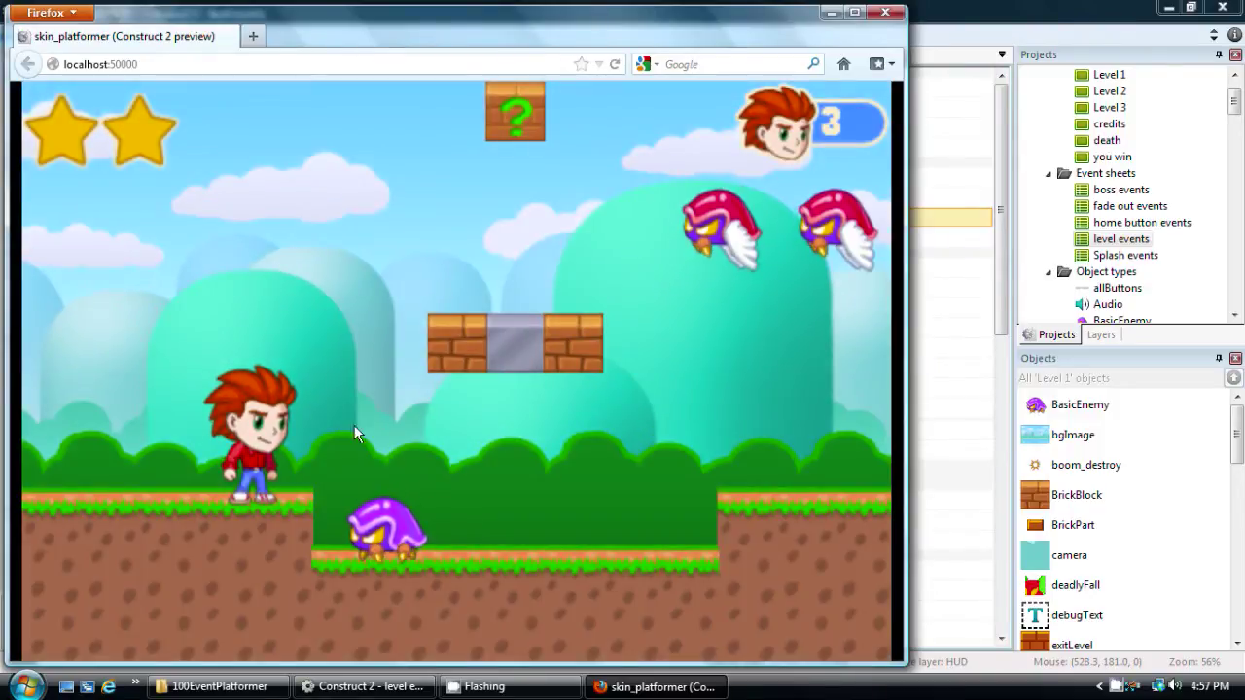
pyautogui.moveTo(593, 696)
pyautogui.press('Up')
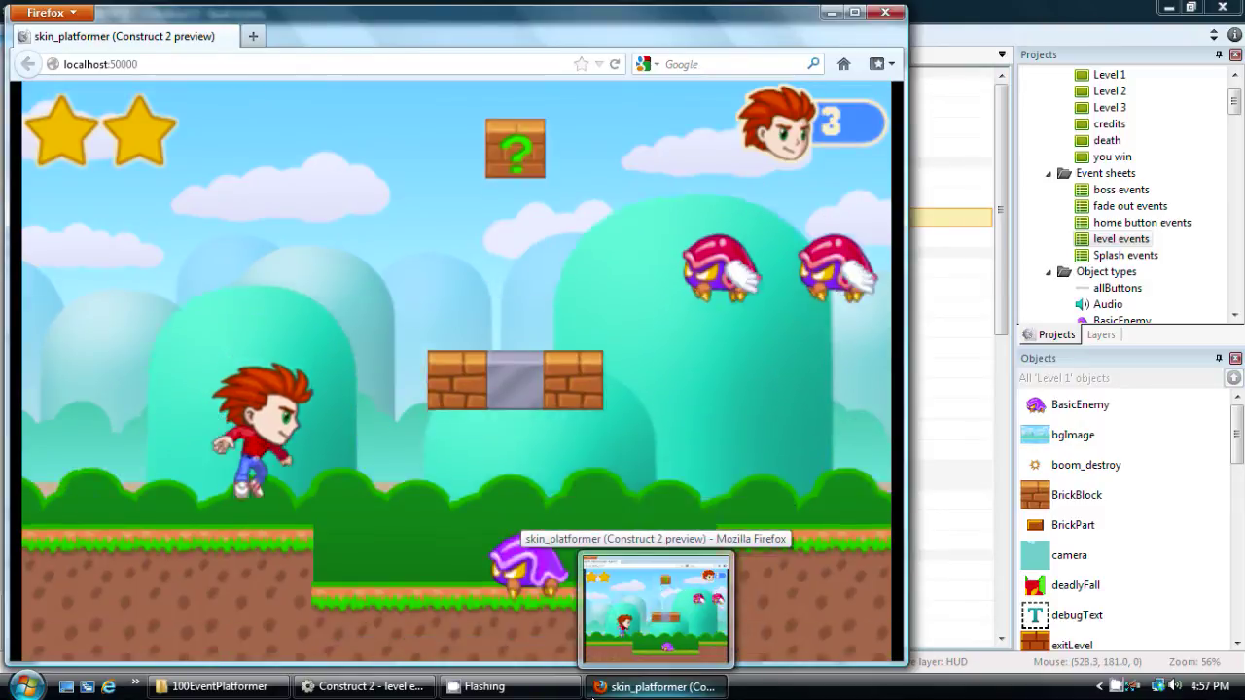
pyautogui.press('Up')
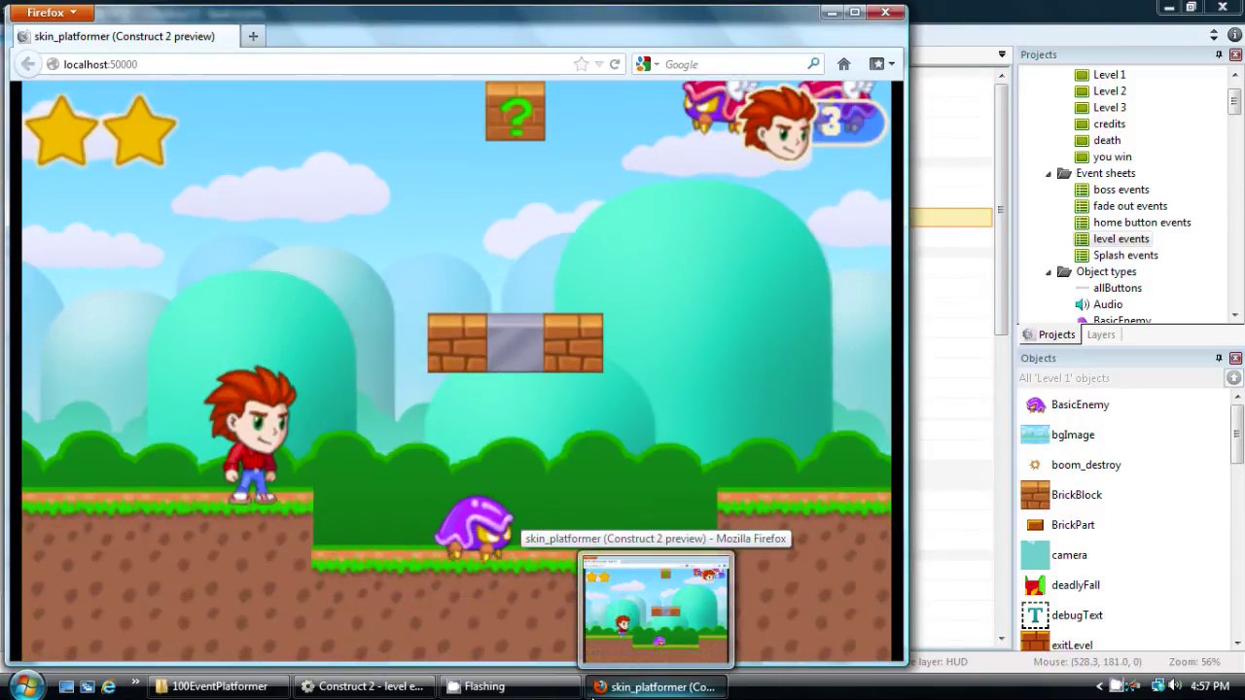
pyautogui.press('Left')
pyautogui.press('Right')
pyautogui.press('Up')
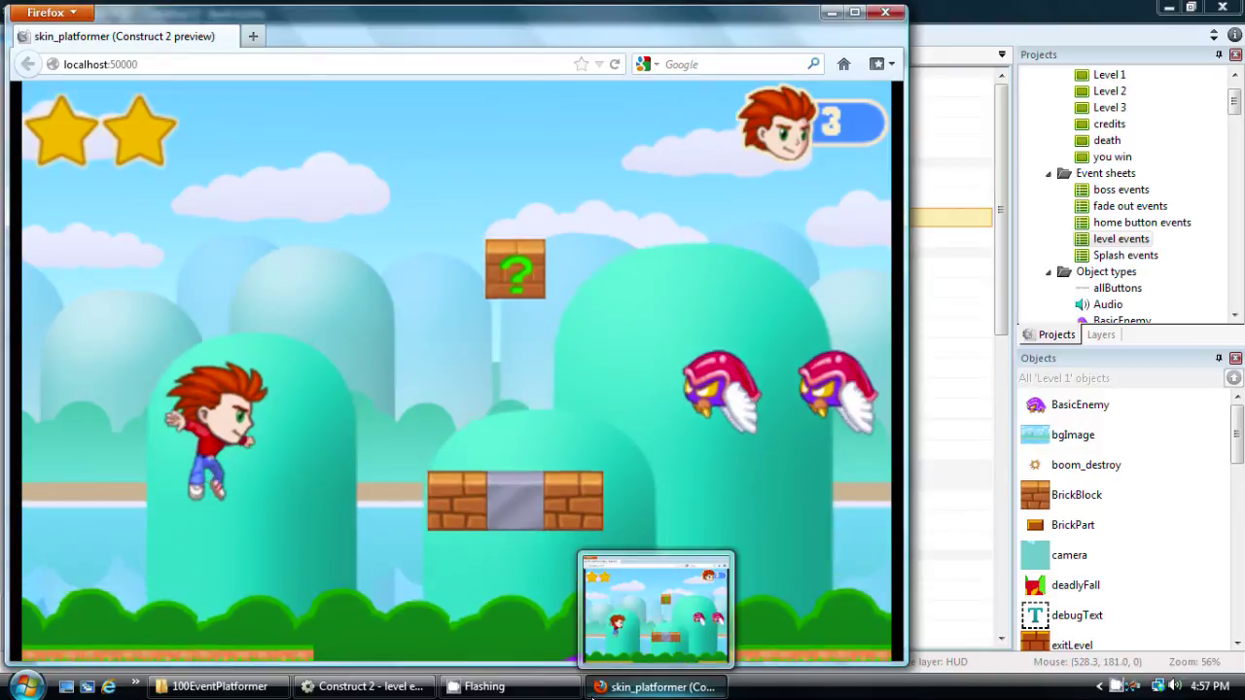
pyautogui.press('Up')
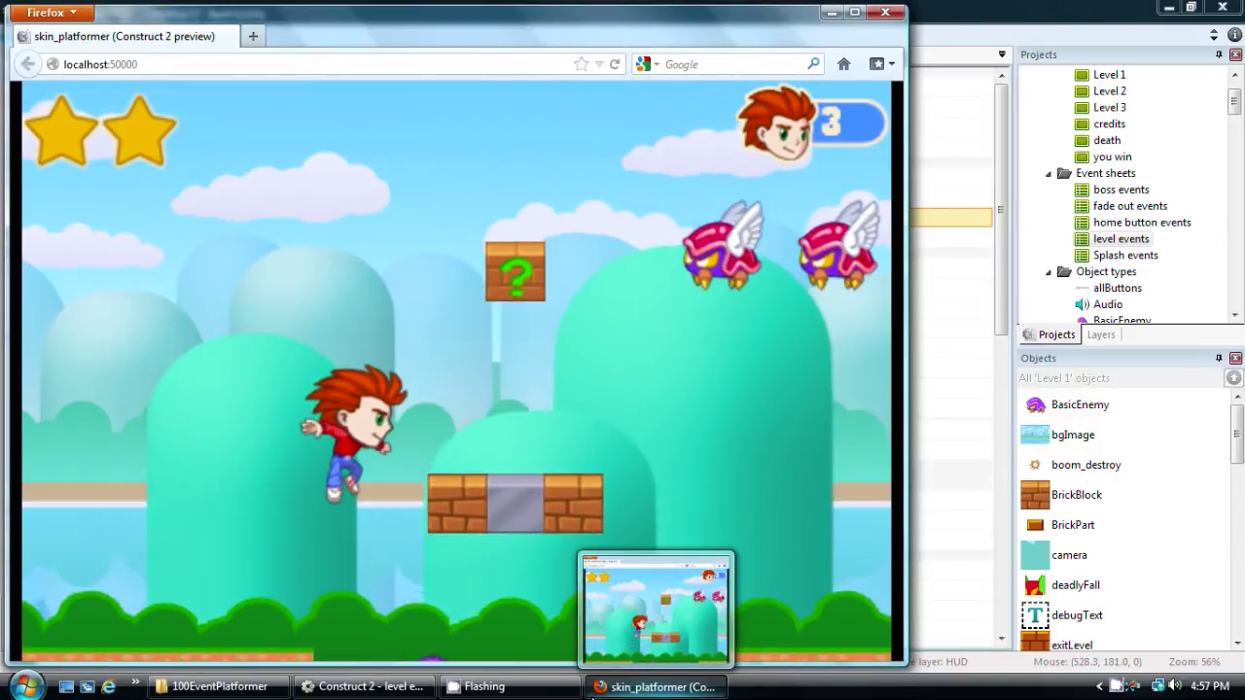
pyautogui.press('Up')
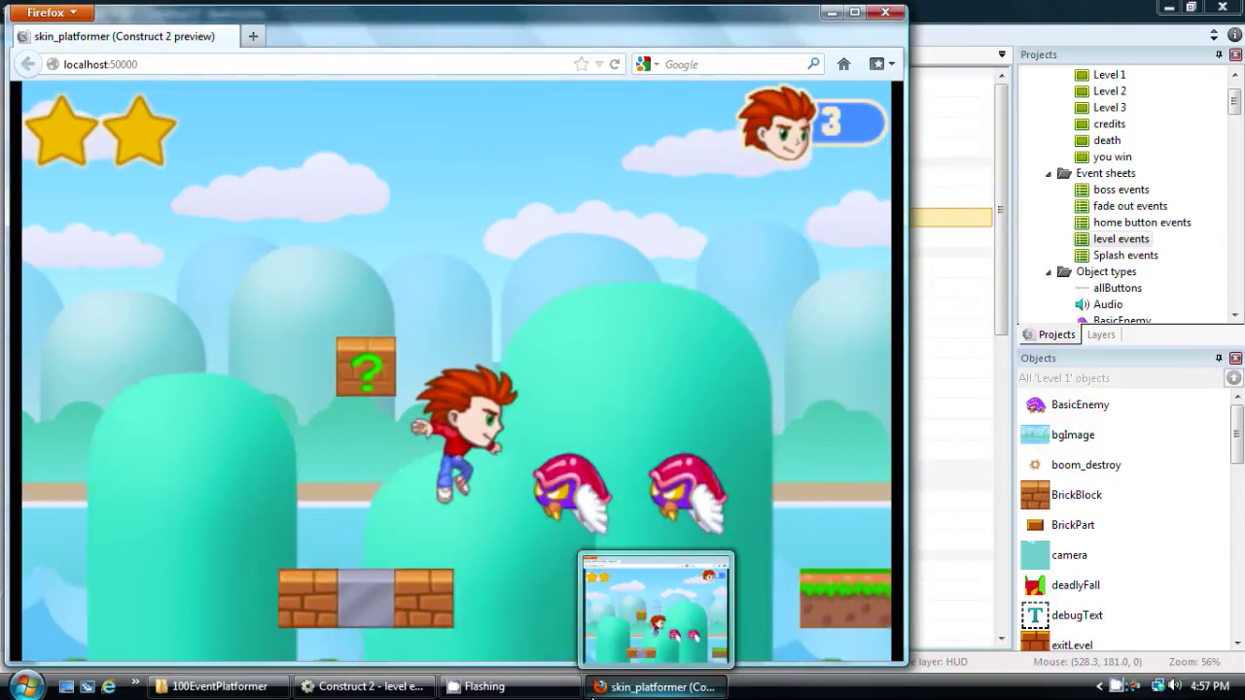
pyautogui.press('Right')
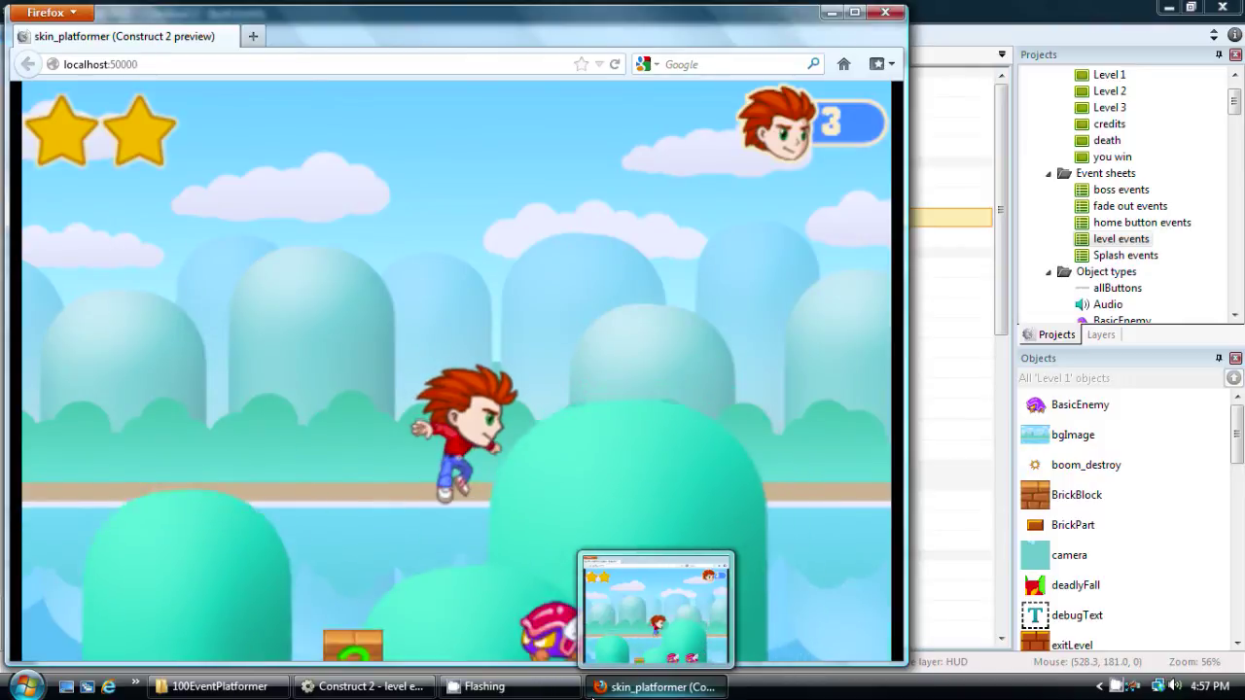
pyautogui.press('Right')
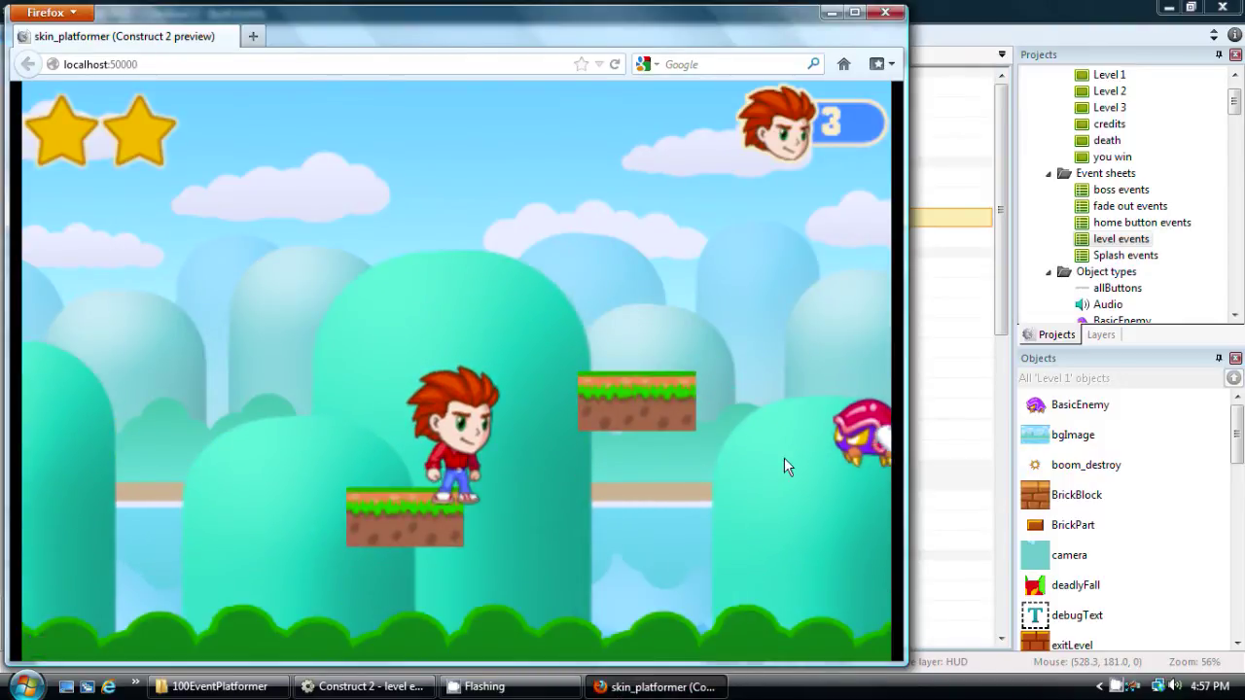
pyautogui.press('Up')
pyautogui.press('Right')
pyautogui.press('Up')
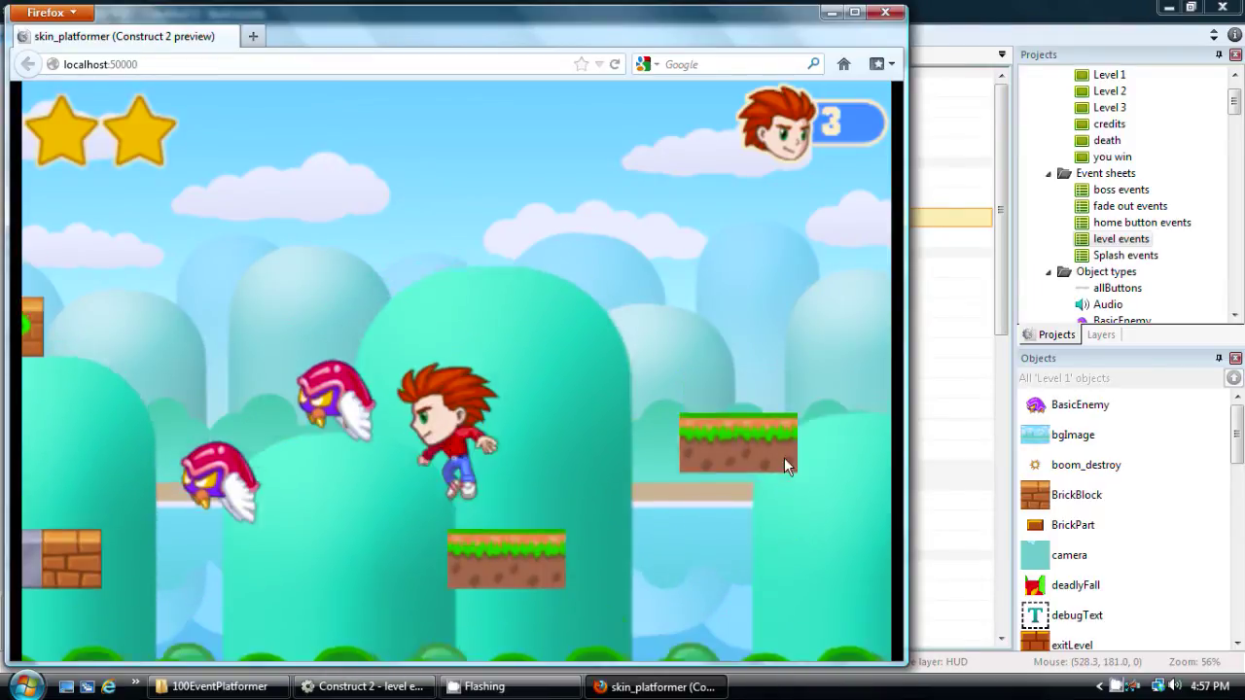
pyautogui.press('Up')
pyautogui.press('Left')
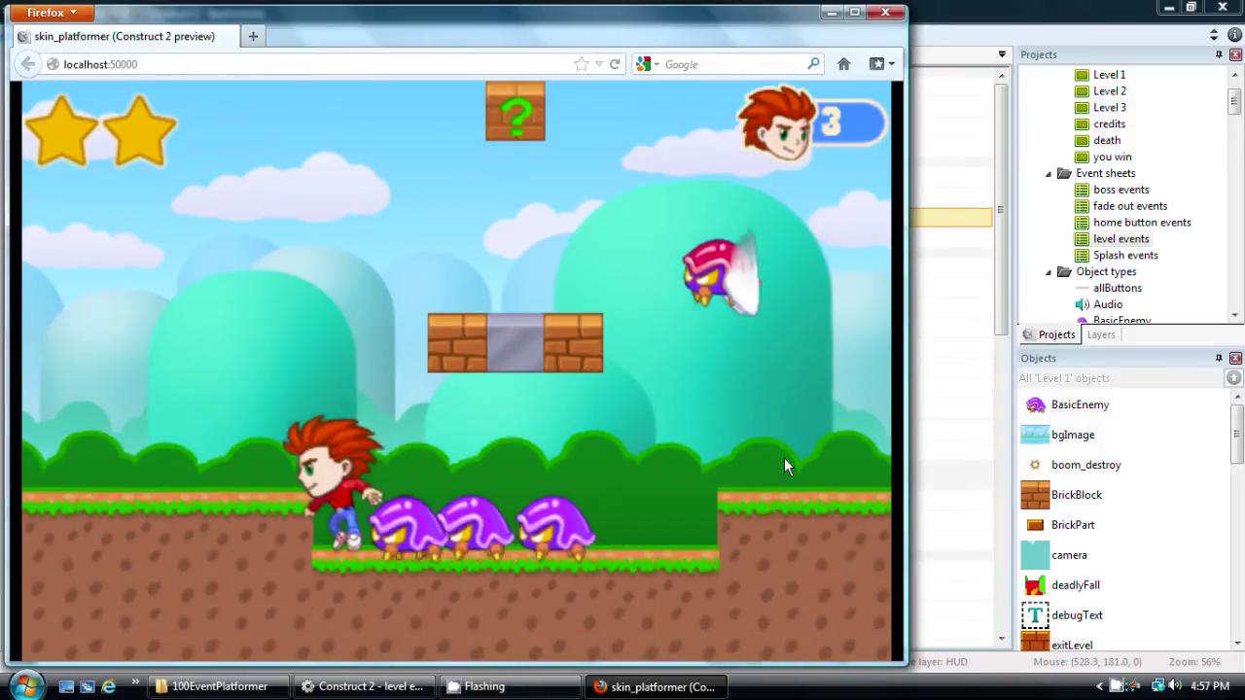
pyautogui.press('Up')
pyautogui.press('Up')
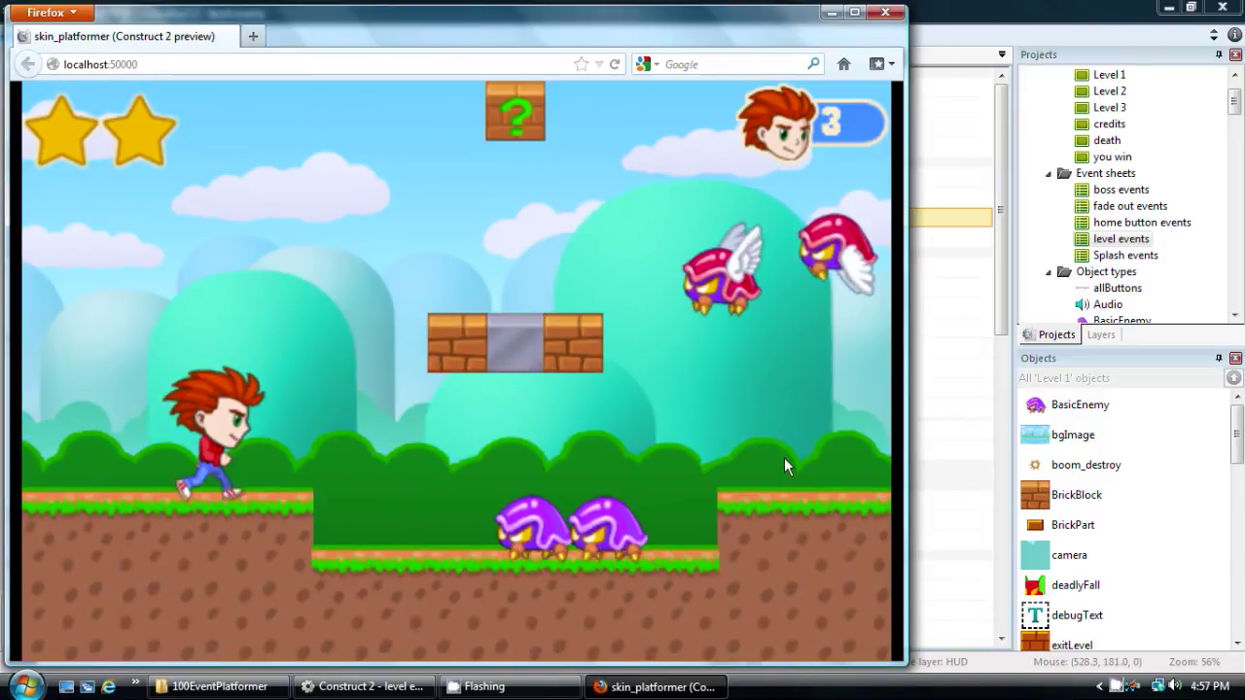
pyautogui.press('Right')
pyautogui.press('Up')
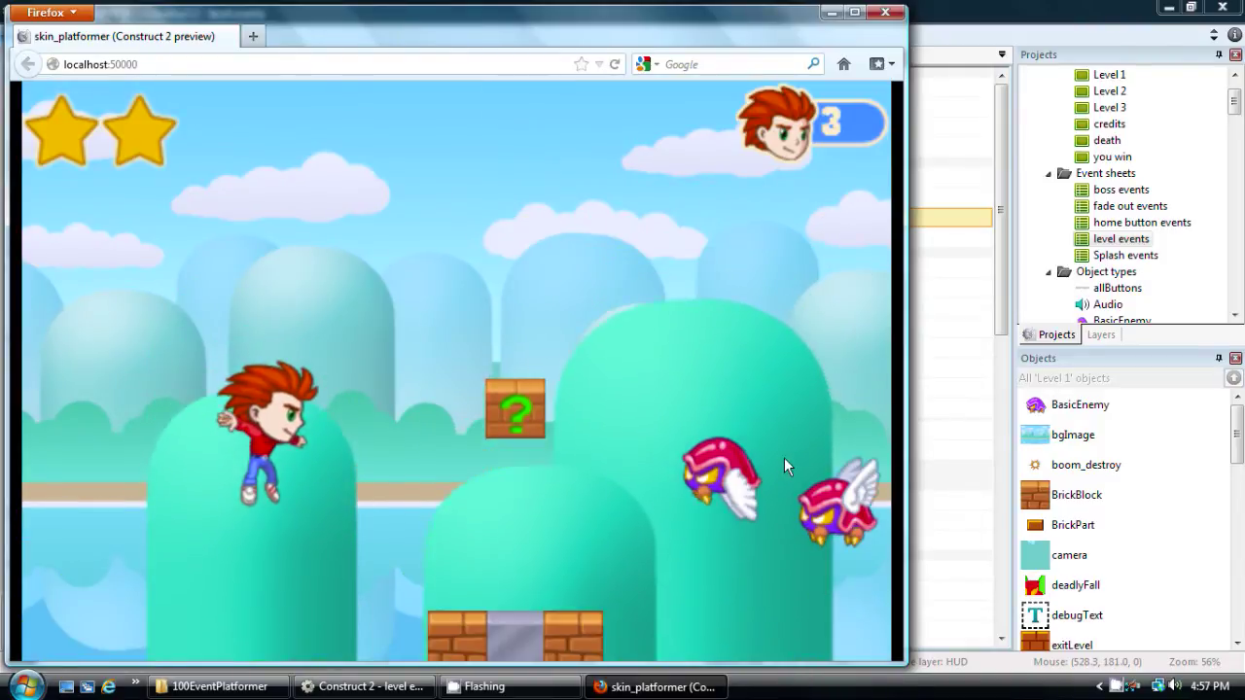
pyautogui.press('Right')
pyautogui.press('Up')
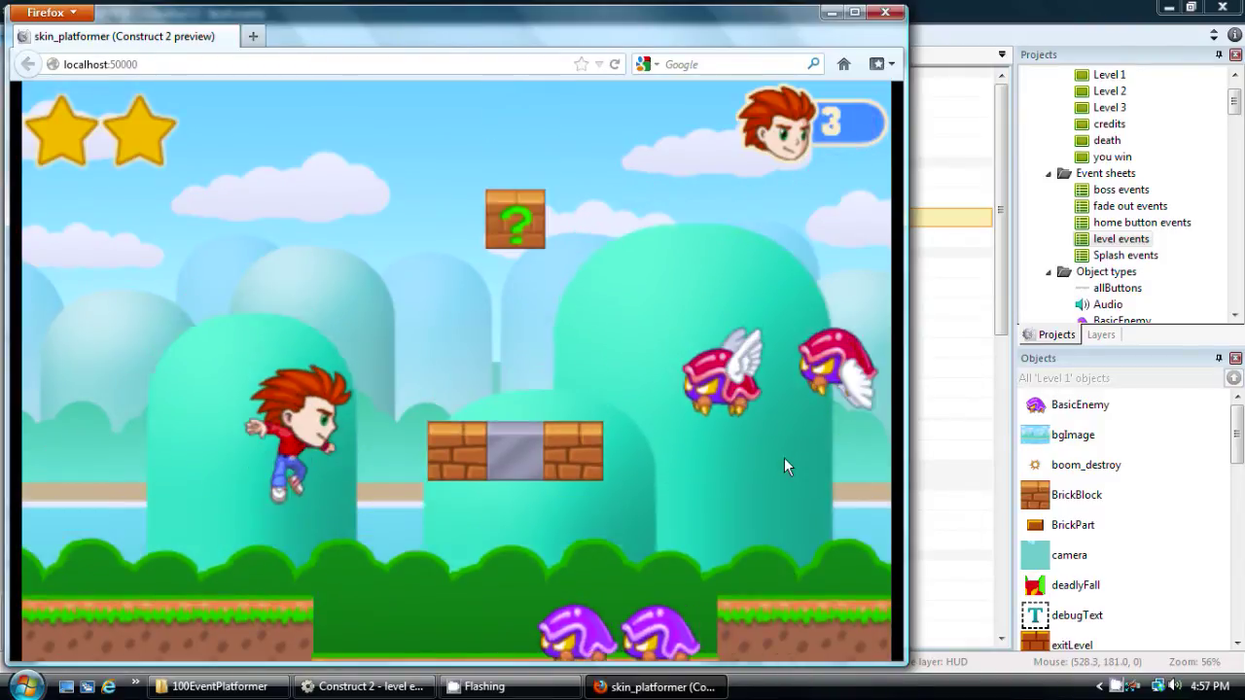
pyautogui.press('Left')
pyautogui.press('Right')
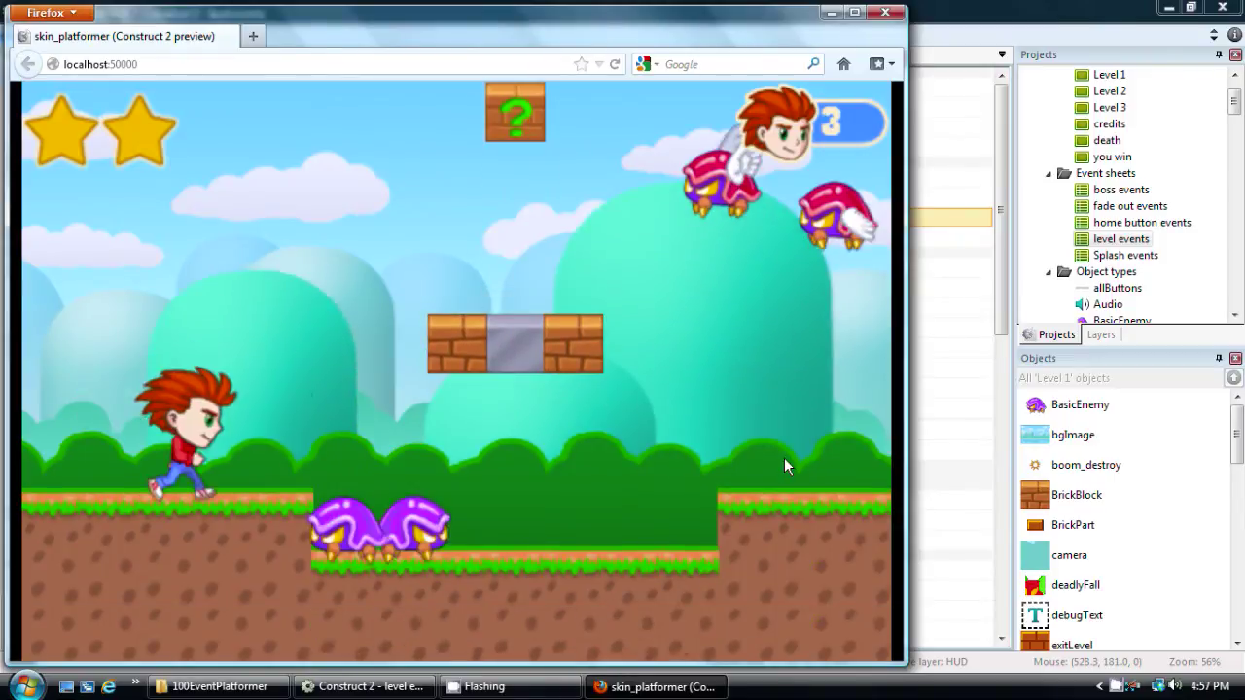
# Test single and double jumps from the ledge beside the pit in the running preview, walking right and left in between
pyautogui.press('Right')
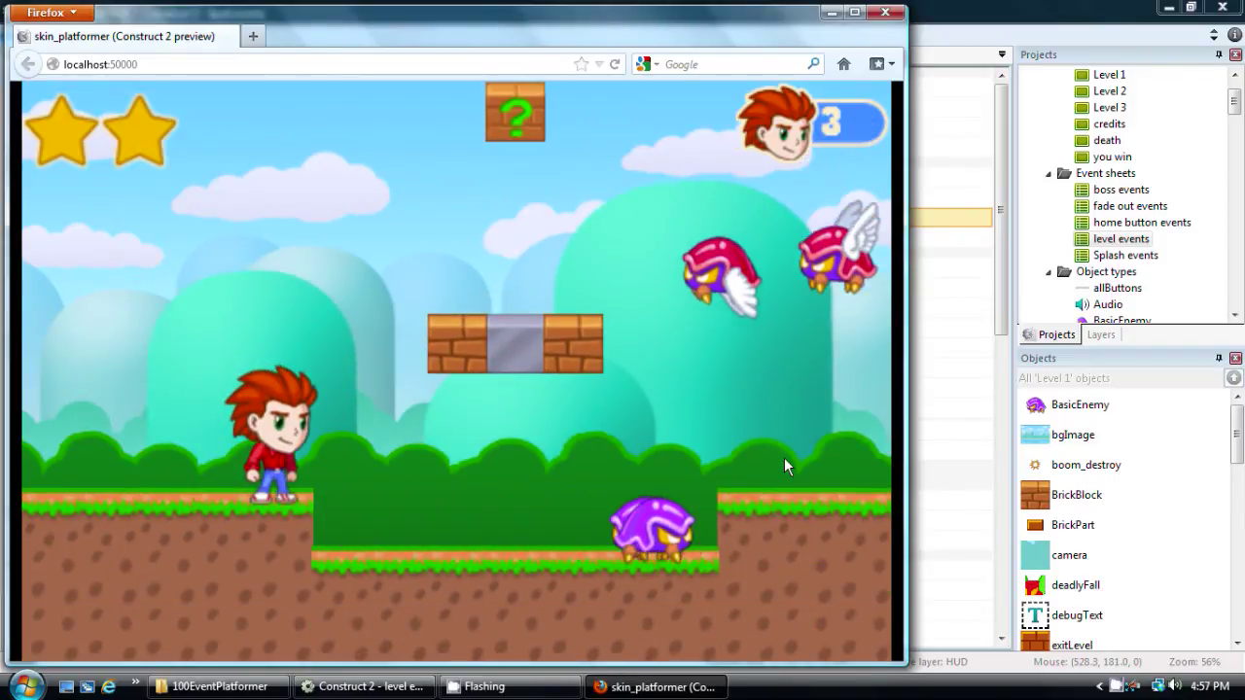
pyautogui.press('Up')
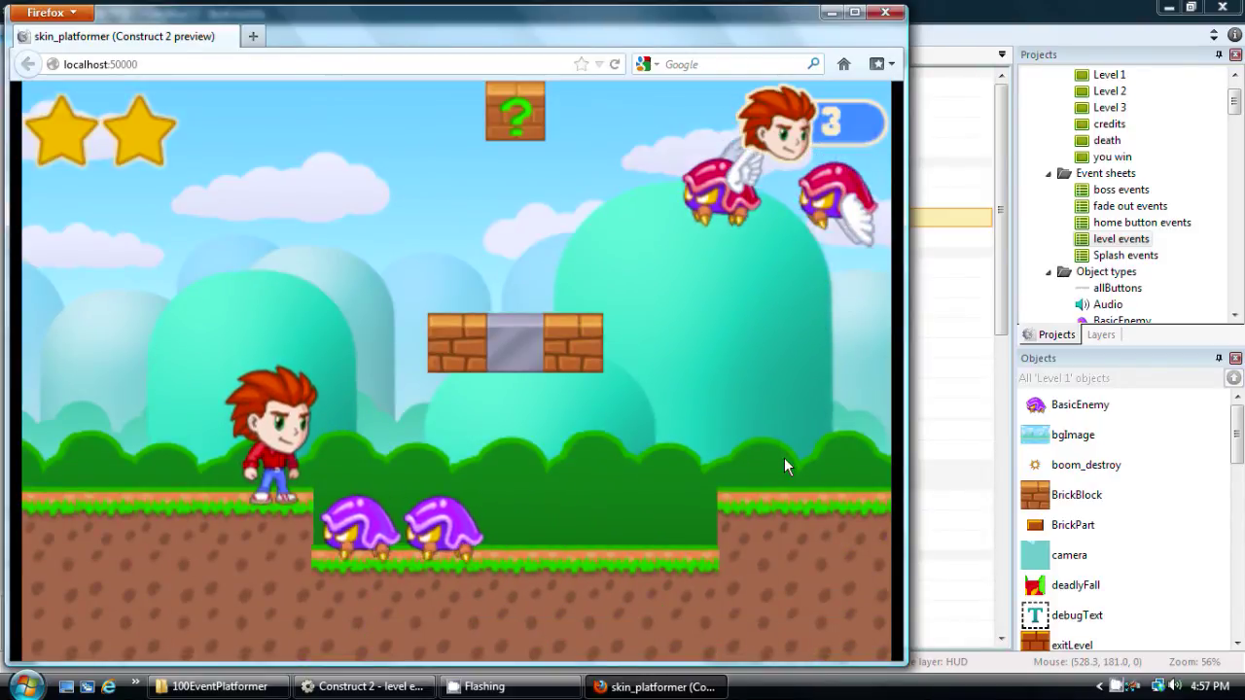
pyautogui.press('Up')
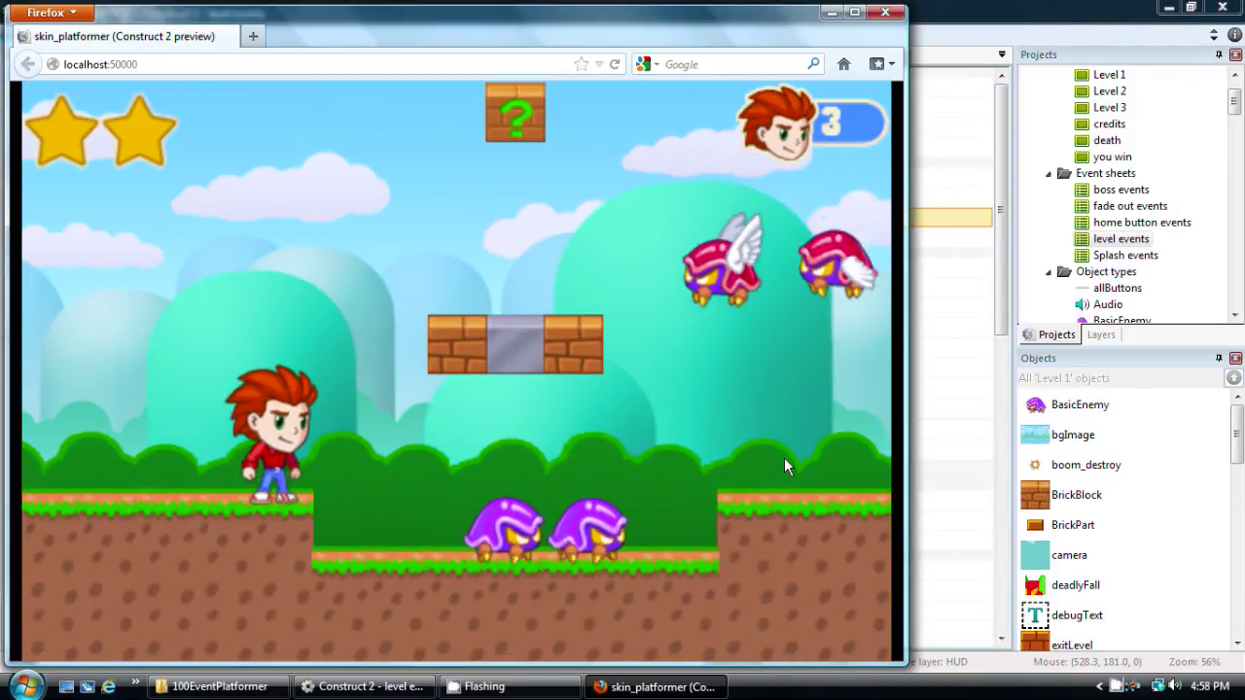
pyautogui.press('Up')
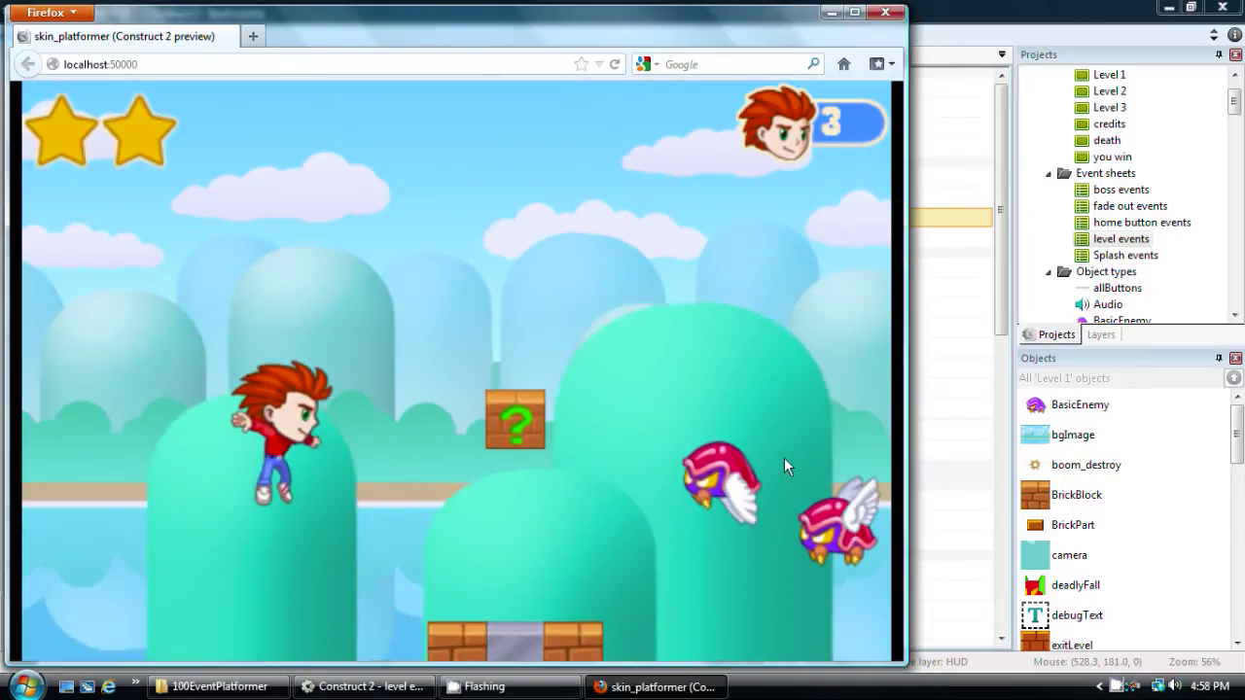
pyautogui.press('Up')
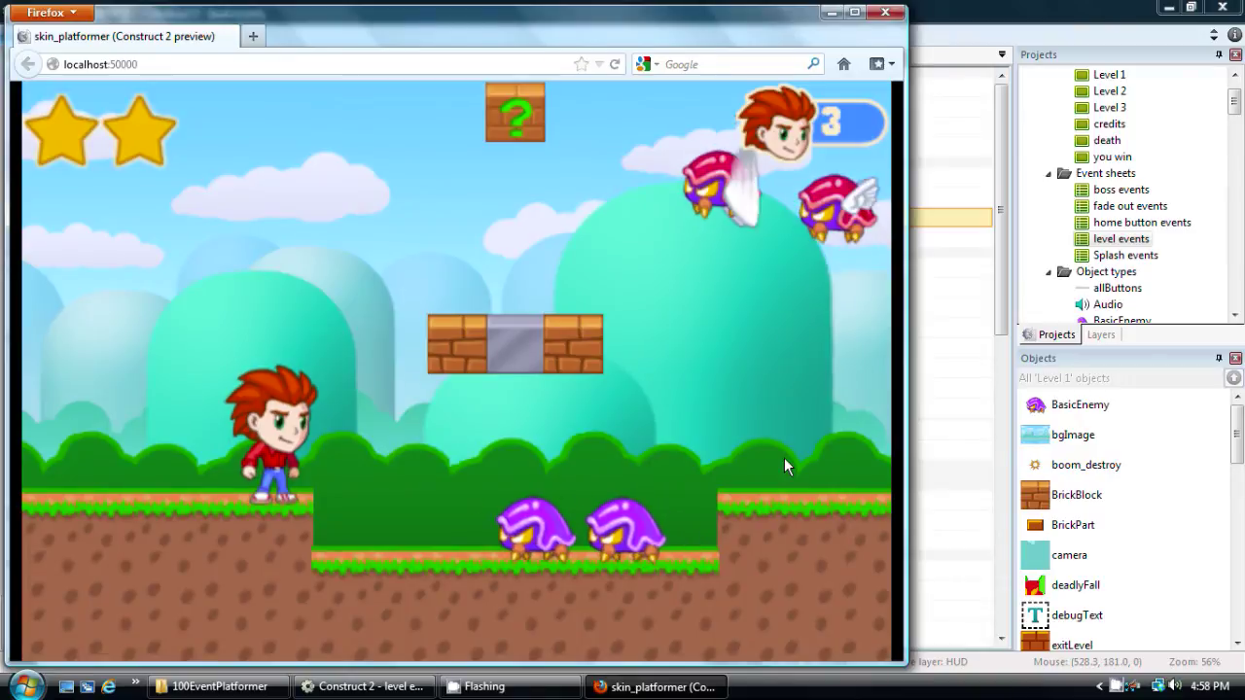
pyautogui.press('Up')
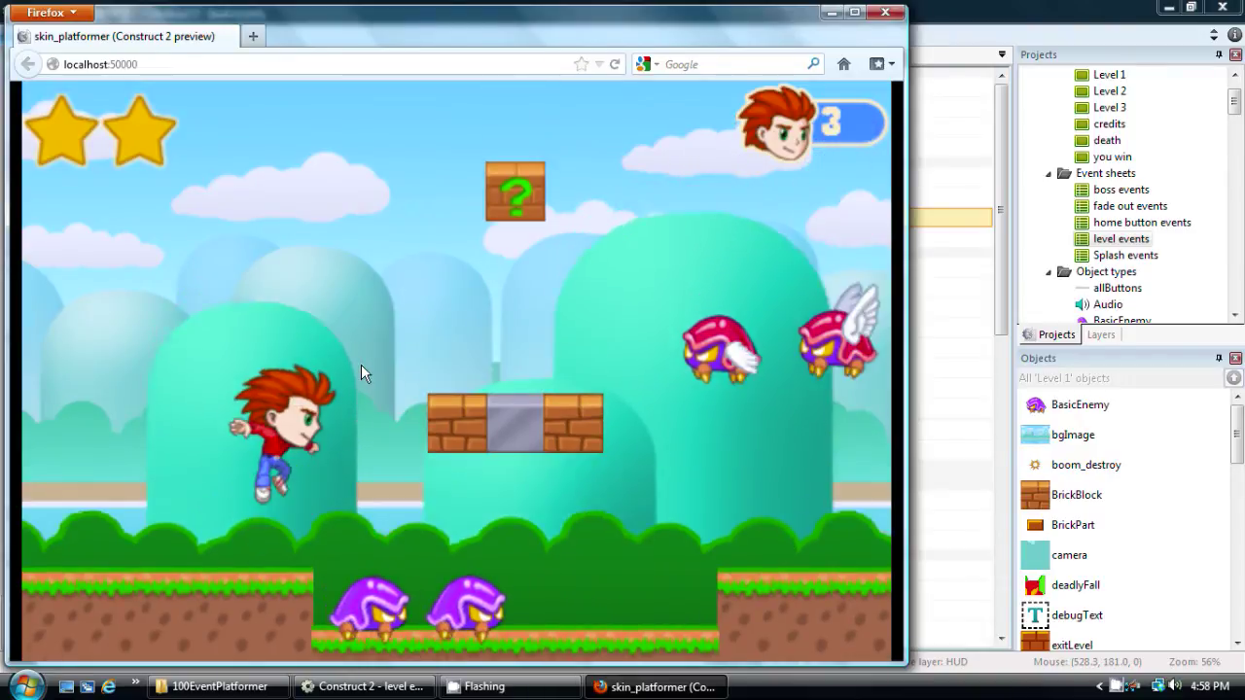
pyautogui.press('Left')
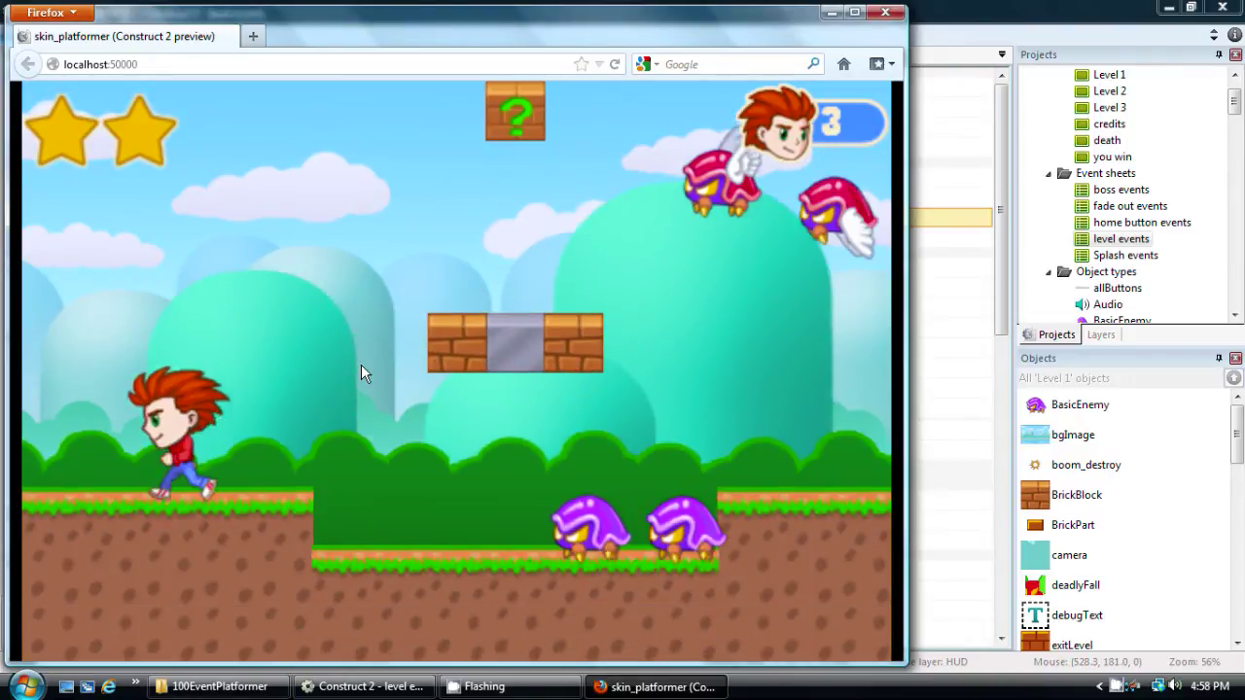
pyautogui.press('Right')
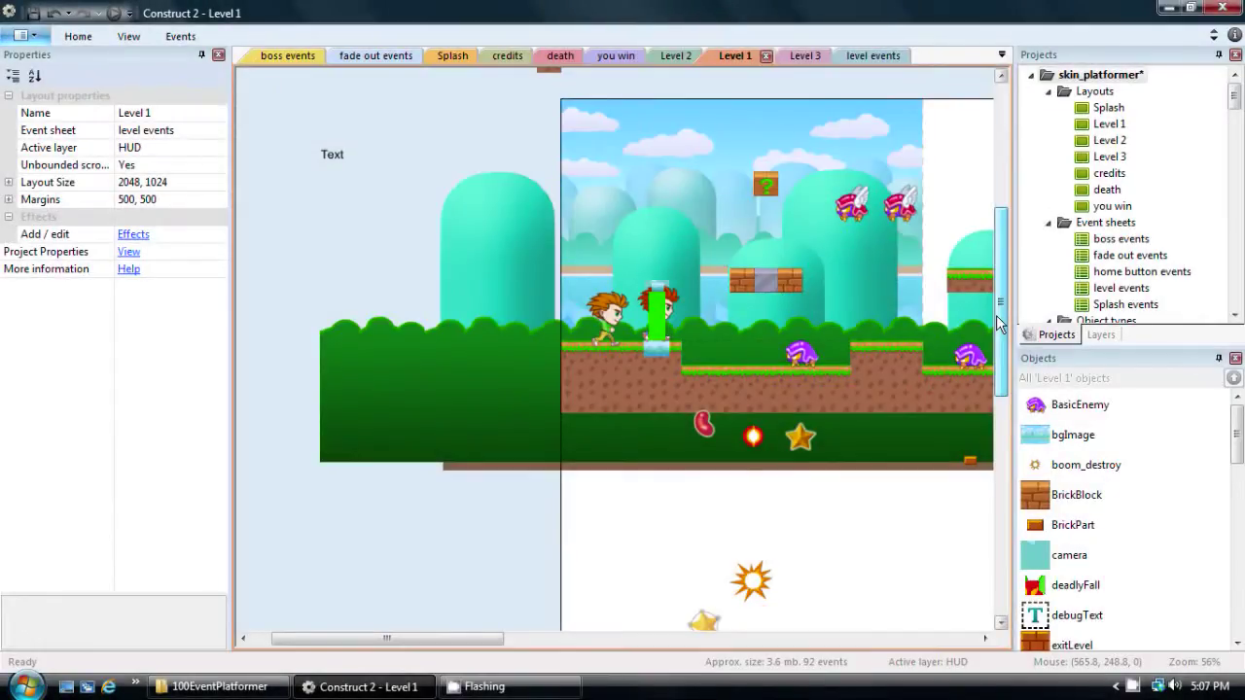
# Make FG the active layer of the Level 1 layout
pyautogui.moveTo(997, 321)
pyautogui.mouseDown()
pyautogui.moveTo(994, 352)
pyautogui.moveTo(983, 321)
pyautogui.mouseUp()
pyautogui.scroll(-1, 980, 313)
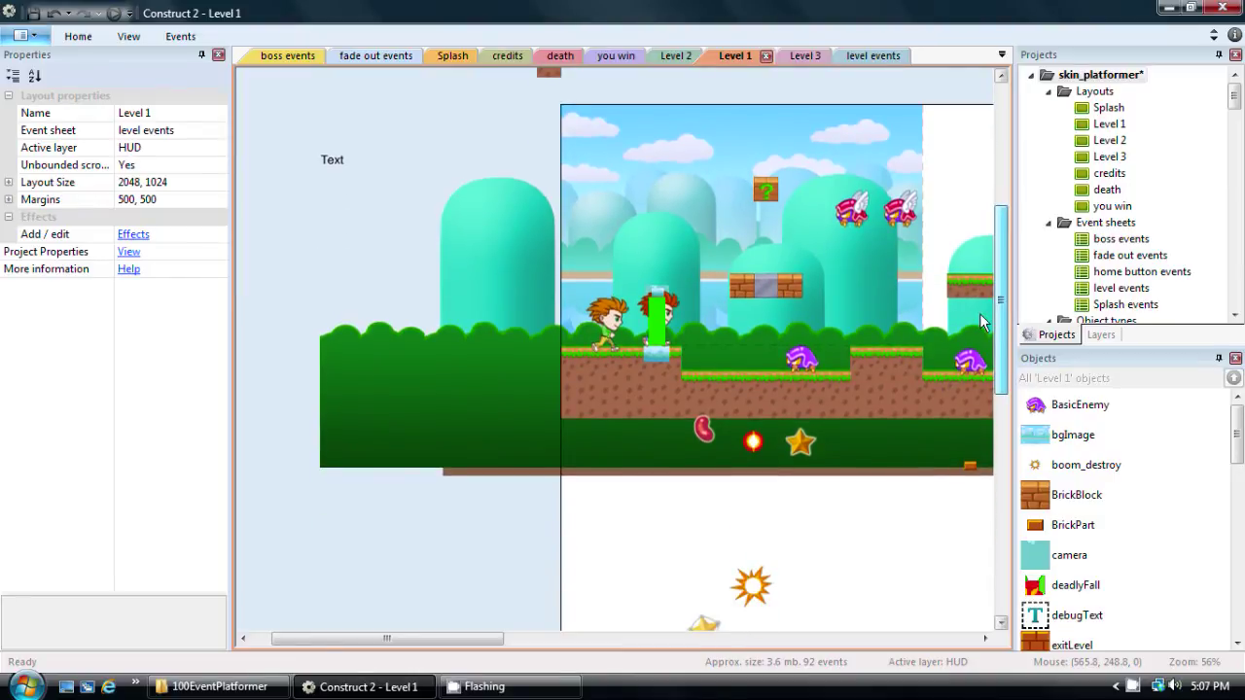
pyautogui.scroll(-1, 990, 334)
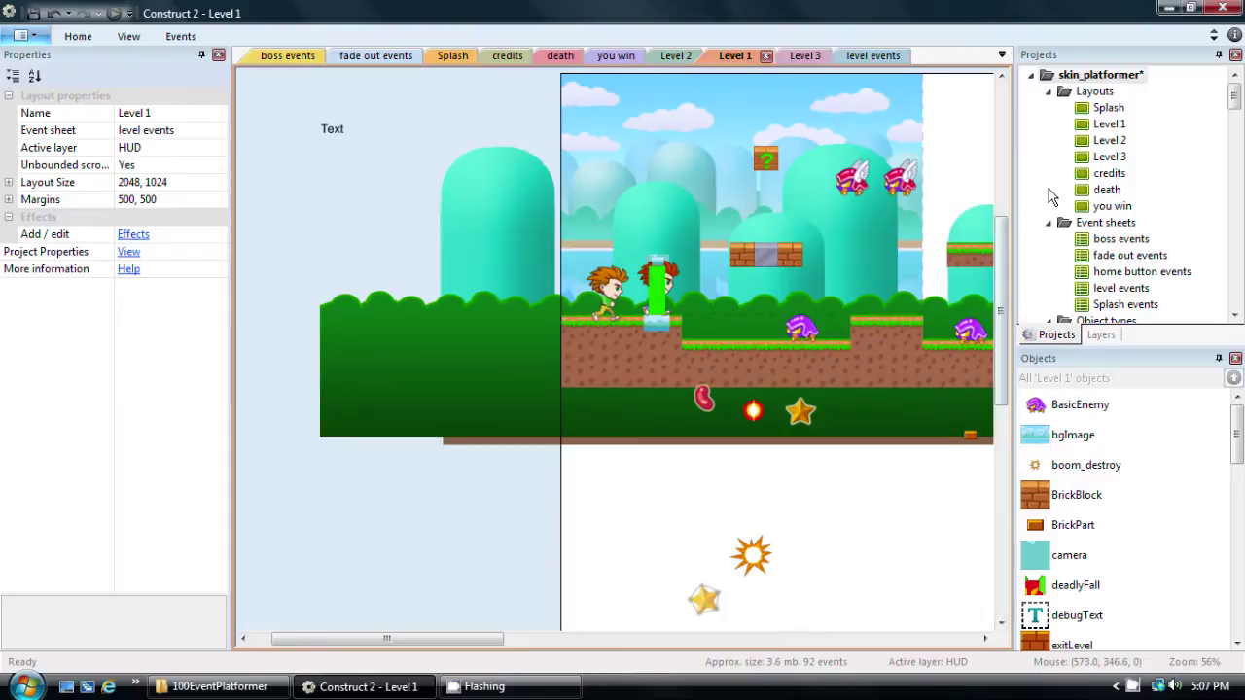
pyautogui.click(1105, 336)
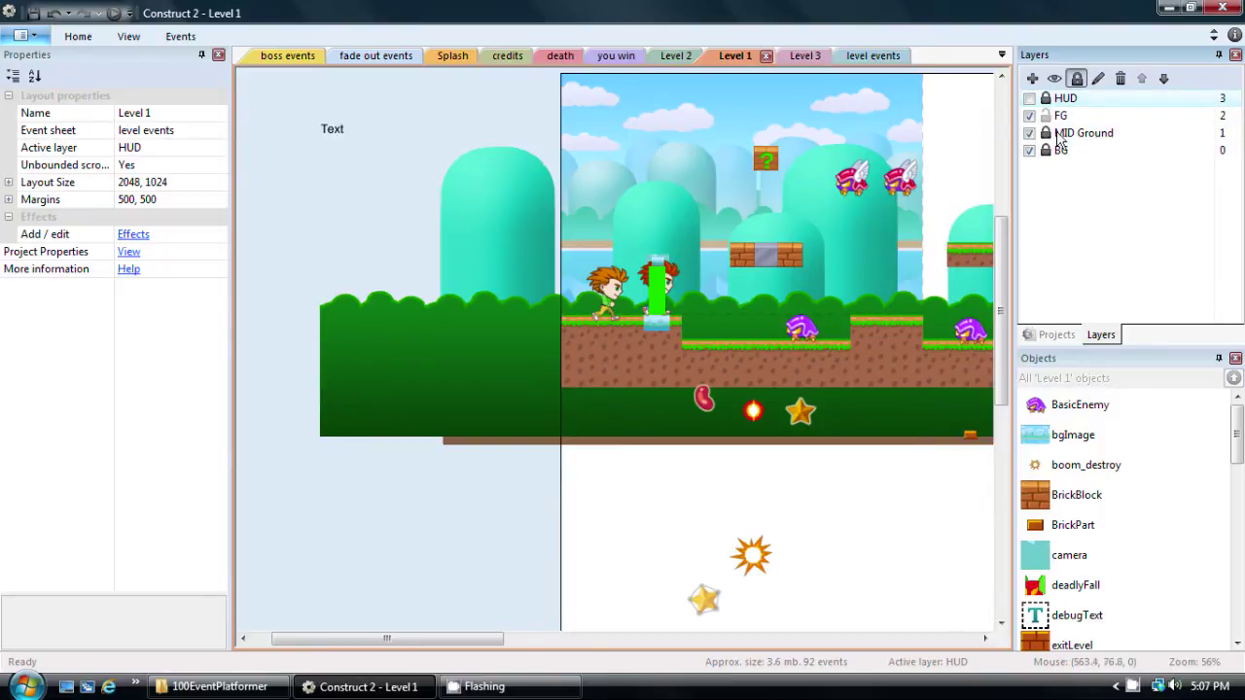
pyautogui.click(1062, 117)
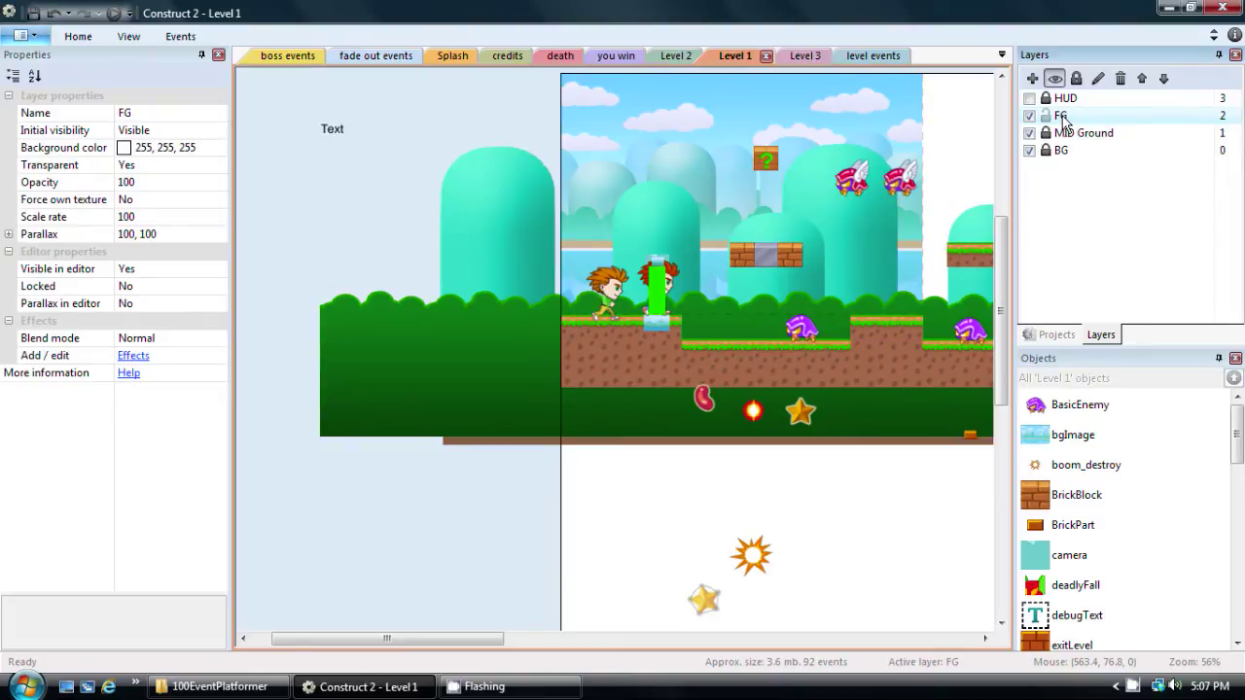
# Insert a new Sprite object on the FG layer, placing it below the ground near the layout's edge
pyautogui.doubleClick(532, 483)
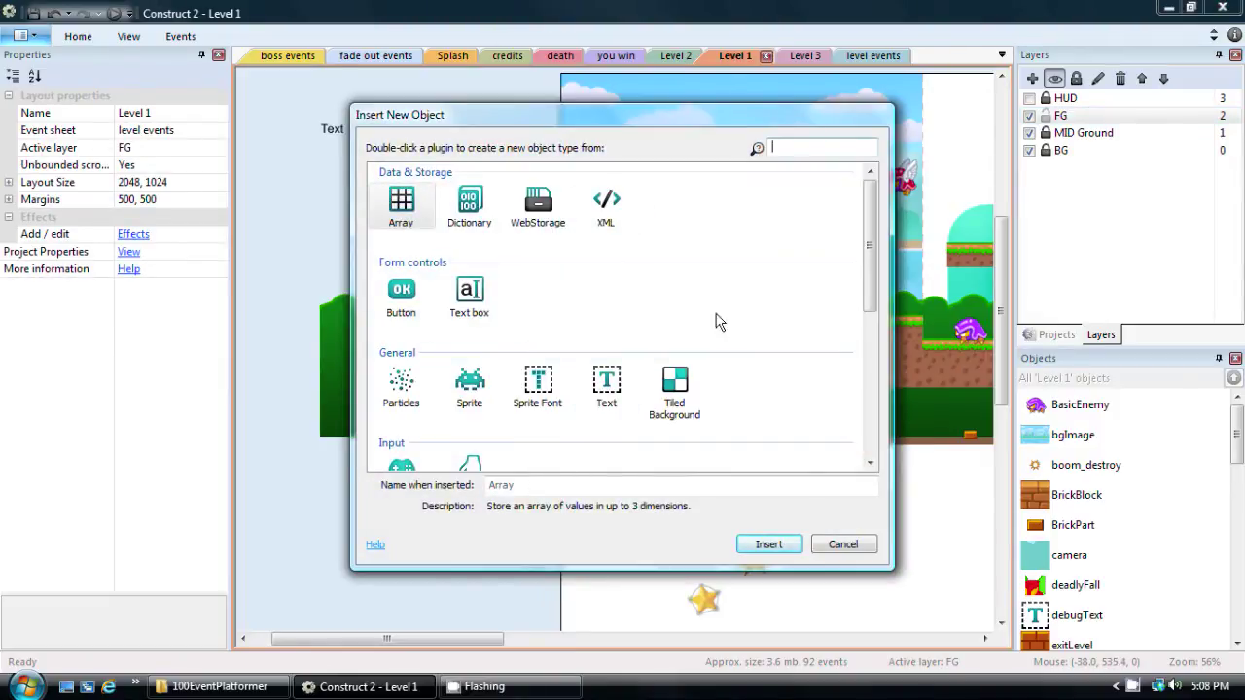
pyautogui.moveTo(869, 242); pyautogui.dragTo(869, 260)
pyautogui.click(459, 349)
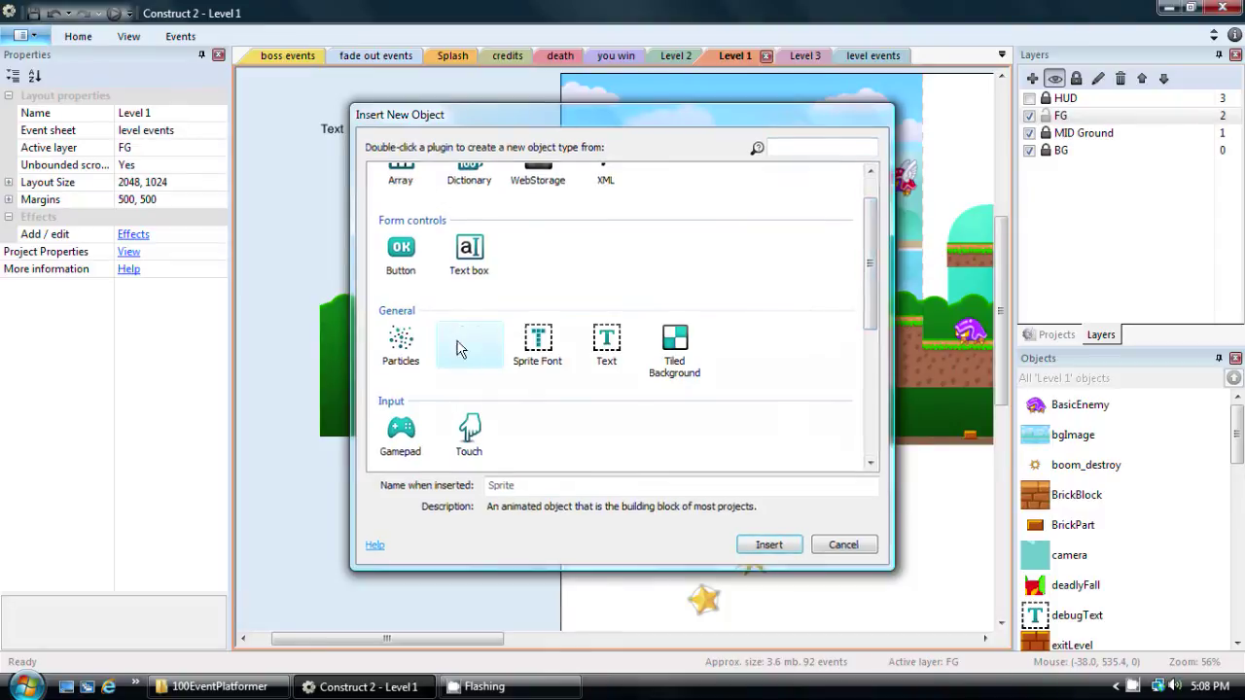
pyautogui.doubleClick(459, 348)
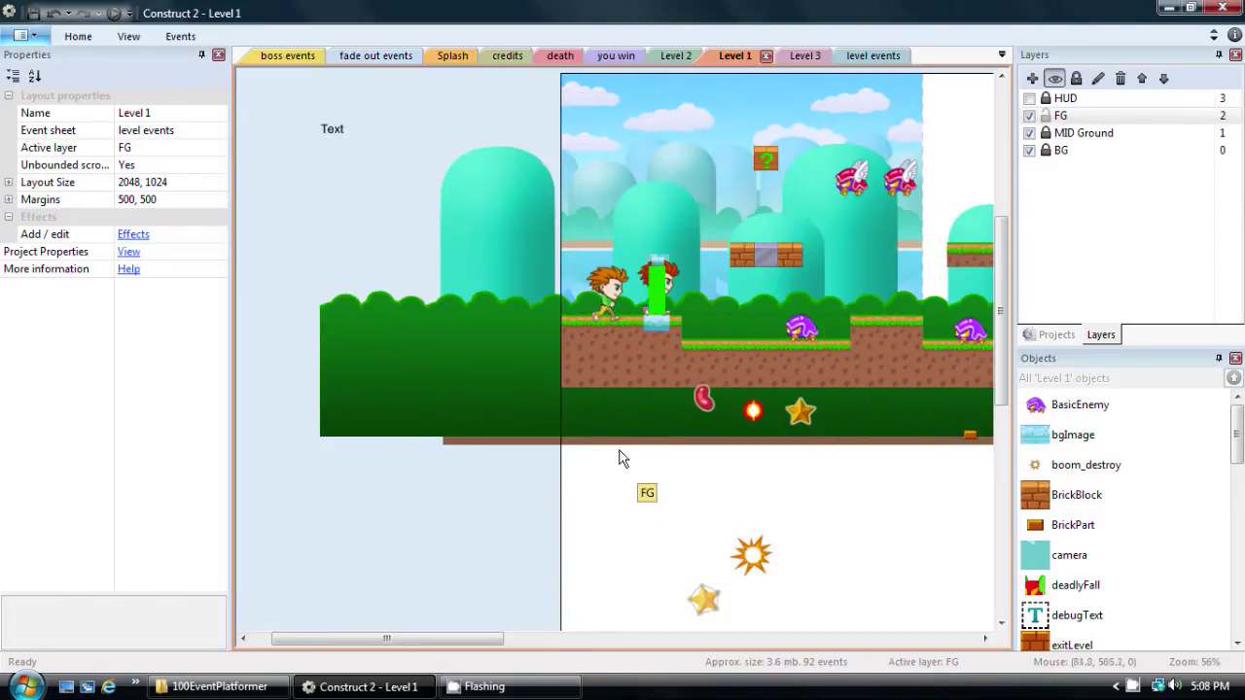
pyautogui.click(527, 481)
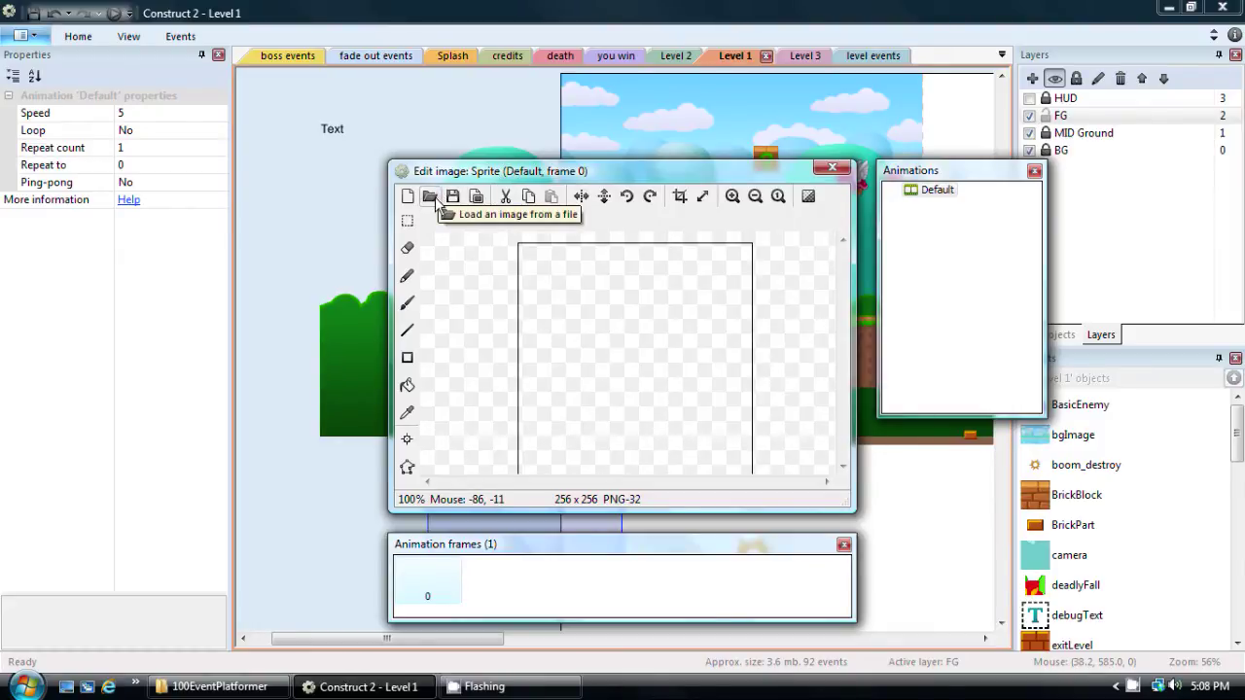
# Import the PNG images 0, 1 and 2 from the Desktop as frames of the sprite's Default animation
pyautogui.click(535, 581)
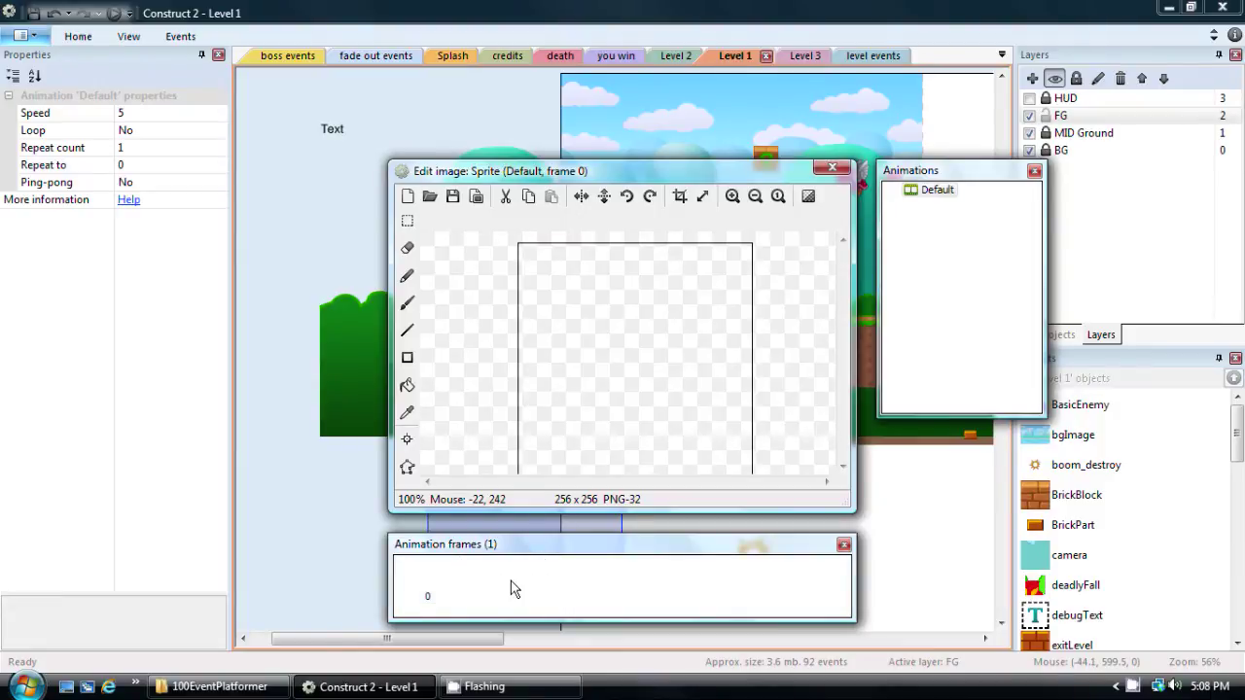
pyautogui.rightClick(507, 578)
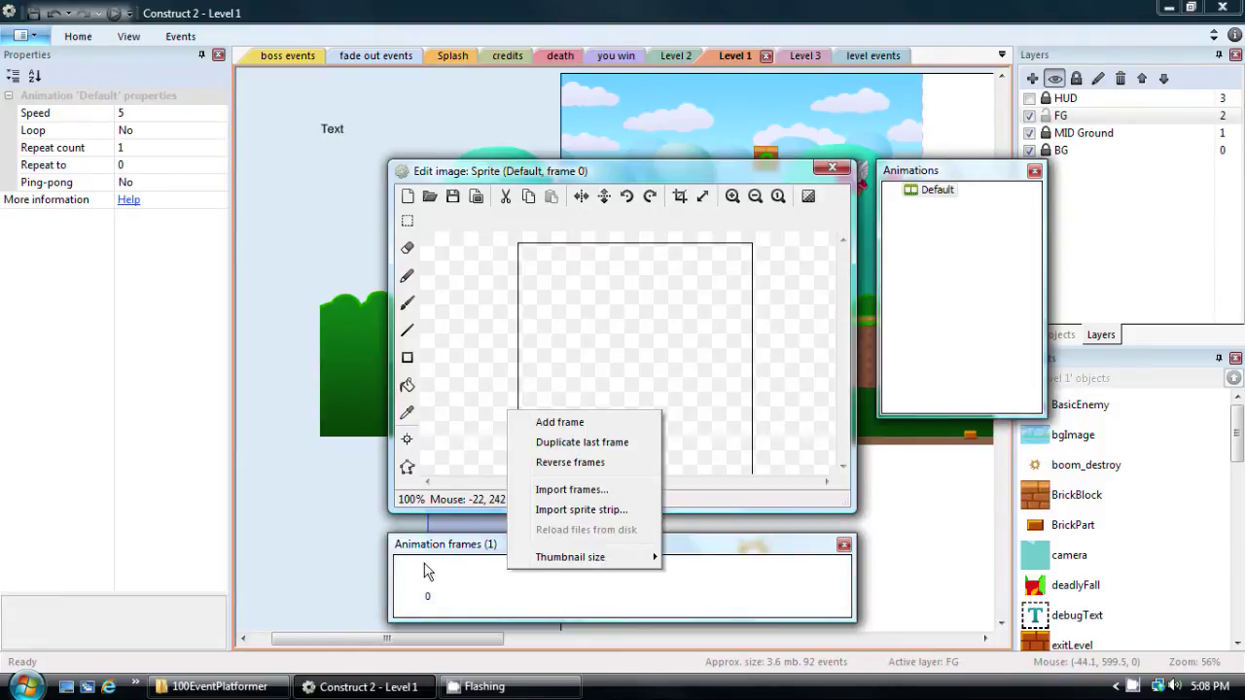
pyautogui.click(598, 490)
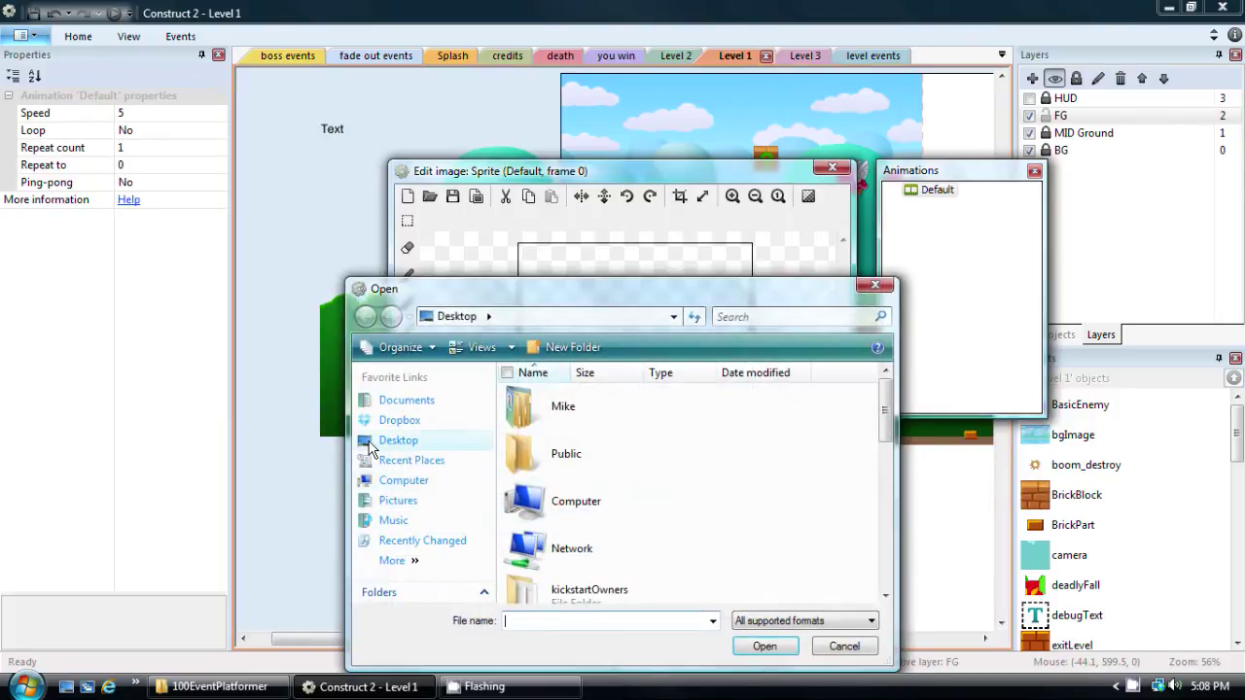
pyautogui.click(371, 447)
pyautogui.moveTo(887, 418); pyautogui.dragTo(884, 487)
pyautogui.click(525, 420)
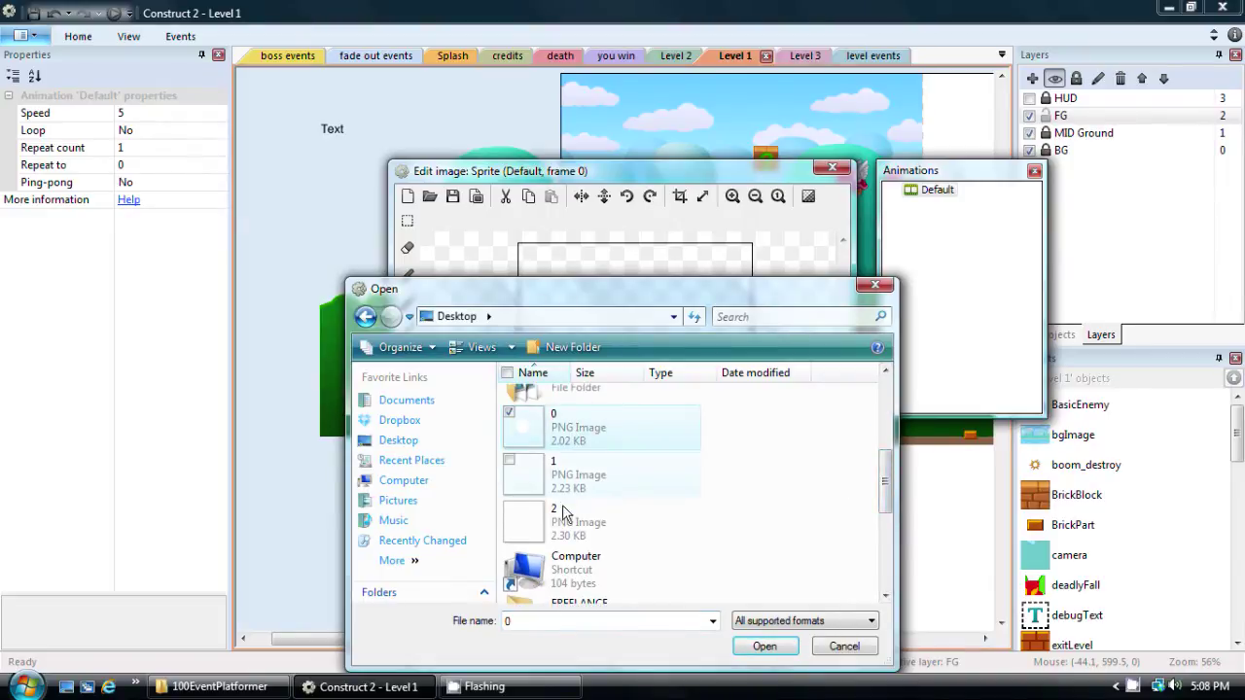
pyautogui.keyDown('shift'); pyautogui.click(565, 521); pyautogui.keyUp('shift')
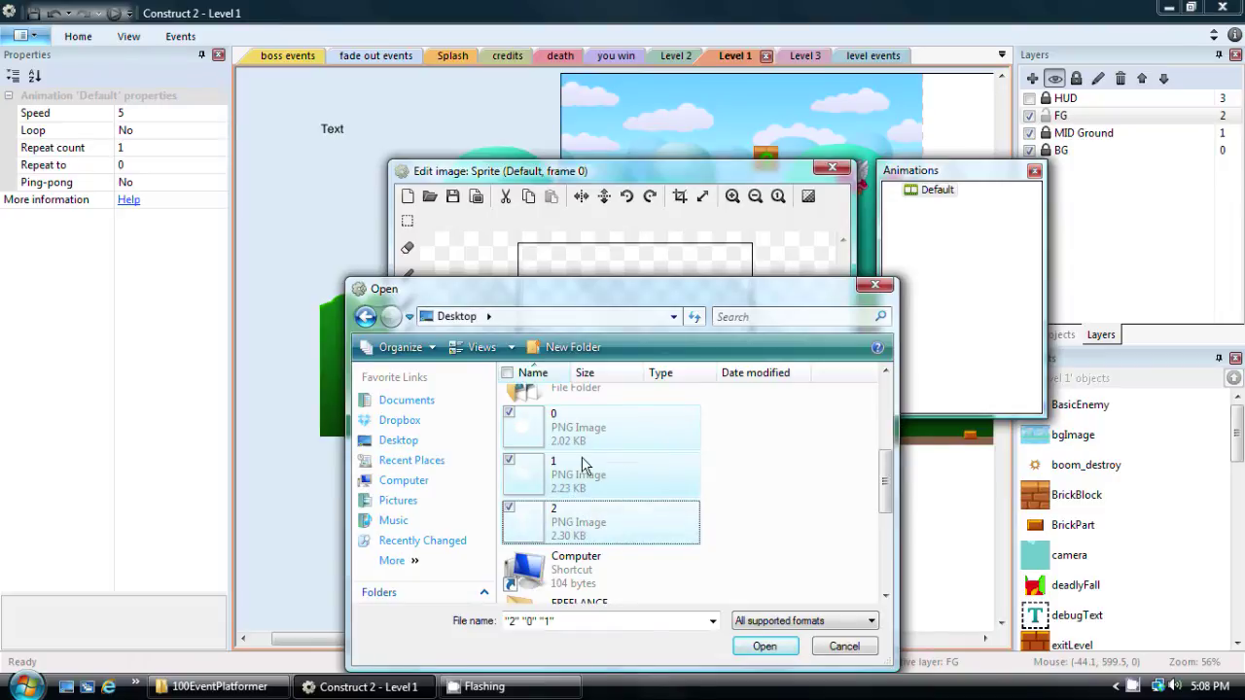
pyautogui.click(773, 646)
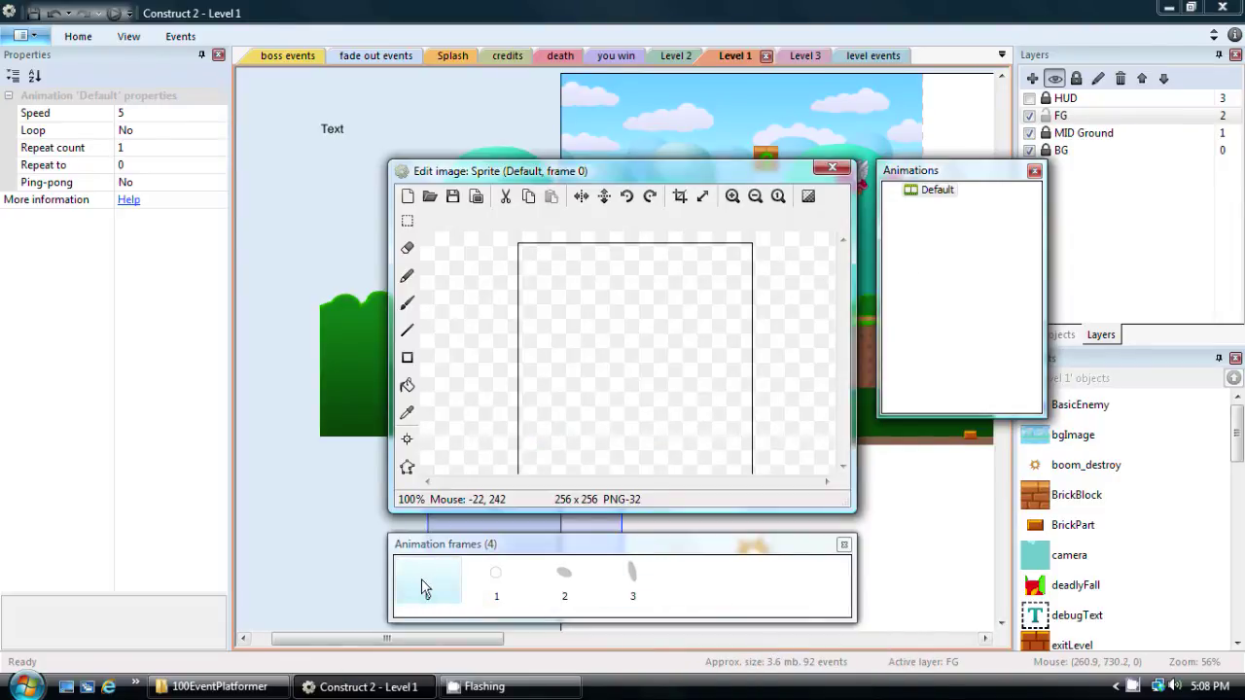
# Delete the blank first frame of the Default animation and look through the imported frames
pyautogui.press('Delete')
pyautogui.click(510, 582)
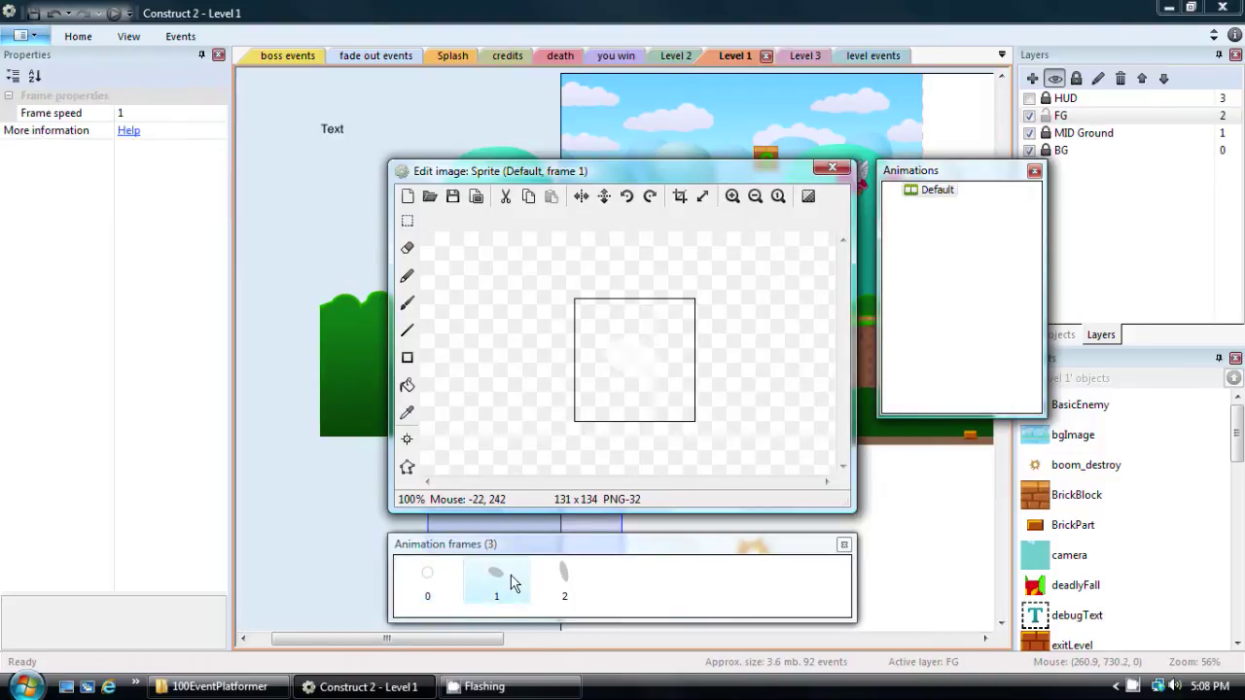
pyautogui.click(419, 579)
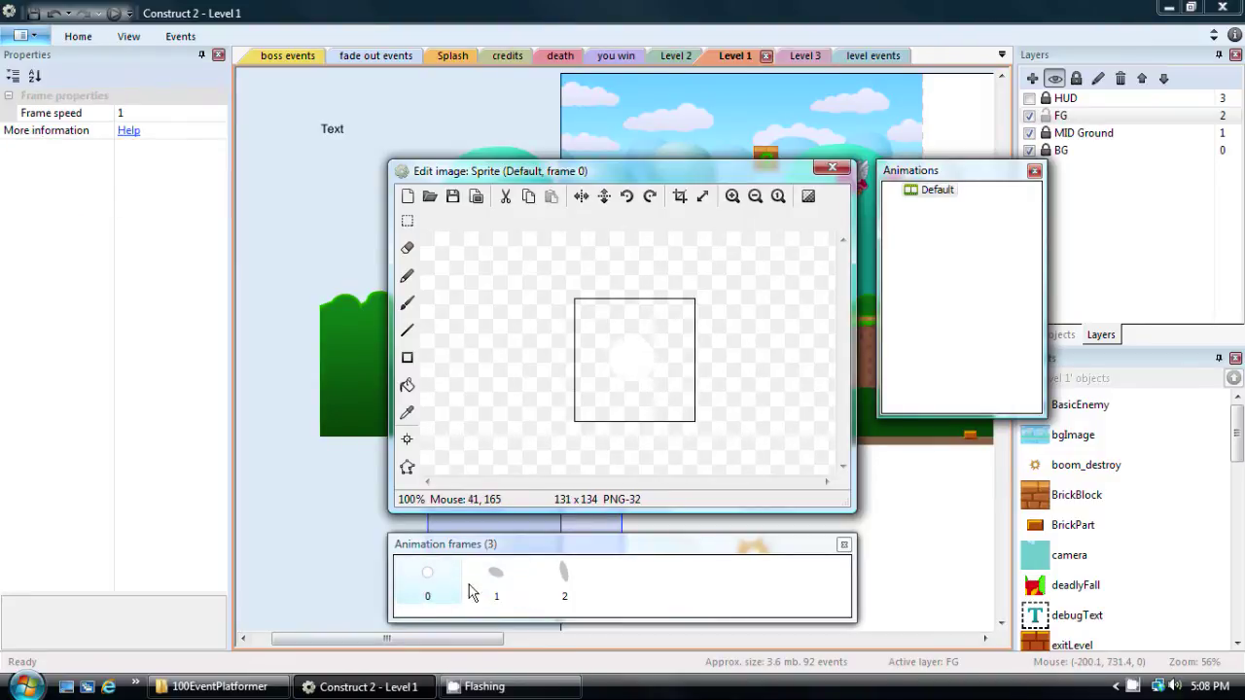
pyautogui.click(501, 582)
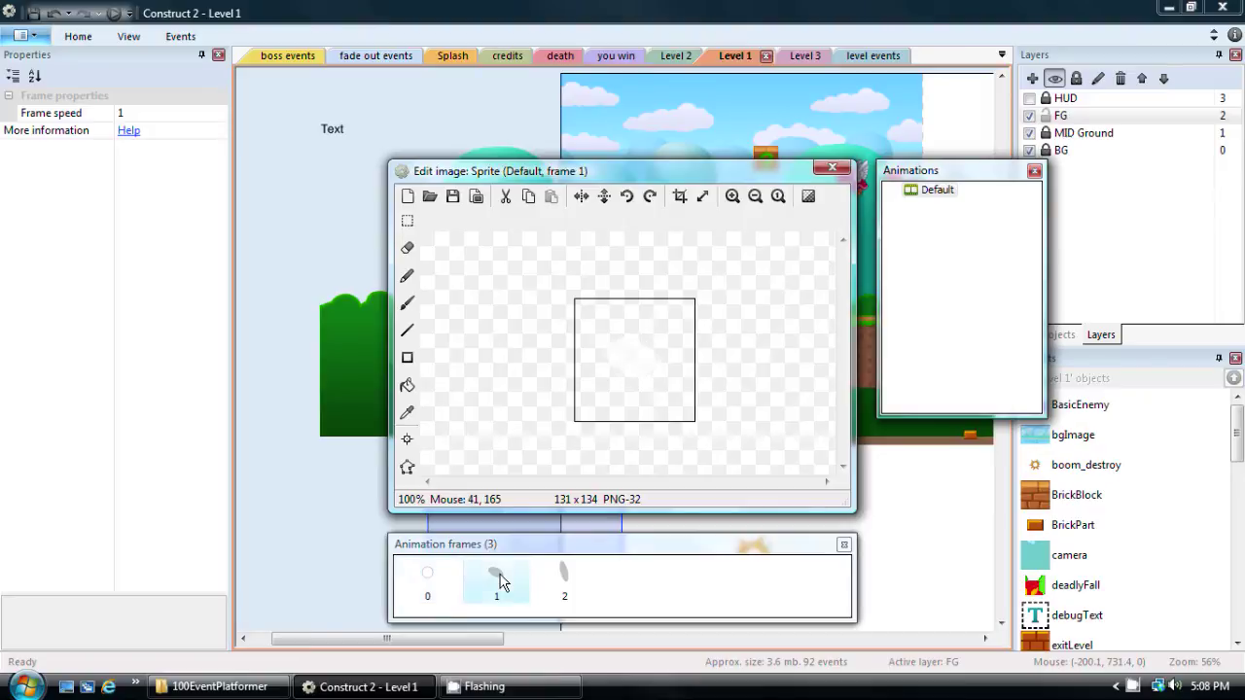
pyautogui.click(563, 575)
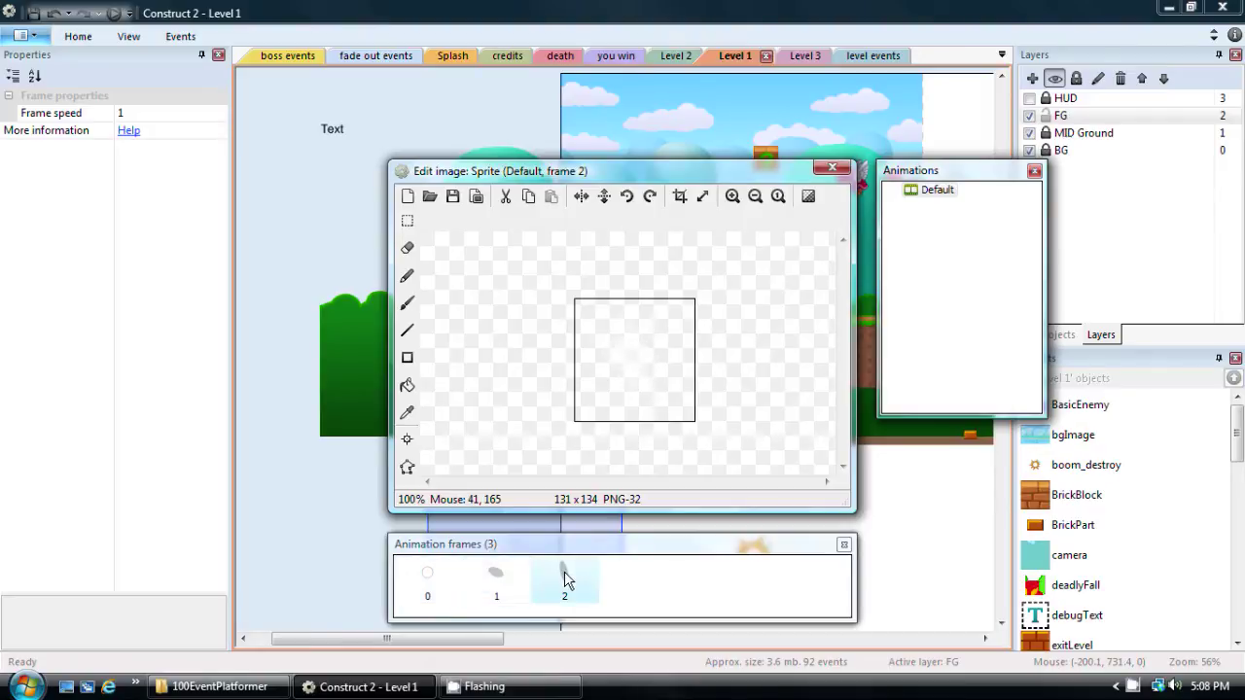
pyautogui.click(420, 580)
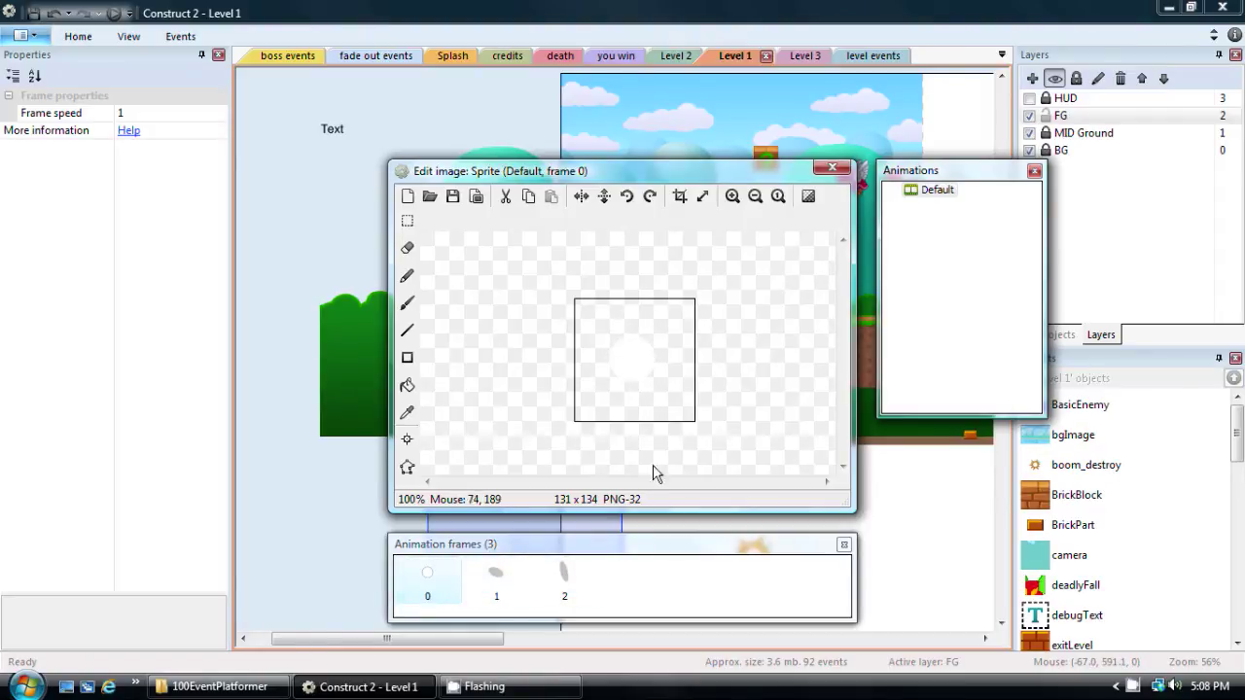
# Set frame 0's origin to X 62, Y 52, apply it to the whole animation and check it on the other frames
pyautogui.click(408, 439)
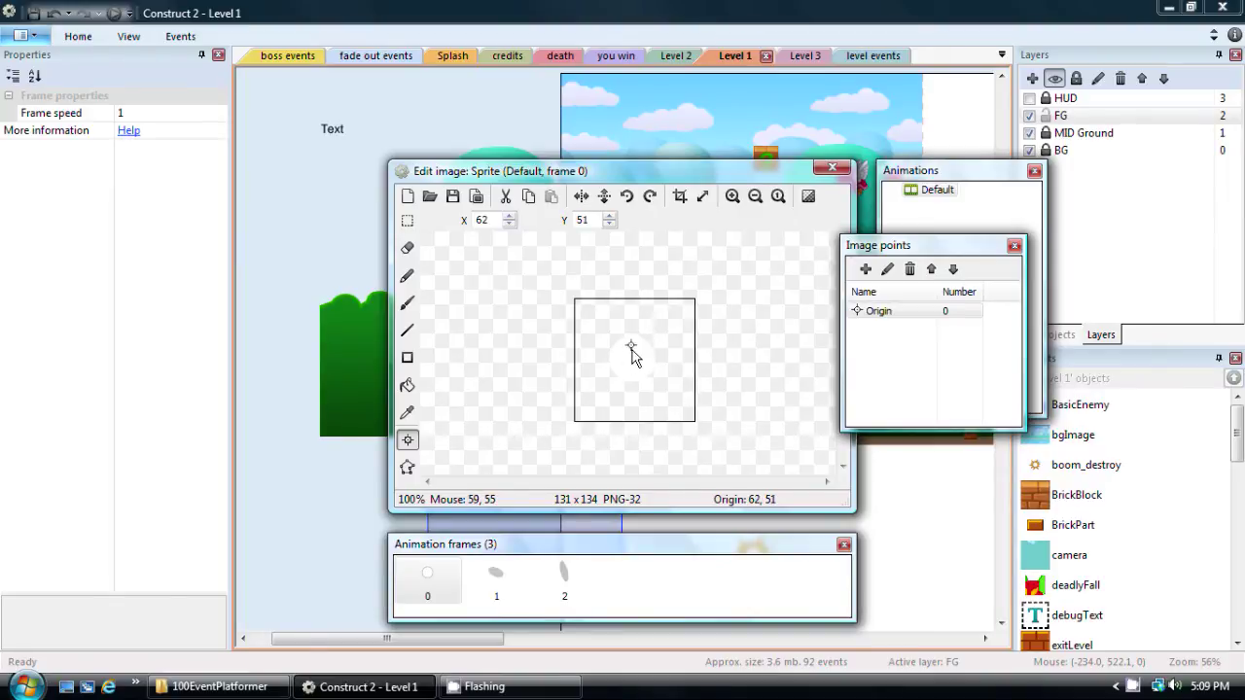
pyautogui.rightClick(893, 317)
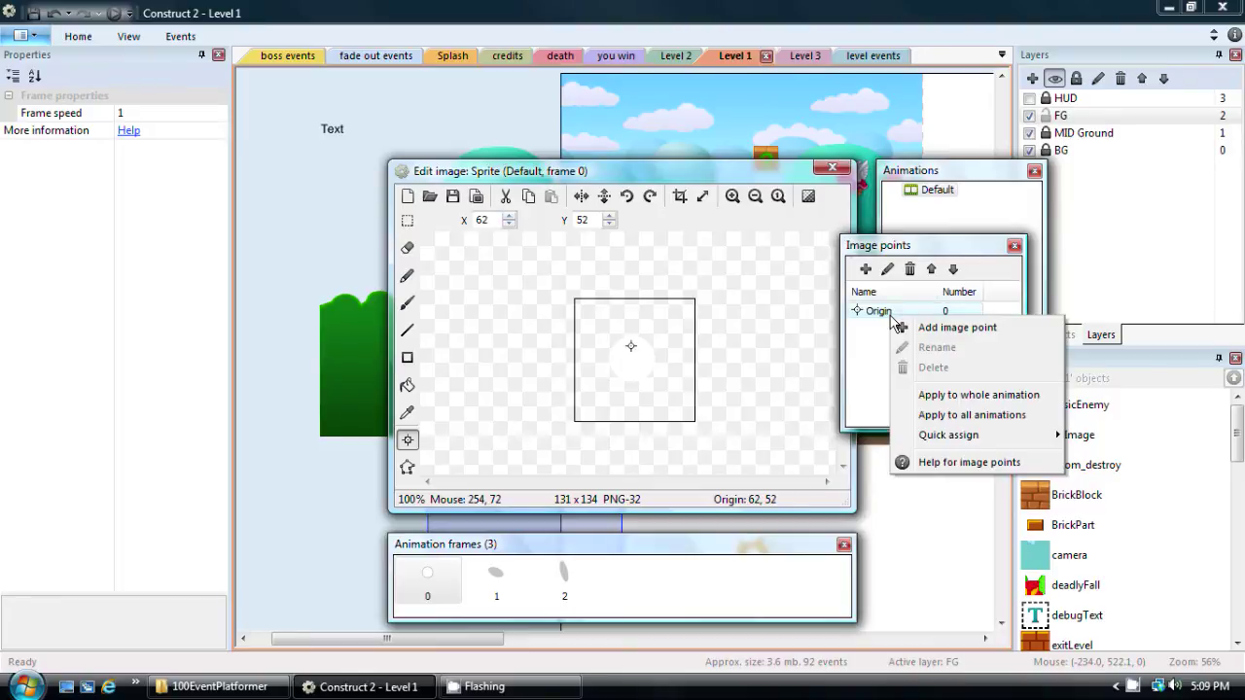
pyautogui.click(970, 394)
pyautogui.click(494, 577)
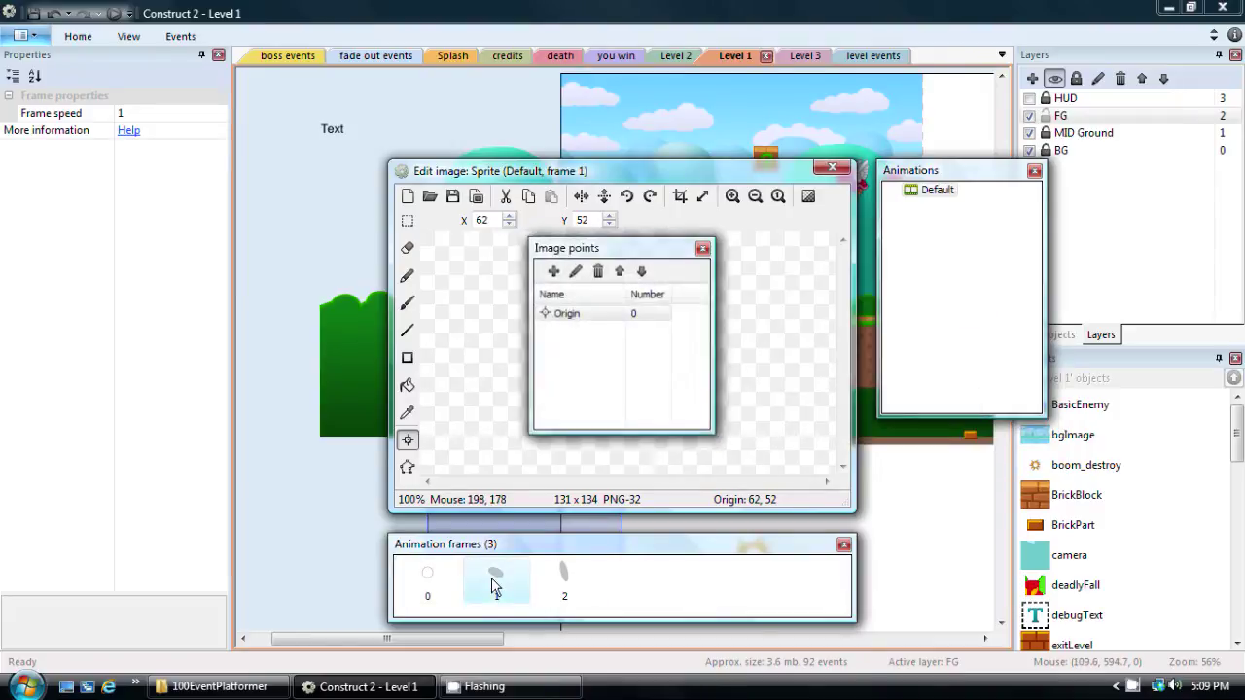
pyautogui.click(563, 576)
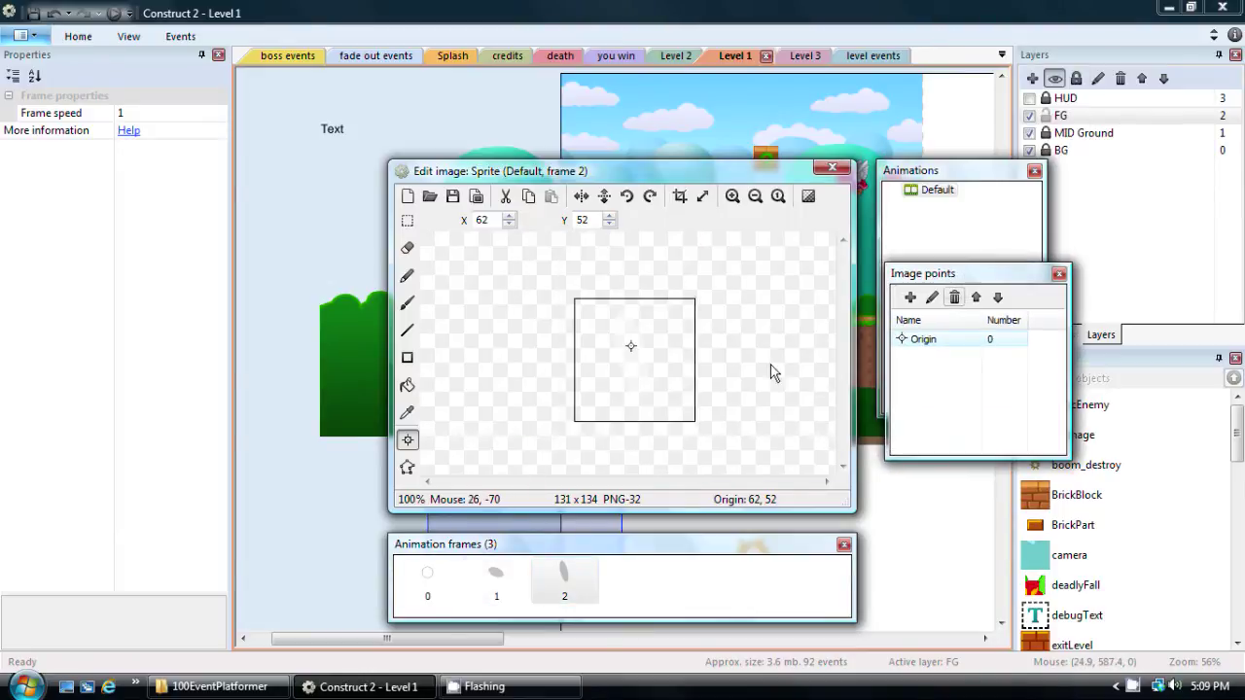
pyautogui.click(489, 579)
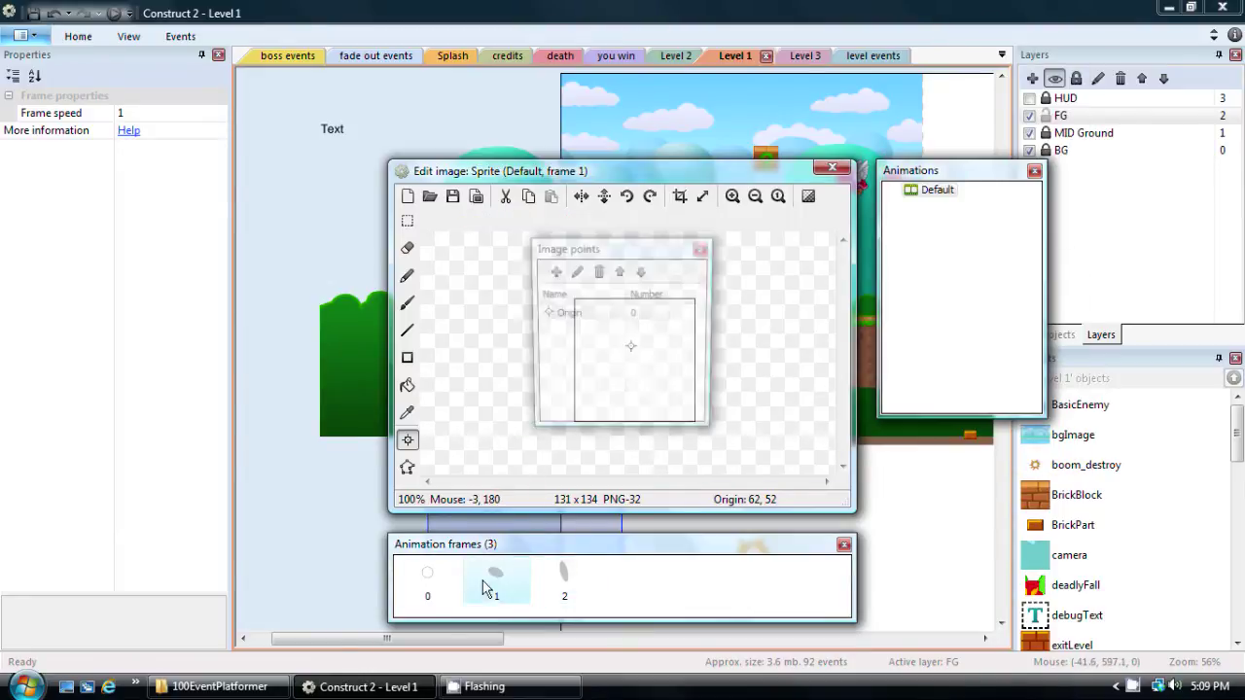
pyautogui.click(430, 581)
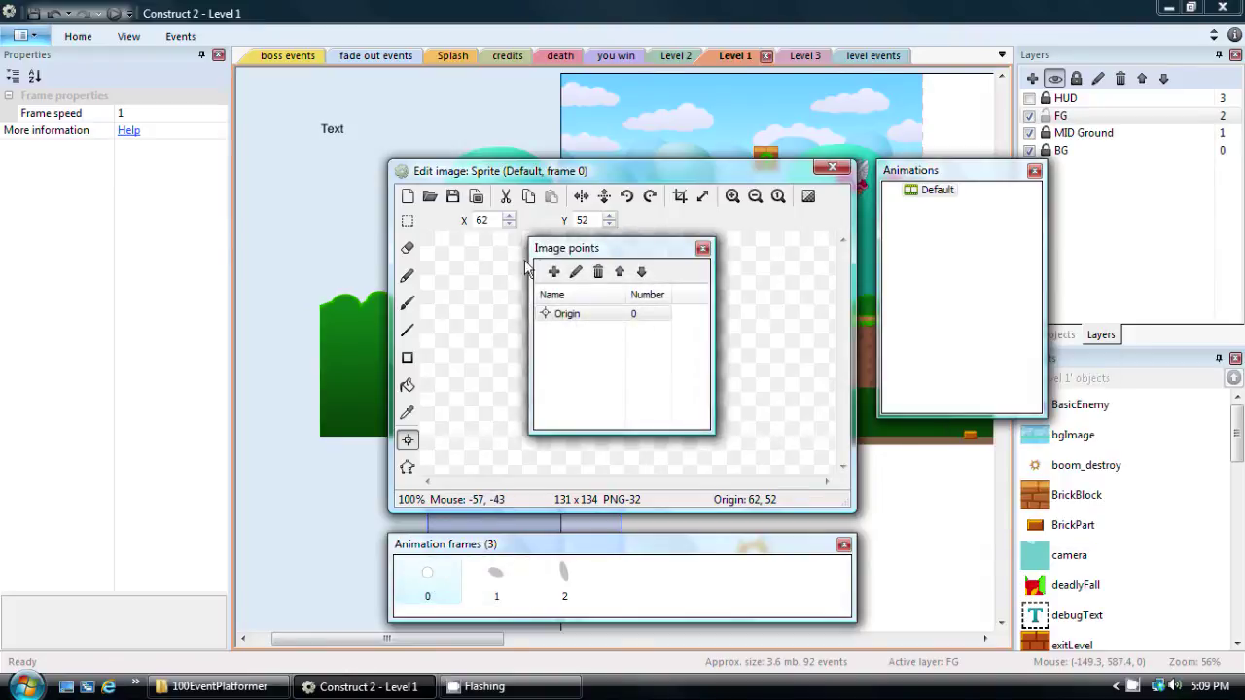
# Crop away the transparent edges of frames 0, 1 and 2 of the sprite's Default animation
pyautogui.click(703, 248)
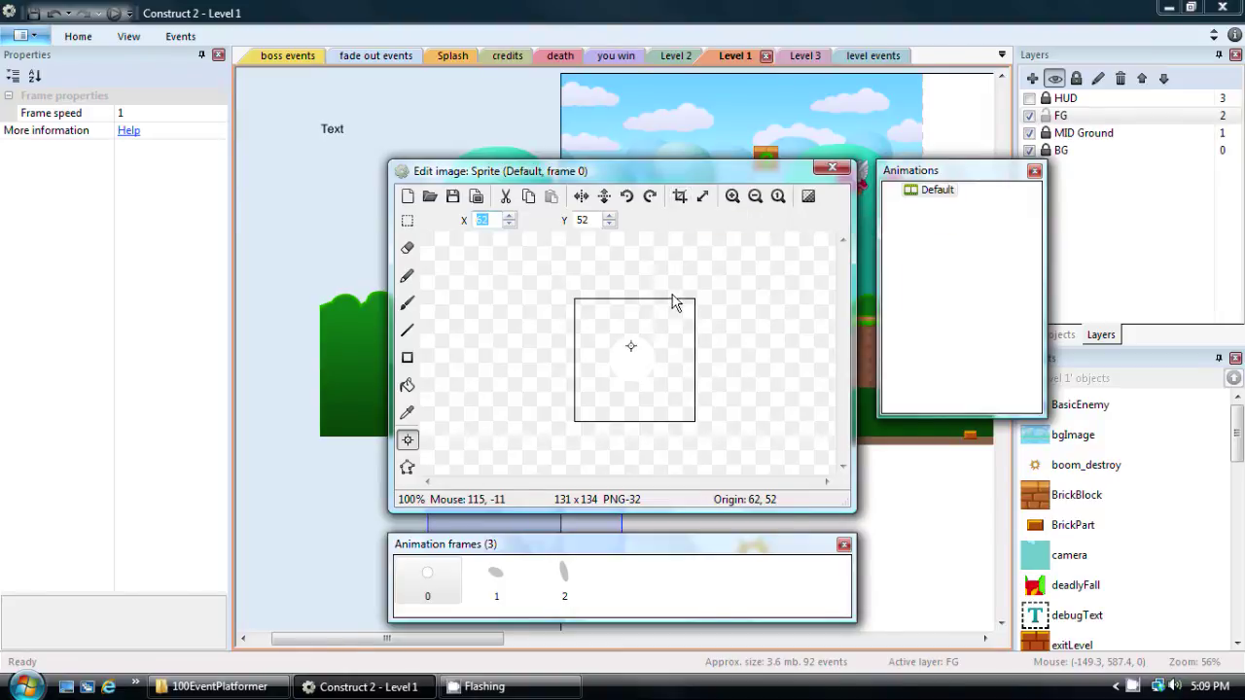
pyautogui.click(680, 196)
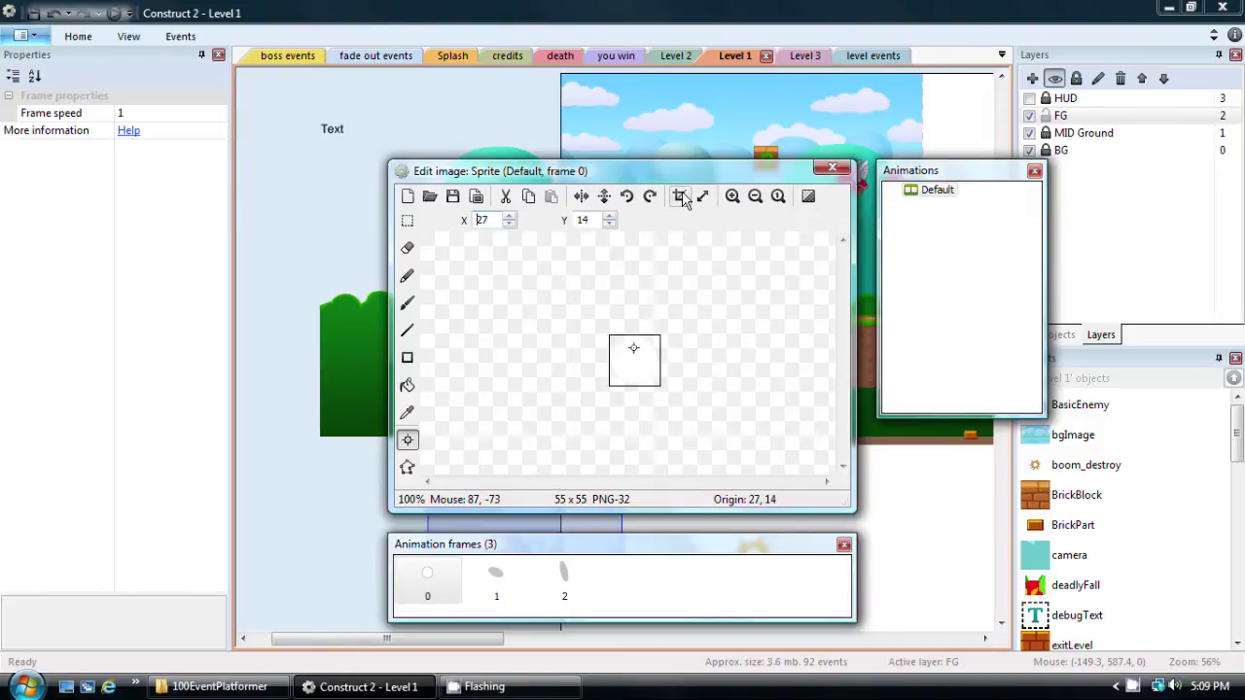
pyautogui.click(496, 578)
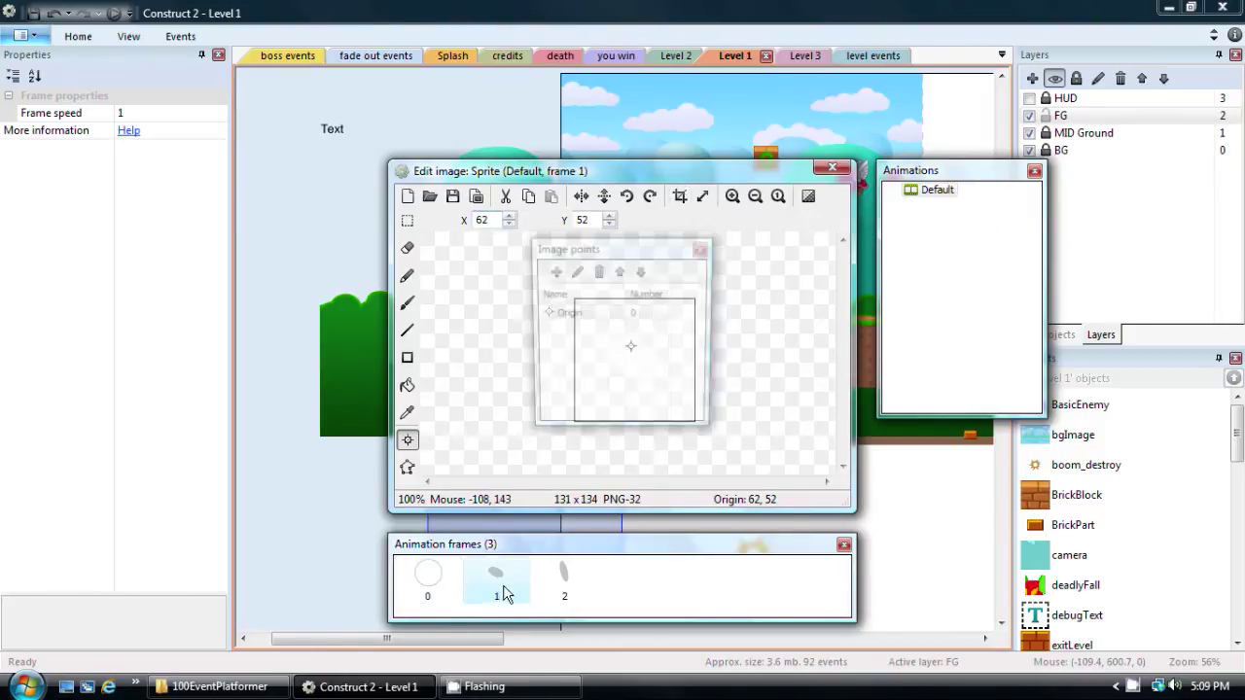
pyautogui.click(680, 195)
pyautogui.click(700, 251)
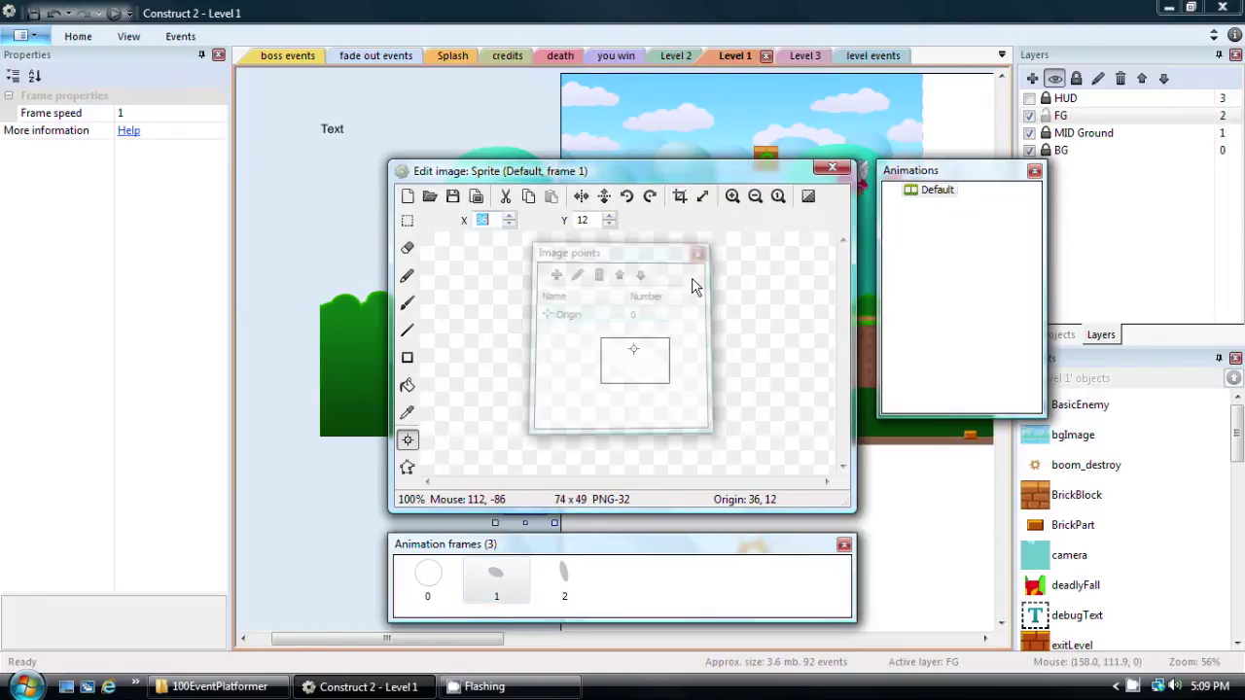
pyautogui.click(561, 578)
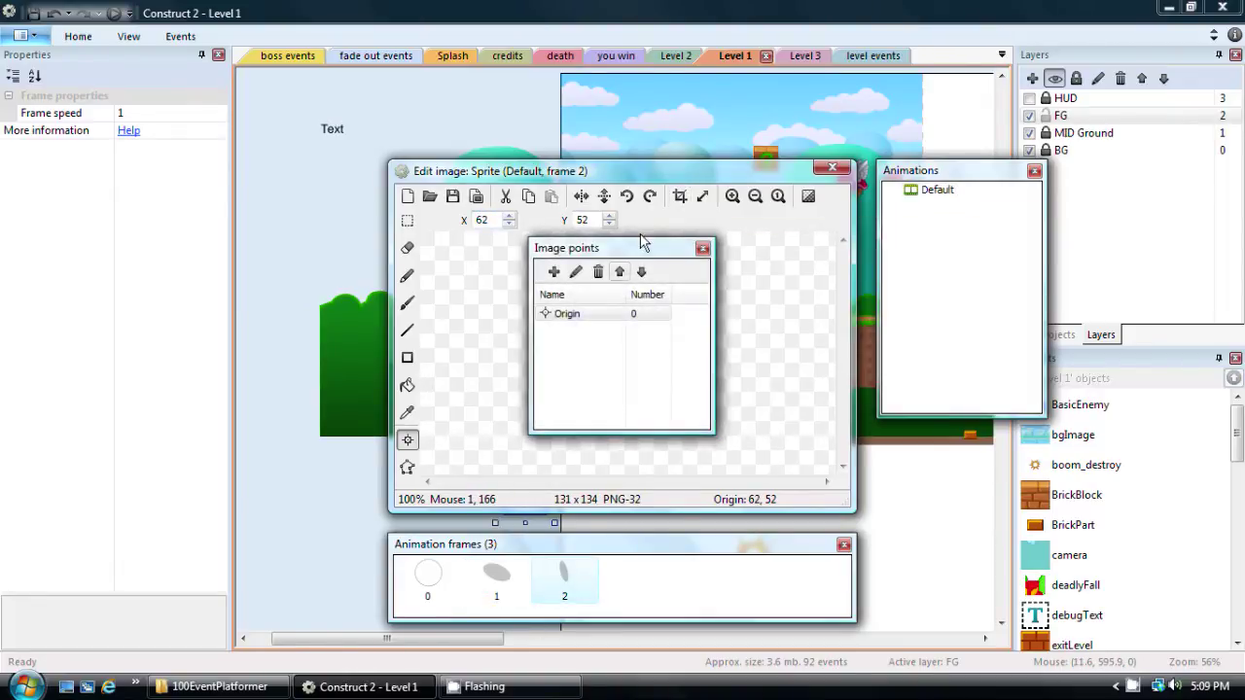
pyautogui.click(702, 249)
pyautogui.click(679, 197)
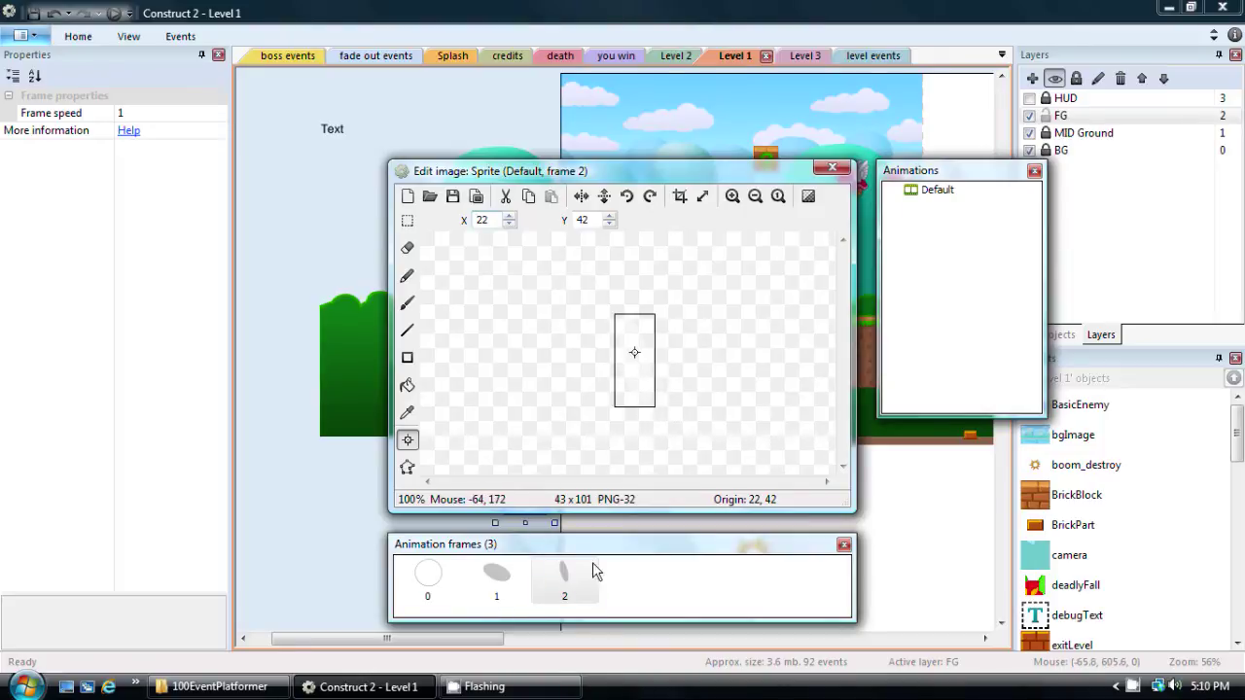
# Set the Default animation's speed to 12
pyautogui.click(937, 190)
pyautogui.click(937, 189)
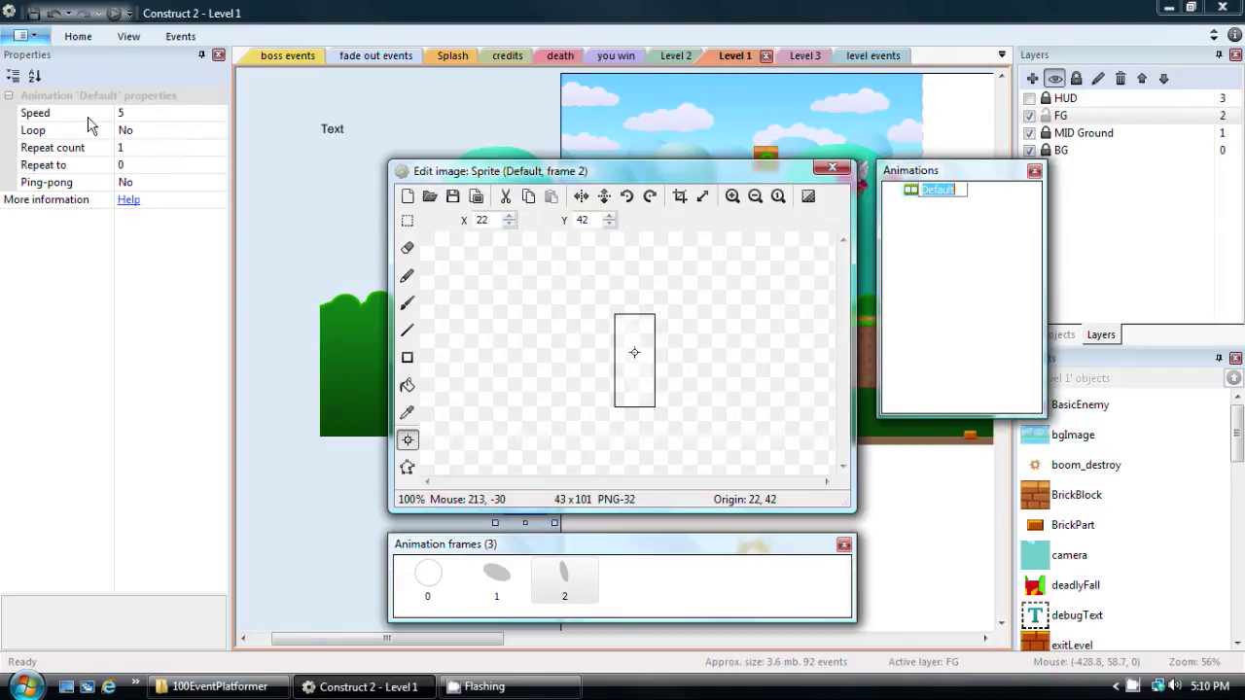
pyautogui.click(151, 113)
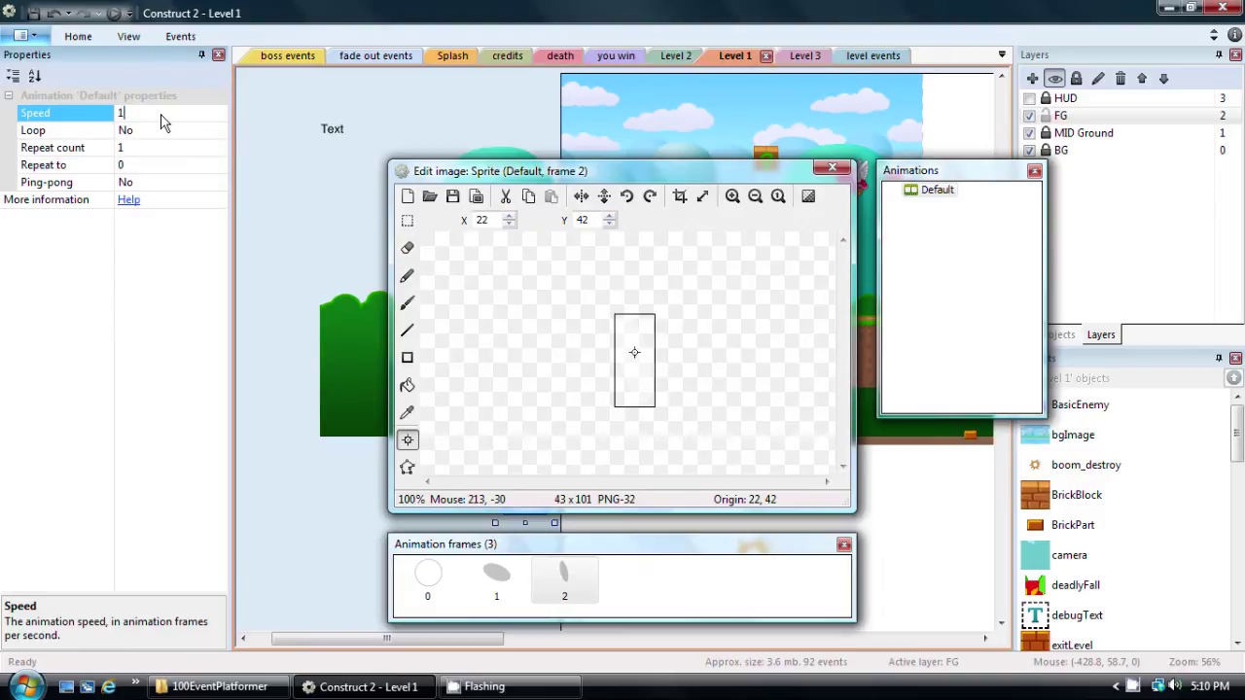
pyautogui.click(158, 133)
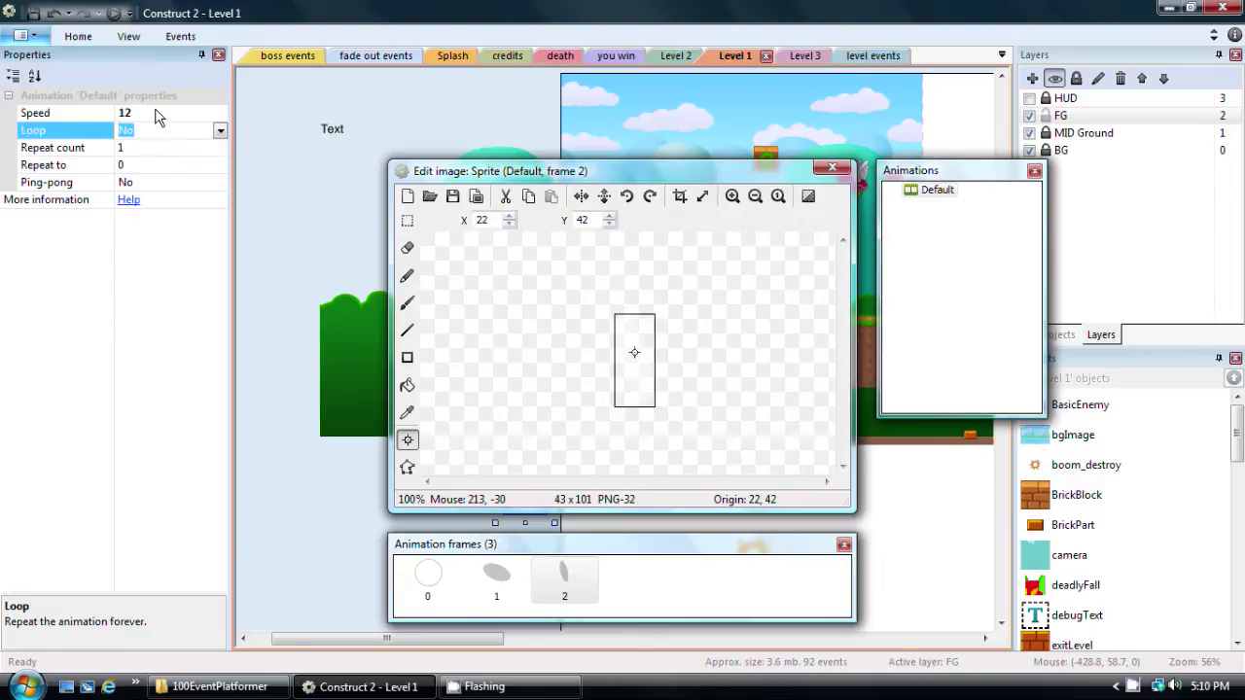
pyautogui.click(155, 113)
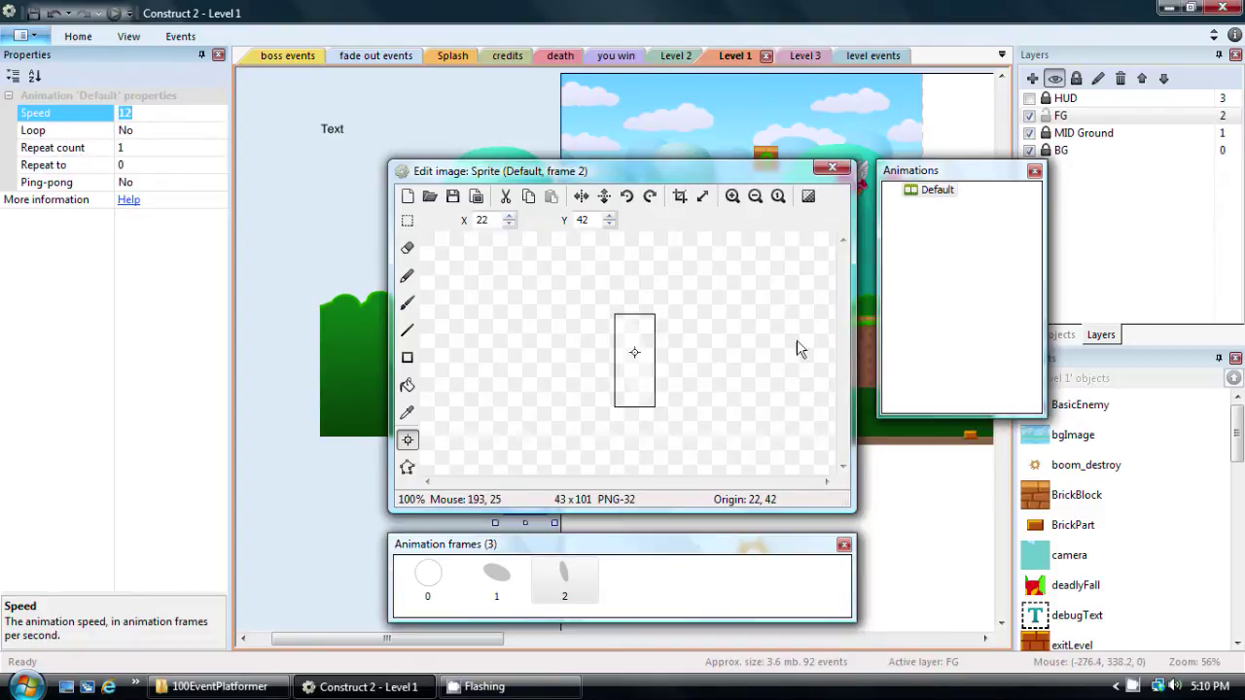
# Close the image editor and move the sprite to about -264, 480, at the lower edge of the green hedge
pyautogui.click(837, 173)
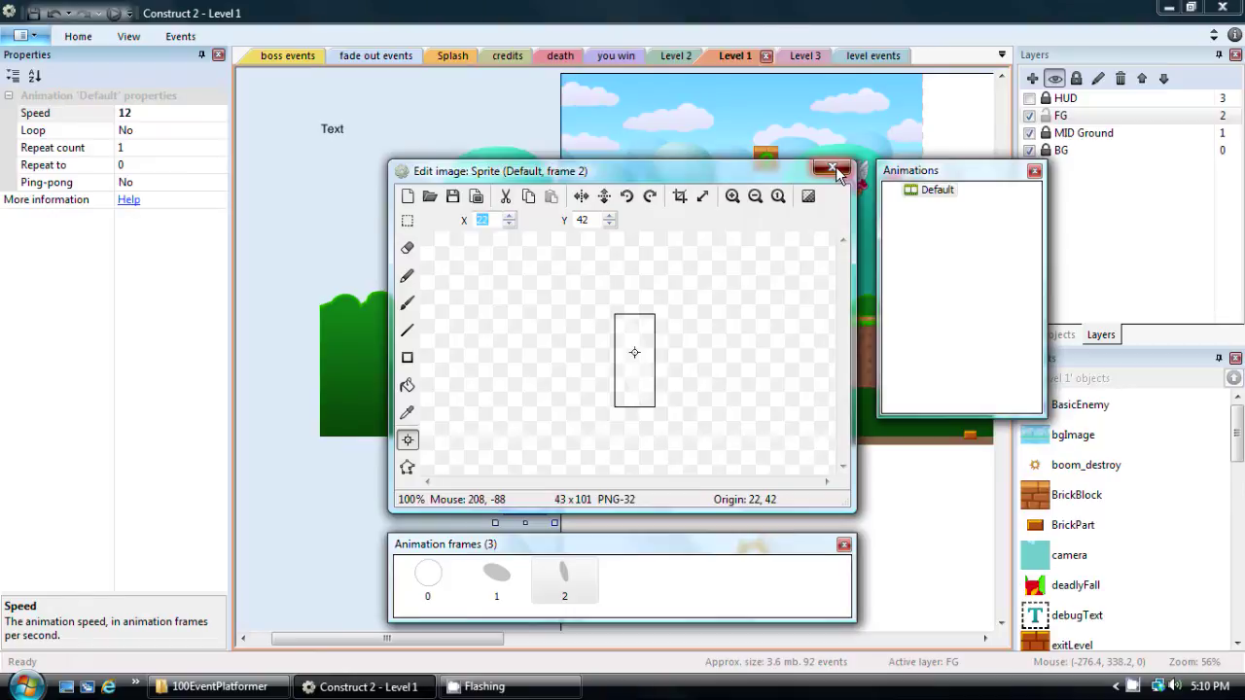
pyautogui.click(832, 171)
pyautogui.moveTo(528, 498); pyautogui.dragTo(375, 457)
pyautogui.click(399, 561)
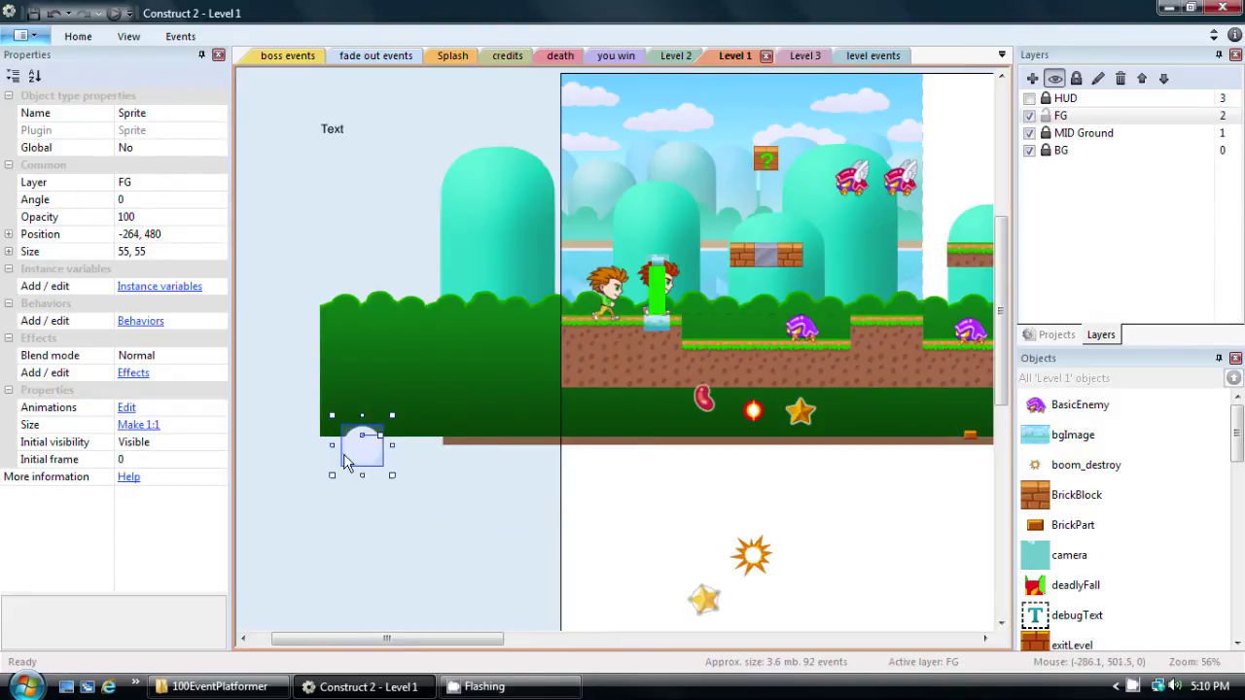
# Add the Fade behavior to the new sprite
pyautogui.click(144, 326)
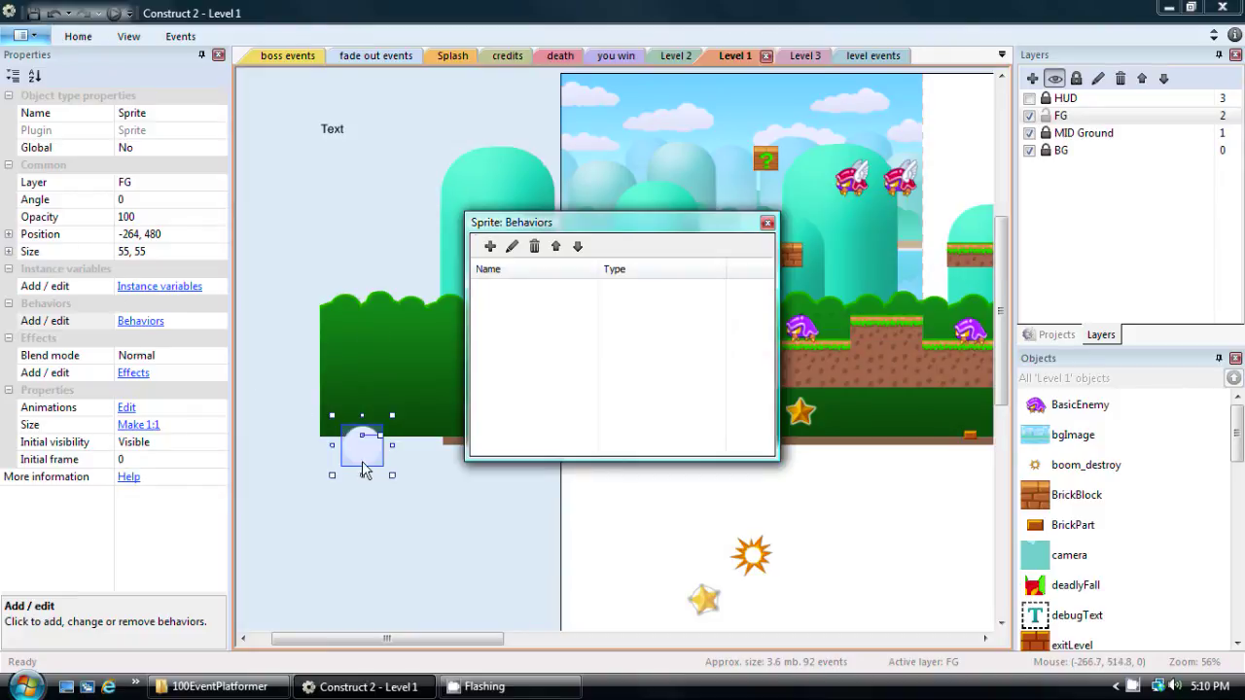
pyautogui.click(490, 246)
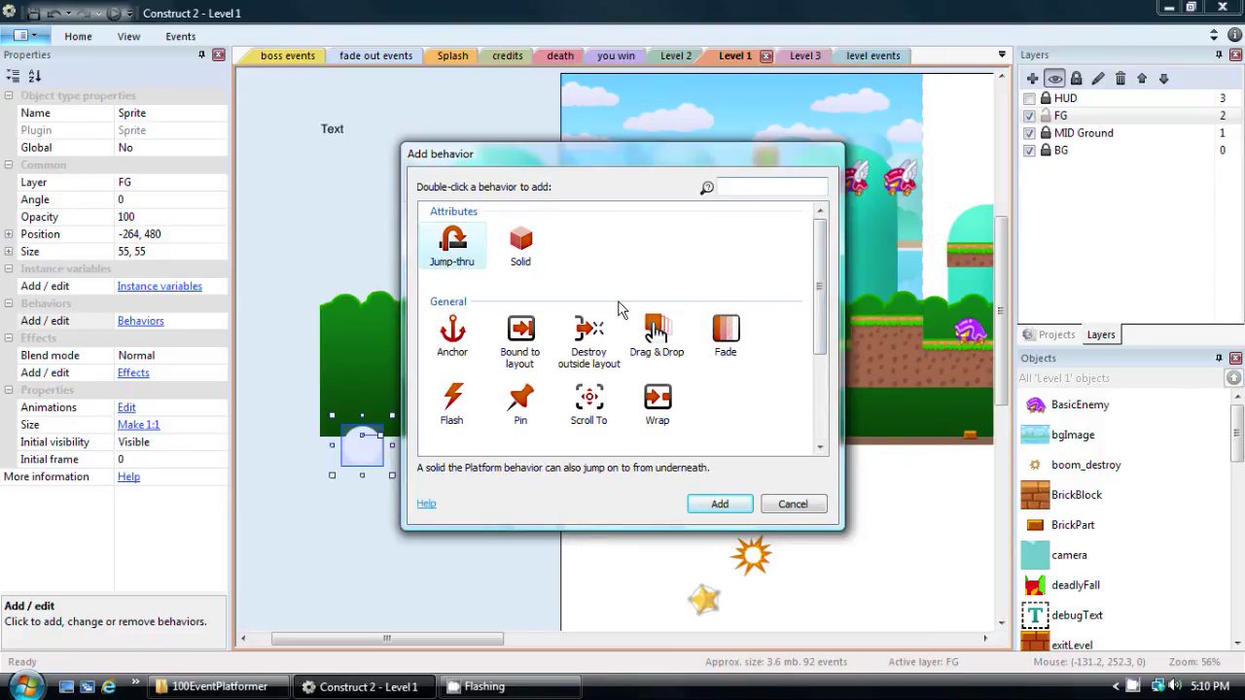
pyautogui.click(724, 334)
pyautogui.click(720, 504)
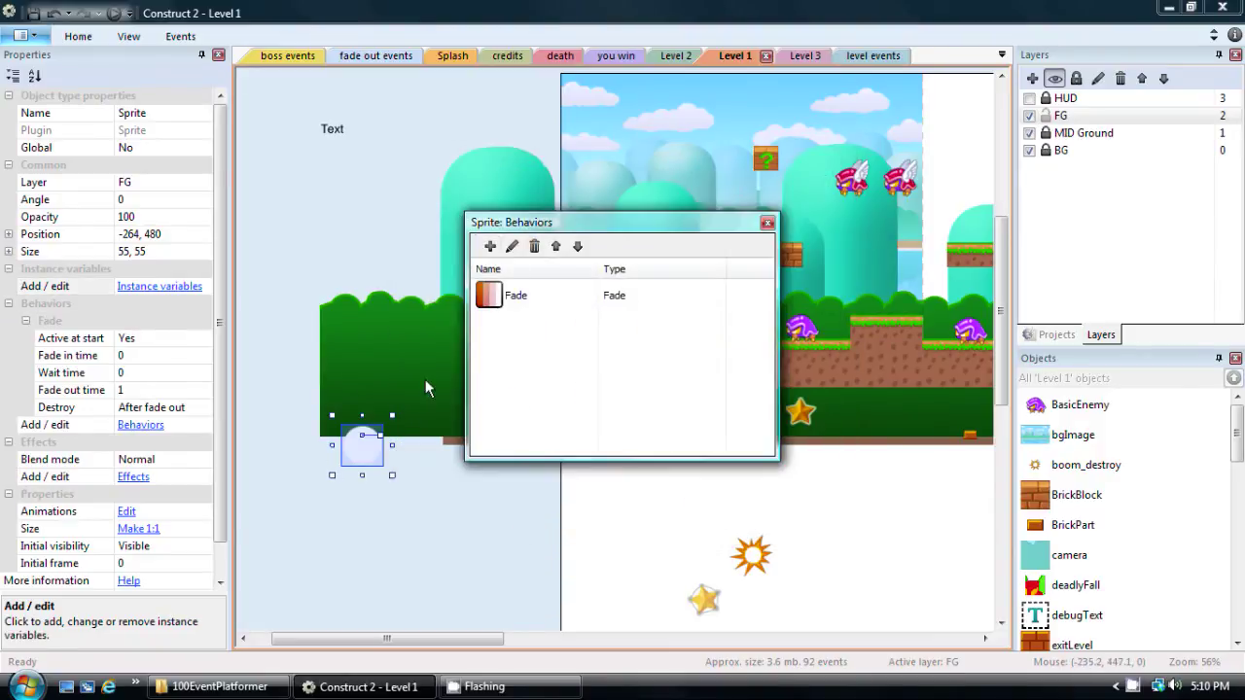
pyautogui.click(768, 222)
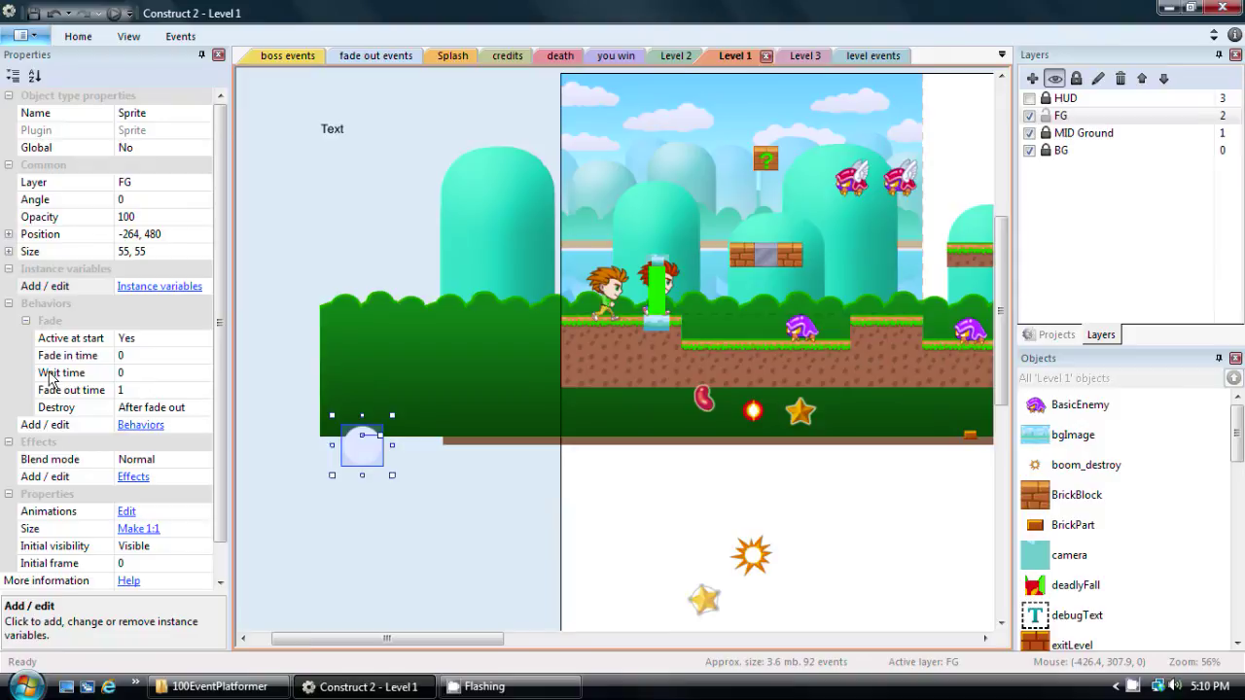
# Set the sprite's Fade wait time to 0.33 and its fade out time to 0, then deselect the sprite
pyautogui.click(160, 375)
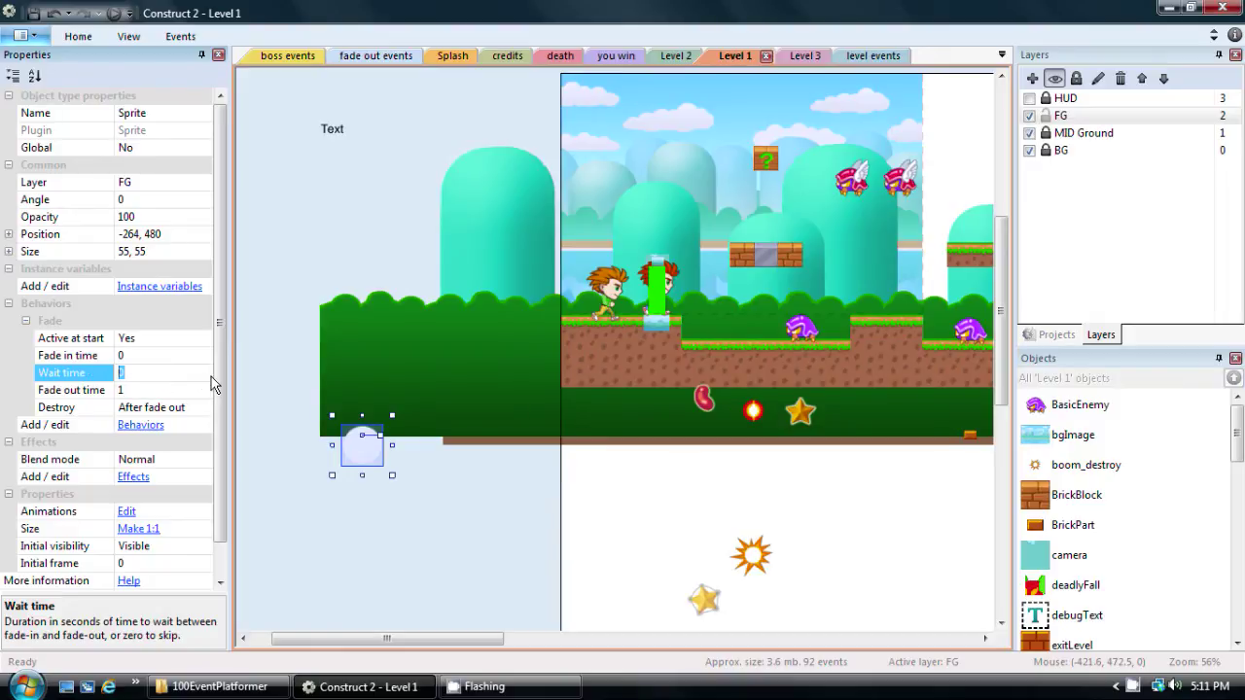
pyautogui.write('0.5')
pyautogui.click(158, 397)
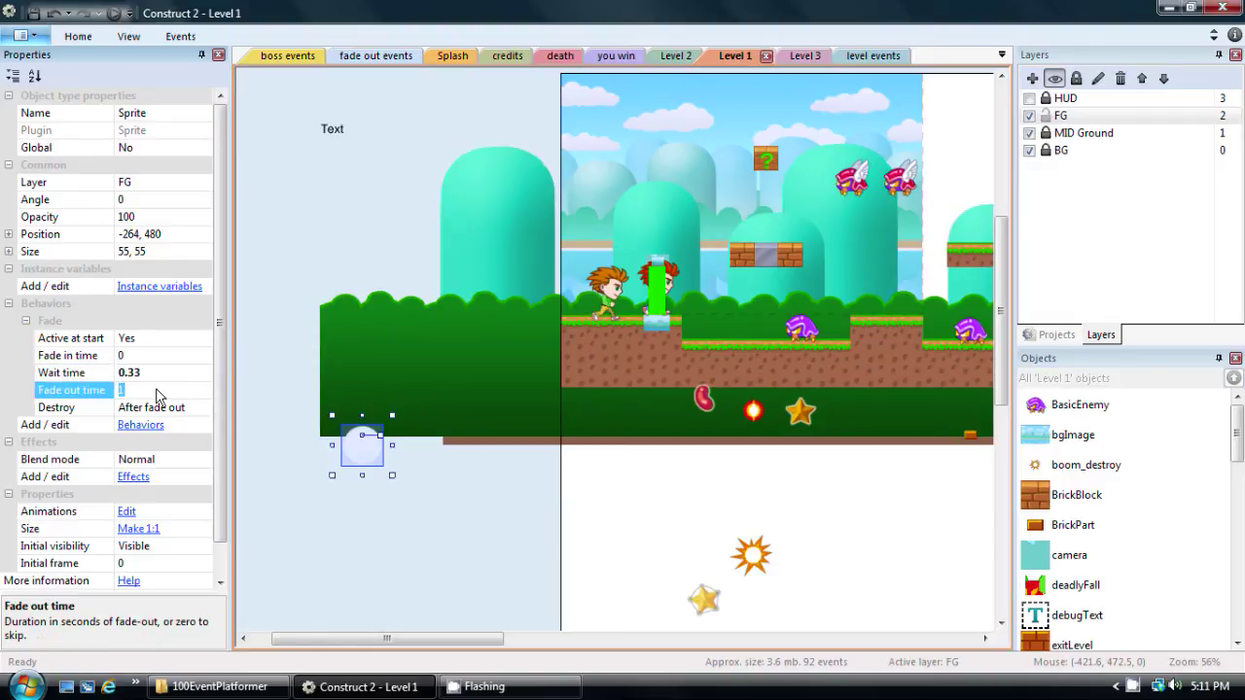
pyautogui.write('0')
pyautogui.click(179, 376)
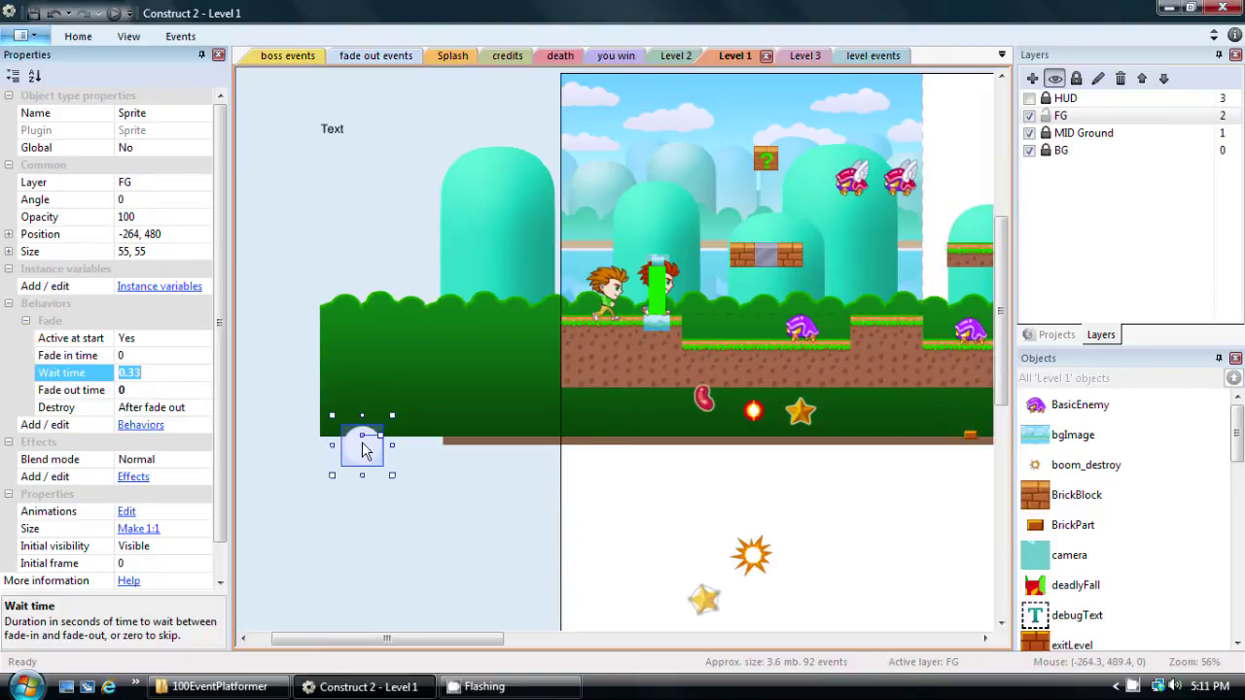
pyautogui.click(348, 537)
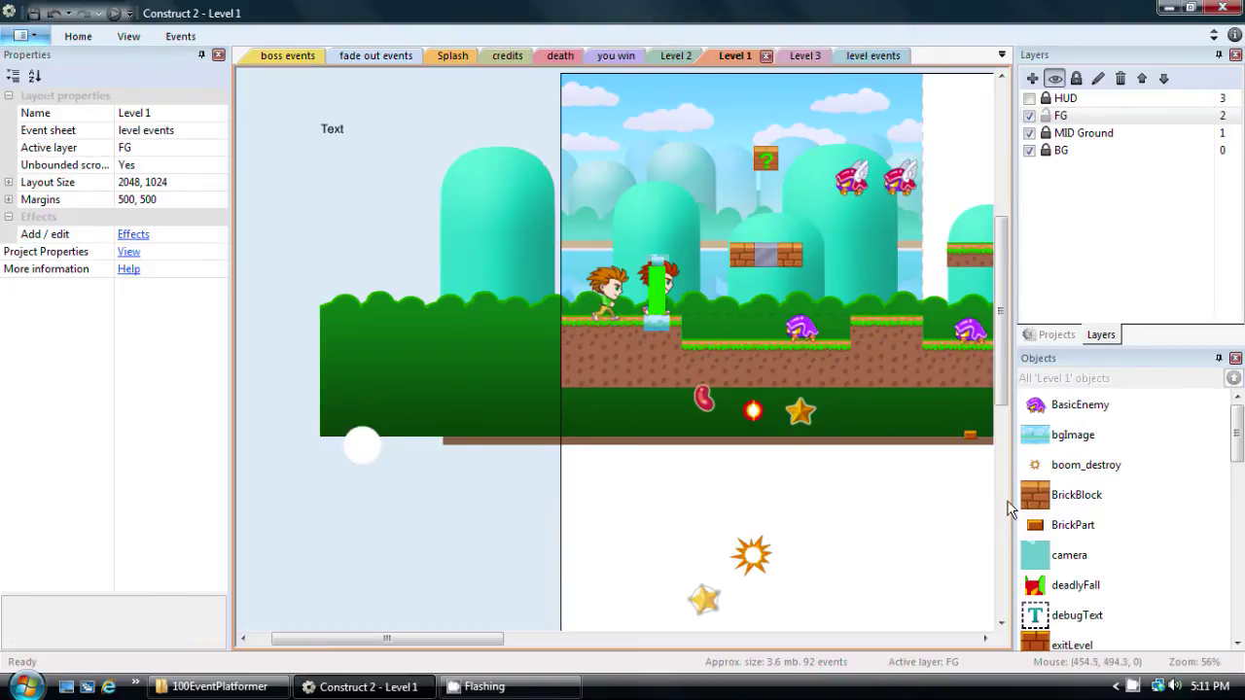
# Open the level events sheet from the project's event sheets
pyautogui.moveTo(1235, 433)
pyautogui.mouseDown()
pyautogui.moveTo(1228, 584)
pyautogui.moveTo(1233, 428)
pyautogui.mouseUp()
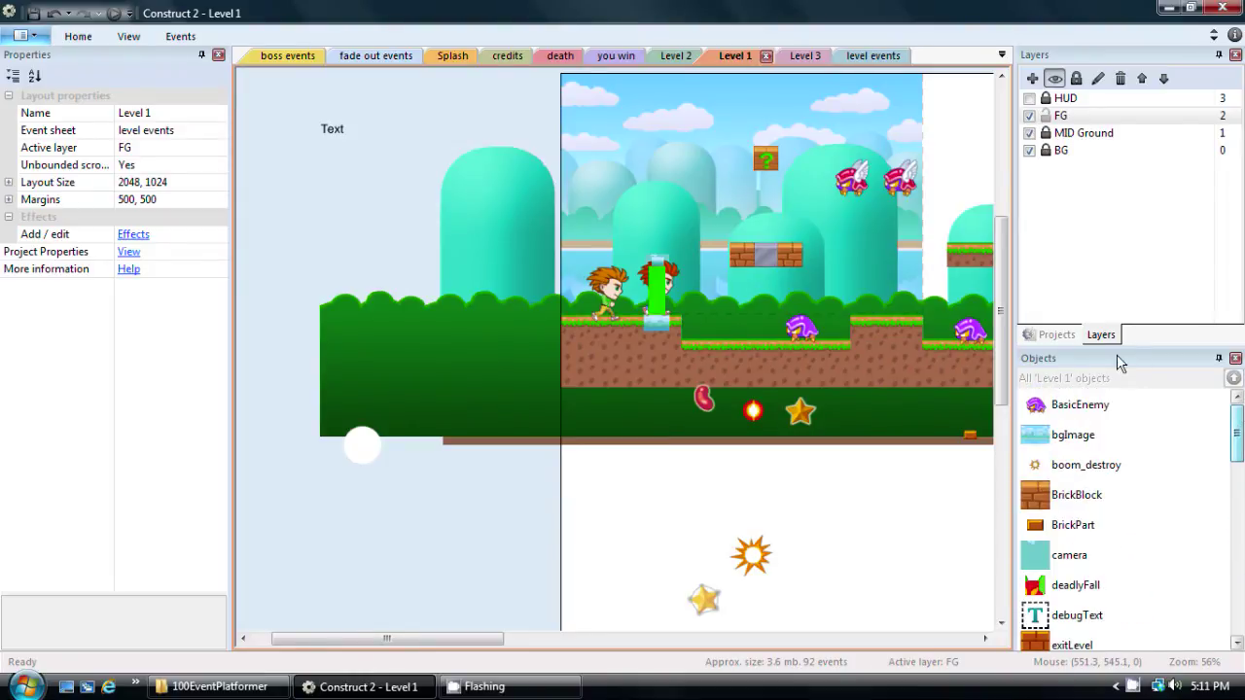
pyautogui.click(1059, 335)
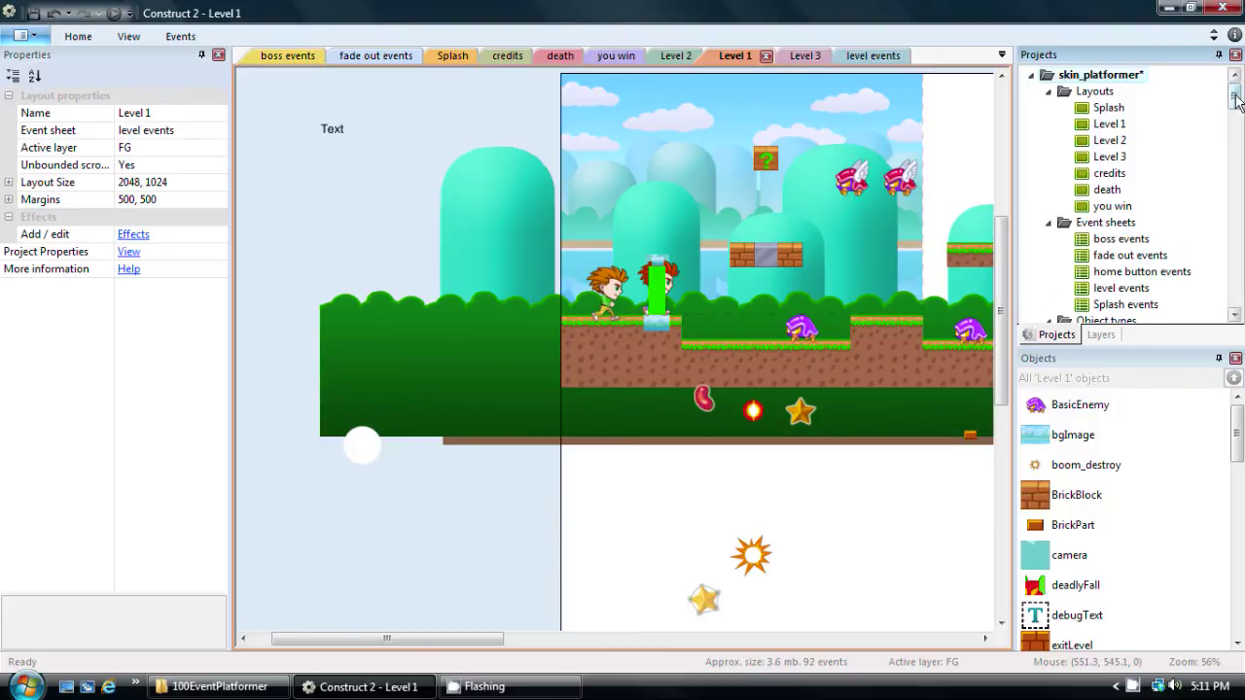
pyautogui.moveTo(1234, 90); pyautogui.dragTo(1234, 101)
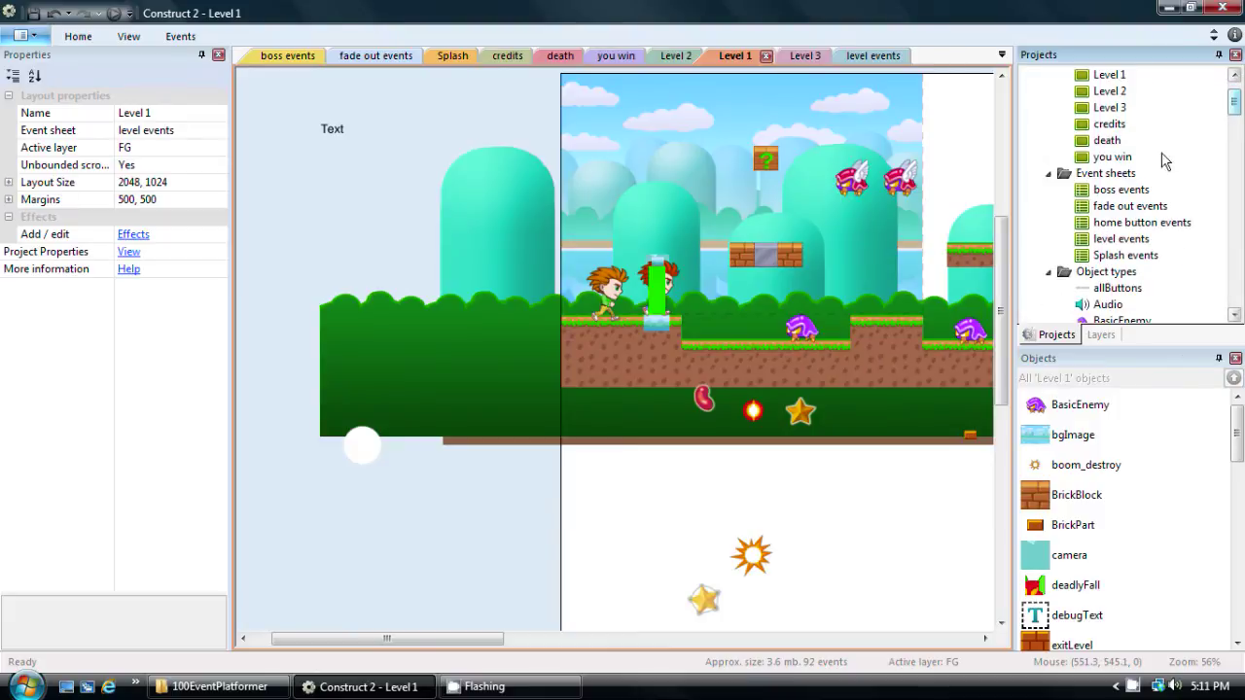
pyautogui.doubleClick(1117, 240)
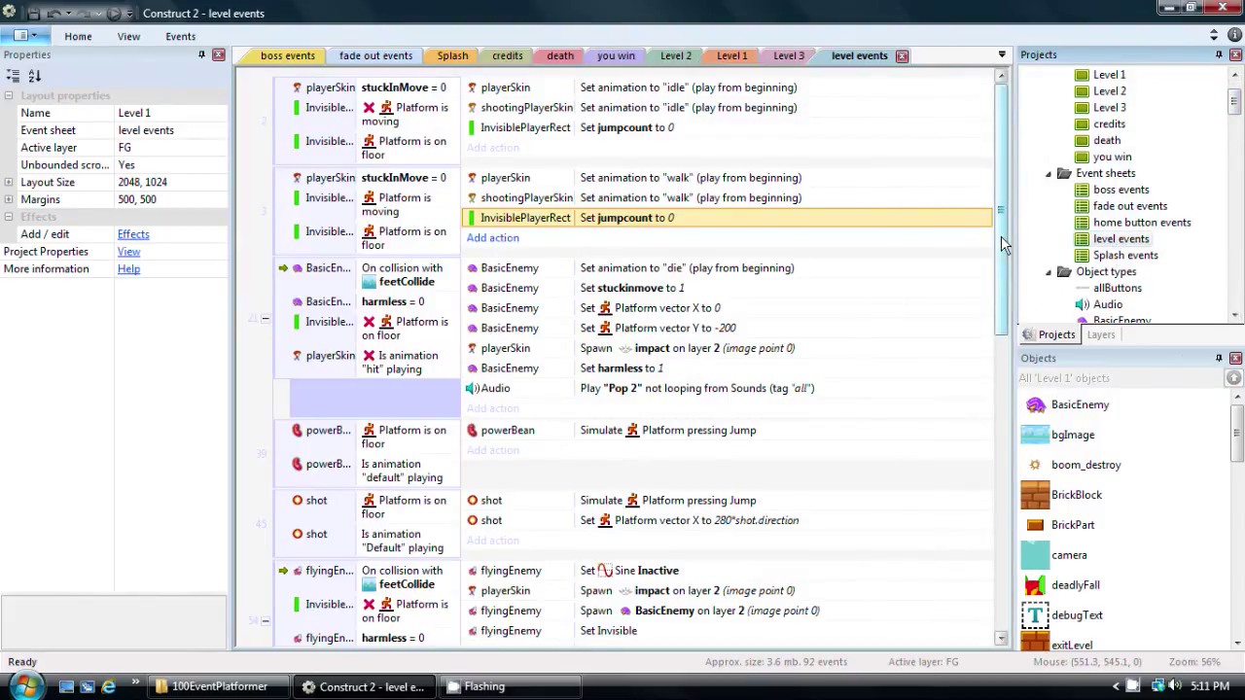
pyautogui.scroll(-1, 1001, 247)
pyautogui.scroll(1, 1001, 247)
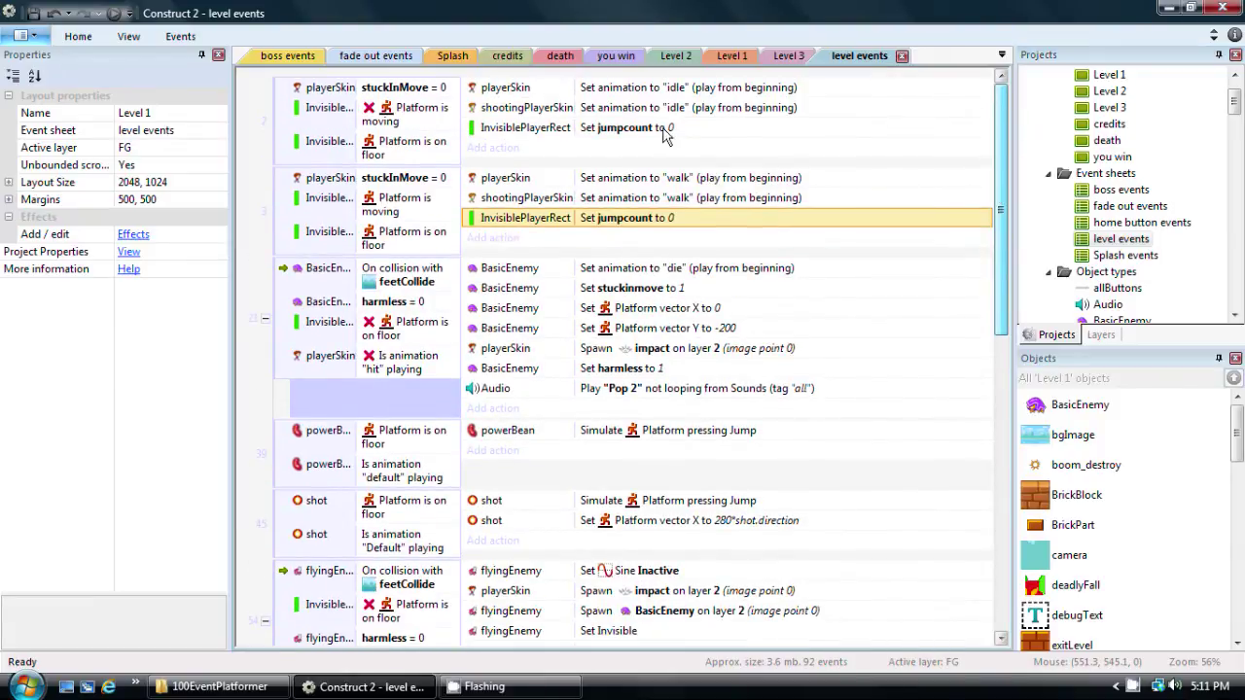
# Search the level events sheet for "jump" in place of "floor"
pyautogui.click(180, 36)
pyautogui.moveTo(356, 60); pyautogui.dragTo(383, 61)
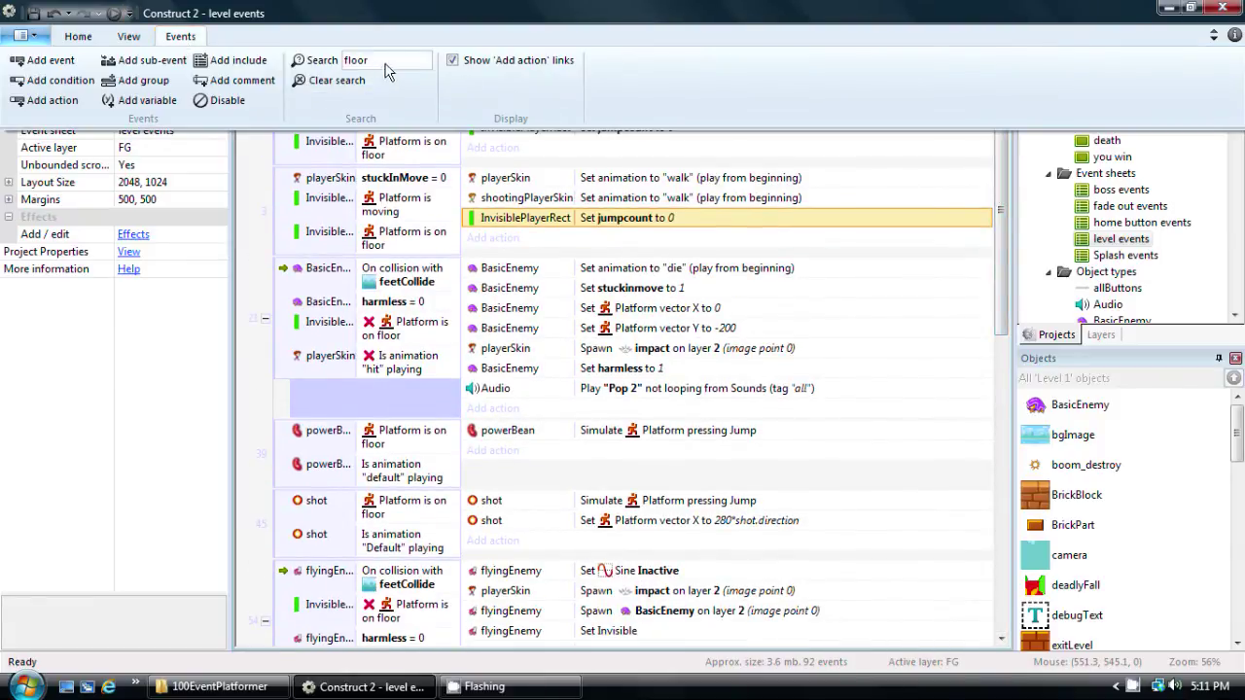
pyautogui.hotkey('ctrl', 'a')
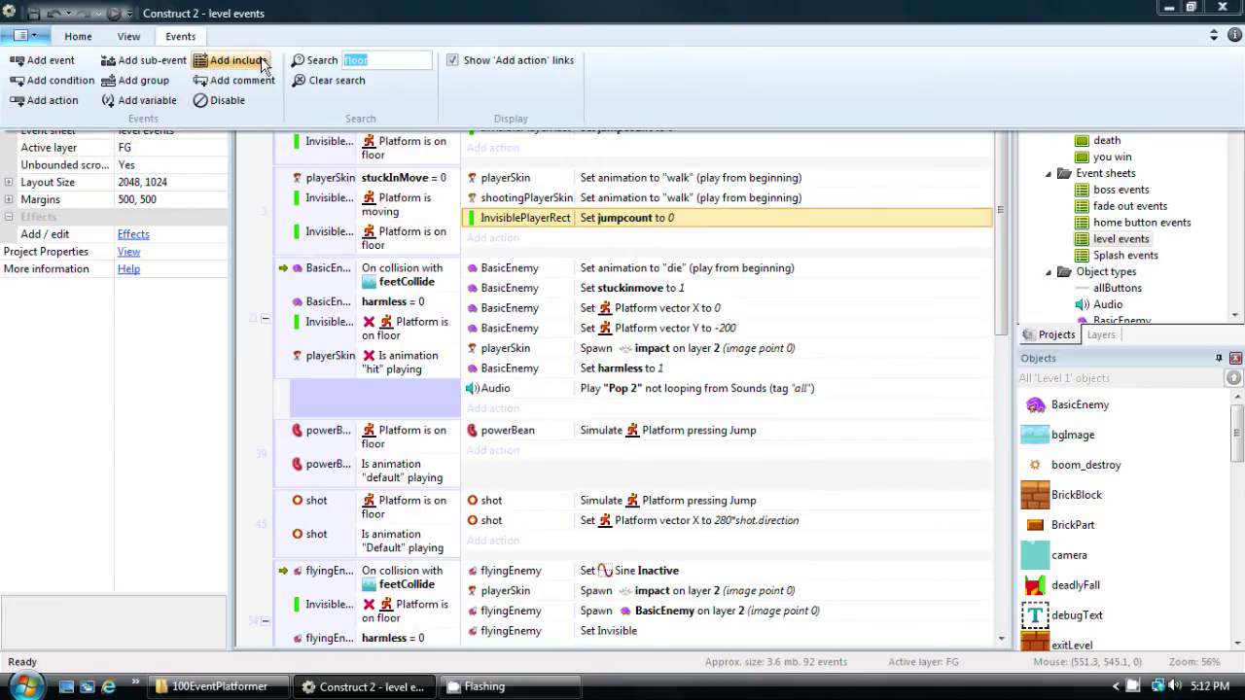
pyautogui.write('jump')
pyautogui.press('Return')
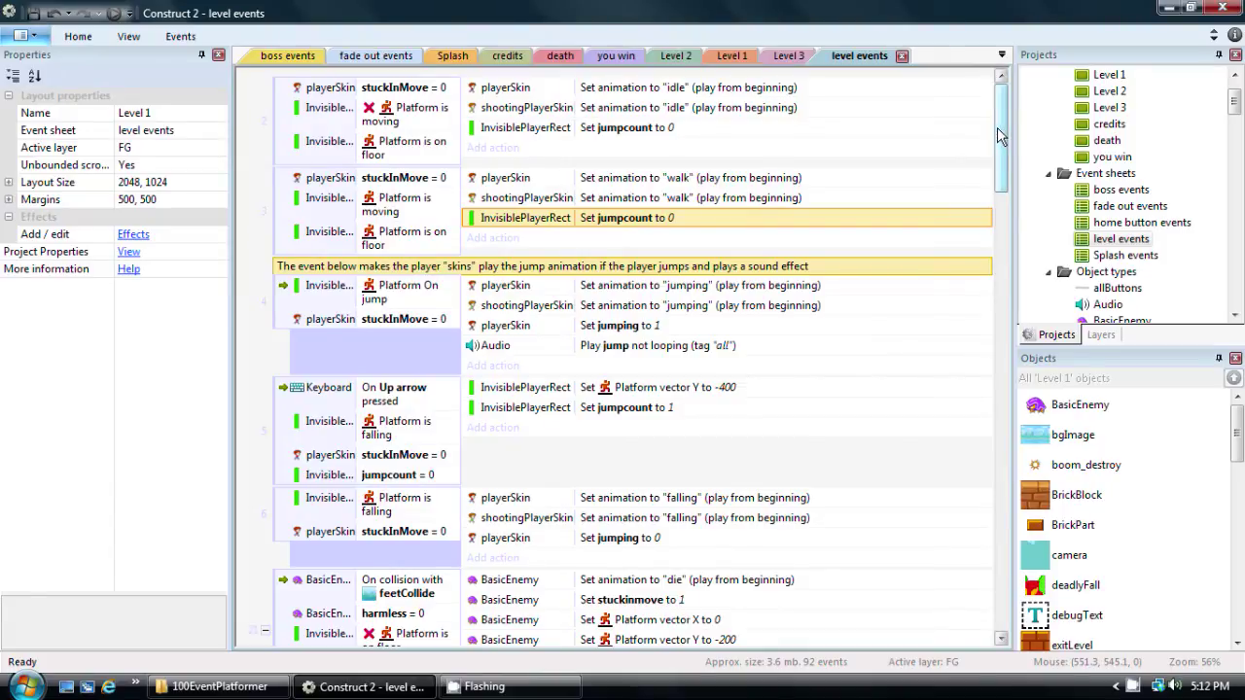
# Start a Spawn another object action for InvisiblePlayerRect in the event where the Up arrow is pressed while falling
pyautogui.moveTo(996, 139); pyautogui.dragTo(994, 158)
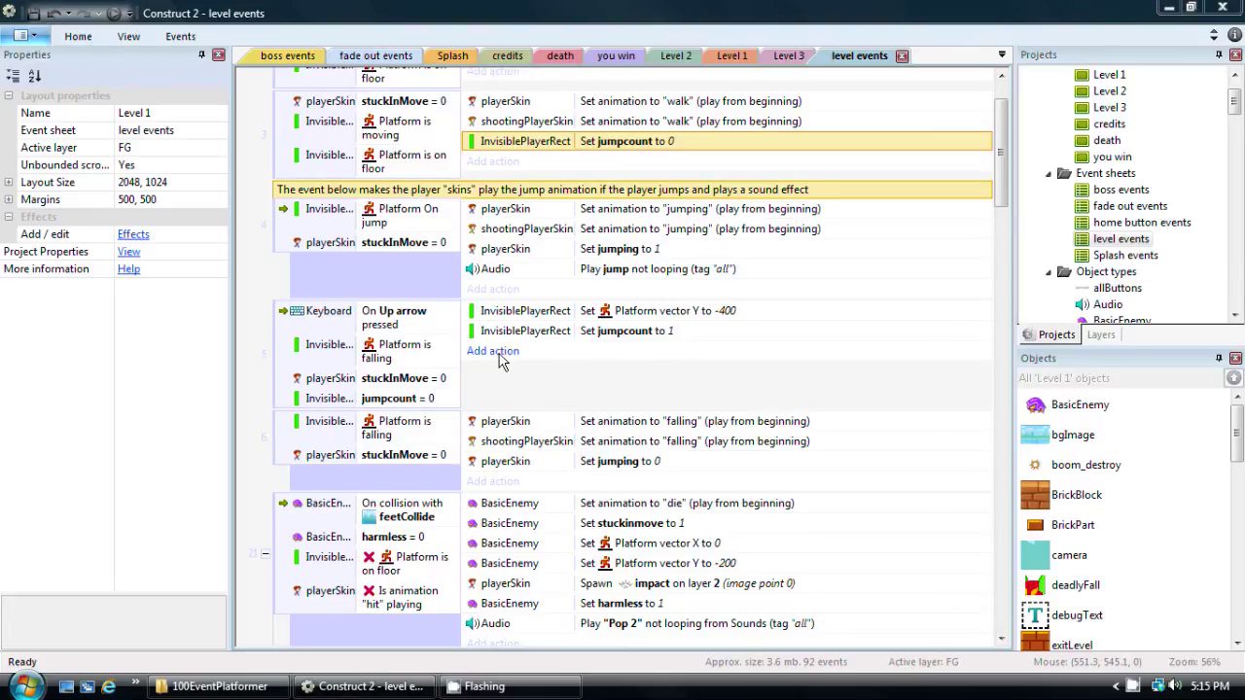
pyautogui.click(499, 354)
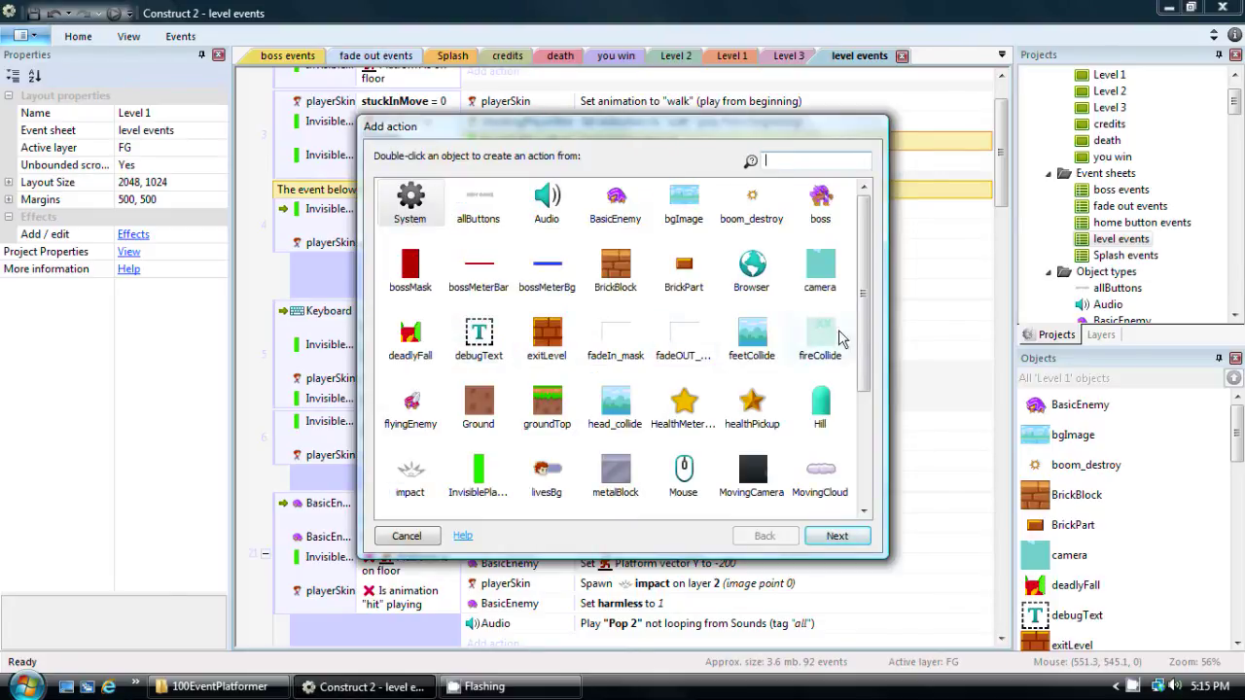
pyautogui.moveTo(862, 331); pyautogui.dragTo(864, 294)
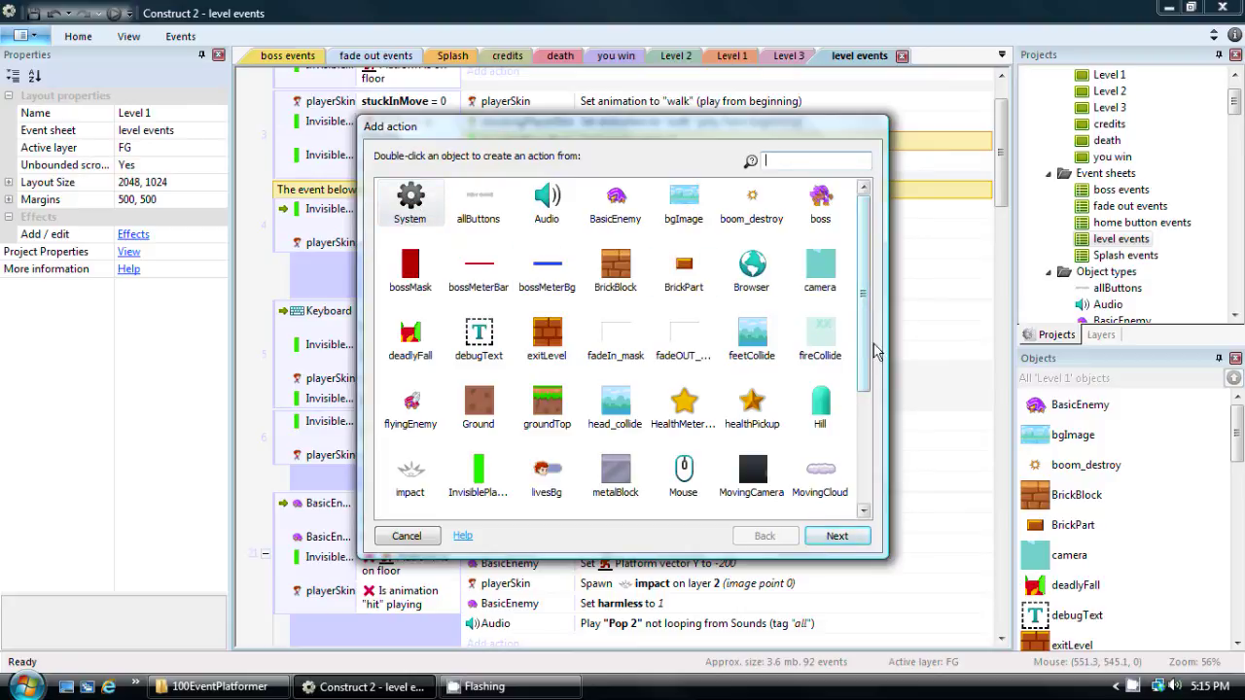
pyautogui.moveTo(865, 347); pyautogui.dragTo(793, 416)
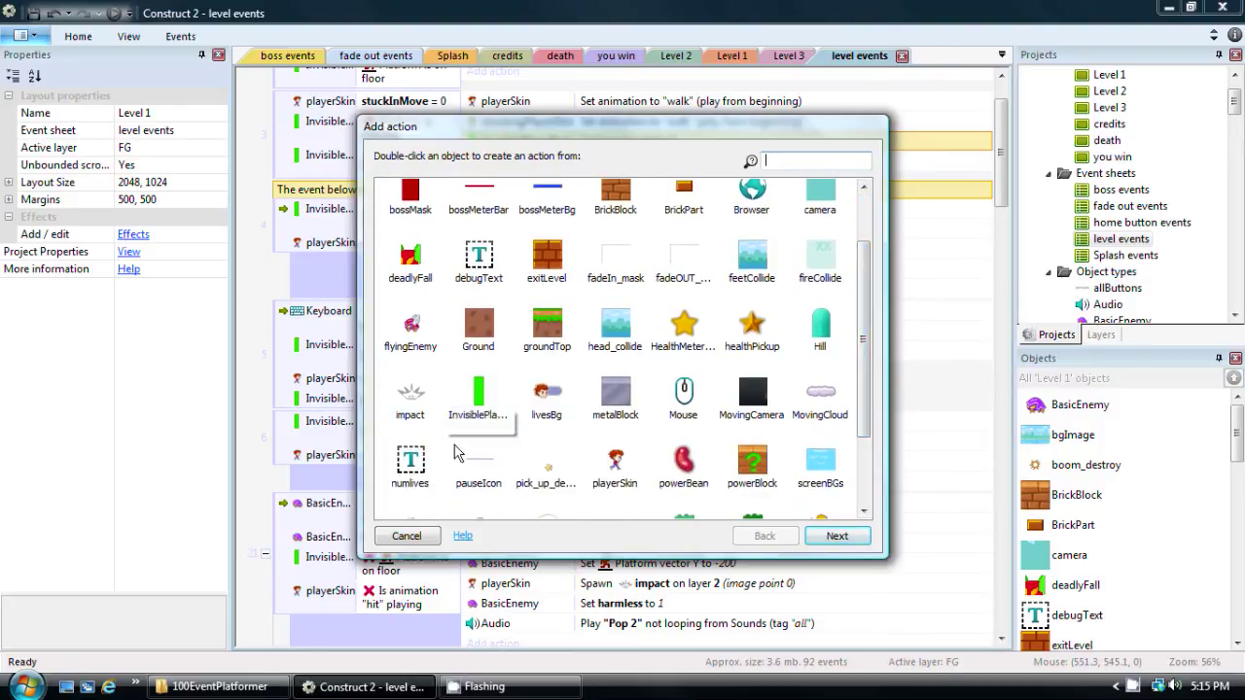
pyautogui.doubleClick(480, 399)
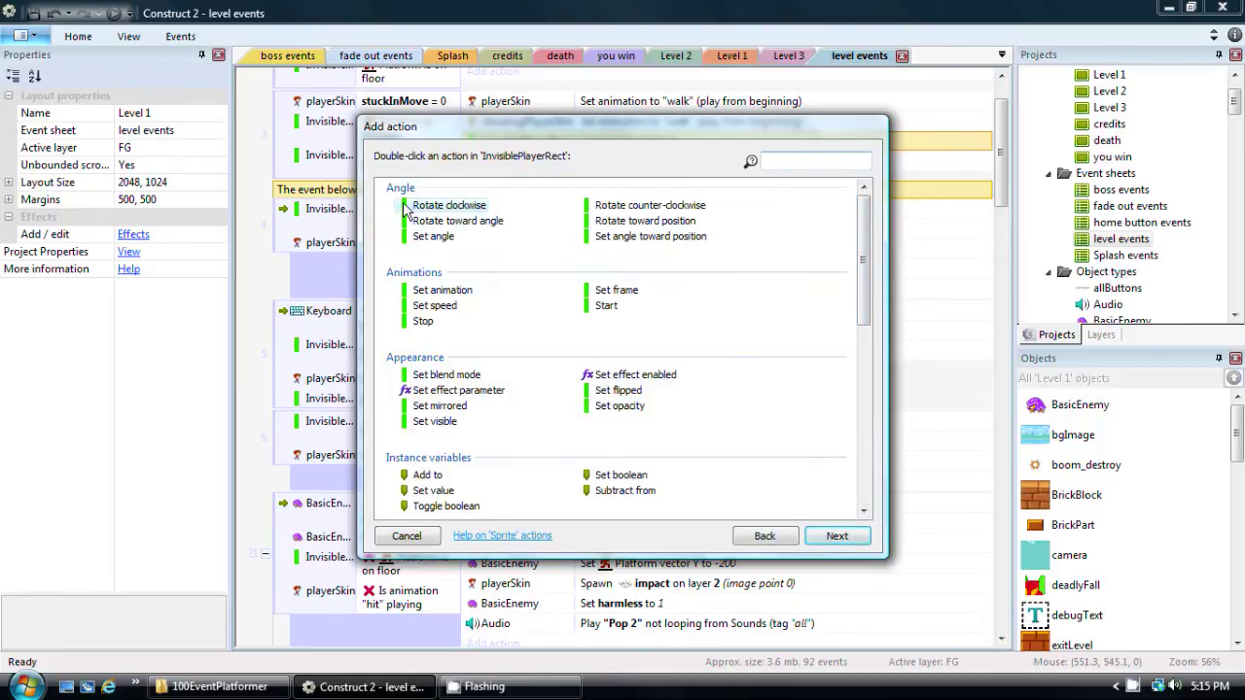
pyautogui.moveTo(865, 290); pyautogui.dragTo(858, 403)
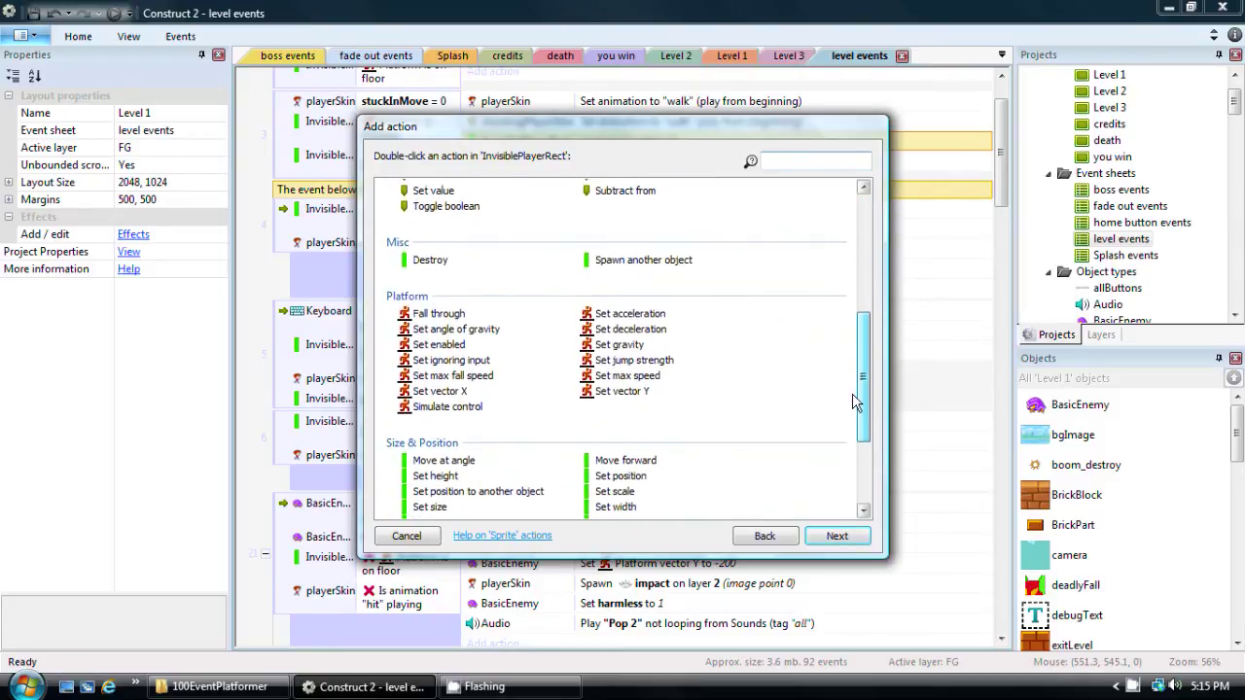
pyautogui.click(644, 262)
pyautogui.doubleClick(644, 262)
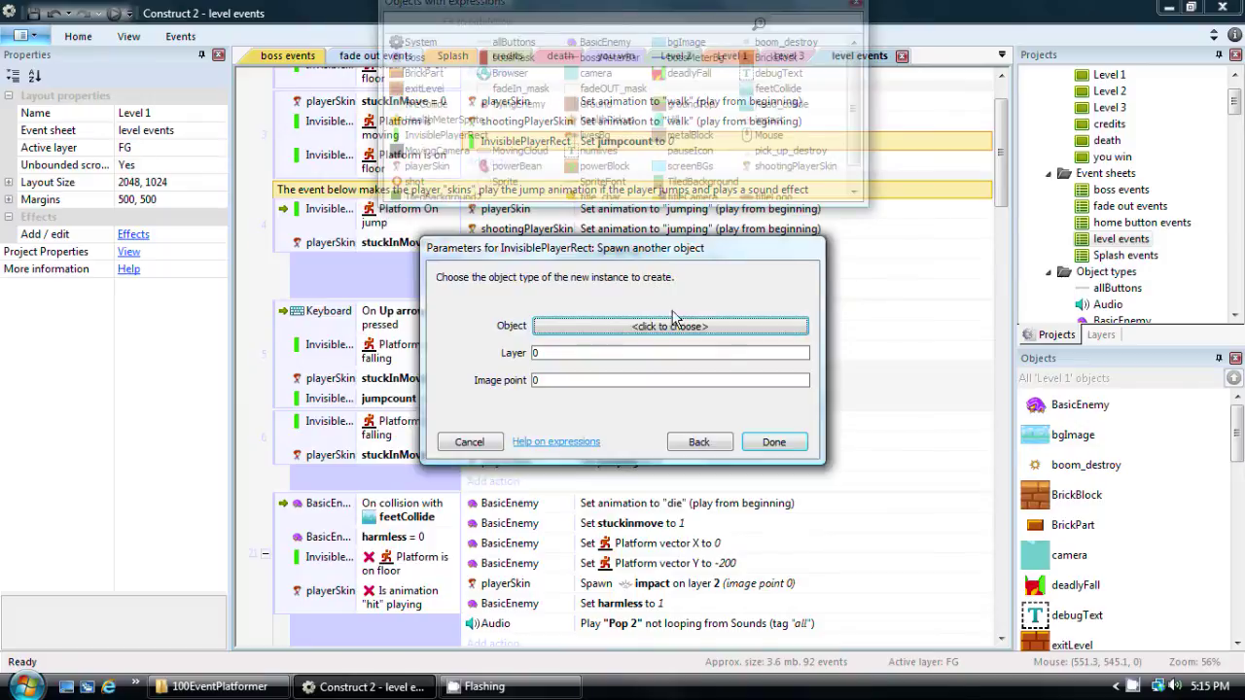
# Set the spawn action to create the new Sprite object on layer "FG" at image point 0
pyautogui.click(593, 354)
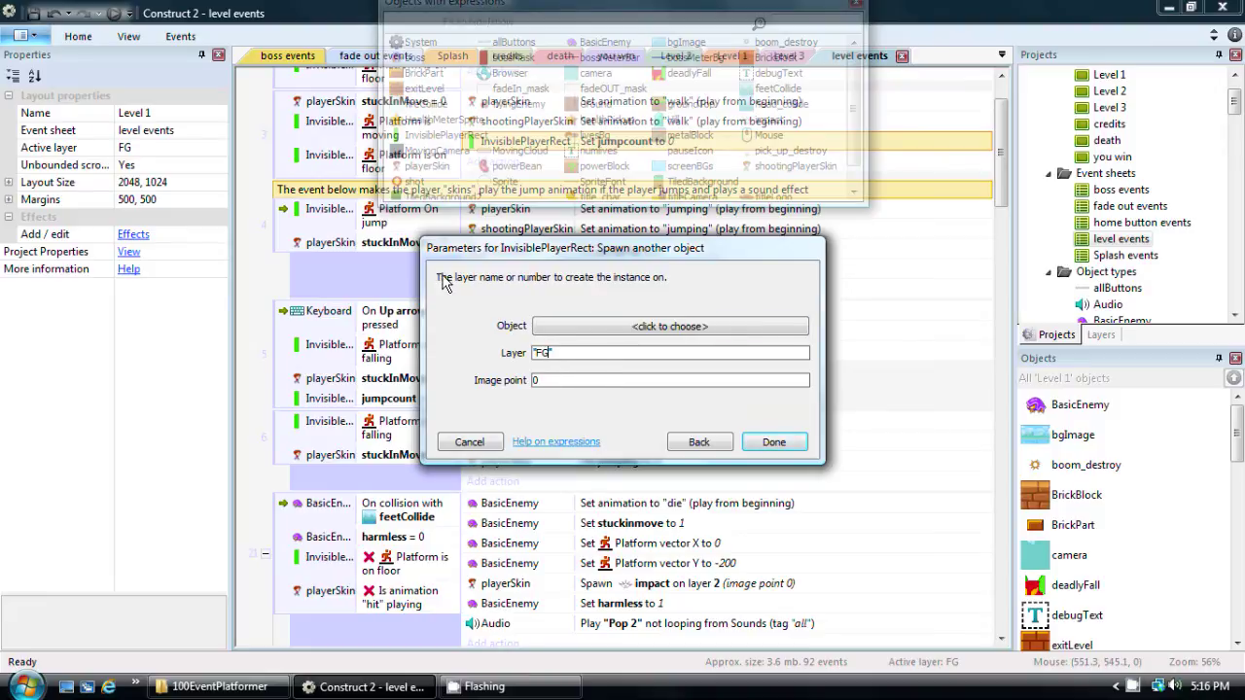
pyautogui.click(658, 333)
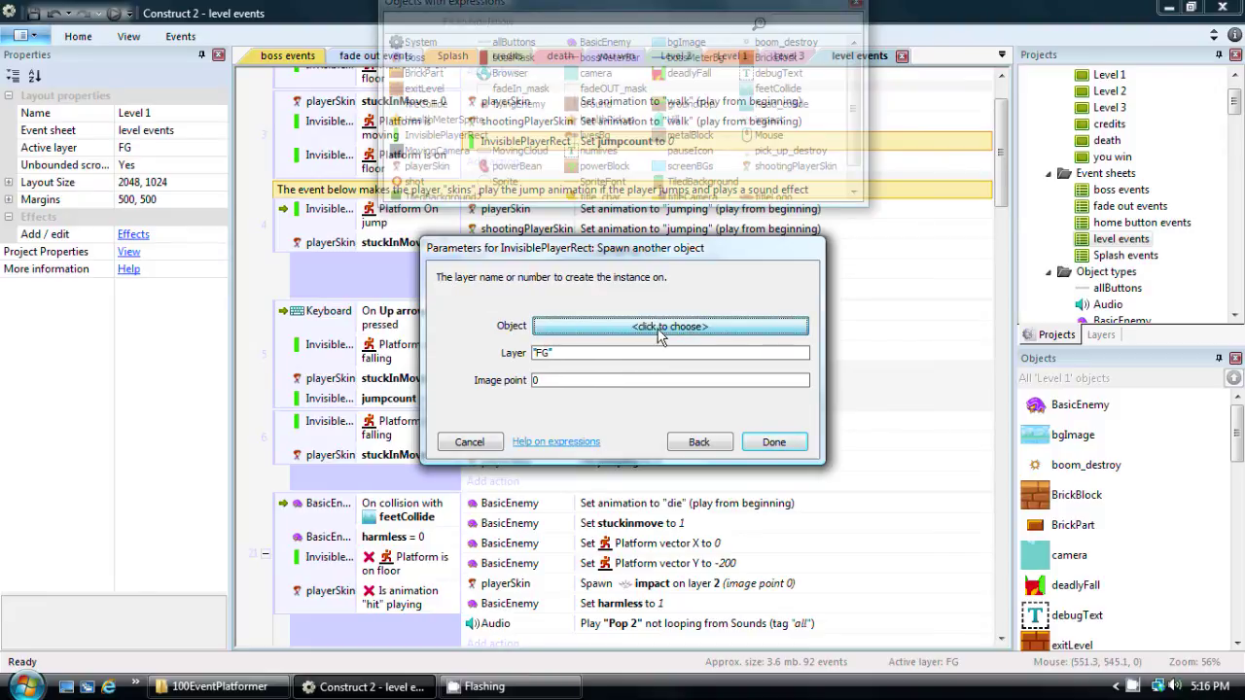
pyautogui.moveTo(728, 243); pyautogui.dragTo(724, 367)
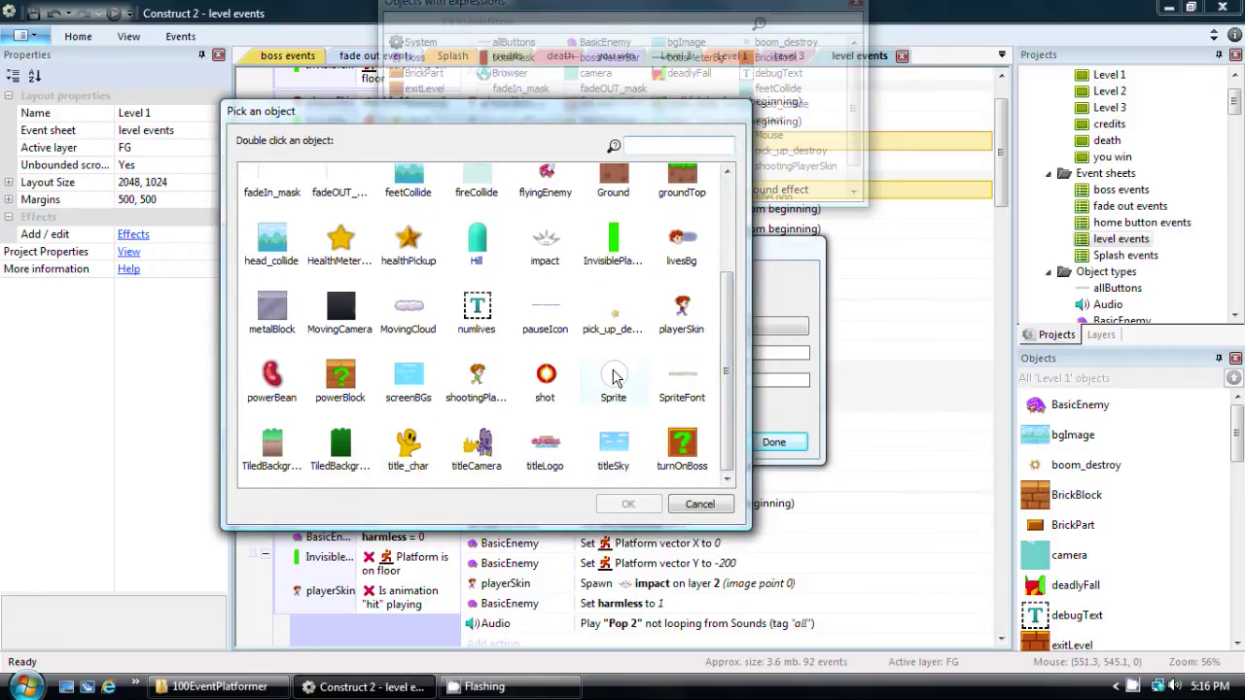
pyautogui.click(613, 379)
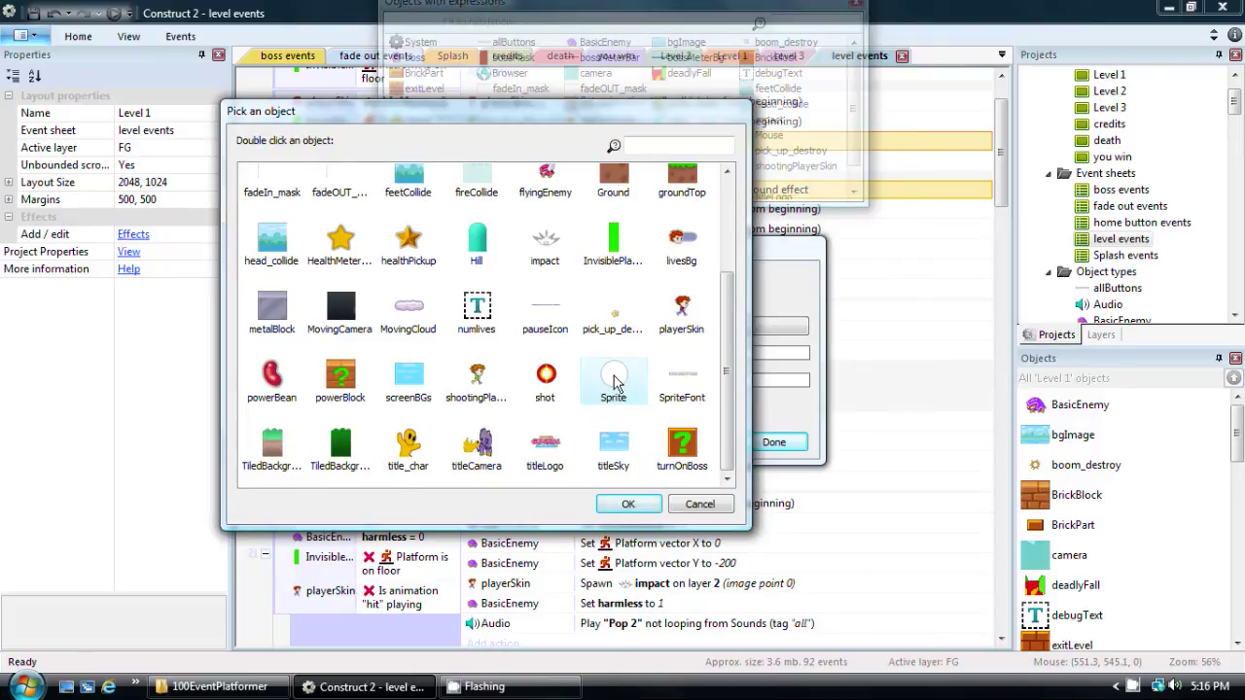
pyautogui.click(621, 504)
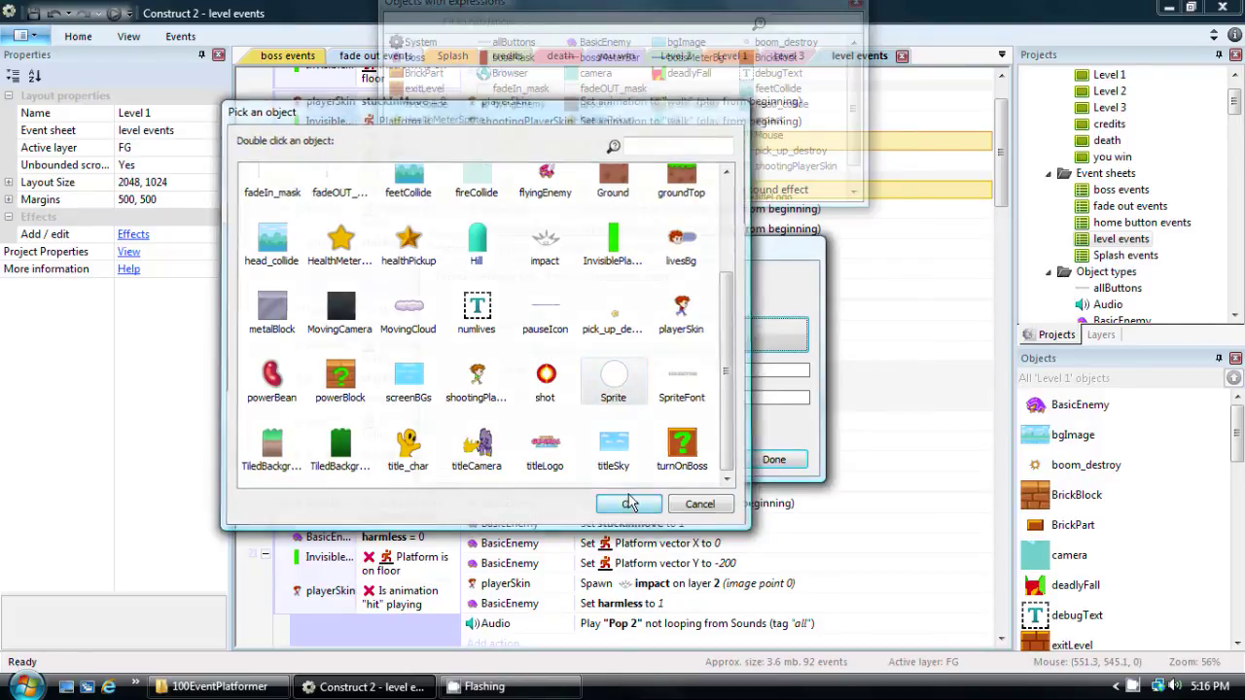
pyautogui.click(774, 460)
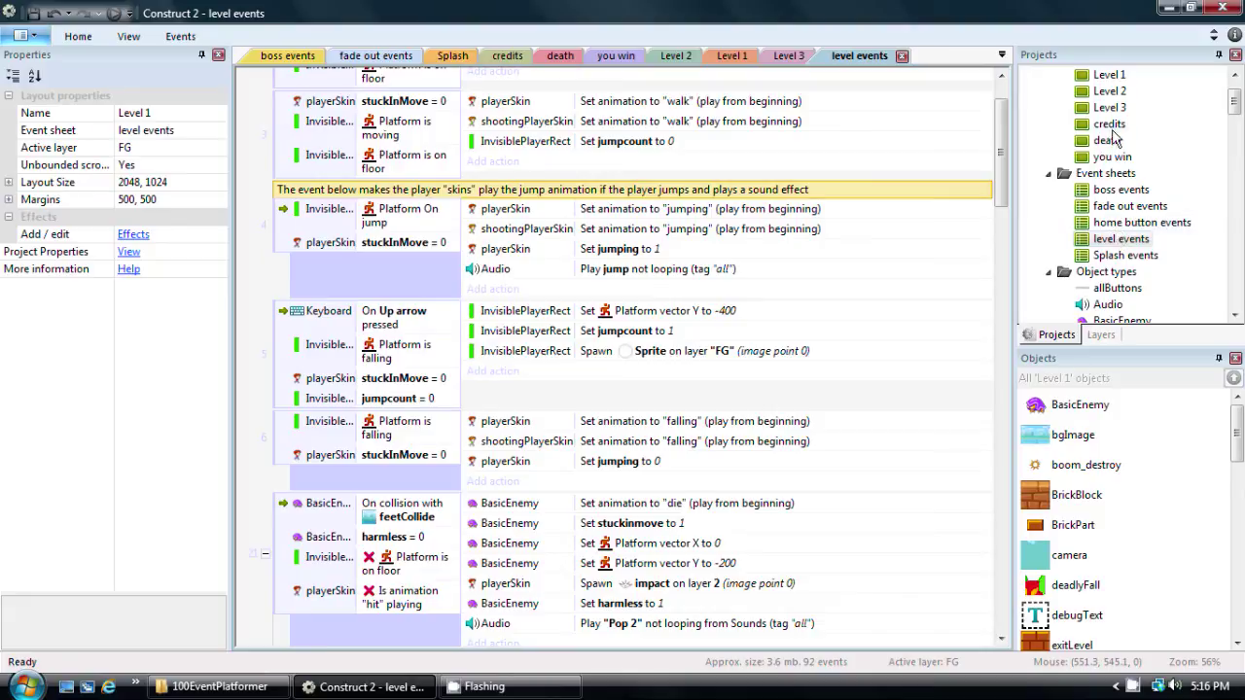
# Preview the Level 1 layout, test the spawned effect with several double jumps, and close the preview
pyautogui.doubleClick(1112, 77)
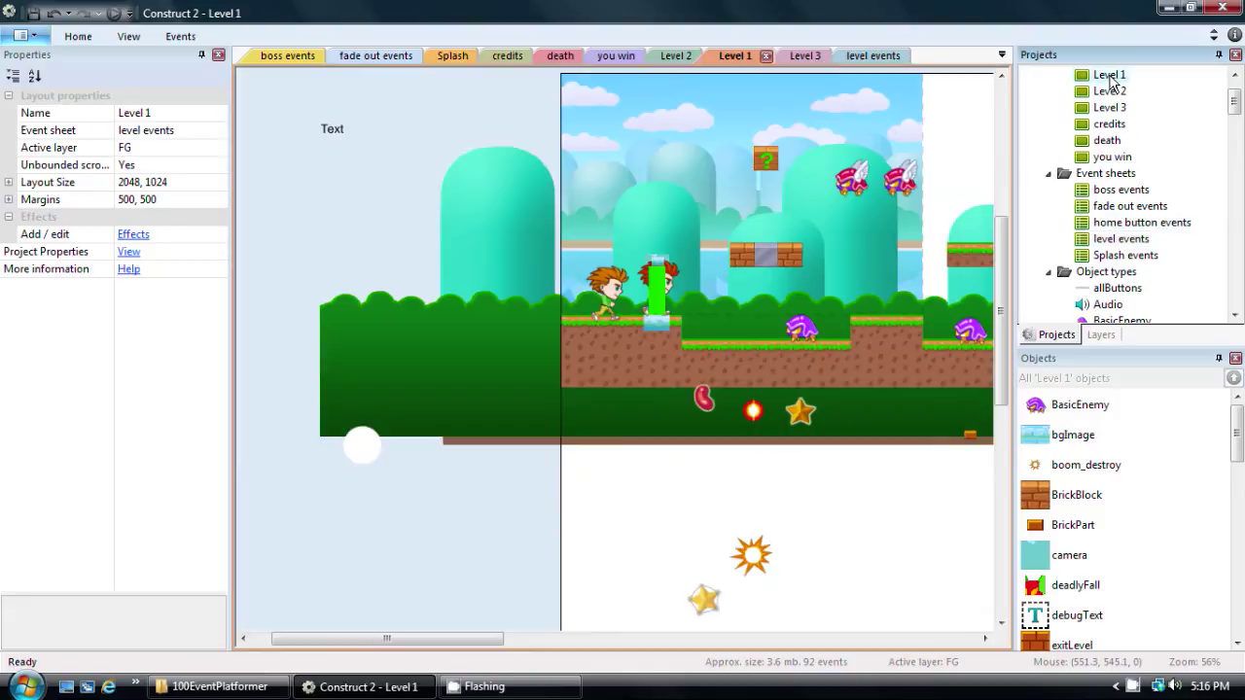
pyautogui.click(116, 13)
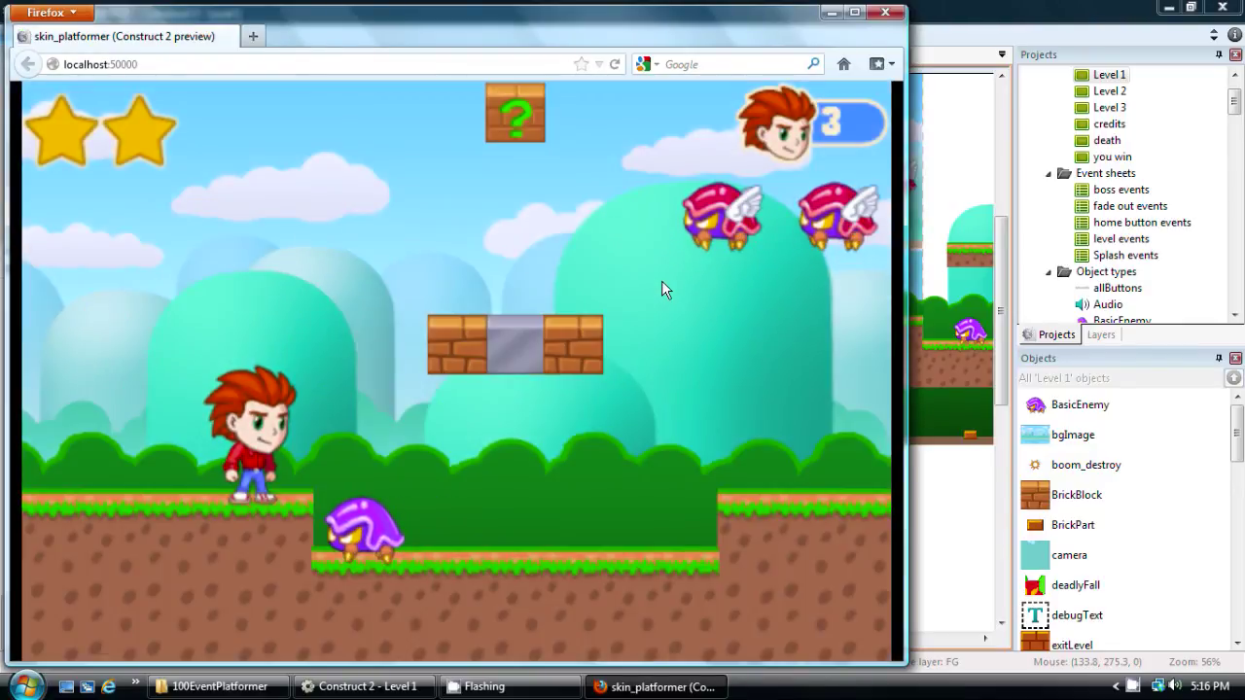
pyautogui.press('Up')
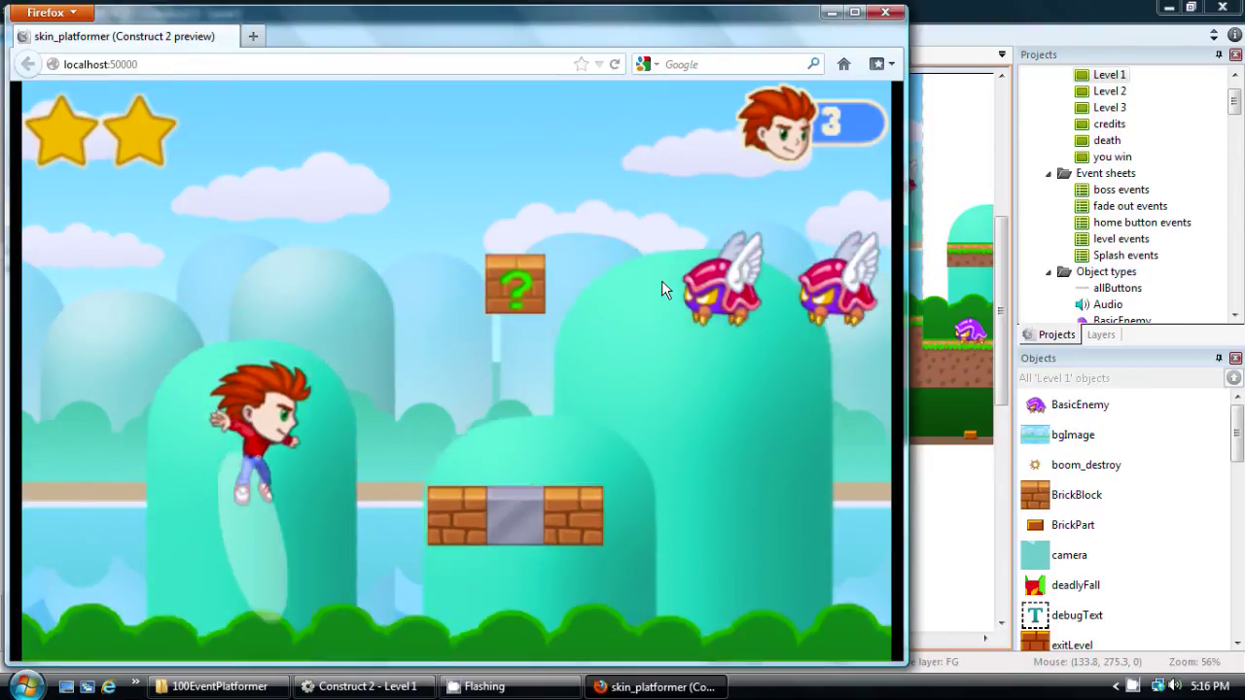
pyautogui.press('Left')
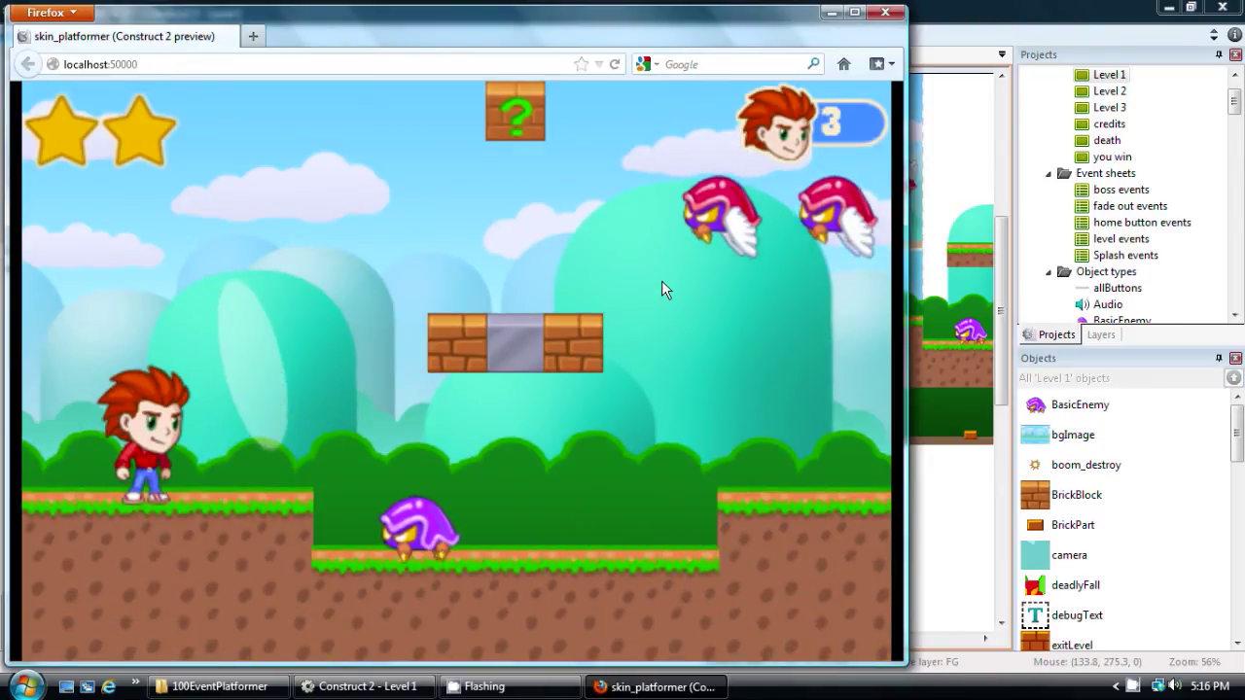
pyautogui.press('Up')
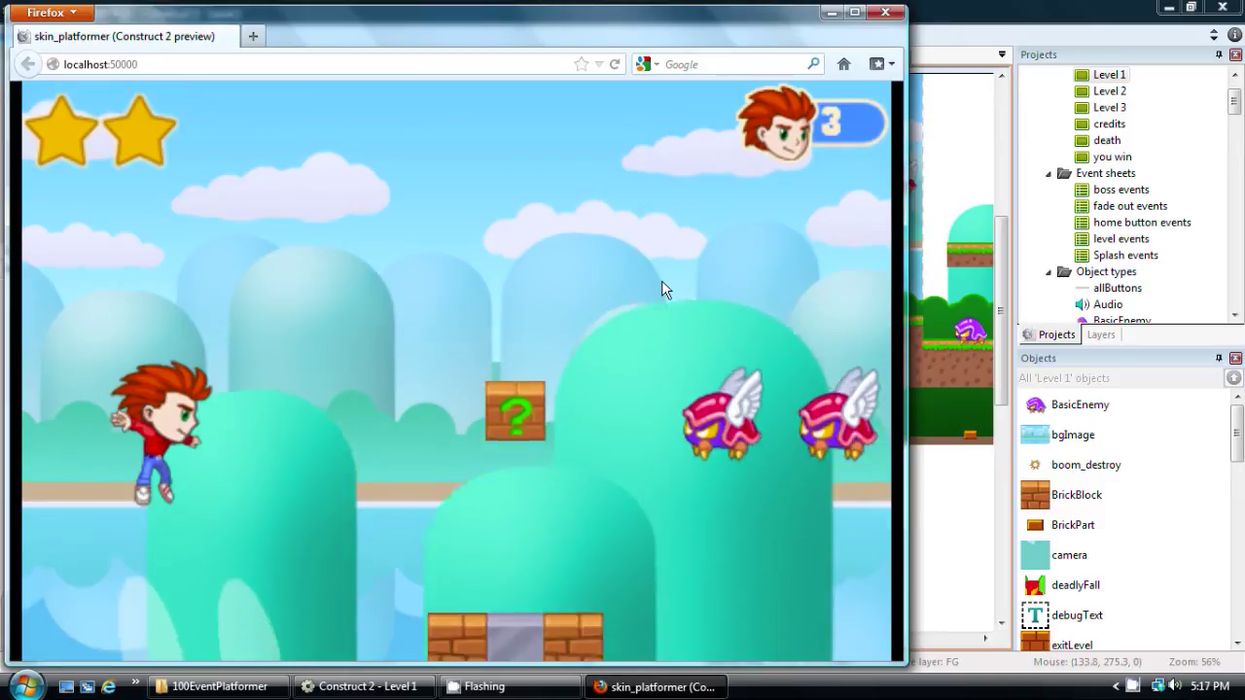
pyautogui.press('Right')
pyautogui.press('Up')
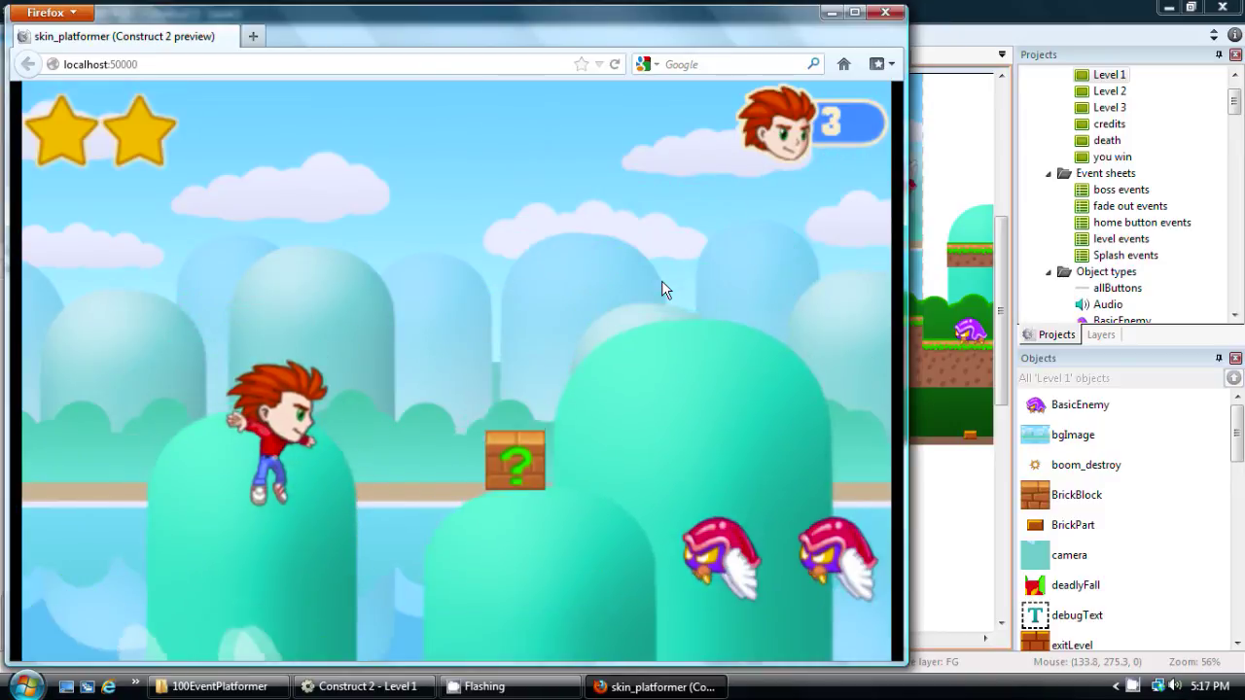
pyautogui.press('Left')
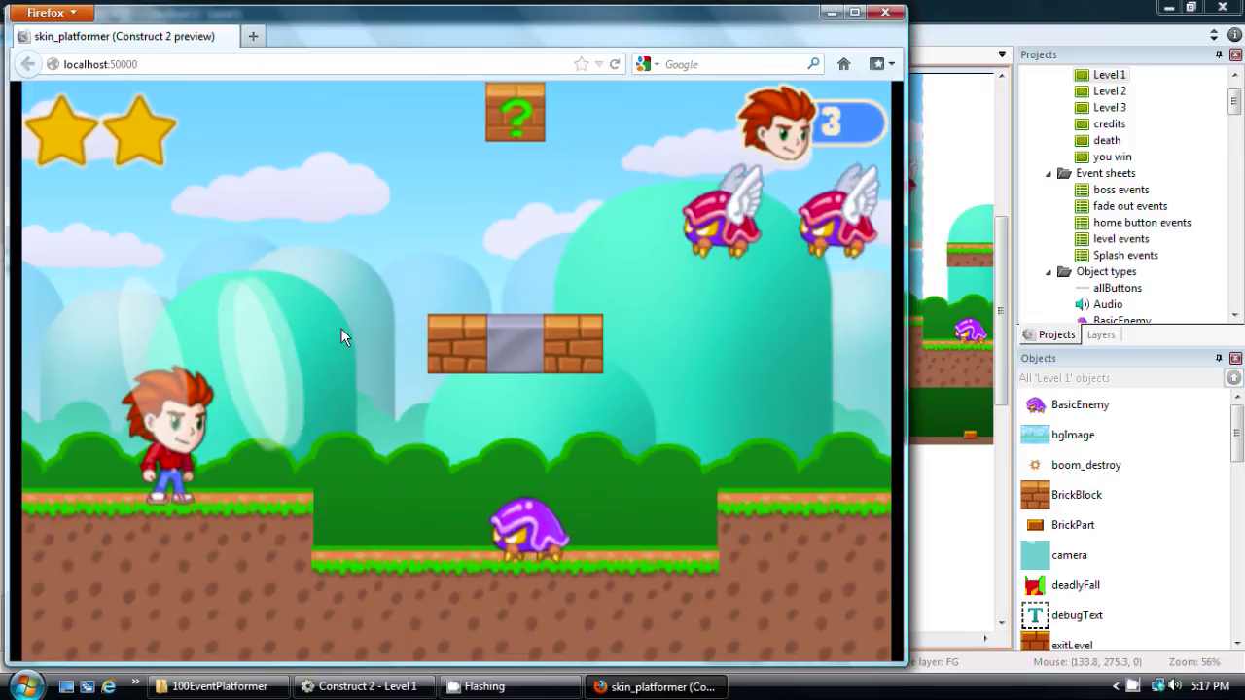
pyautogui.hotkey('alt', 'F4')
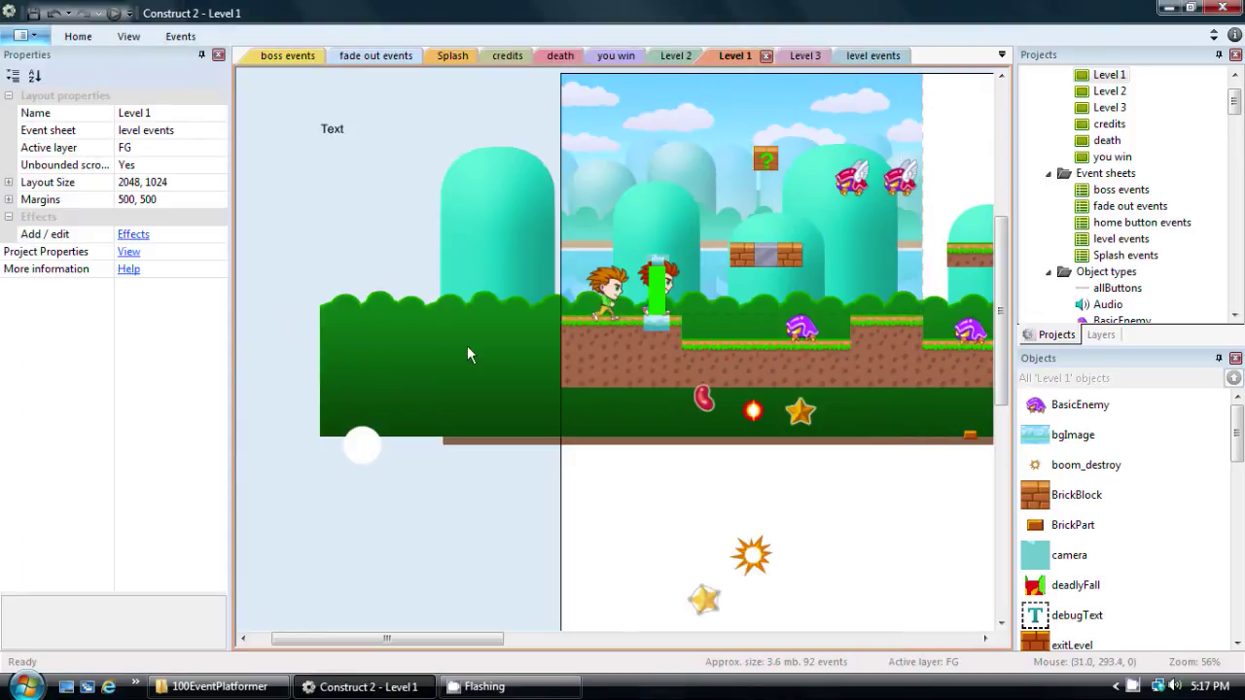
# Set the Fade out time of the white circle sprite's Fade behavior to 0.01
pyautogui.click(362, 446)
pyautogui.moveTo(223, 316); pyautogui.dragTo(222, 402)
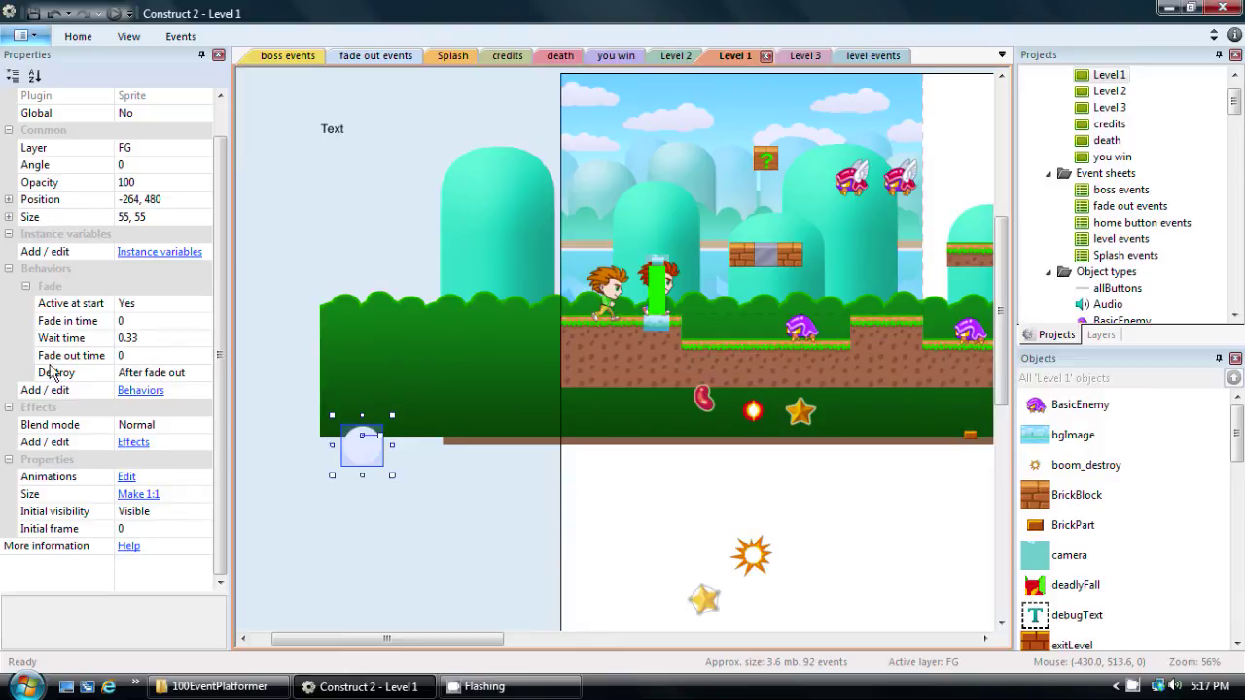
pyautogui.click(156, 341)
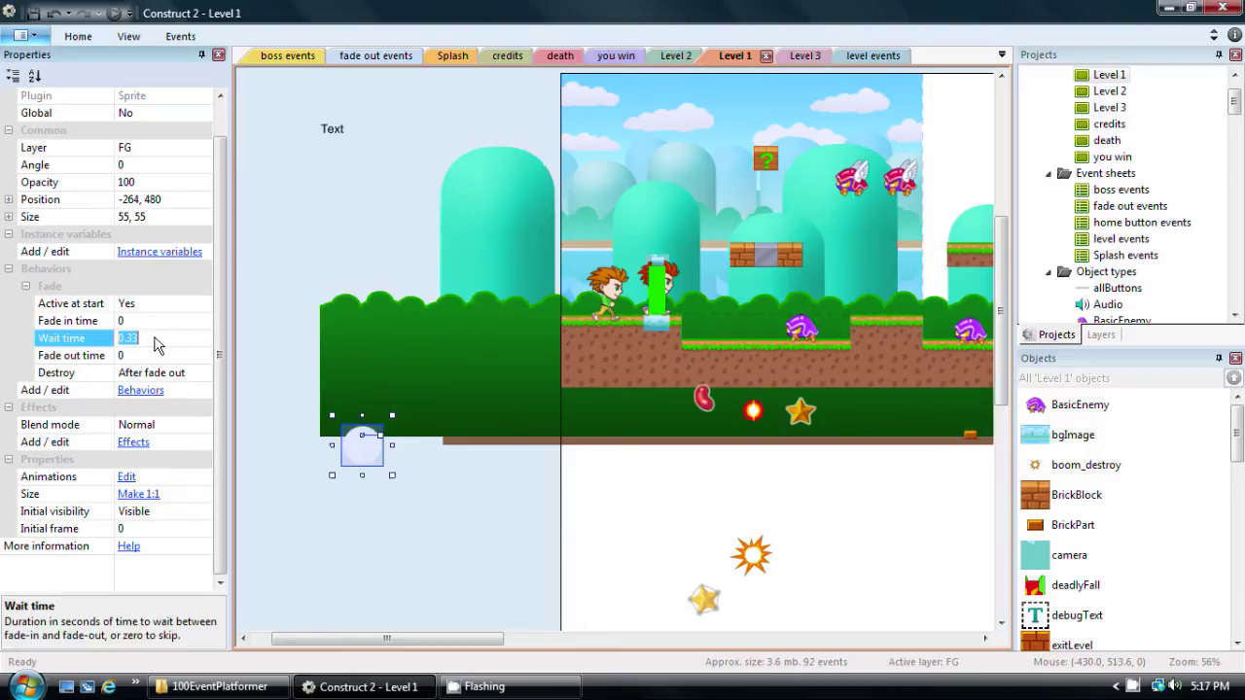
pyautogui.click(153, 358)
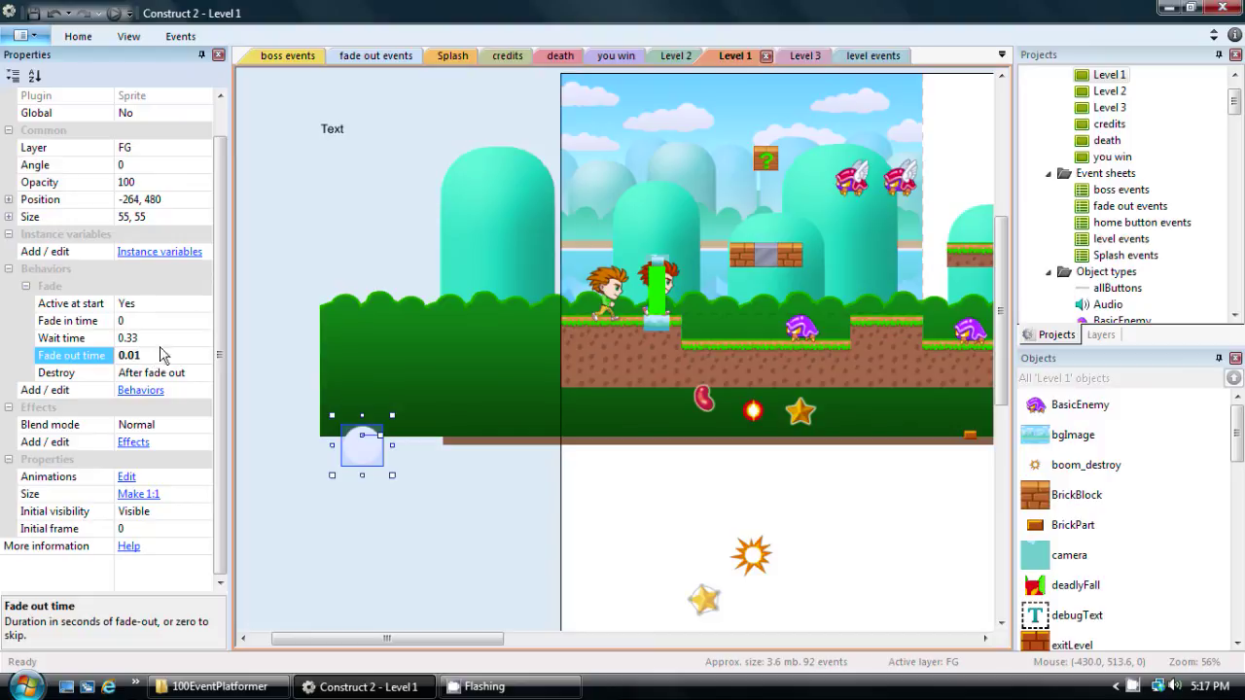
# Preview Level 1 again and play through it with repeated double jumps to check that the spawned effect disappears
pyautogui.click(114, 13)
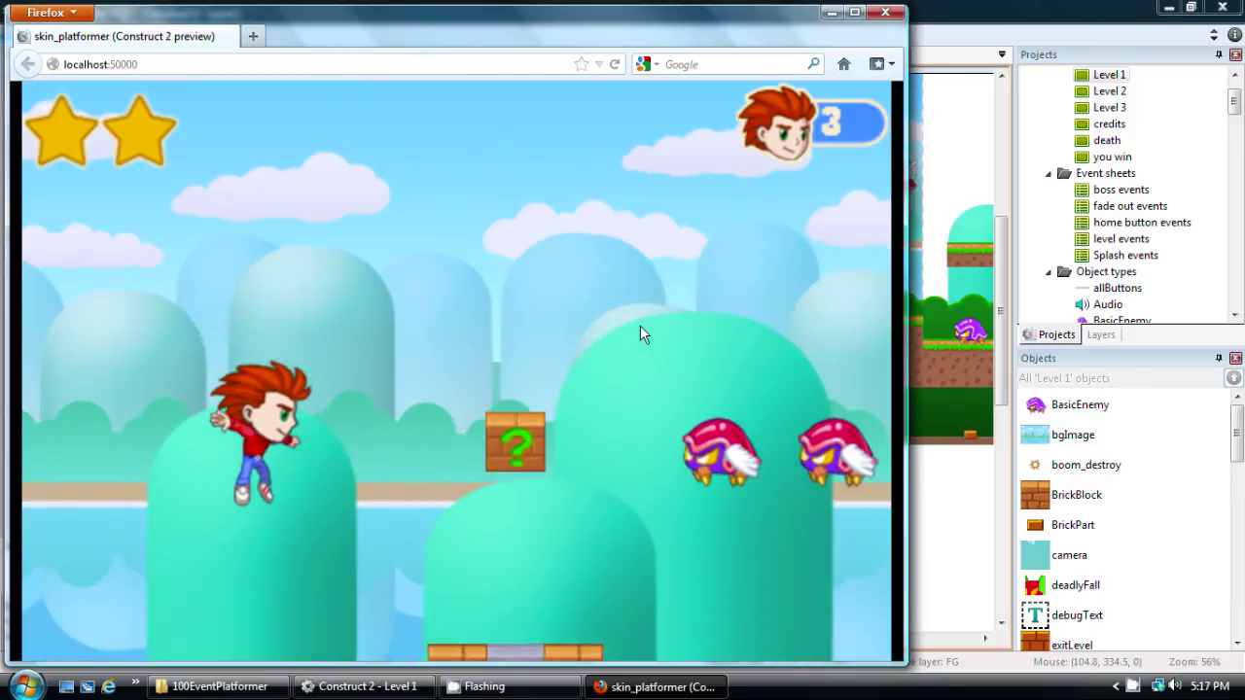
pyautogui.press('Left')
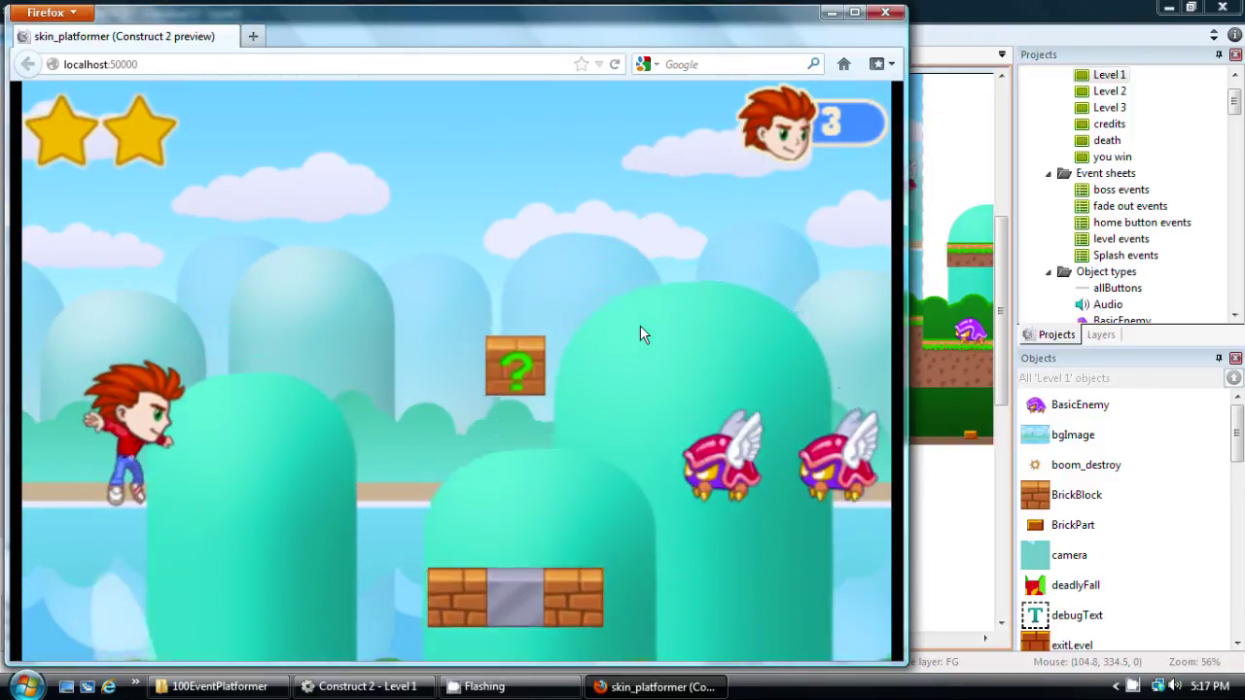
pyautogui.press('Right')
pyautogui.press('Up')
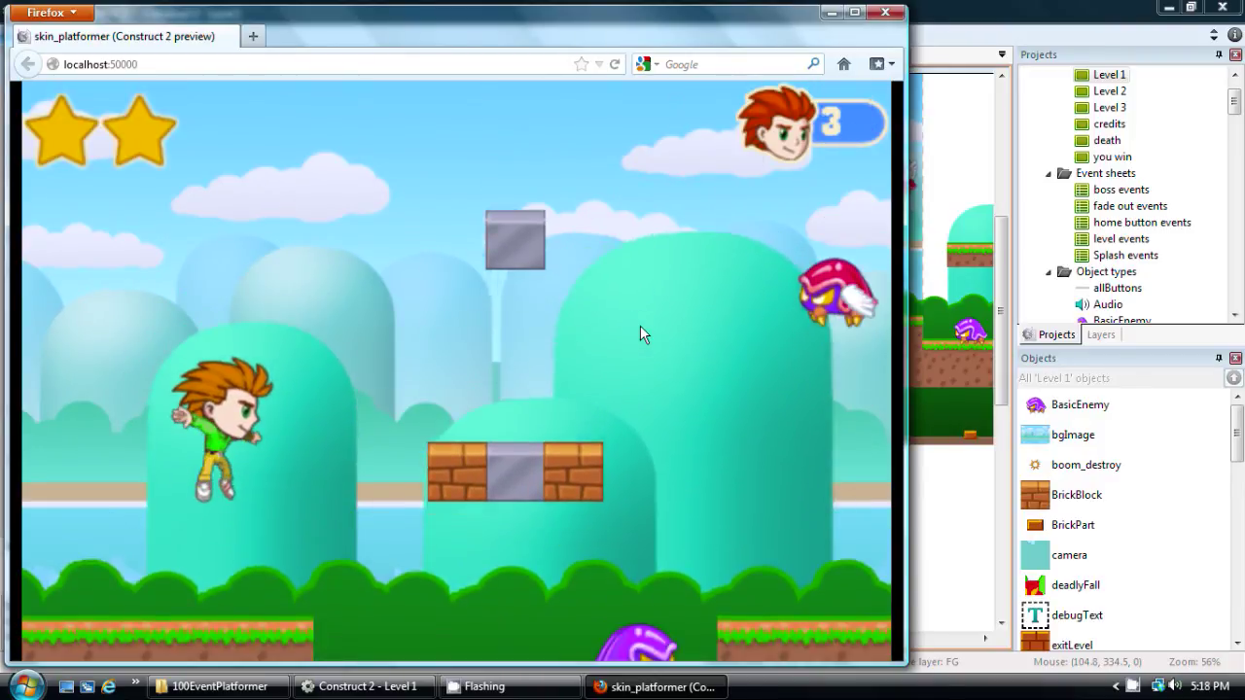
pyautogui.press('Right')
pyautogui.press('Up')
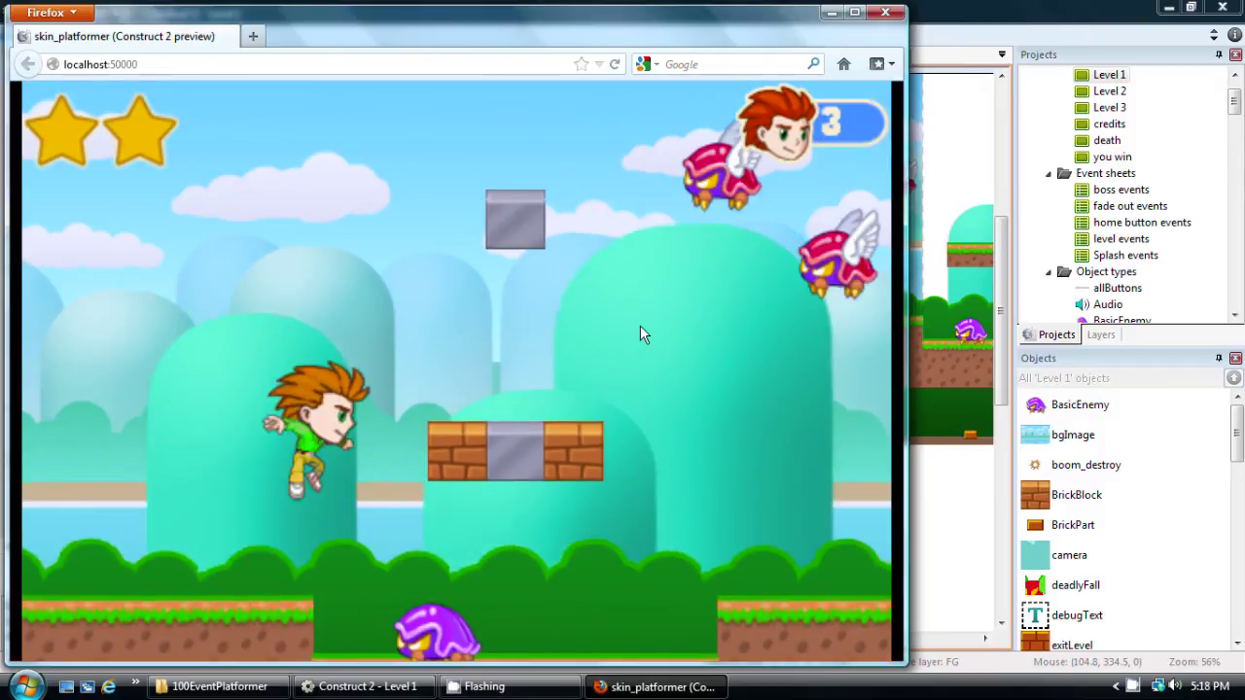
pyautogui.press('Right')
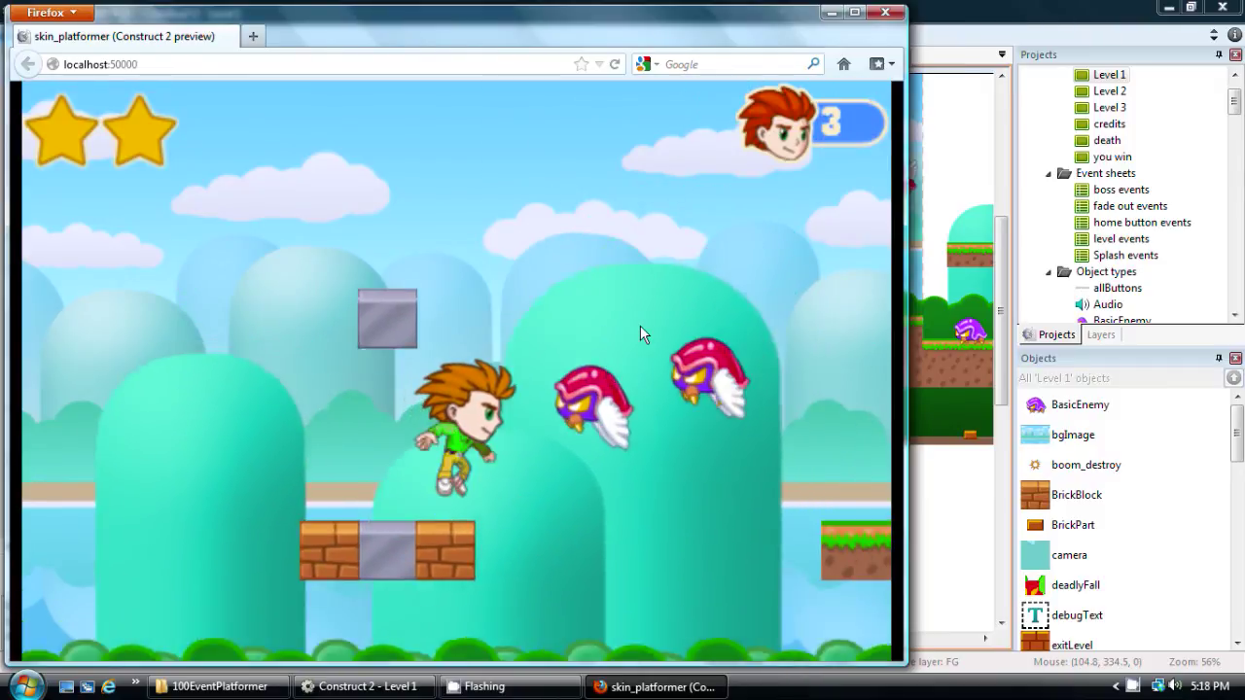
pyautogui.press('Up')
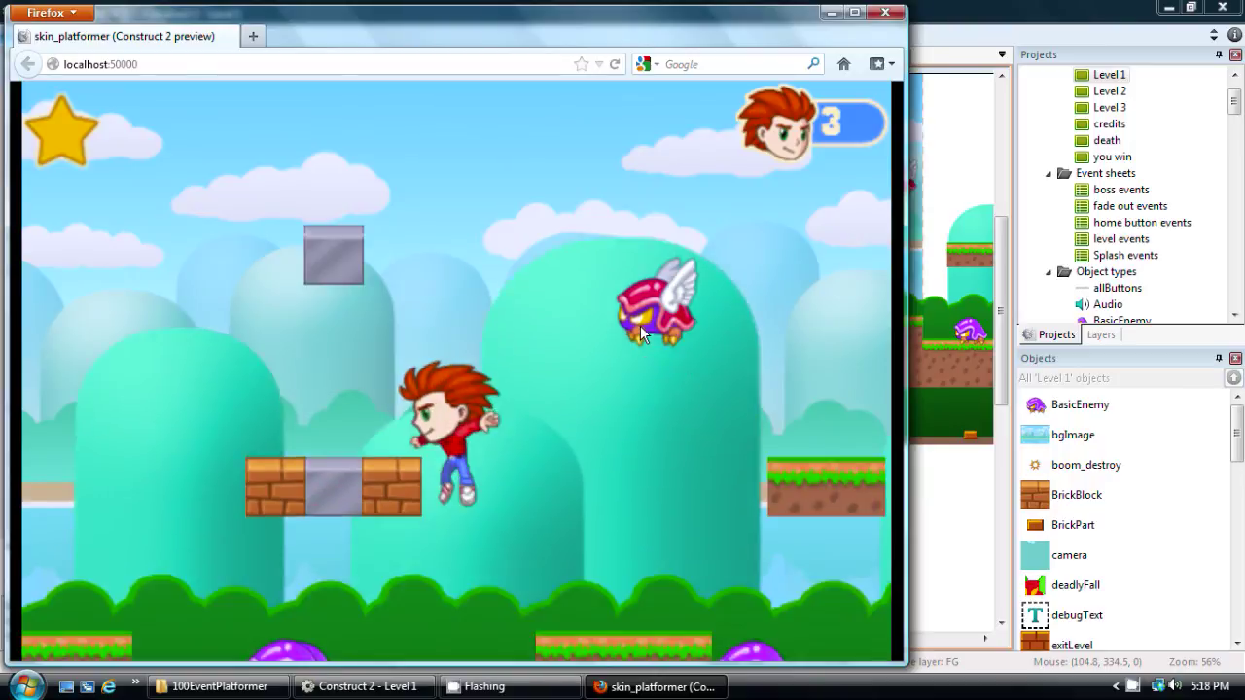
pyautogui.press('Right')
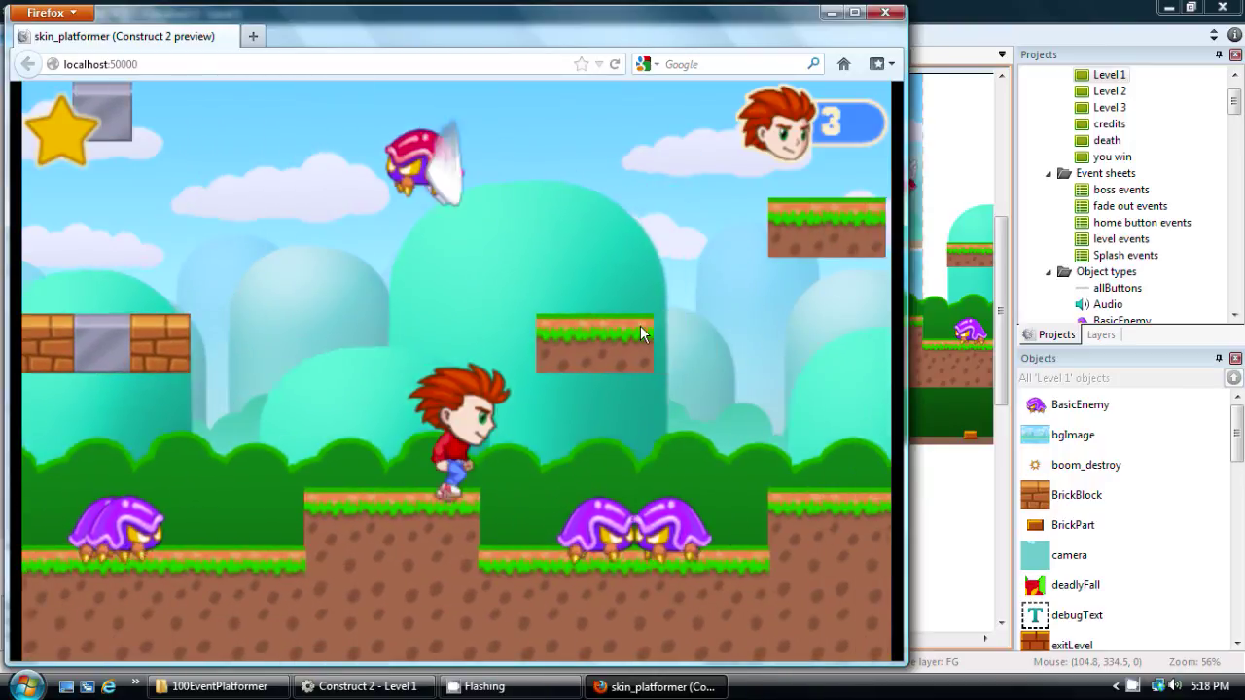
pyautogui.press('Up')
pyautogui.press('Right')
pyautogui.press('Up')
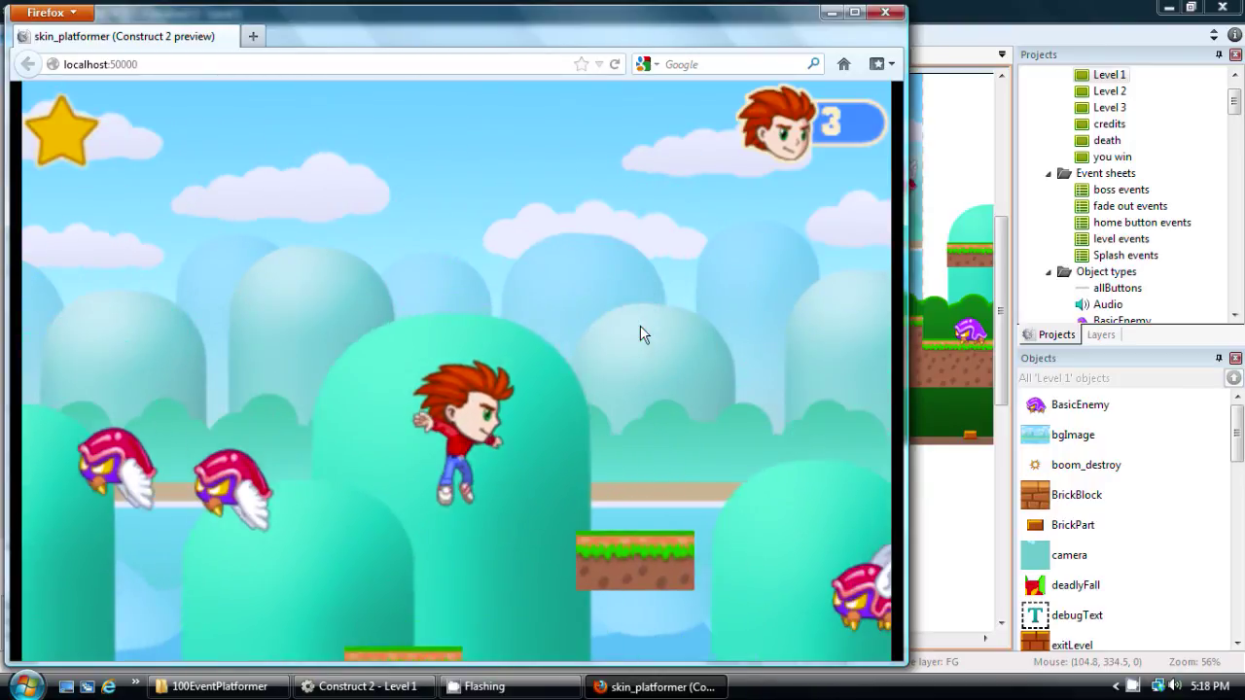
pyautogui.press('Up')
pyautogui.press('Right')
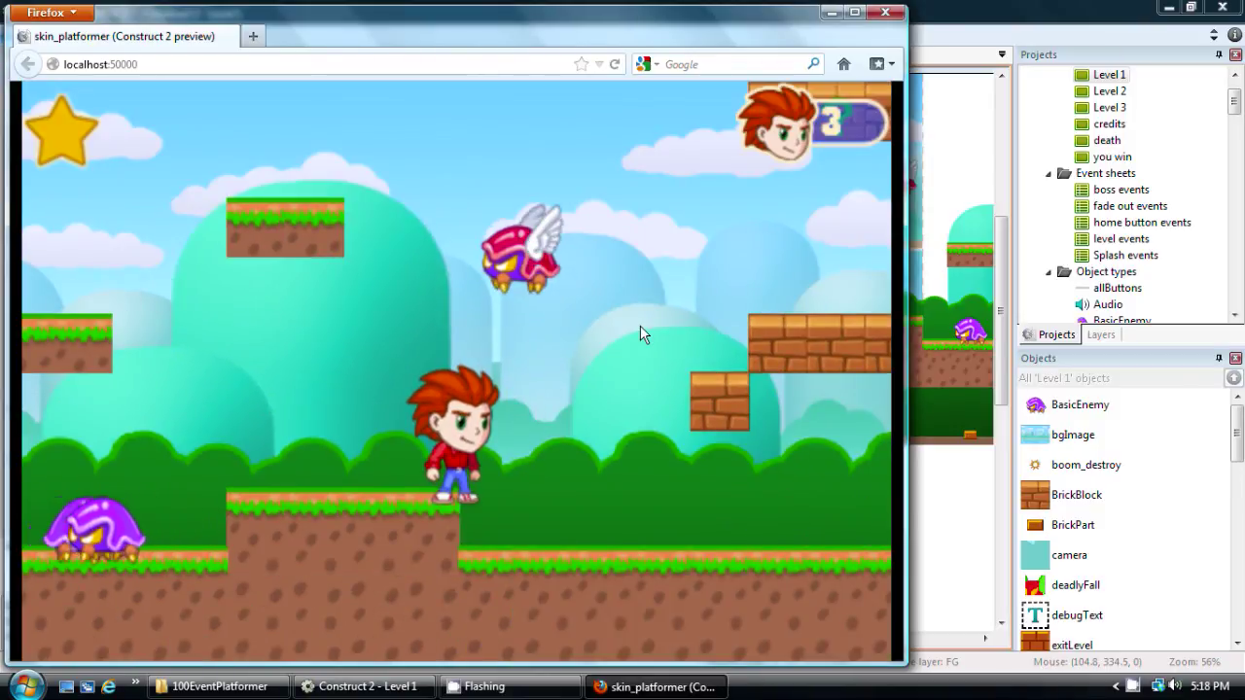
pyautogui.press('Left')
pyautogui.press('Left')
pyautogui.press('Up')
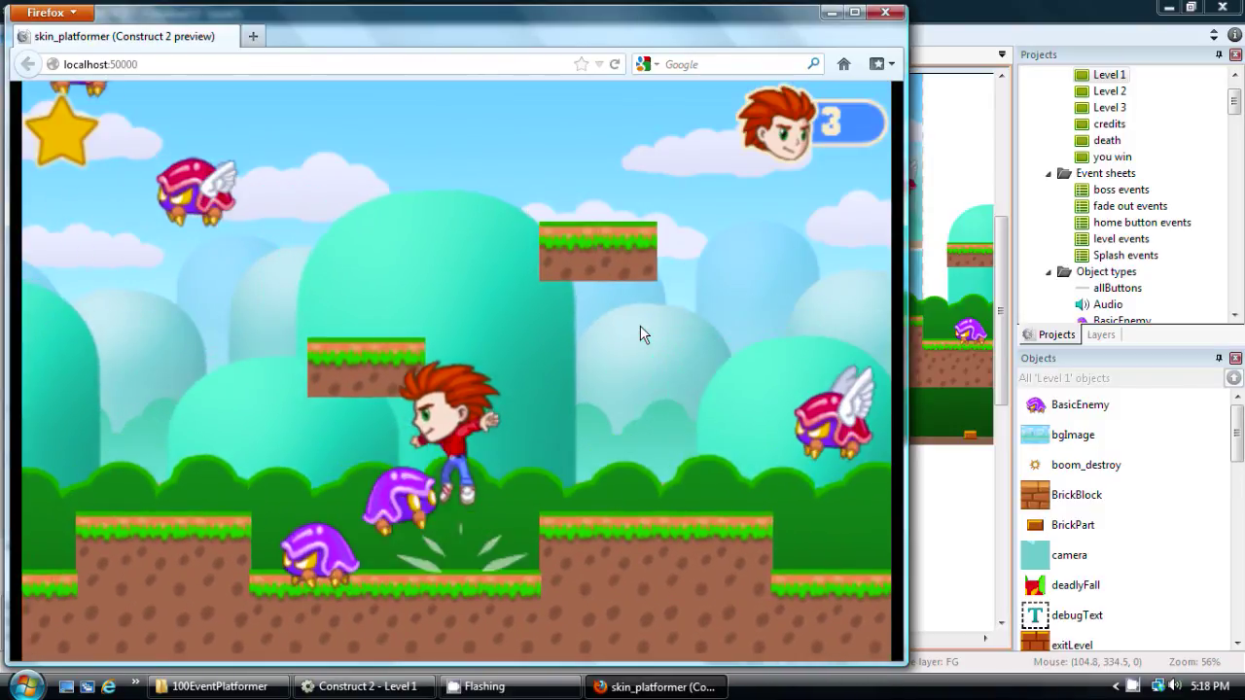
pyautogui.press('Right')
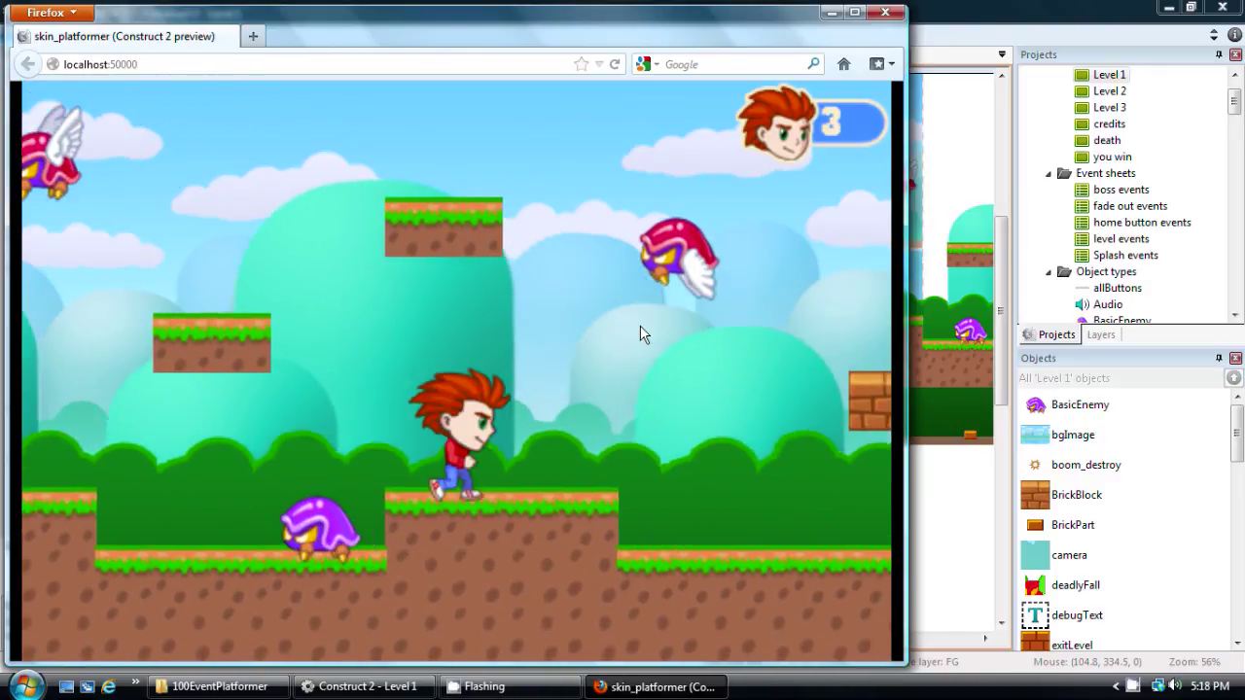
# Keep testing the player's running and jumping in both directions up to the brick blocks in the Level 1 preview, and close the preview
pyautogui.press('Left')
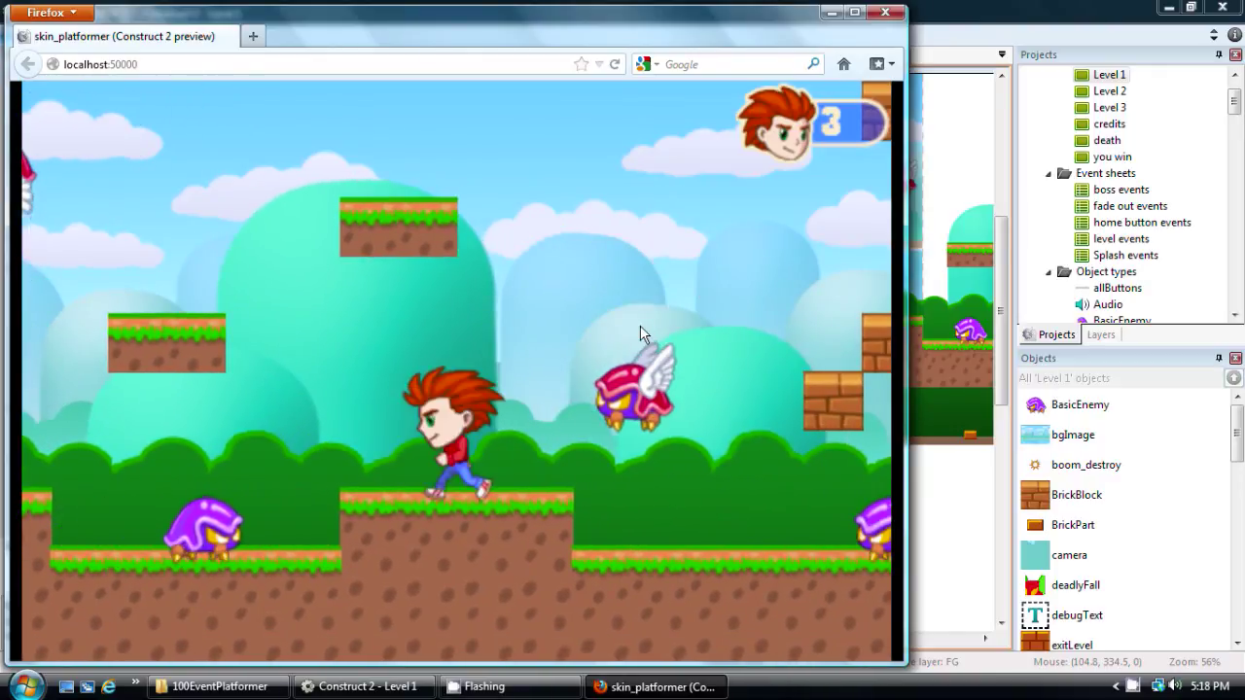
pyautogui.press('Right')
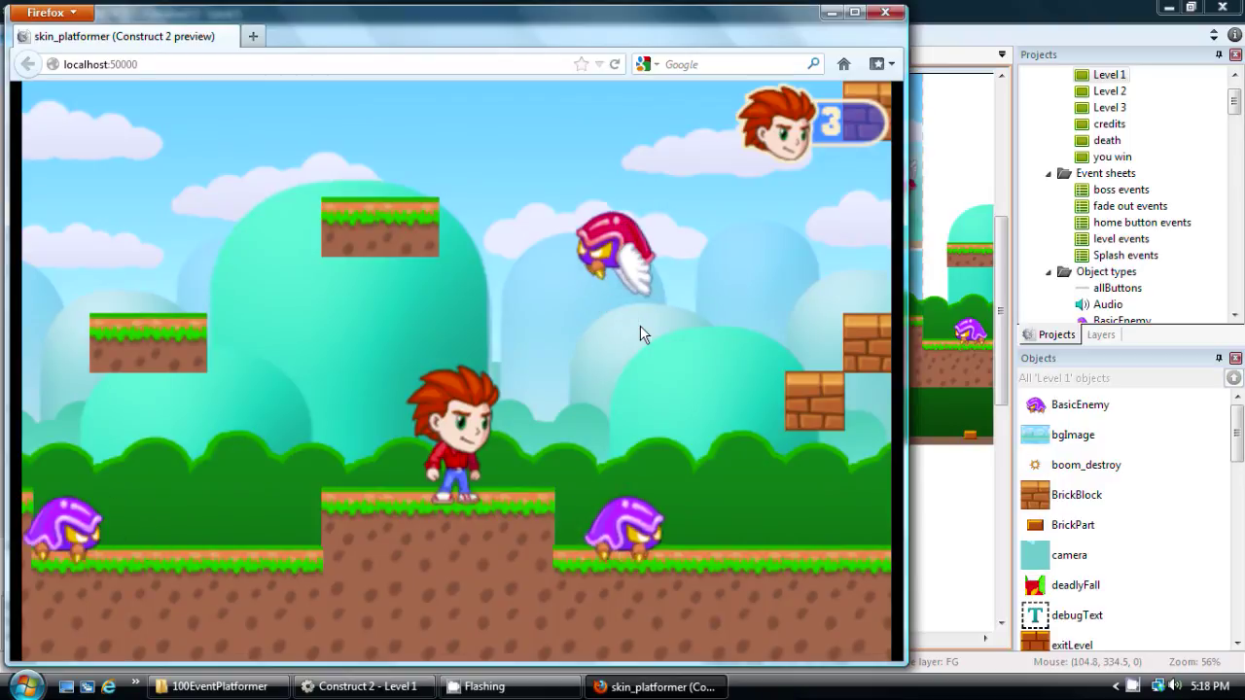
pyautogui.press('Right')
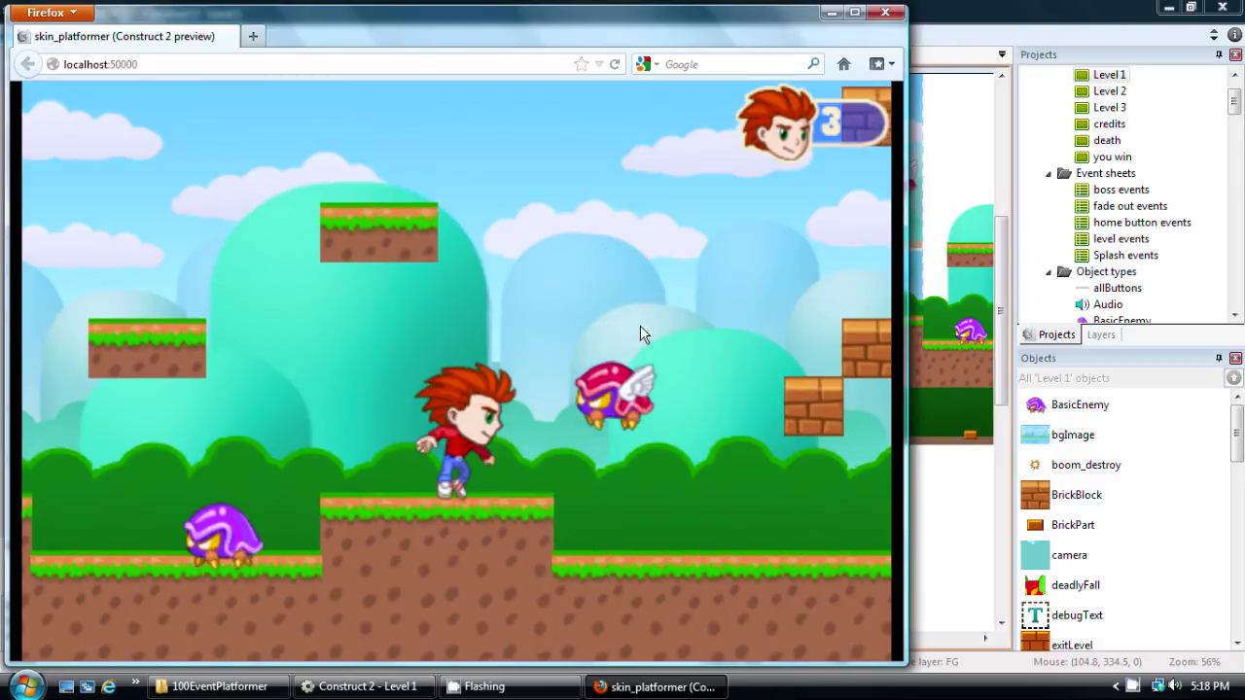
pyautogui.press('Left')
pyautogui.press('Up')
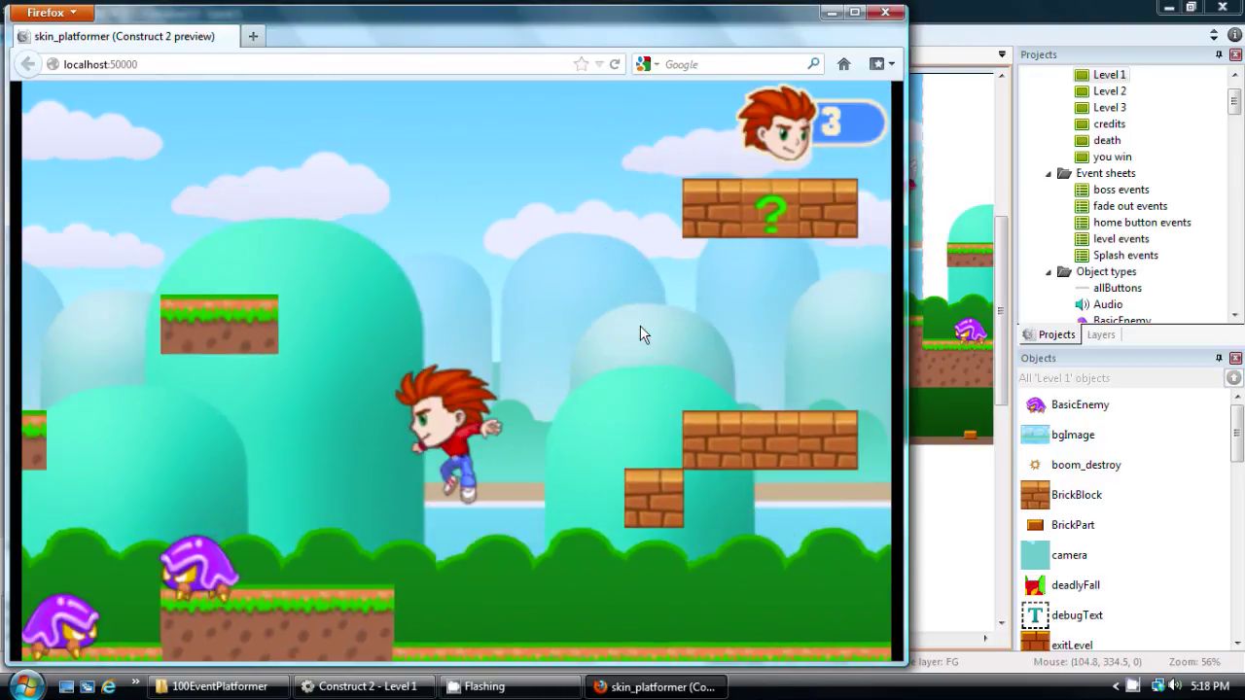
pyautogui.press('Right')
pyautogui.press('Up')
pyautogui.press('Right')
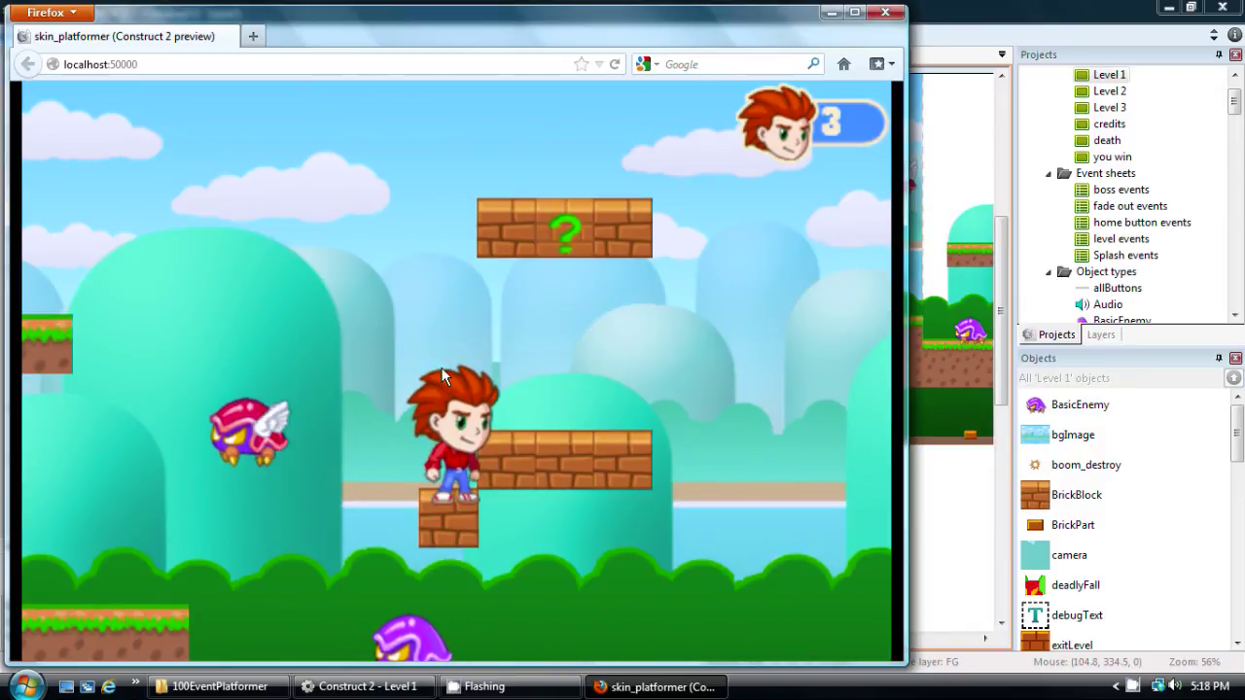
pyautogui.click(885, 17)
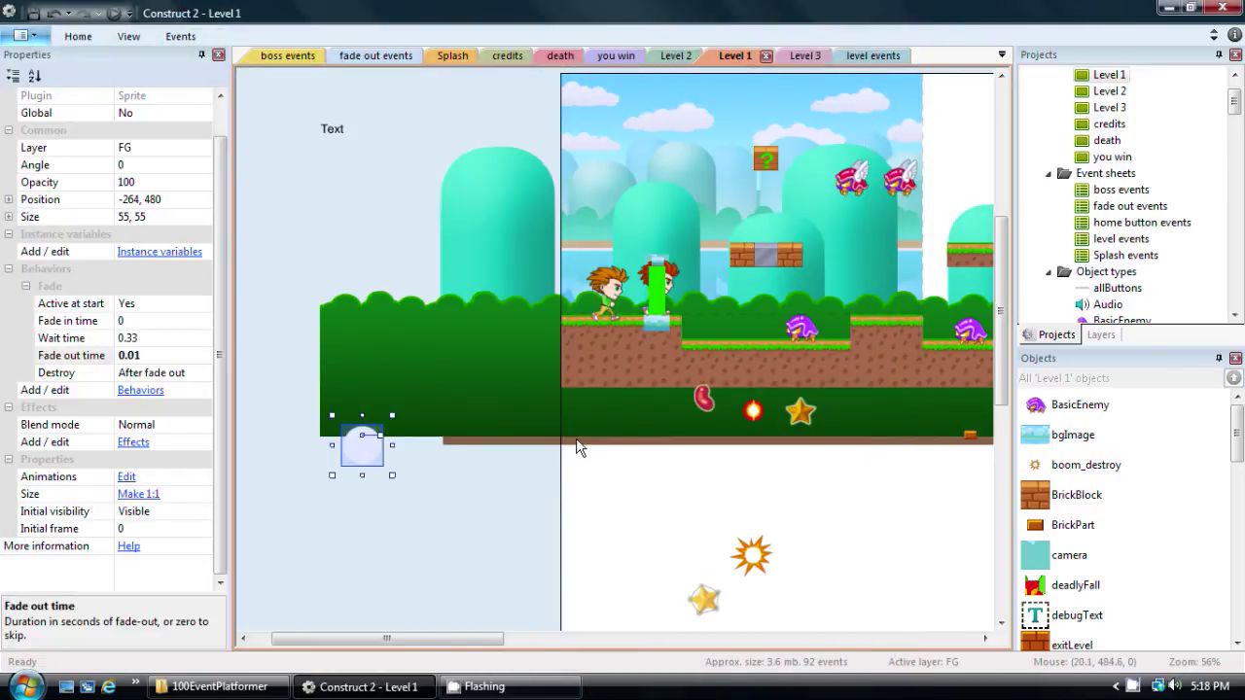